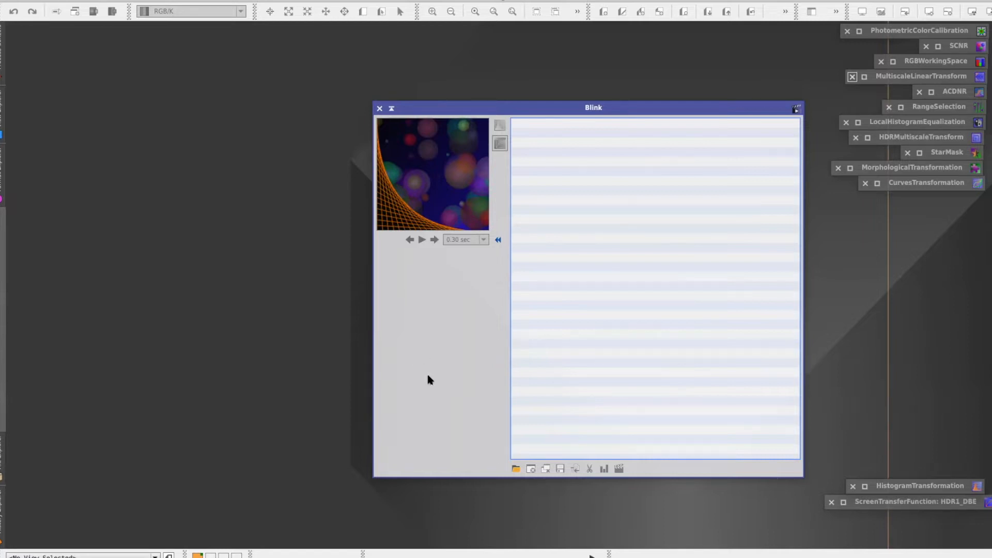
Load all light frames from the All Lights folder, L_0001 through L_0099, into Blink
left_click(515, 469)
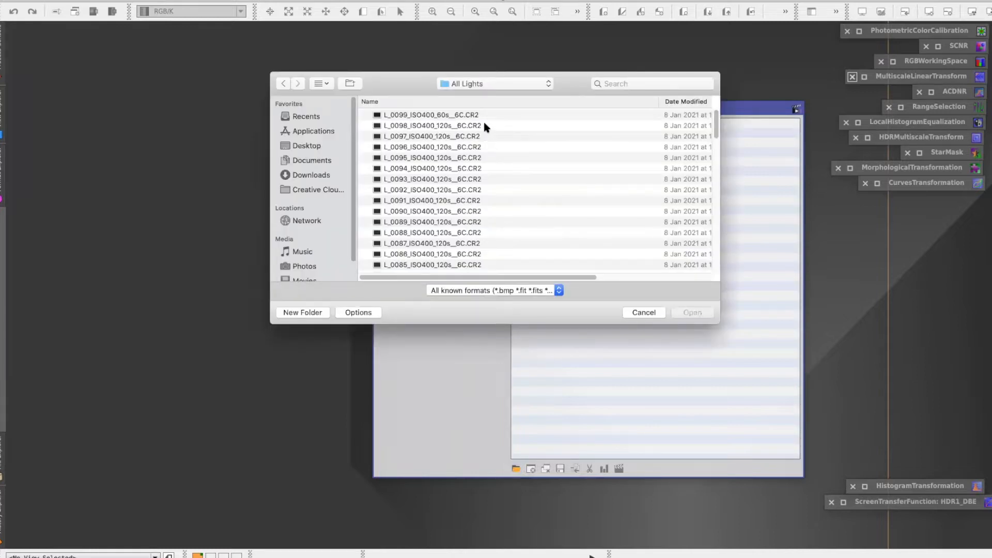
scroll(490, 134, "down", 15)
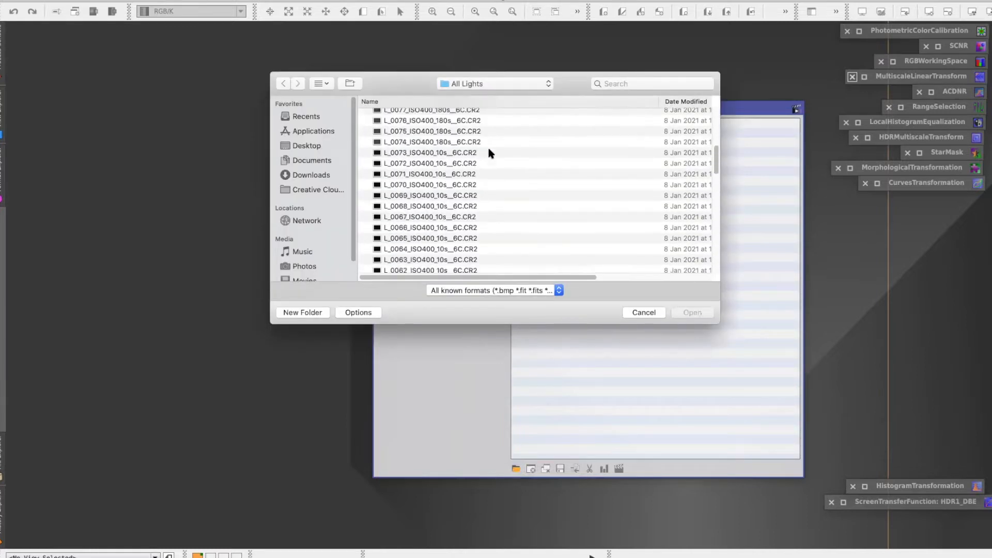
scroll(487, 155, "down", 10)
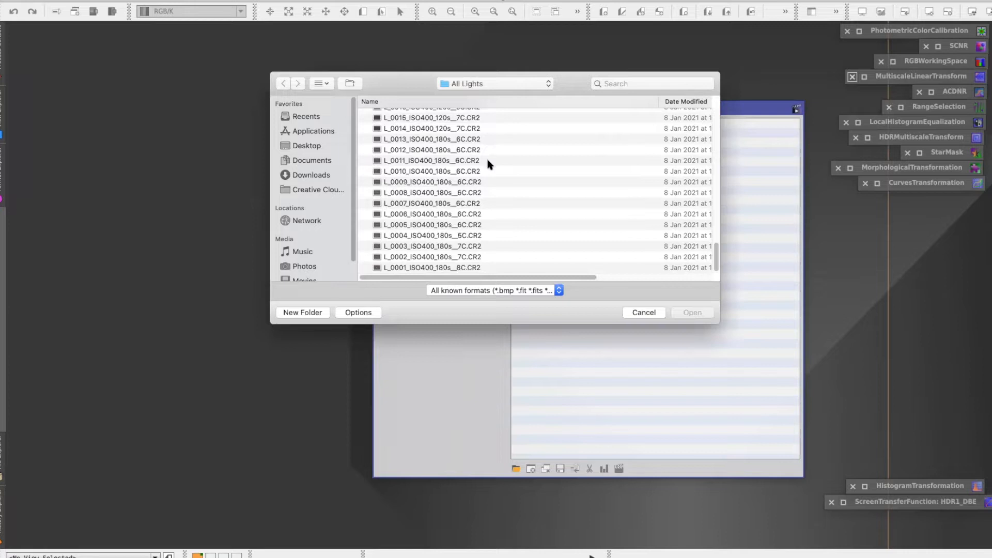
left_click(477, 265)
scroll(504, 150, "up", 20)
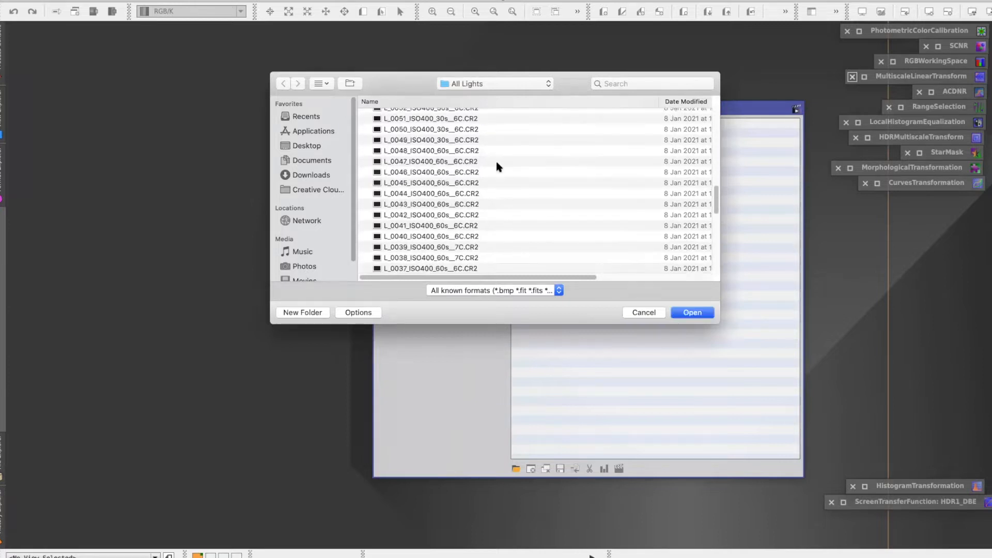
left_click(460, 115, "shift")
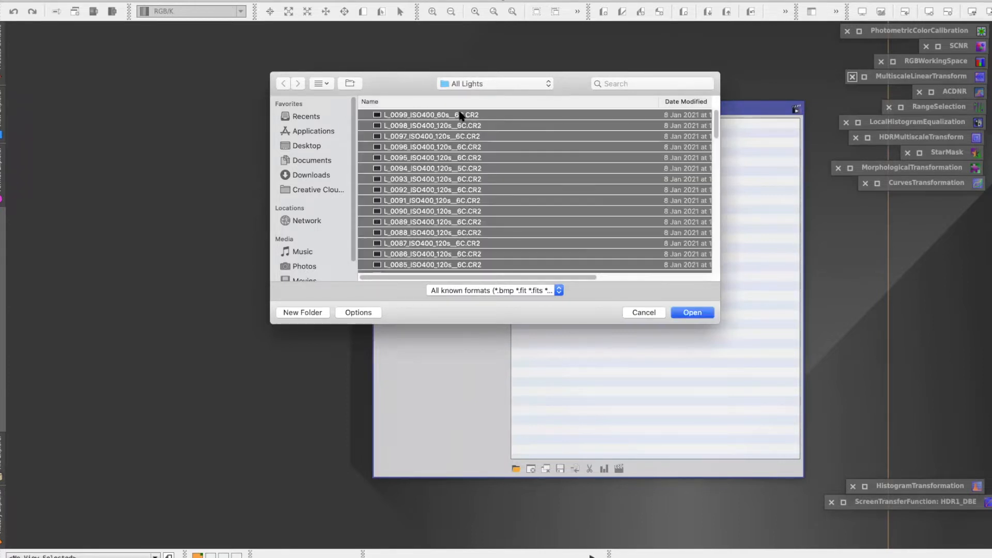
left_click(690, 312)
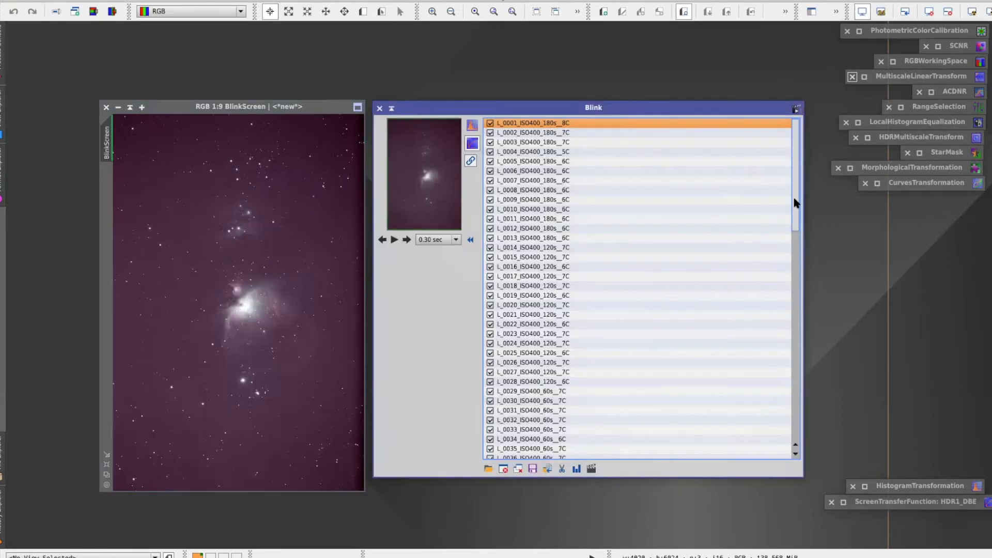
Preview sample frames L_0020 and L_0011, and apply an automatic histogram transformation to all loaded images
mouse_move(795, 170)
left_mouse_down()
mouse_move(798, 440)
mouse_move(805, 170)
left_mouse_up()
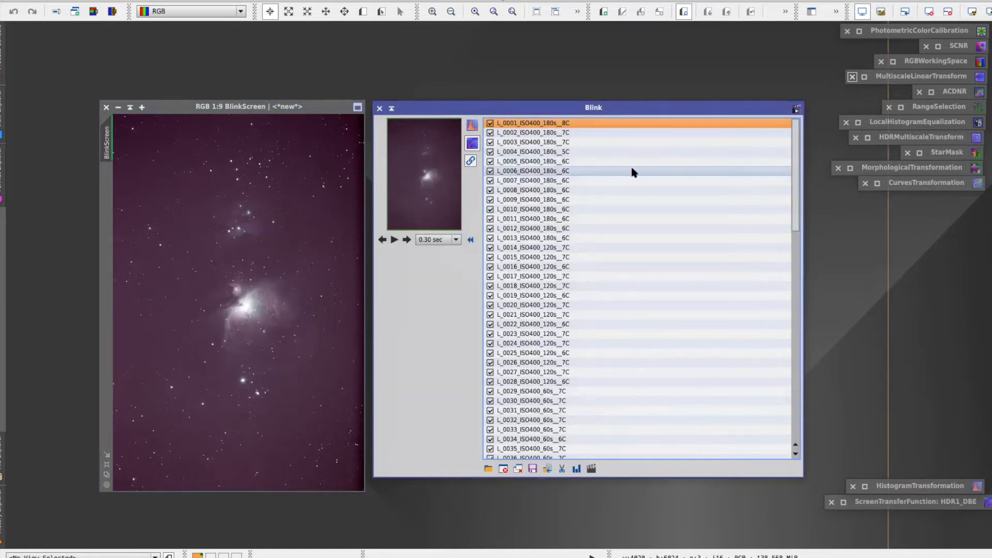
left_click(558, 190)
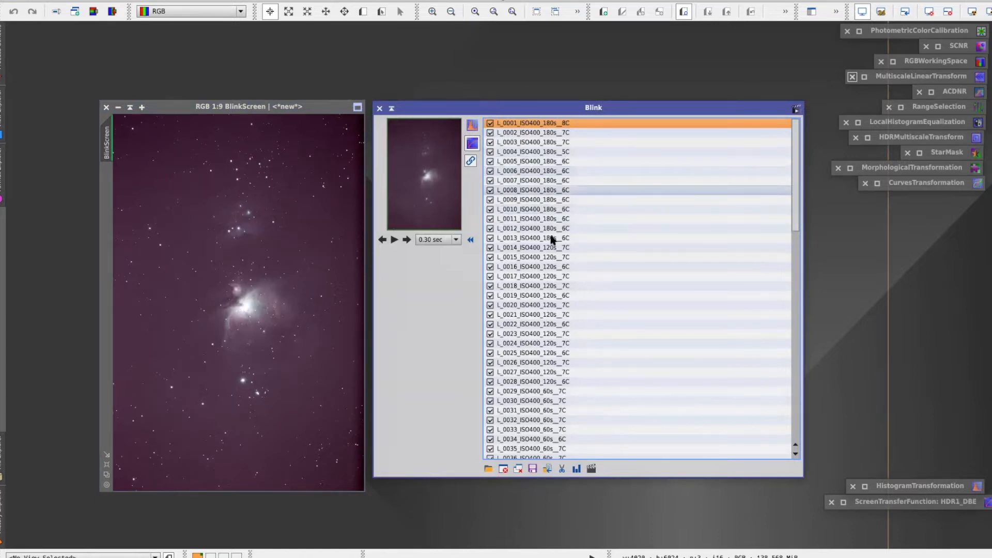
left_click(551, 257)
left_click(550, 304)
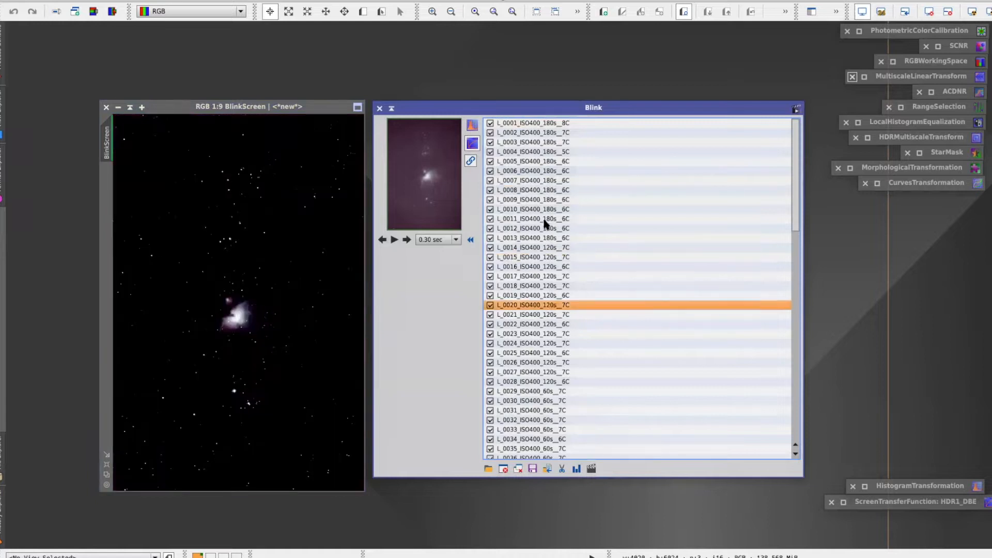
left_click(544, 219)
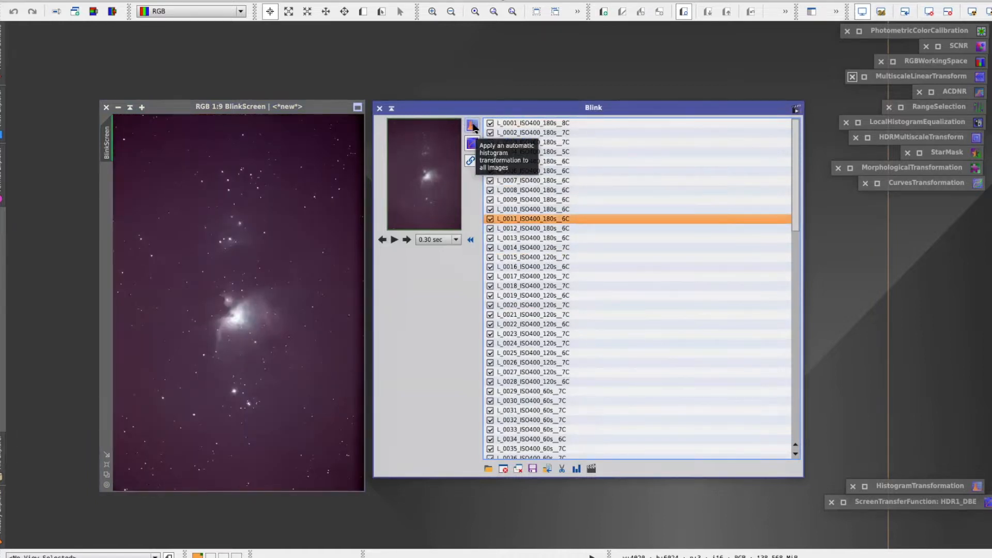
left_click(473, 126)
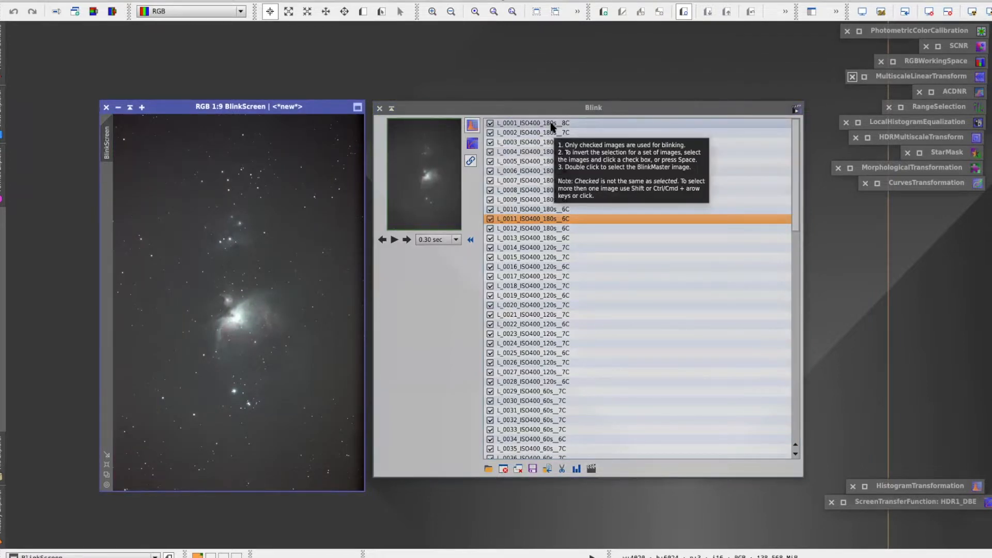
Play the blink sequence from frame L_0001 with a 0.30 sec delay, and pause it around L_0012
left_click(552, 125)
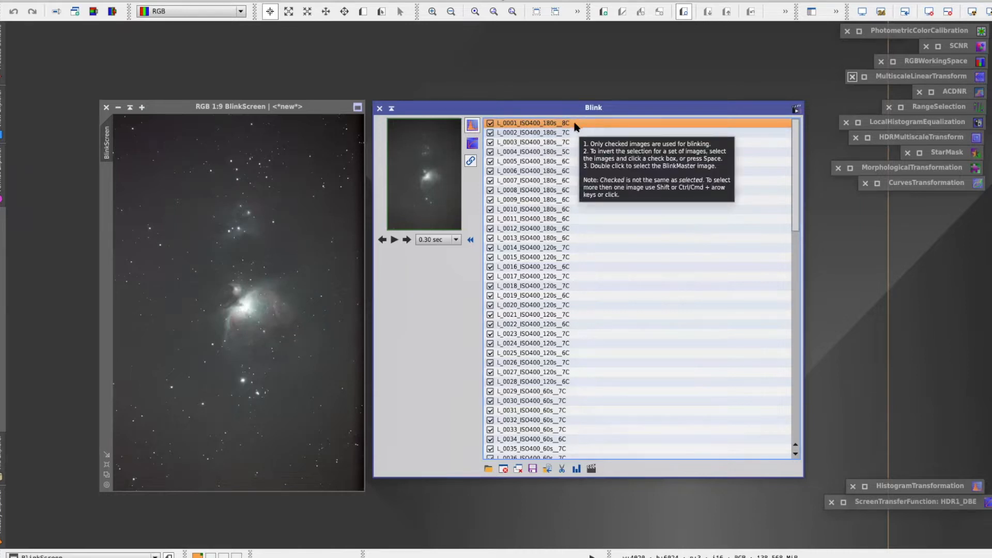
left_click(456, 240)
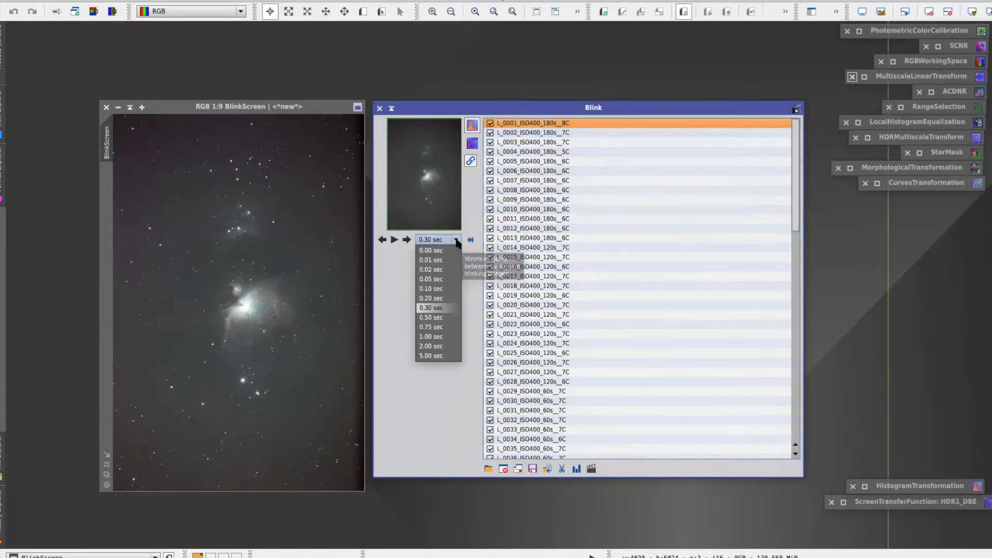
left_click(443, 307)
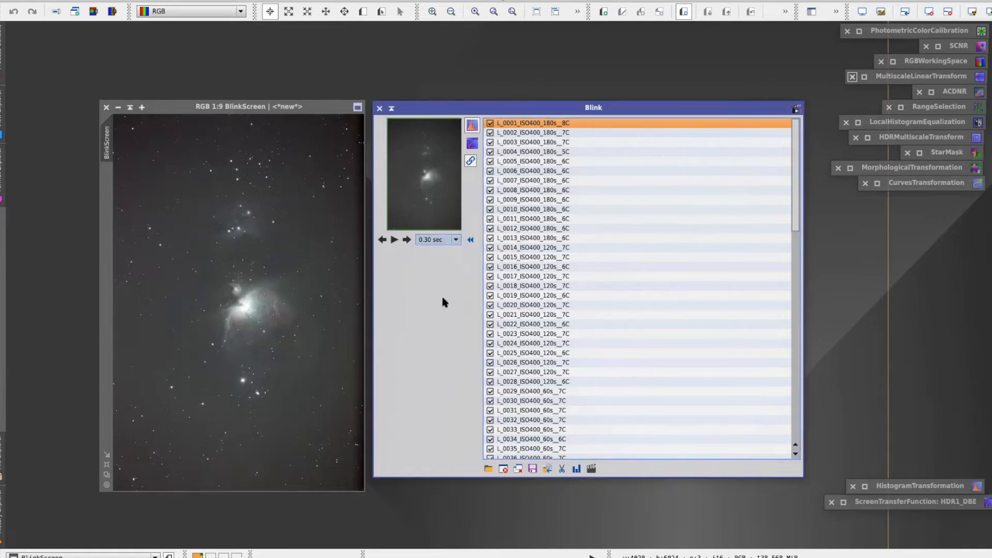
left_click(393, 240)
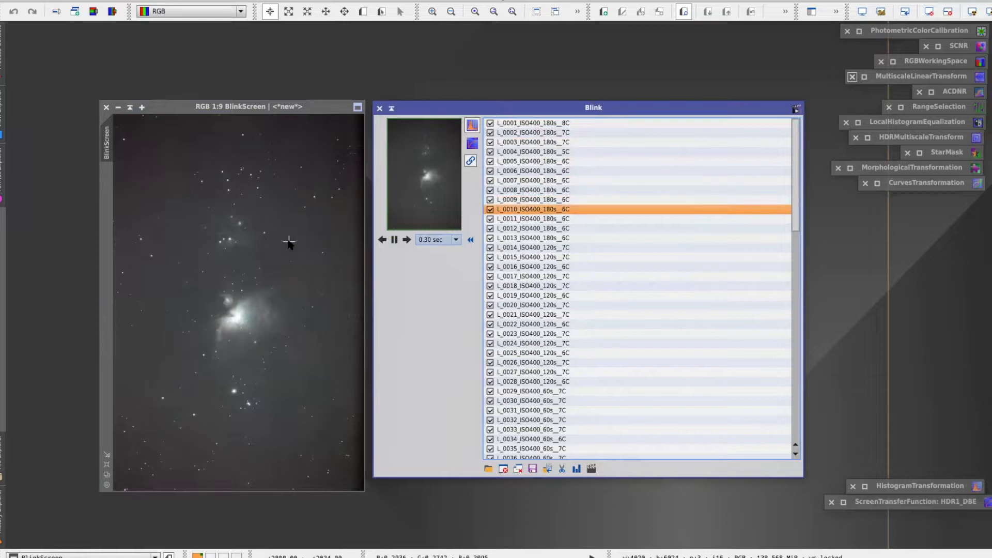
left_click(394, 240)
Step back and forth manually through the frames around L_0012 to compare them one at a time
key("Up")
key("Up")
key("Up")
key("Up")
key("Up")
key("Up")
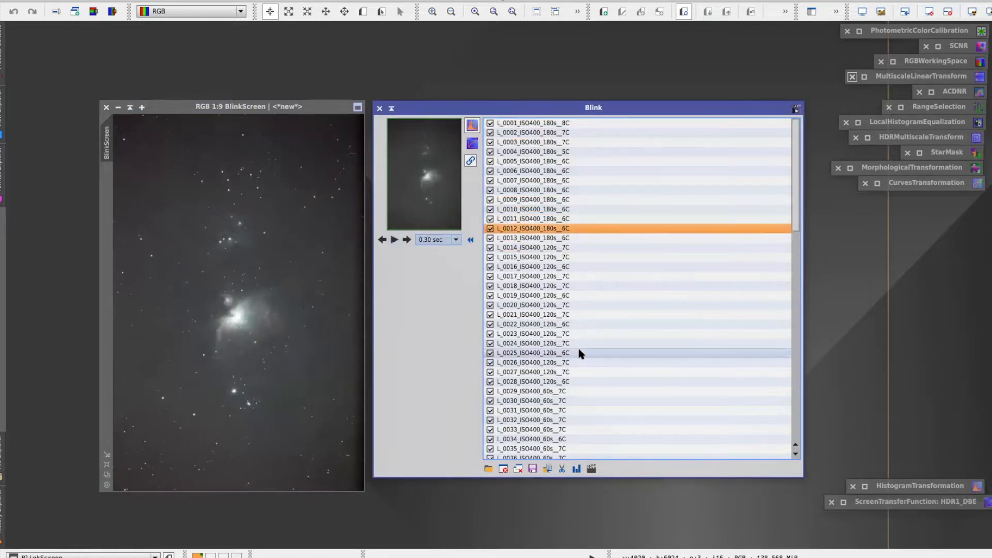
key("Down")
key("Down")
key("Down")
key("Down")
key("Down")
key("Down")
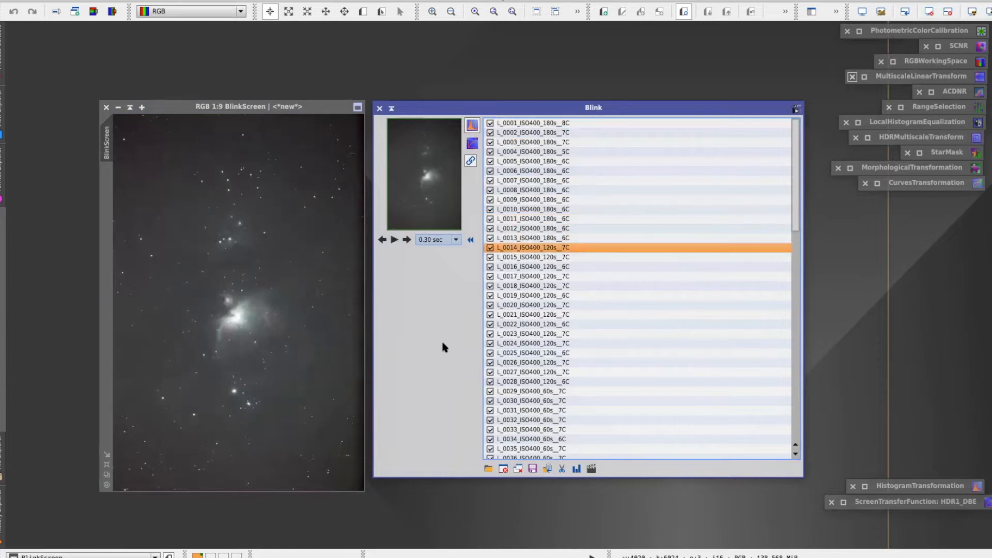
Set the blink delay to 0.10 sec, play the sequence briefly and pause it
left_click(452, 241)
left_click(437, 290)
left_click(394, 239)
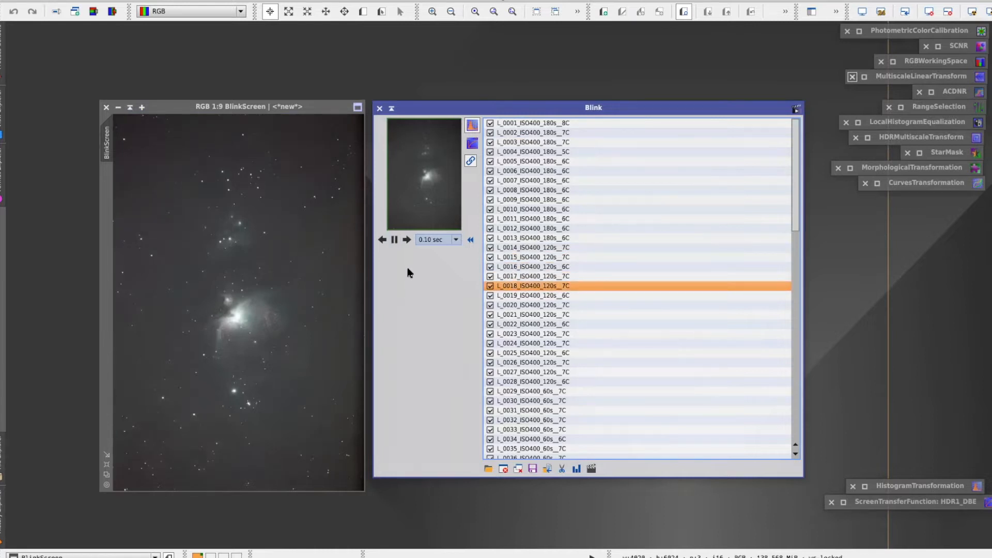
left_click(394, 240)
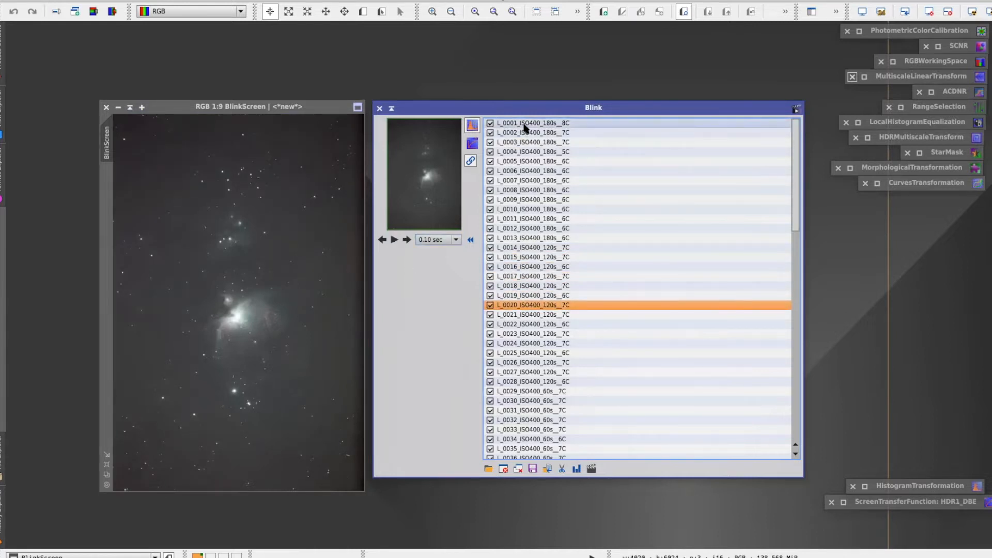
Return to the first frame, L_0001, and set the blink delay to 0.30 sec
left_click(526, 125)
left_click(457, 240)
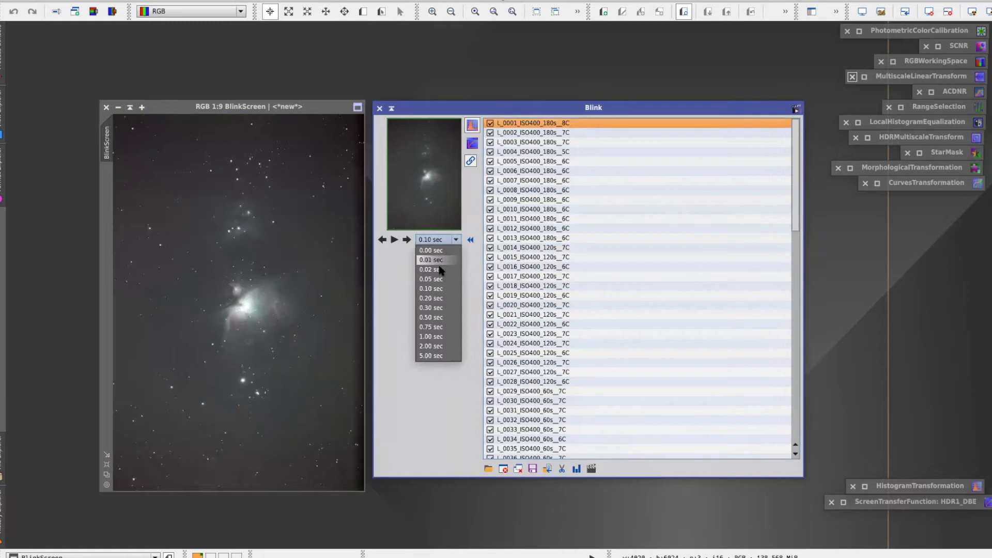
left_click(433, 308)
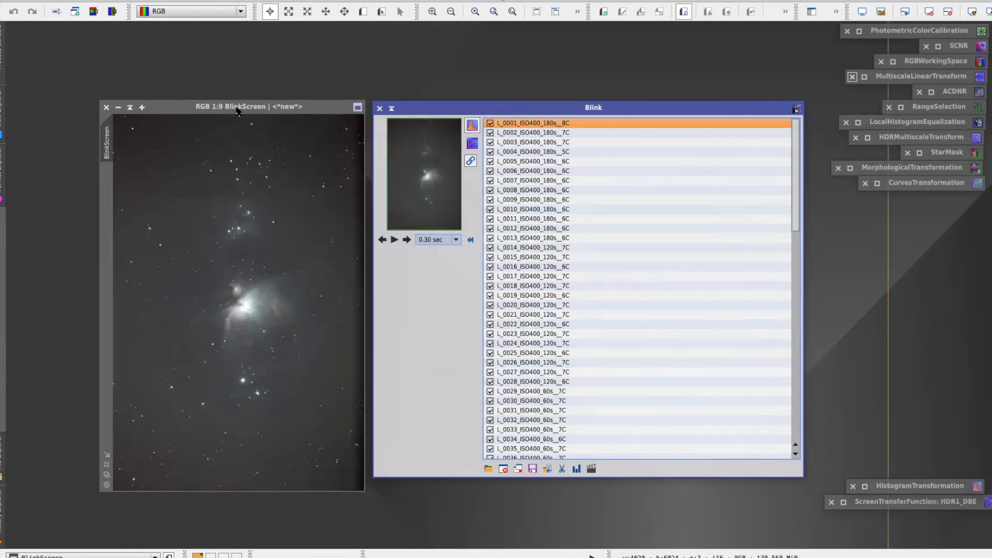
Arrange the BlinkScreen image window and the Blink window side by side with a gap between them
left_click_drag(470, 102, 523, 105)
left_click_drag(228, 103, 161, 52)
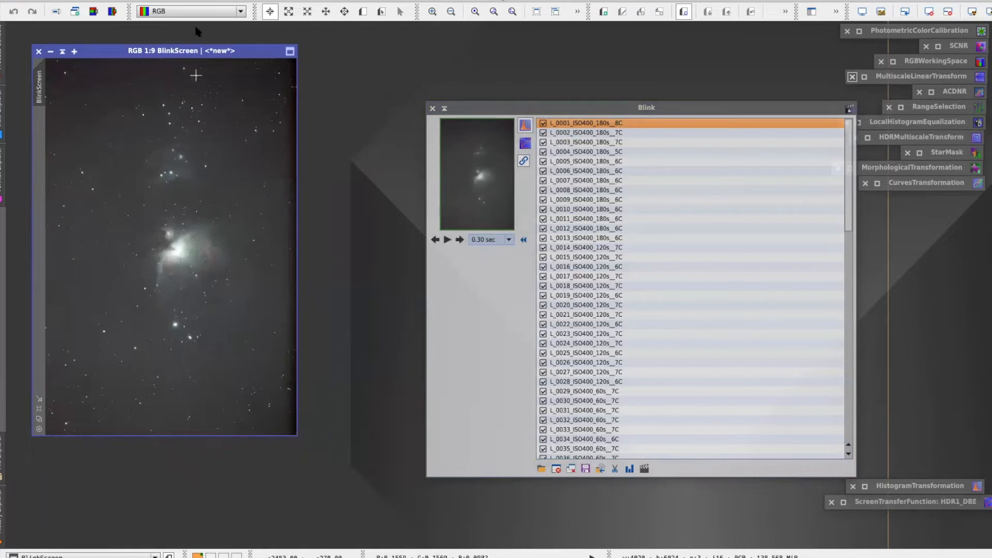
left_click_drag(200, 50, 294, 90)
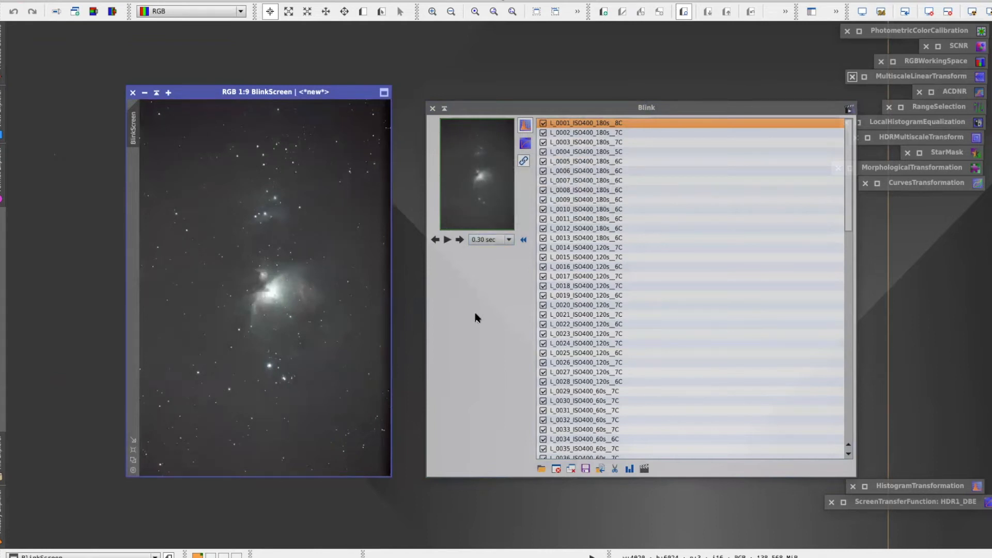
Play the sequence to check for bad frames, and remove L_0003 with its trailed stars from the list
left_click(447, 241)
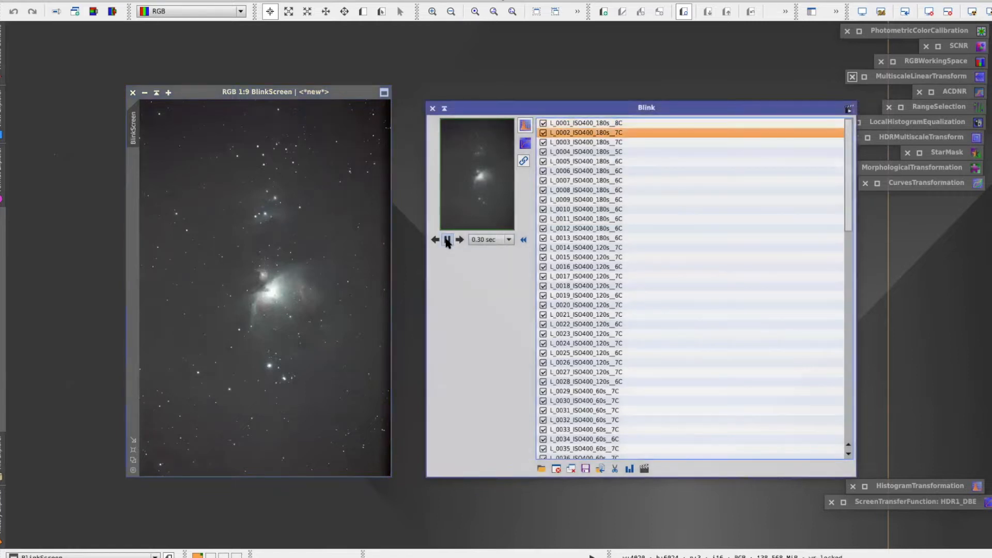
left_click(597, 133)
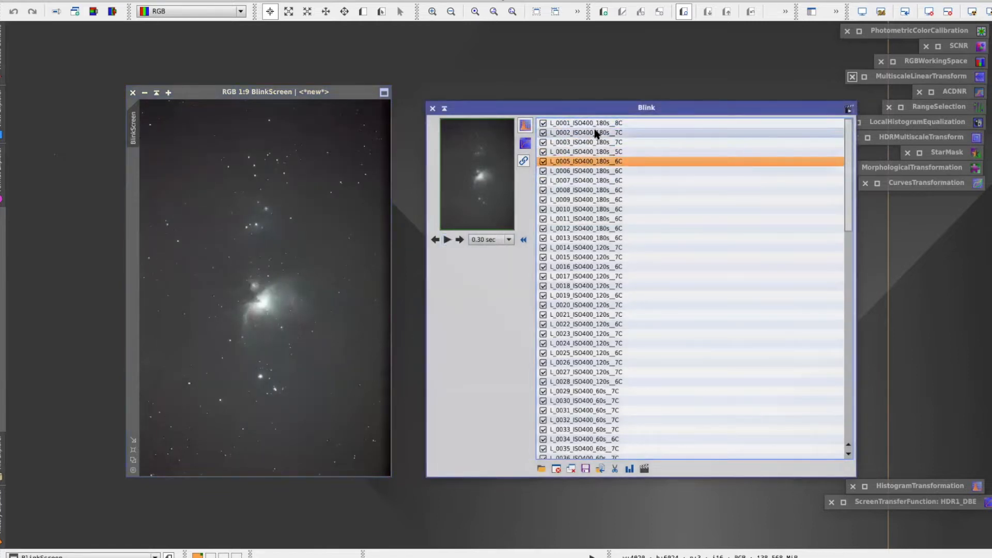
key("Down")
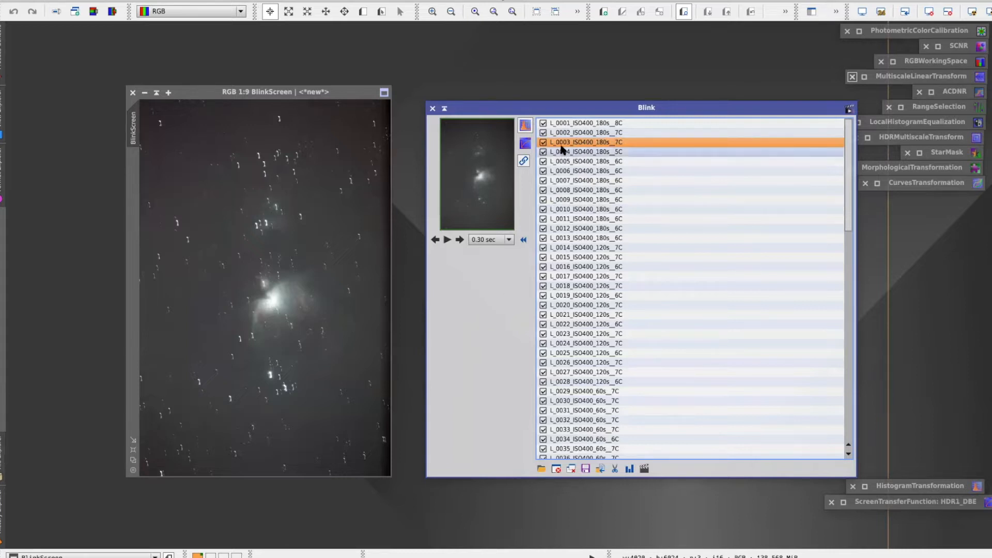
mouse_move(568, 143)
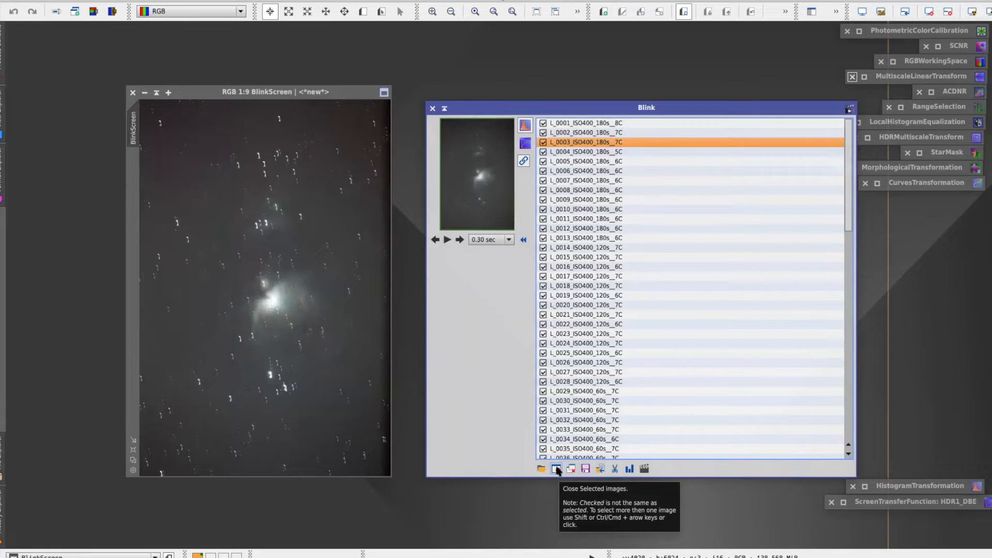
left_click(556, 469)
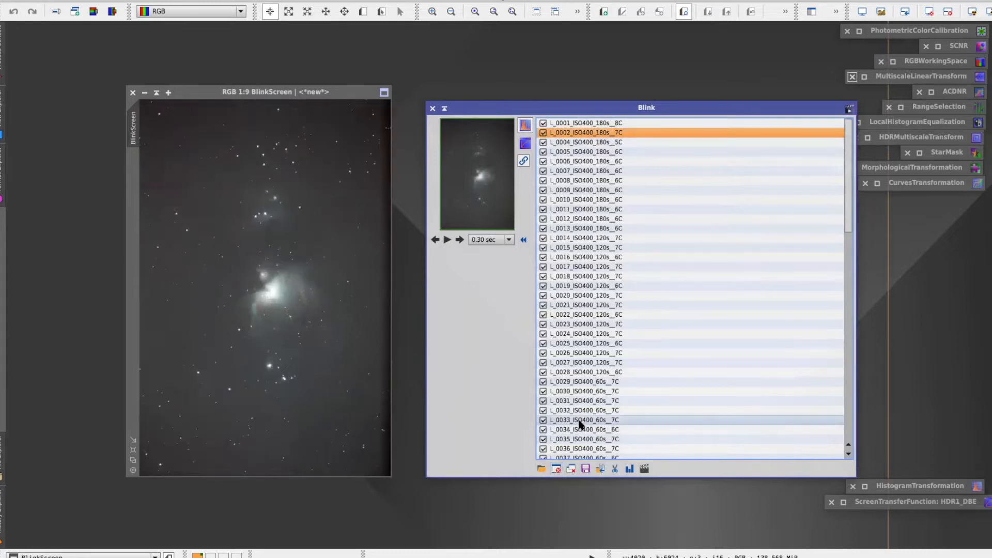
Replay from L_0001, step back to compare L_0005 with L_0006, and remove L_0006 with its light streak from the list
left_click(571, 123)
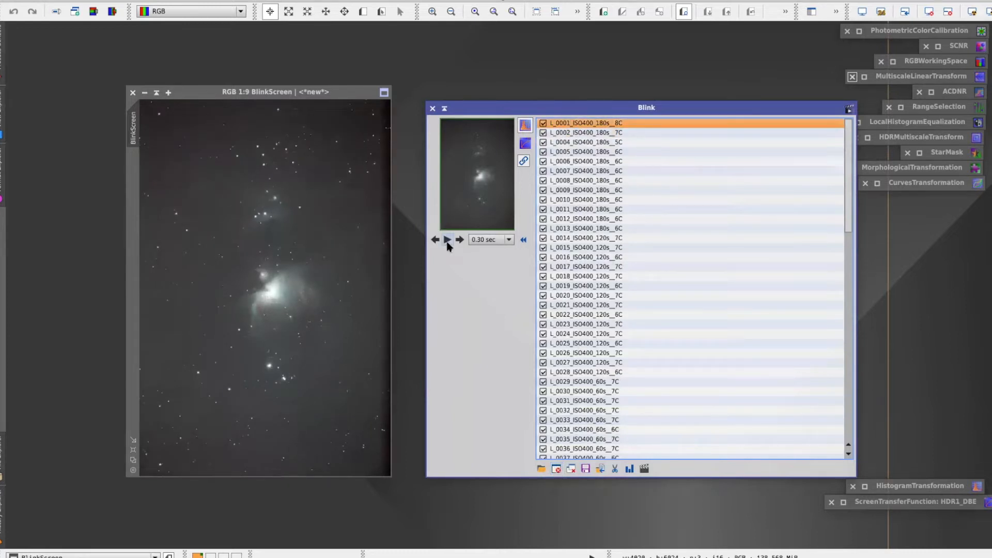
left_click(447, 240)
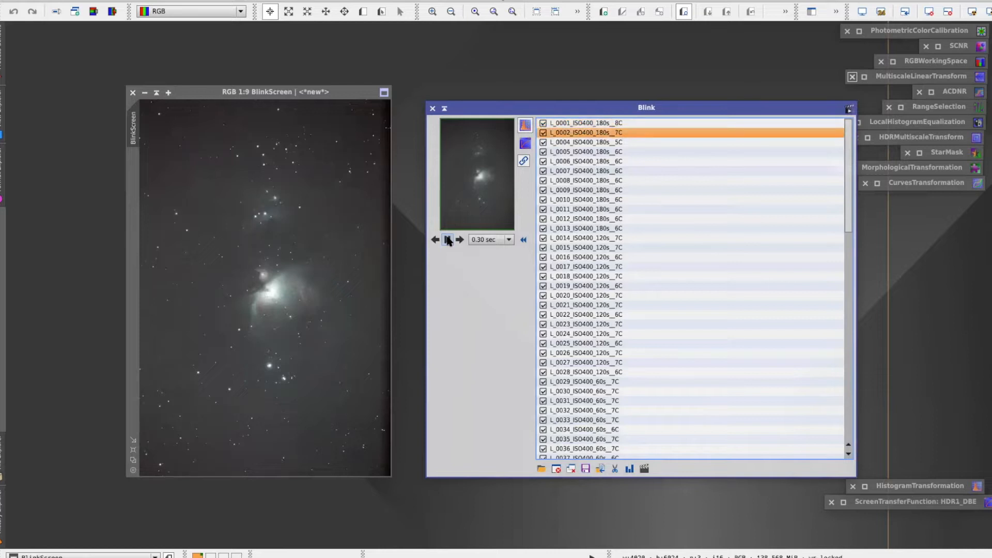
left_click(448, 240)
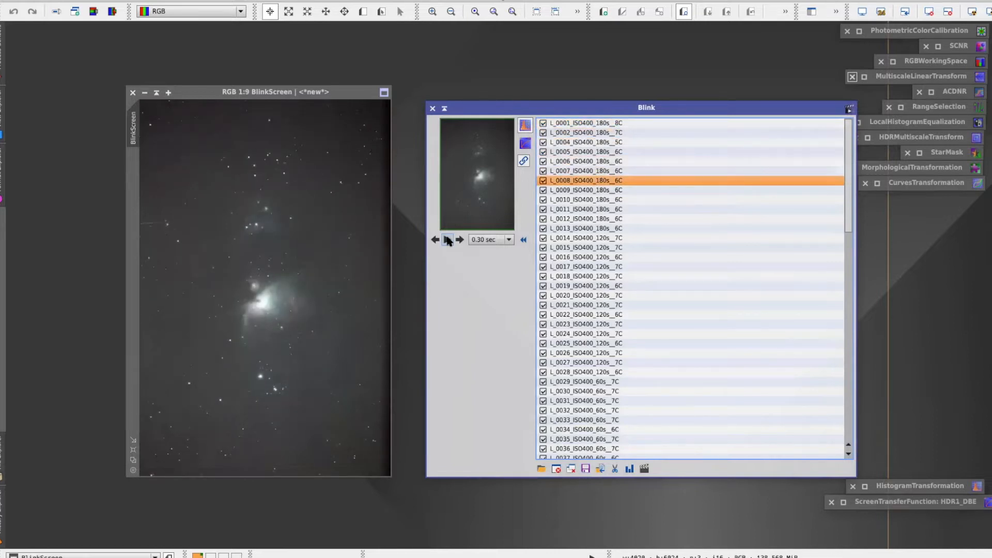
left_click(436, 241)
left_click(435, 241)
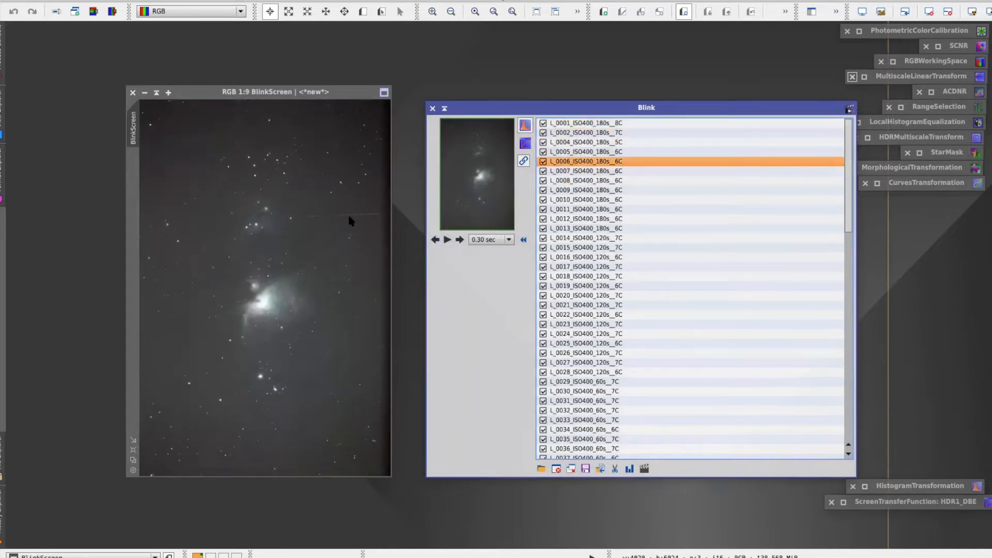
left_click(436, 239)
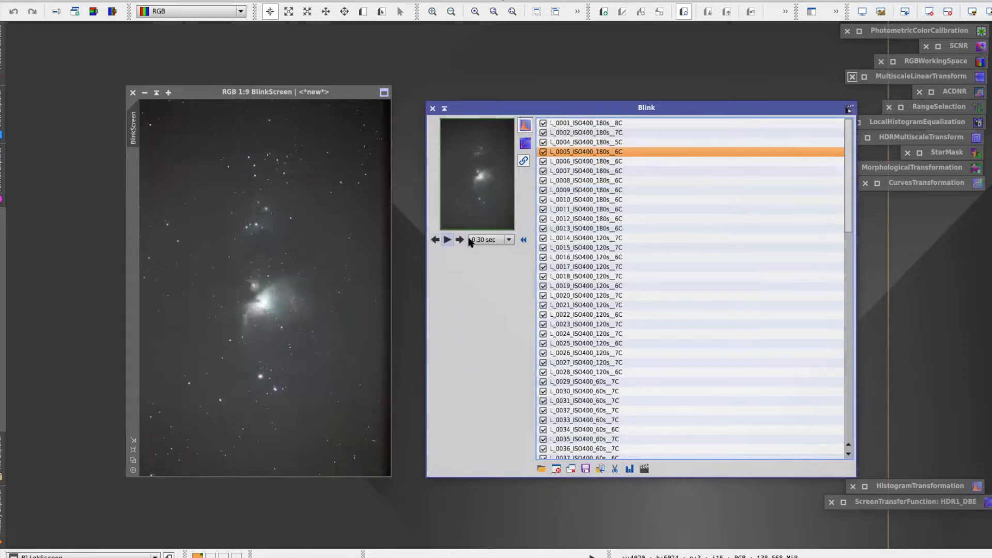
left_click(460, 239)
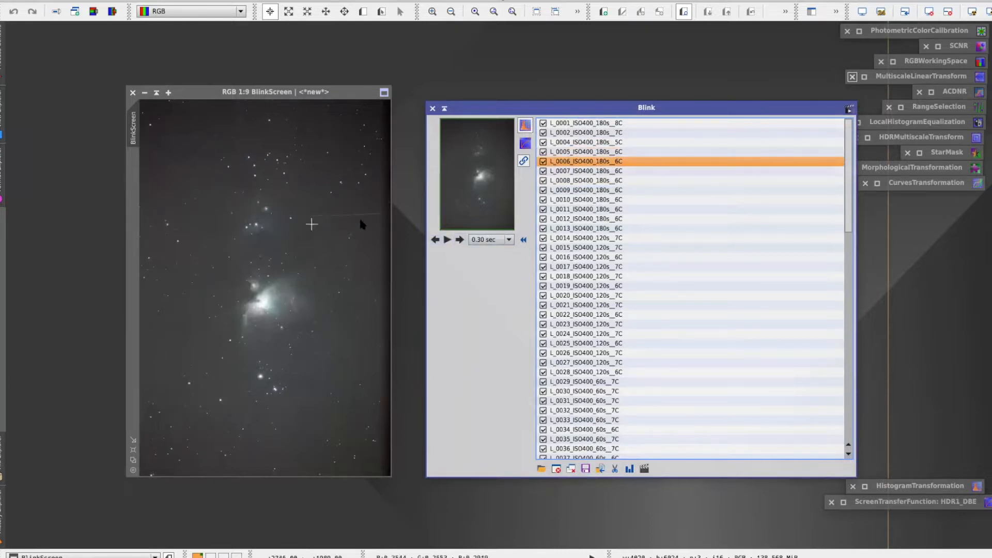
left_click(555, 469)
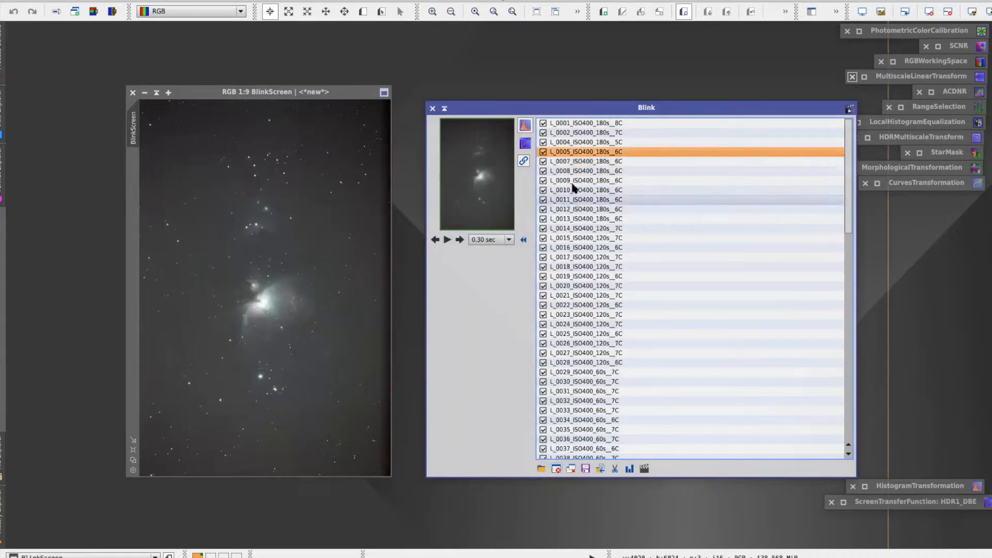
Remove the streaked frames L_0007 and L_0008 from the Blink list
left_click(577, 162)
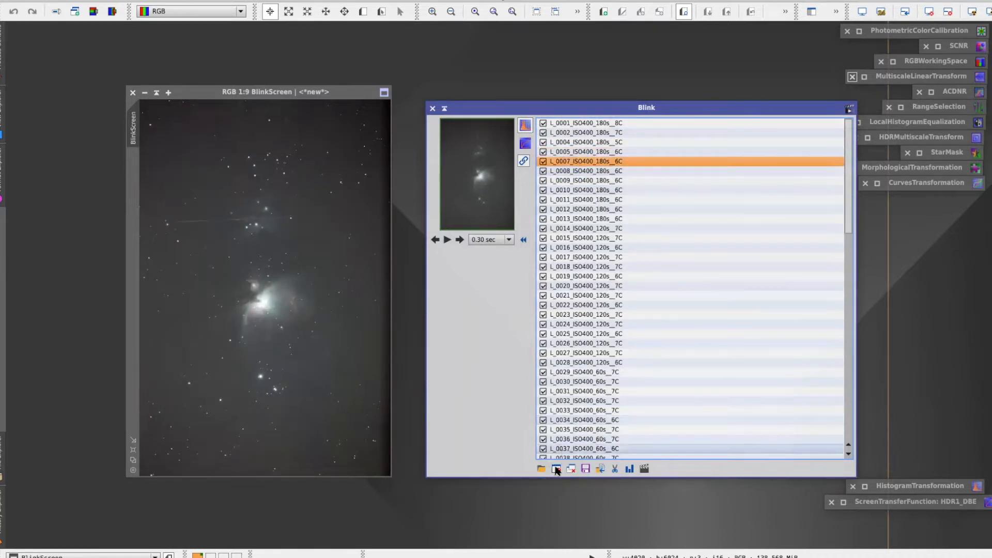
left_click(555, 469)
left_click(568, 162)
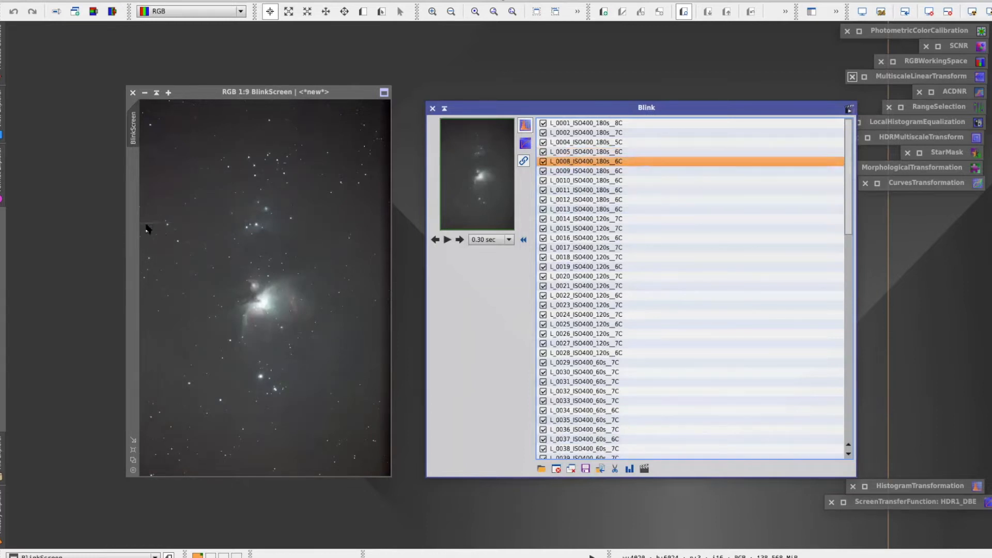
left_click(556, 469)
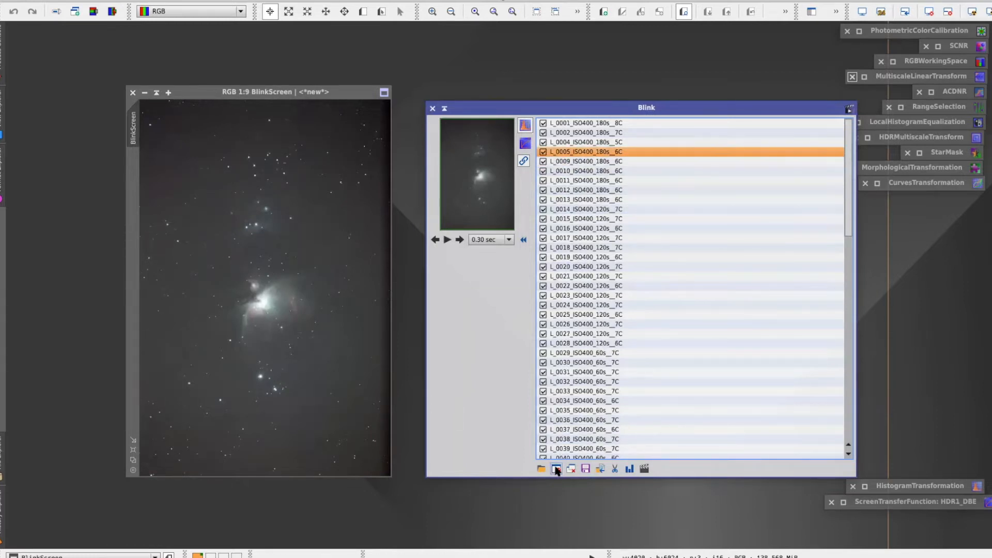
Play the sequence onward from L_0005, pause near L_0026 to inspect the frames, and remove L_0025 from the list
left_click(448, 239)
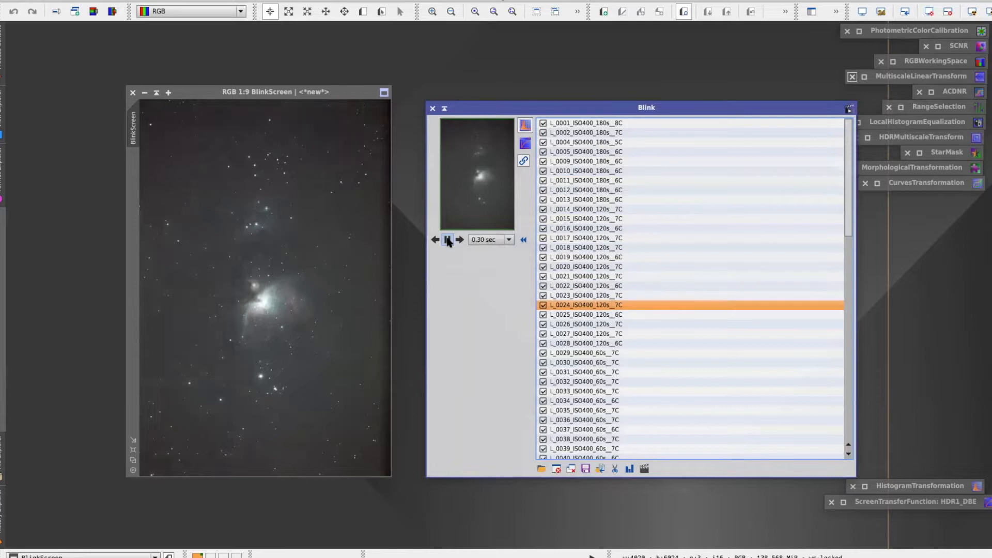
left_click(448, 240)
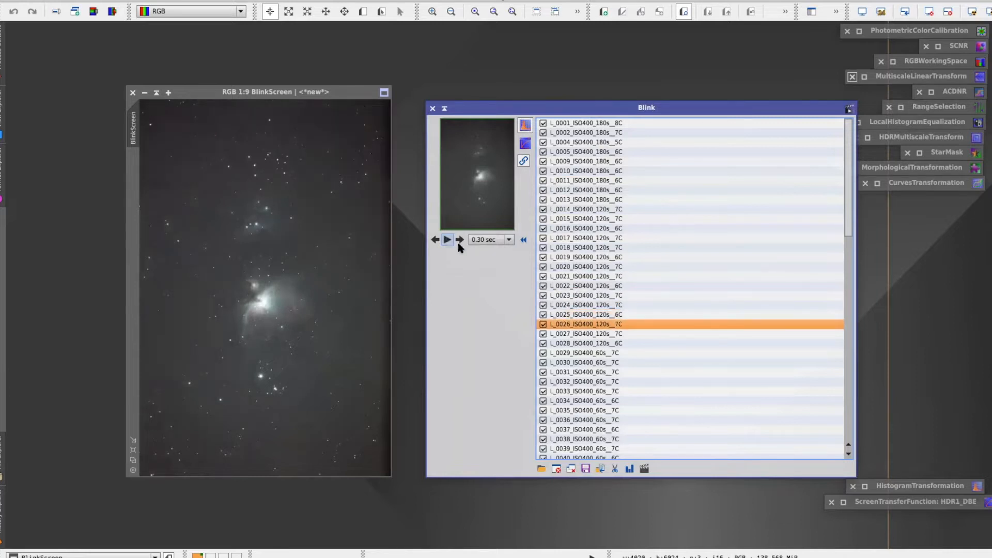
left_click(568, 316)
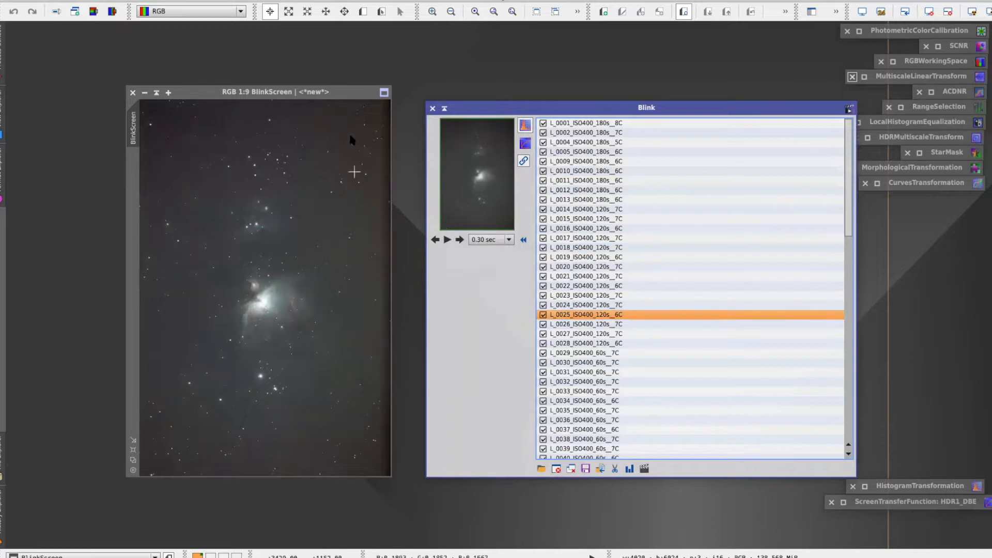
left_click(555, 469)
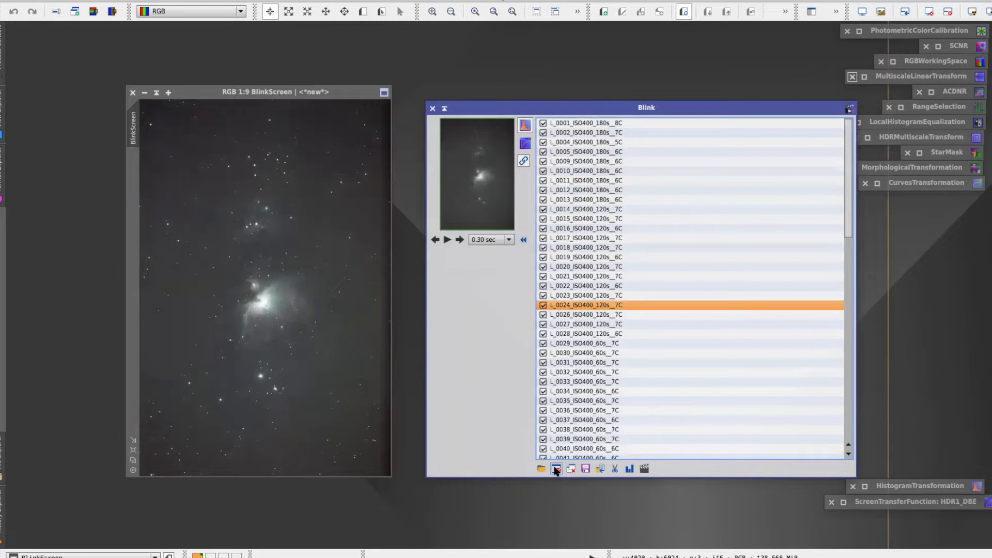
Play the remaining frames from L_0024, remove further bad frames from the list, and display the last one, L_0097
left_click(447, 239)
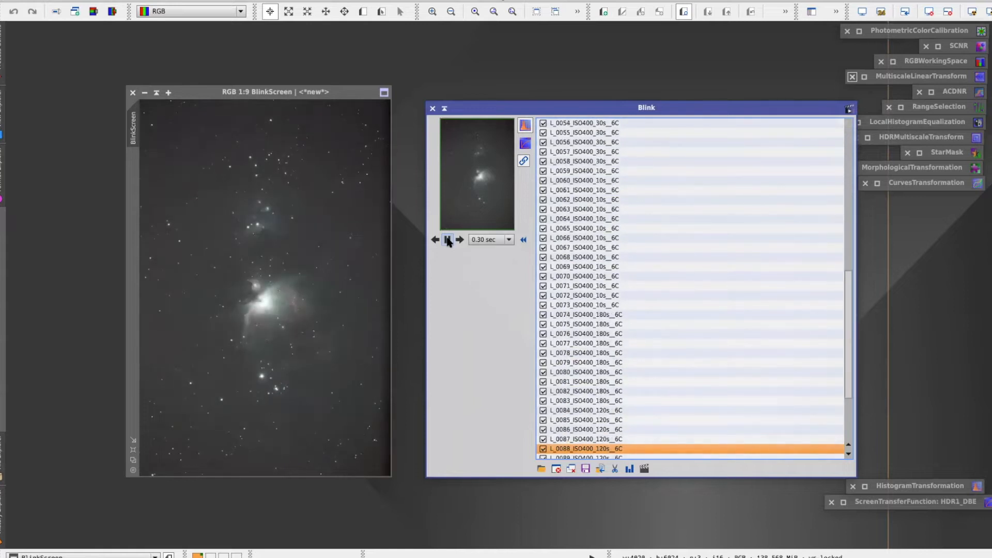
left_click(447, 240)
left_click(555, 468)
left_click(556, 468)
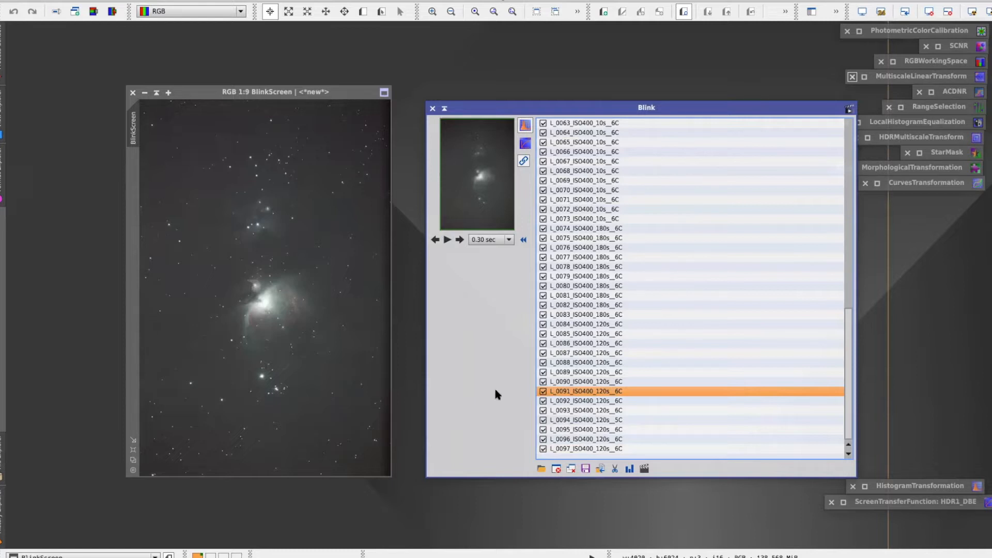
left_click(622, 448)
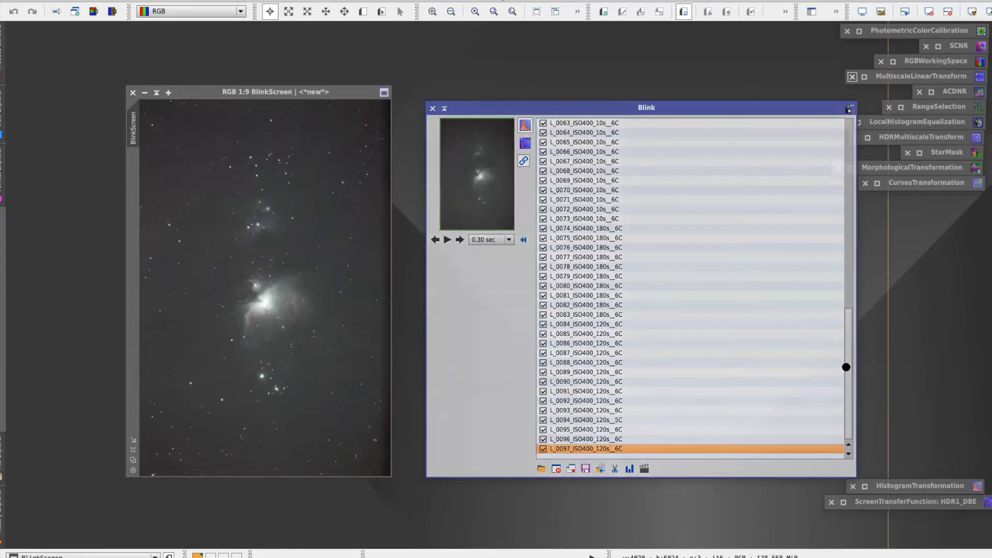
Select all remaining frames and move them to a new folder named test inside PI 120 Stacked
left_click_drag(848, 379, 620, 131)
key("ctrl+a")
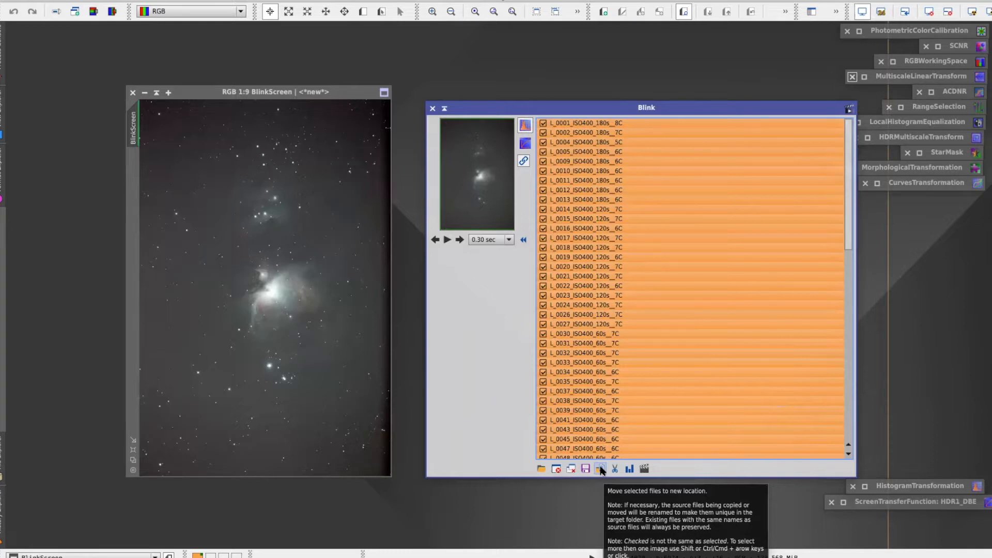
left_click(600, 469)
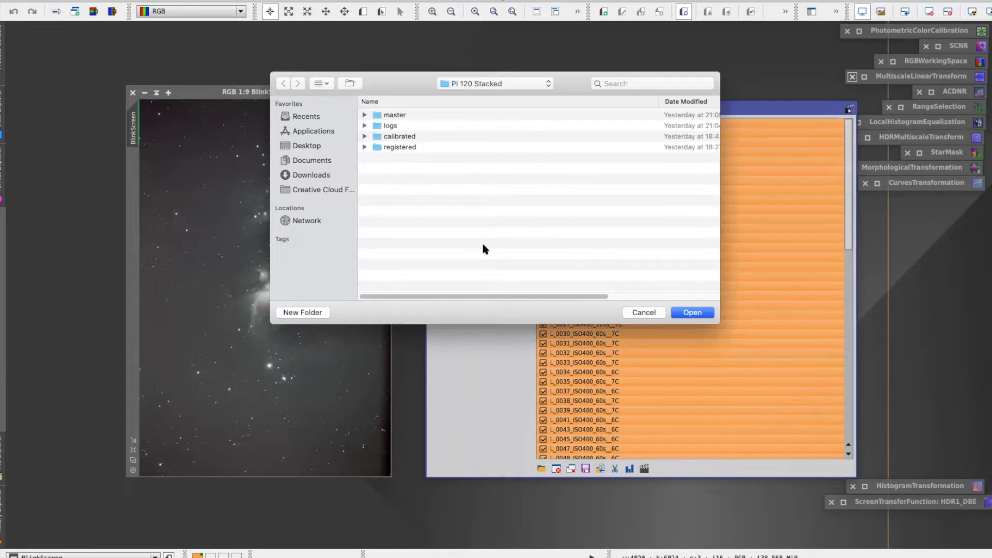
left_click(302, 312)
type("test")
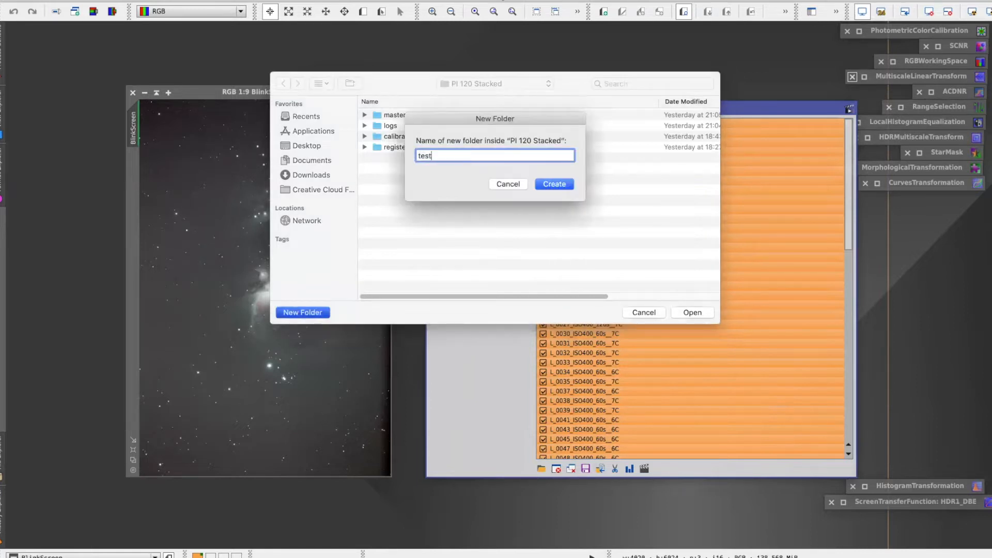
left_click(553, 184)
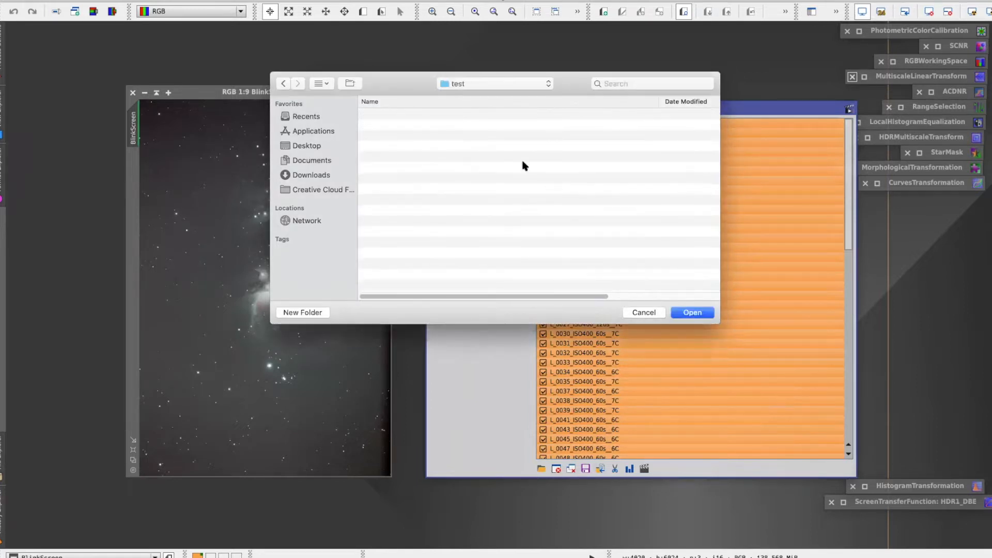
left_click(692, 313)
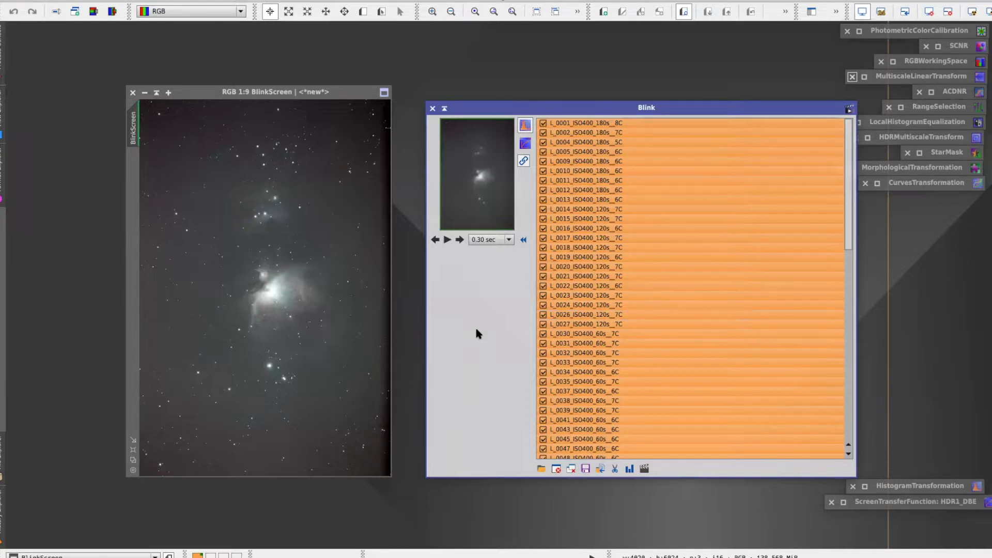
Close the Blink process and its BlinkScreen image window
left_click_drag(590, 106, 470, 91)
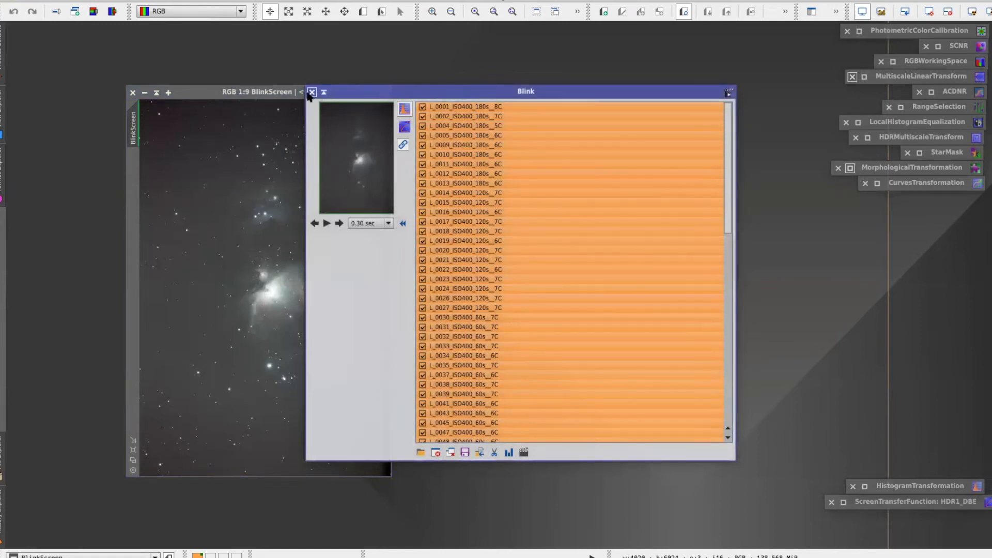
left_click(310, 93)
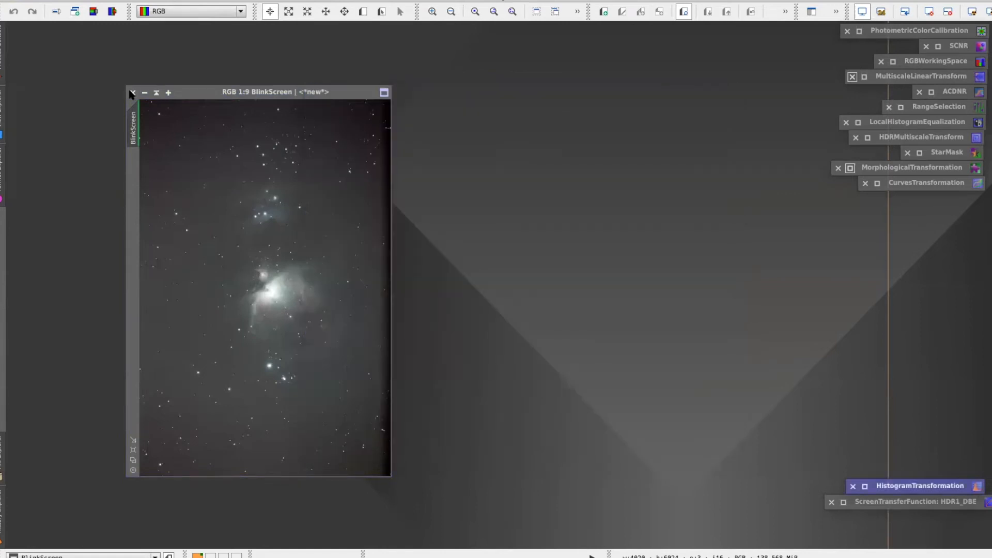
left_click(132, 93)
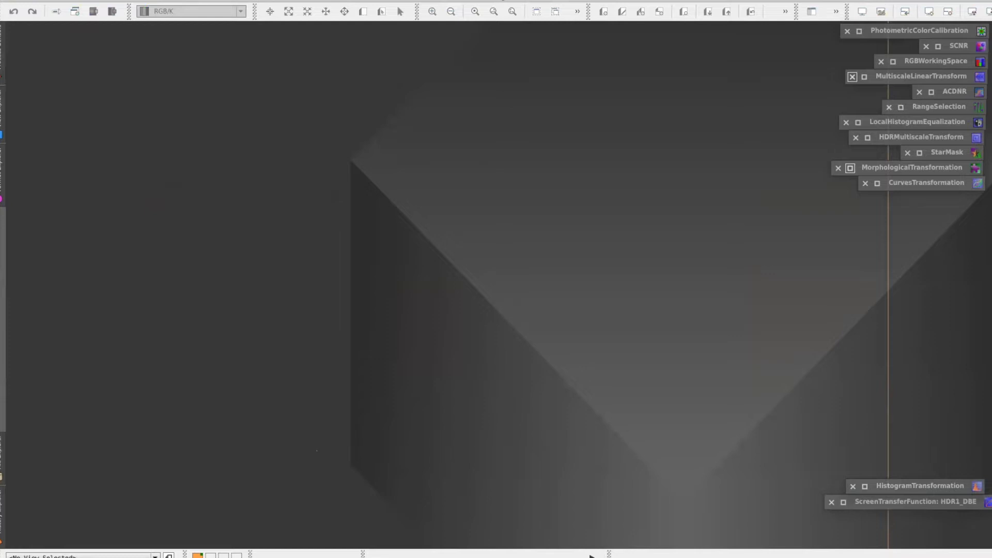
left_click(259, 0)
mouse_move(281, 1)
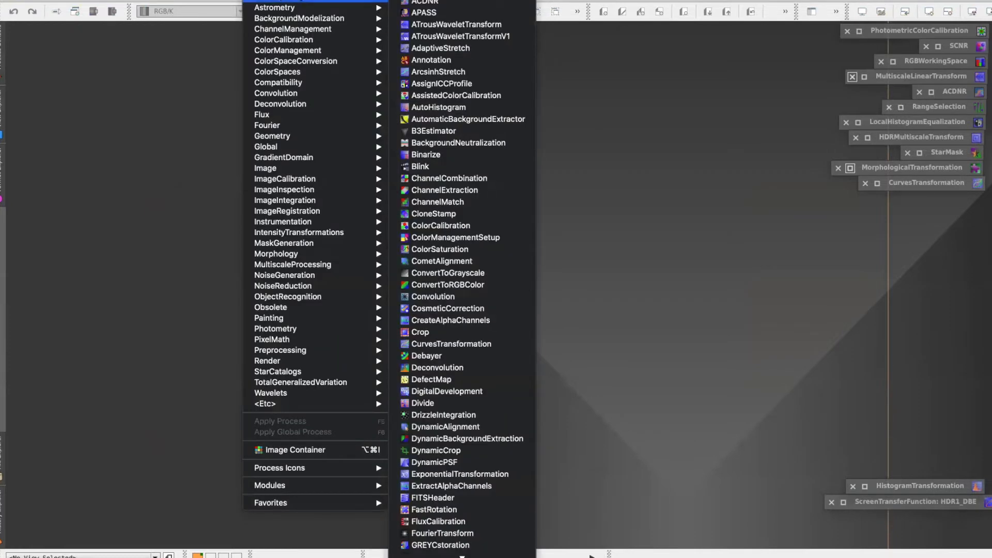
scroll(449, 310, "down", 10)
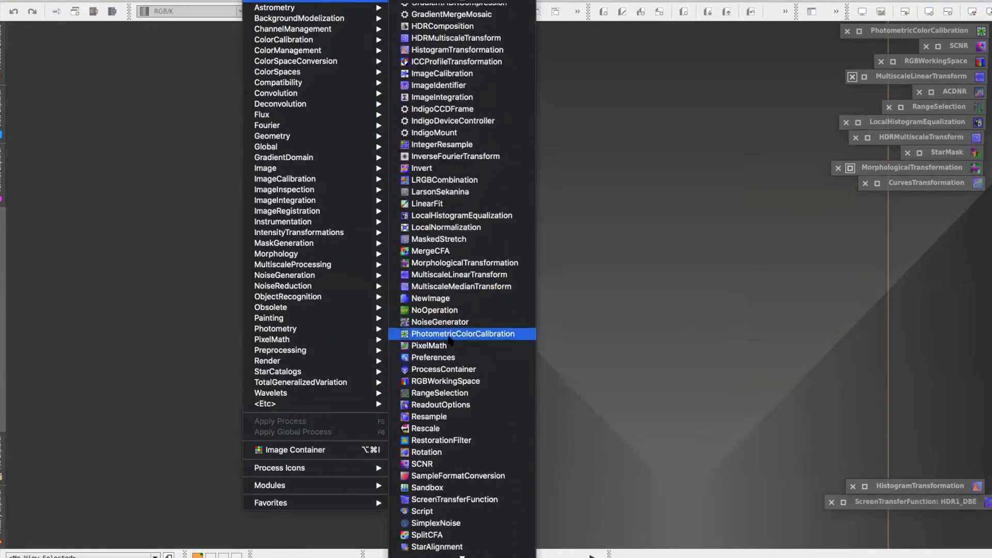
scroll(450, 339, "down", 4)
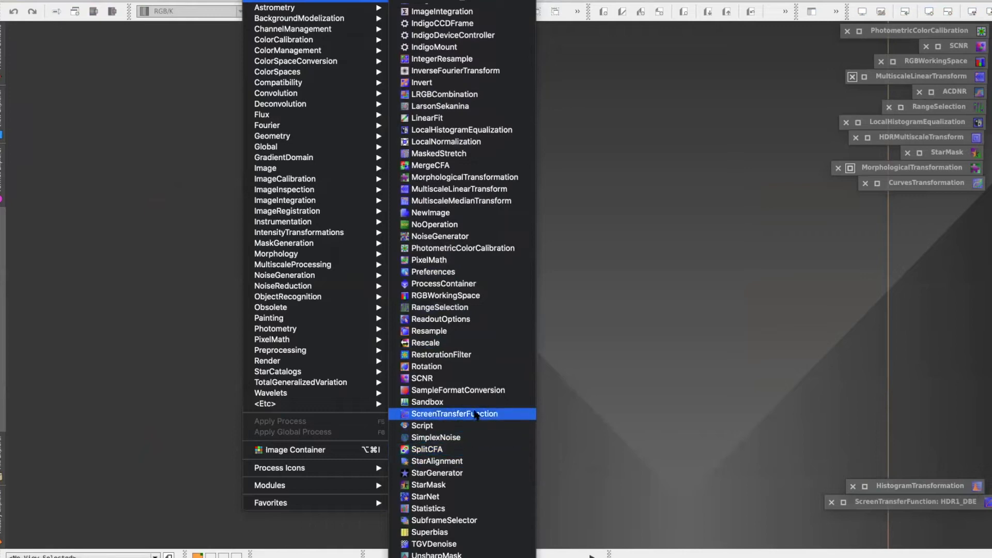
left_click(690, 246)
Launch the WeightedBatchPreprocessing script and shift its window slightly aside in the workspace
left_click(297, 0)
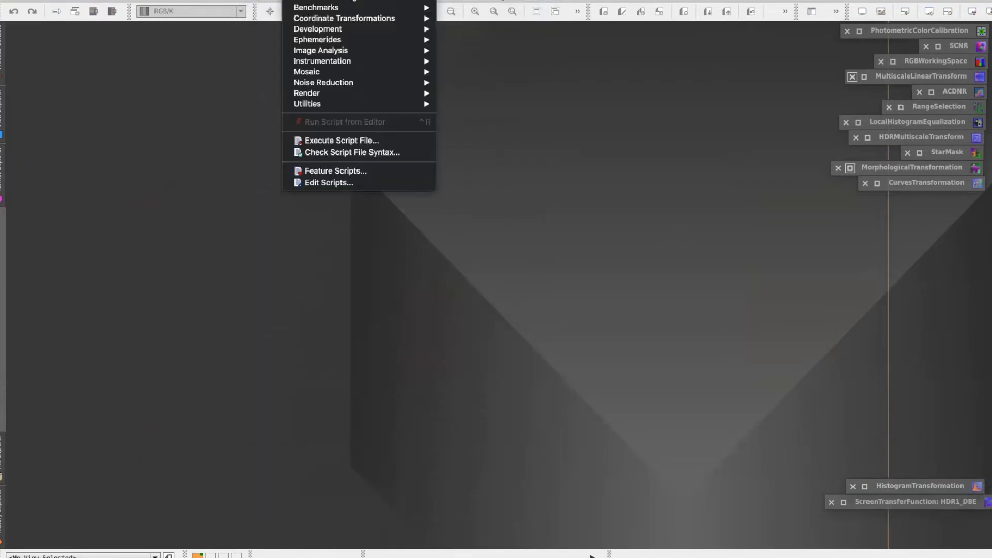
mouse_move(308, 1)
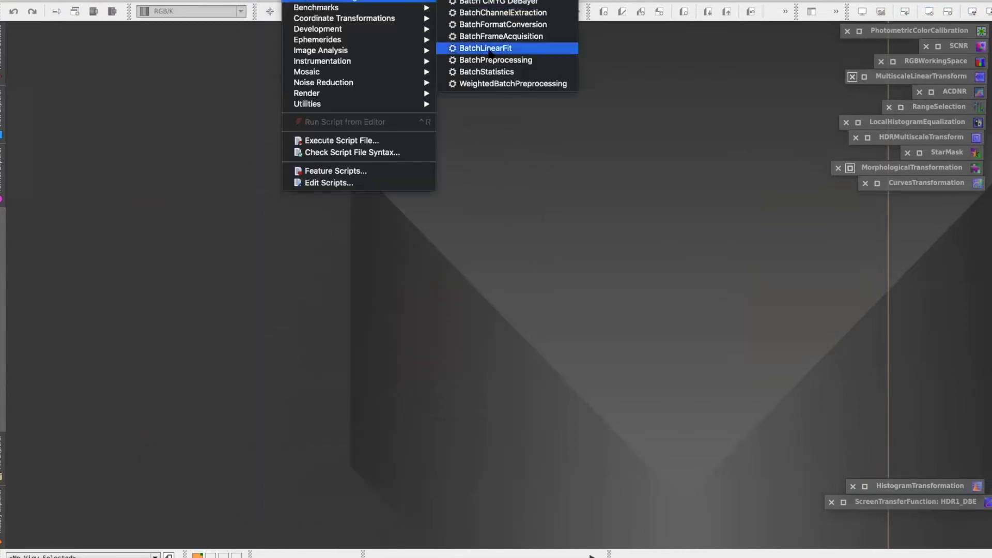
left_click(488, 84)
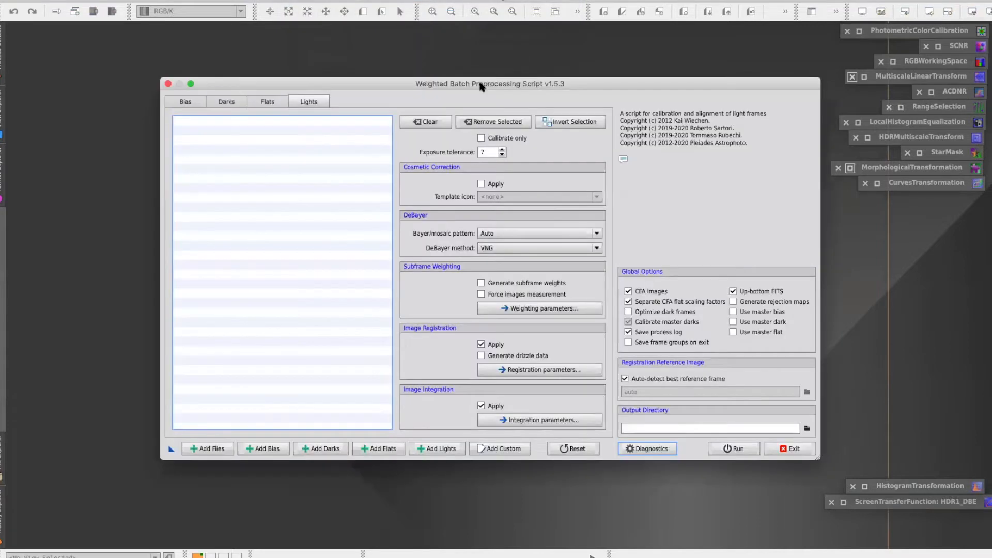
left_click_drag(480, 86, 442, 84)
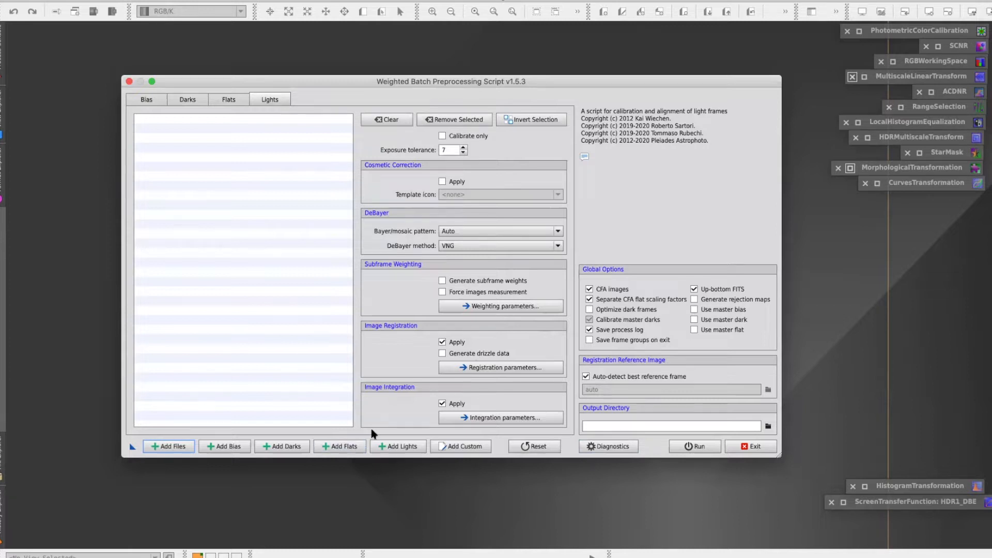
Add all 180s light frames, L_0083 to L_0001, from the Lights folder inside YT M42/180s to the script
left_click(394, 447)
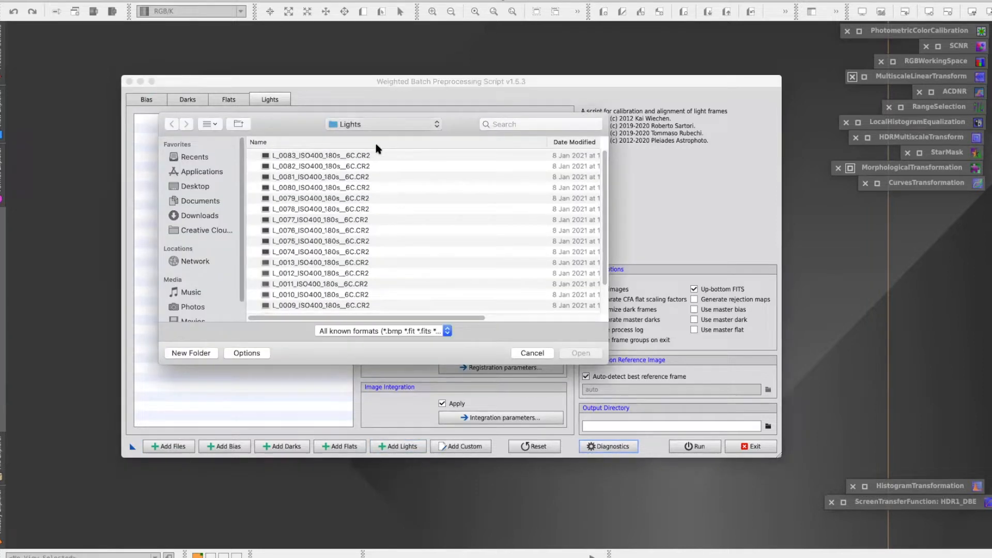
left_click(340, 161)
left_click(253, 188)
left_click(252, 188)
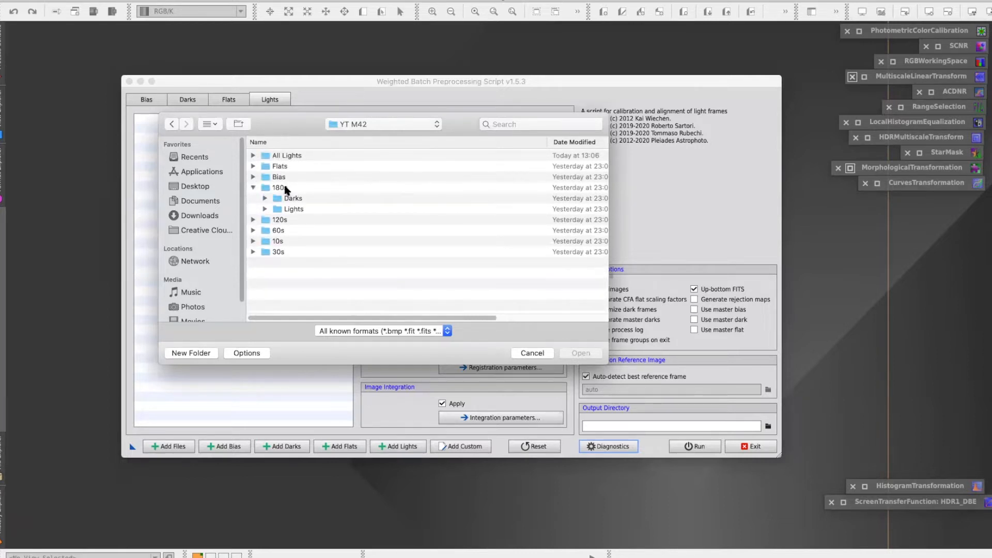
left_click(264, 209)
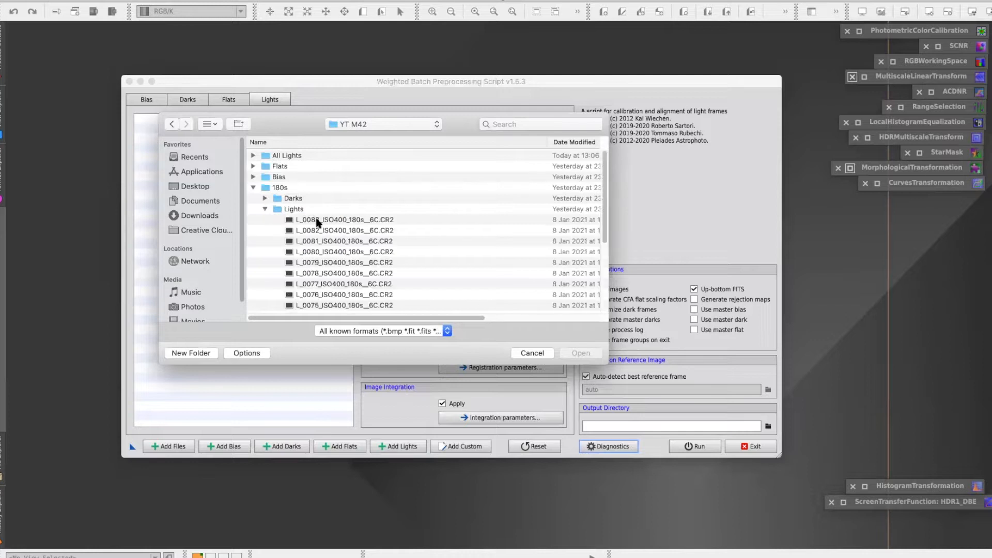
left_click(317, 221)
scroll(401, 216, "down", 5)
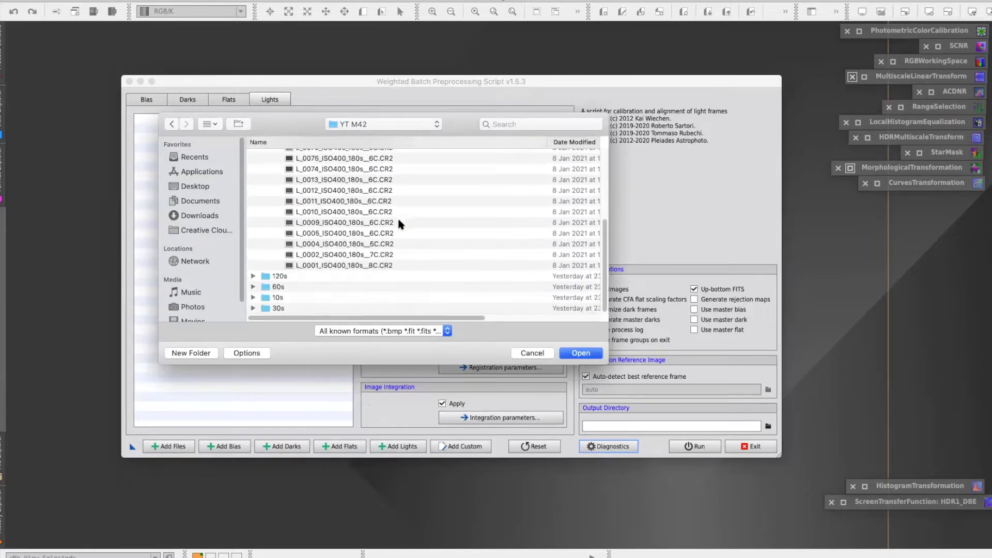
left_click(390, 264, "shift")
left_click(580, 353)
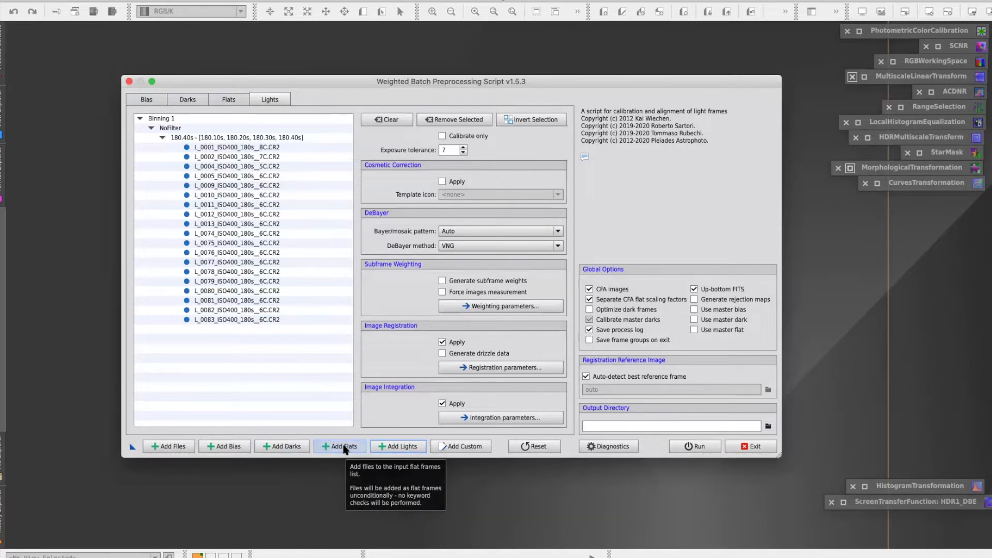
Add the matching dark frames D_0020 to D_0001 from the 180s Darks folder to the script
left_click(287, 447)
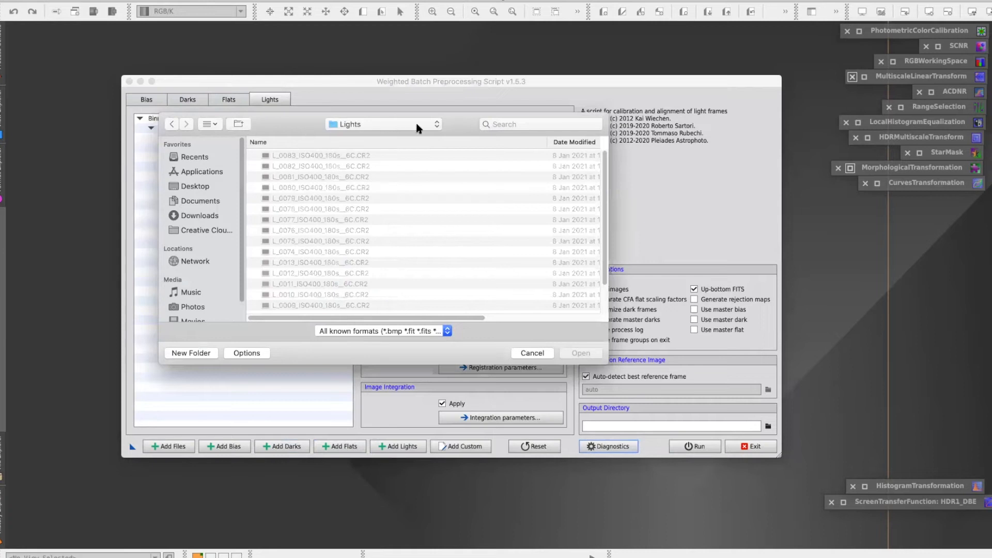
key("super+Up")
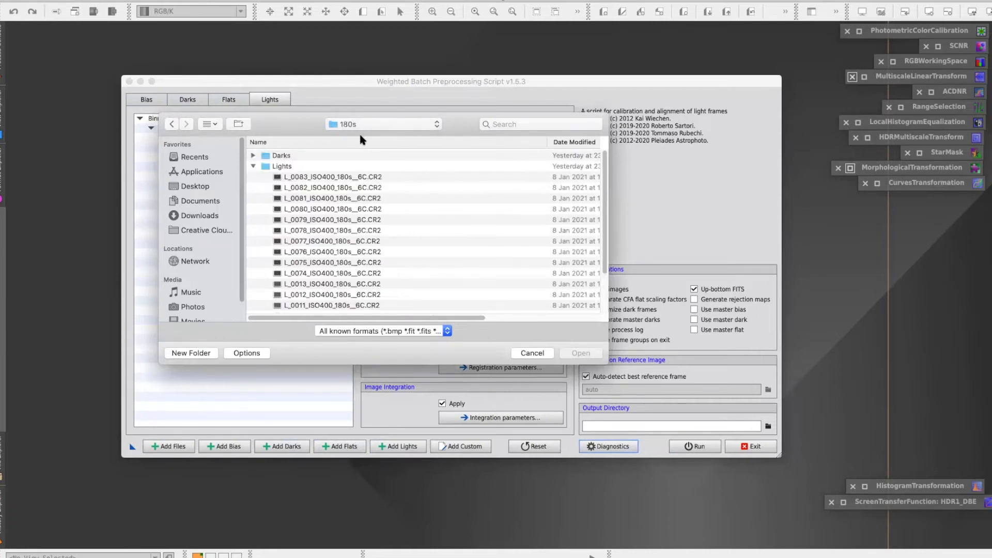
left_click(253, 155)
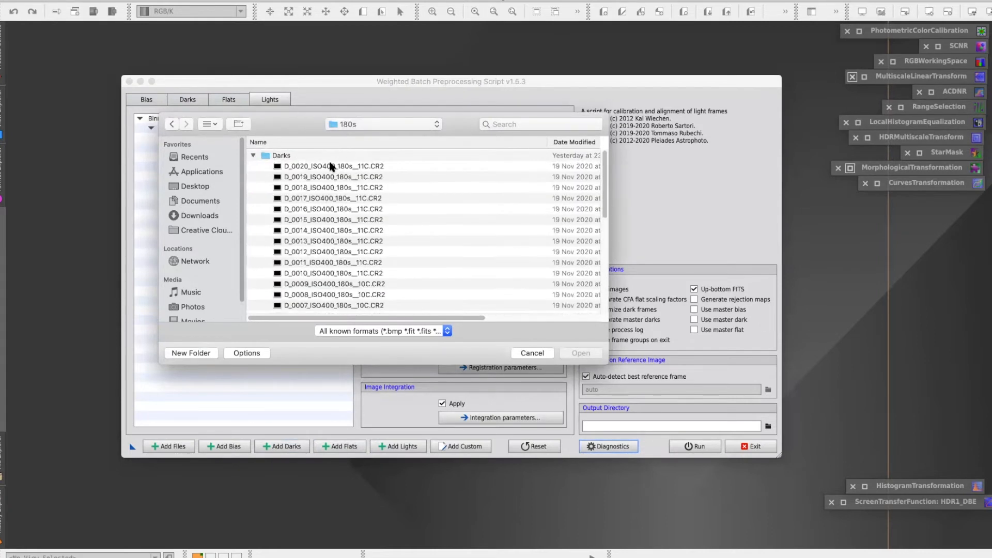
left_click(331, 165)
scroll(385, 196, "down", 2)
scroll(383, 206, "down", 3)
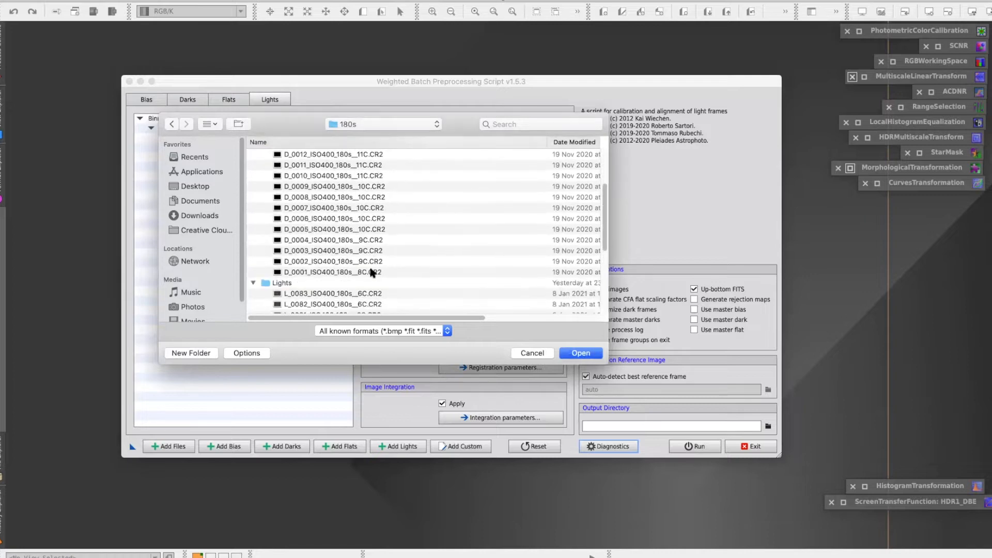
left_click(371, 272, "shift")
left_click(583, 352)
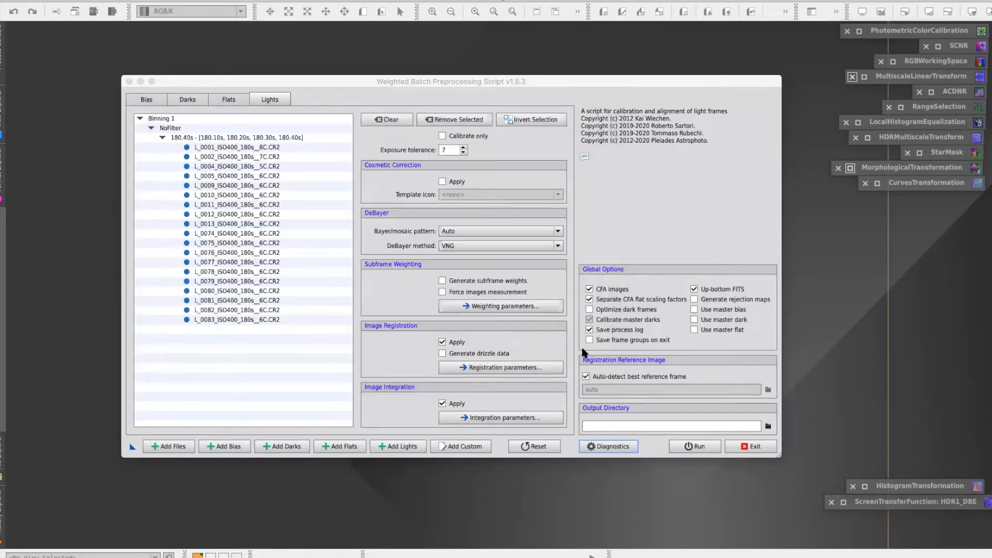
Add all flat frames, IMG_6386 to IMG_6343, from the Flats folder inside YT M42 to the script
left_click(235, 100)
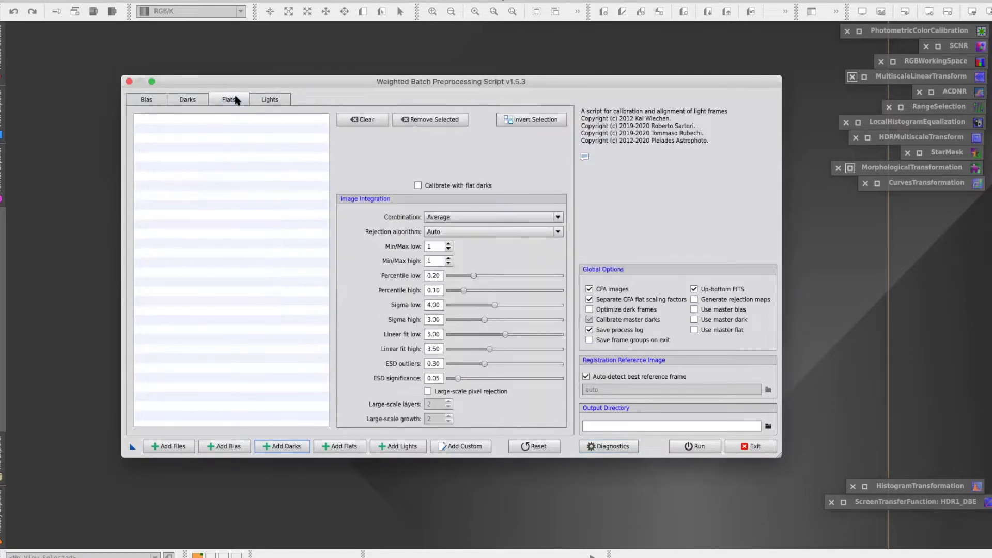
left_click(341, 447)
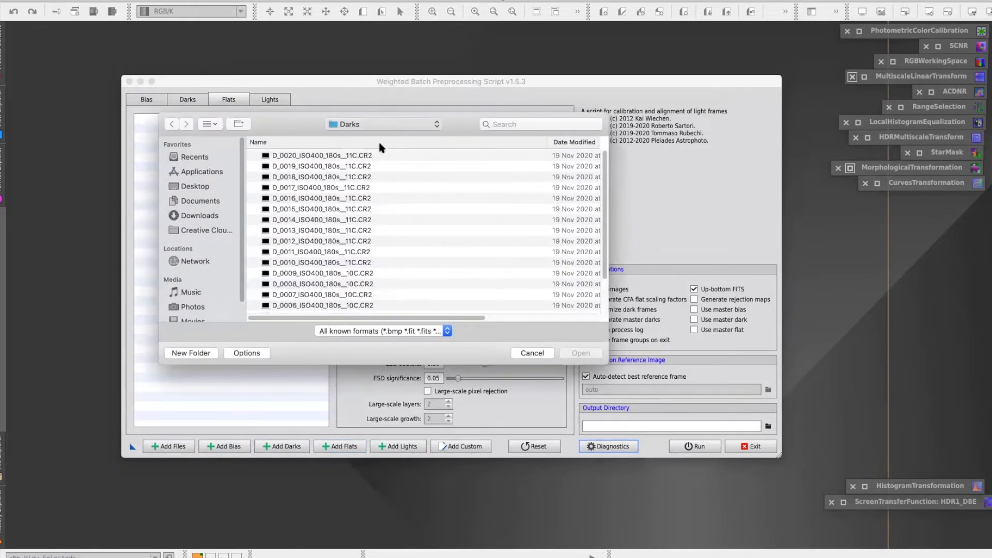
left_click(380, 142)
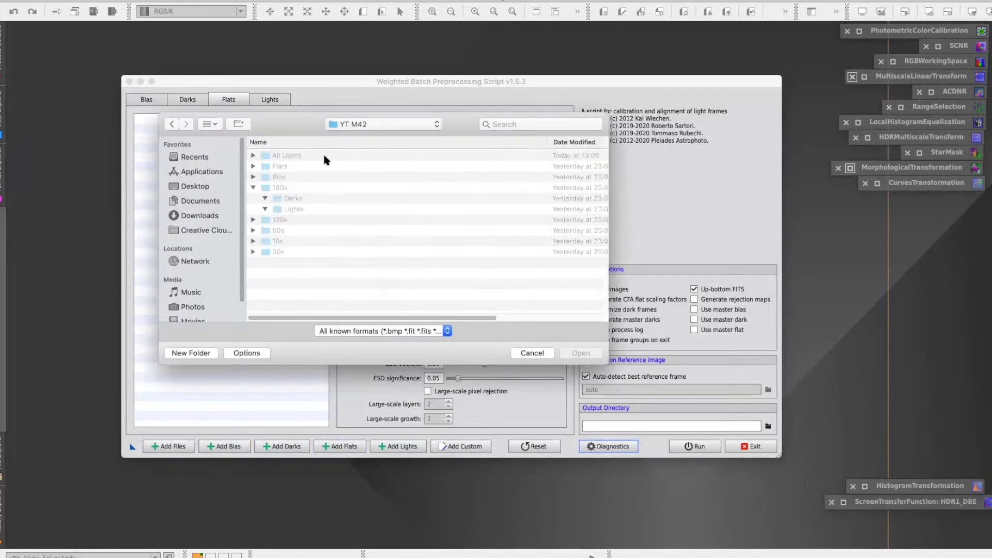
left_click(253, 187)
left_click(253, 166)
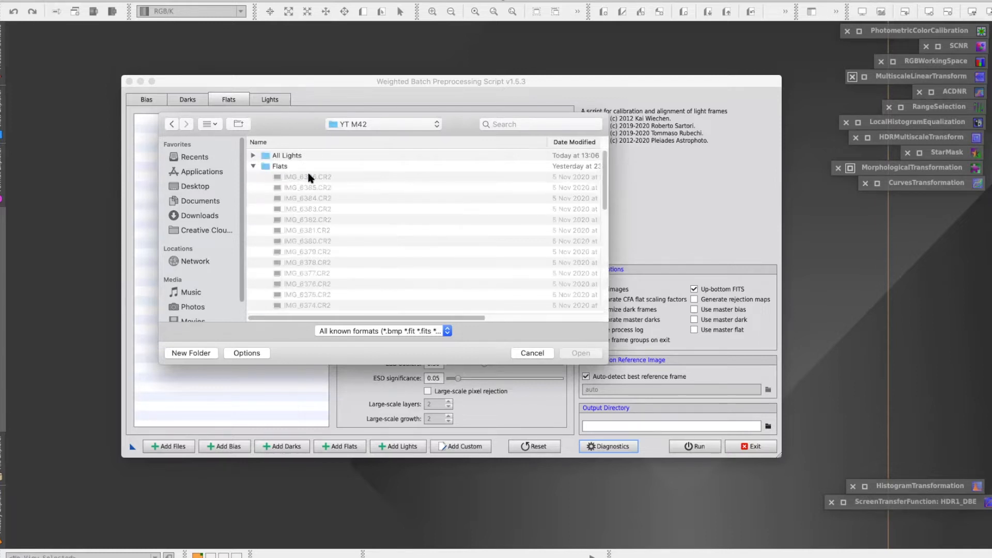
left_click(308, 173)
scroll(333, 200, "down", 5)
scroll(330, 203, "down", 8)
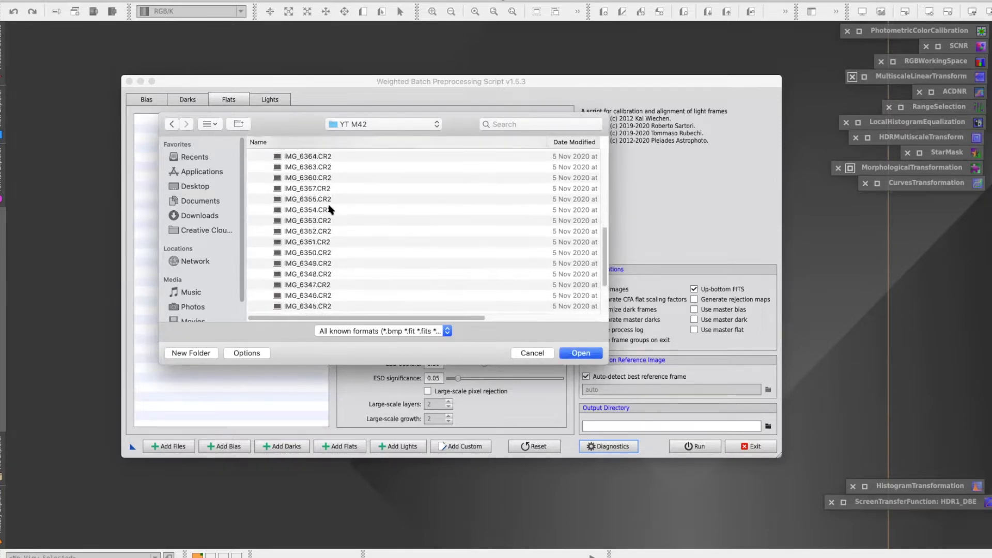
left_click(332, 244, "shift")
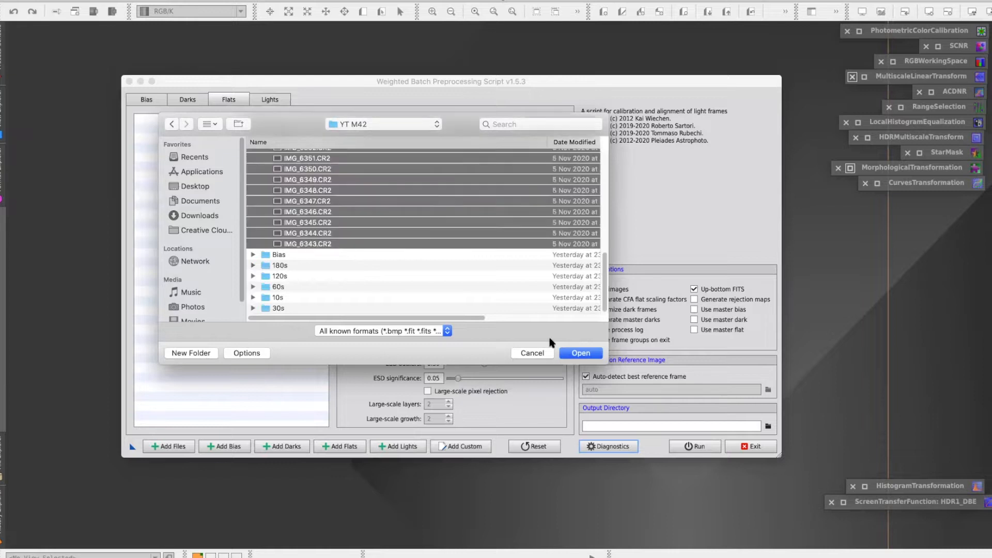
left_click(580, 353)
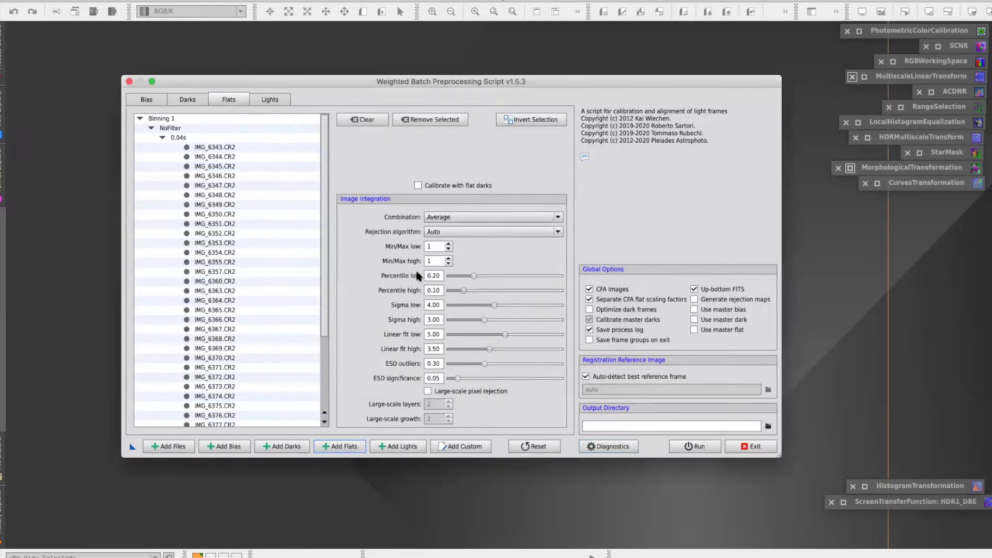
Add all bias frames, B_0120 to B_0021, from the Bias folder inside YT M42 to the script
left_click(154, 100)
left_click(225, 445)
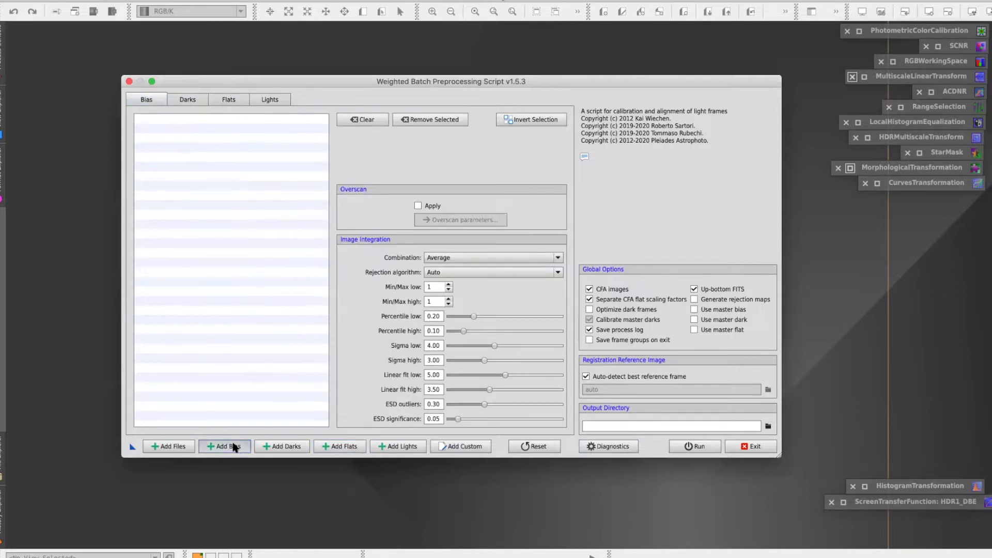
left_click(398, 123)
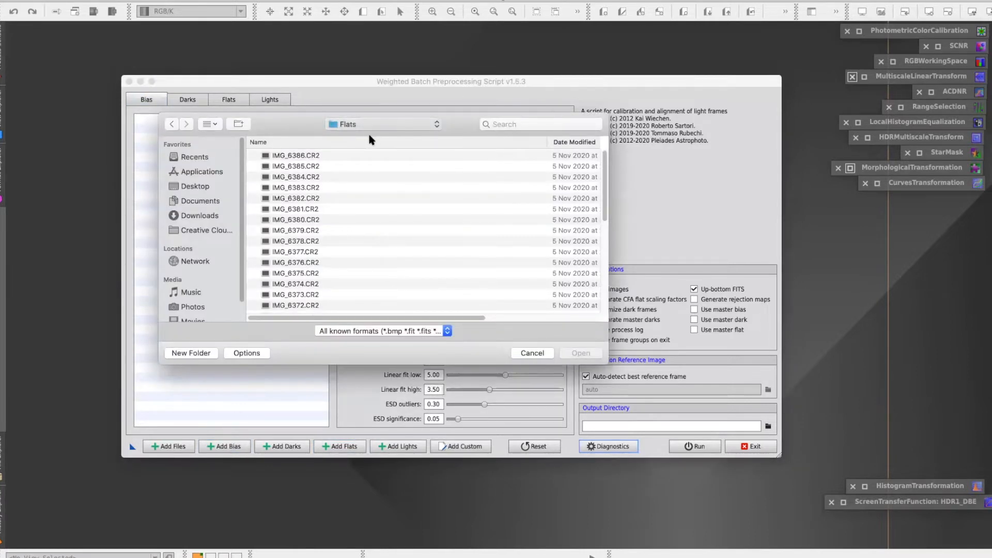
left_click(369, 138)
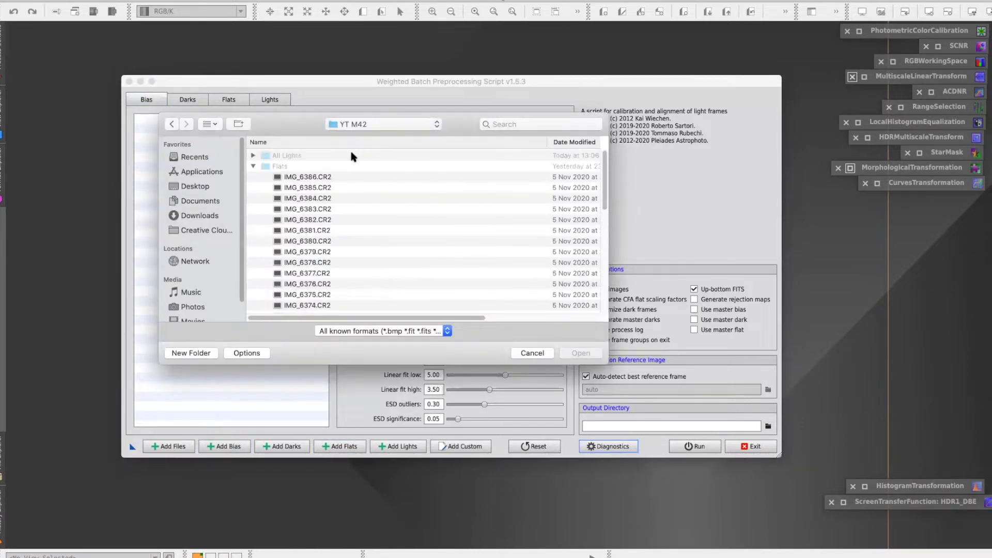
left_click(253, 166)
left_click(253, 177)
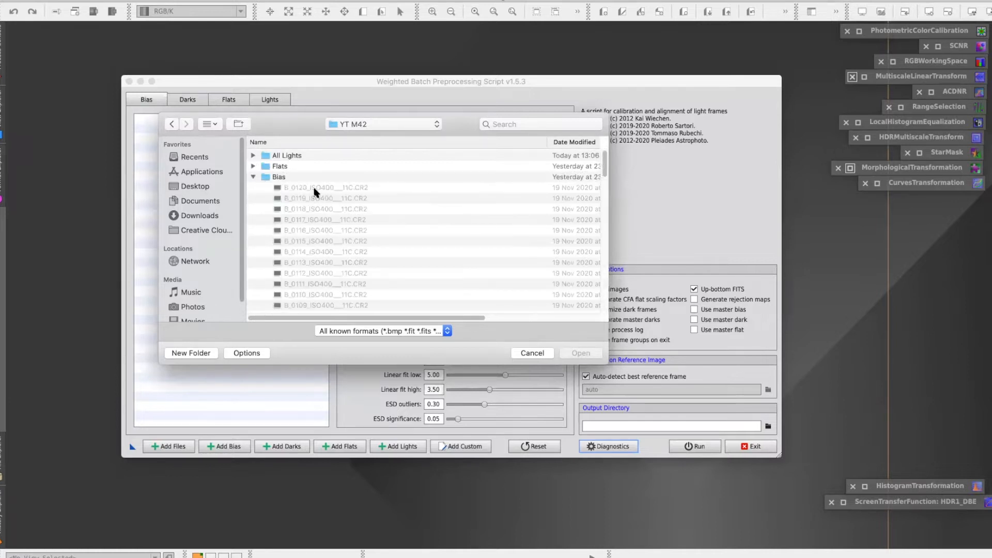
left_click(316, 188)
scroll(328, 226, "down", 5)
scroll(329, 227, "down", 10)
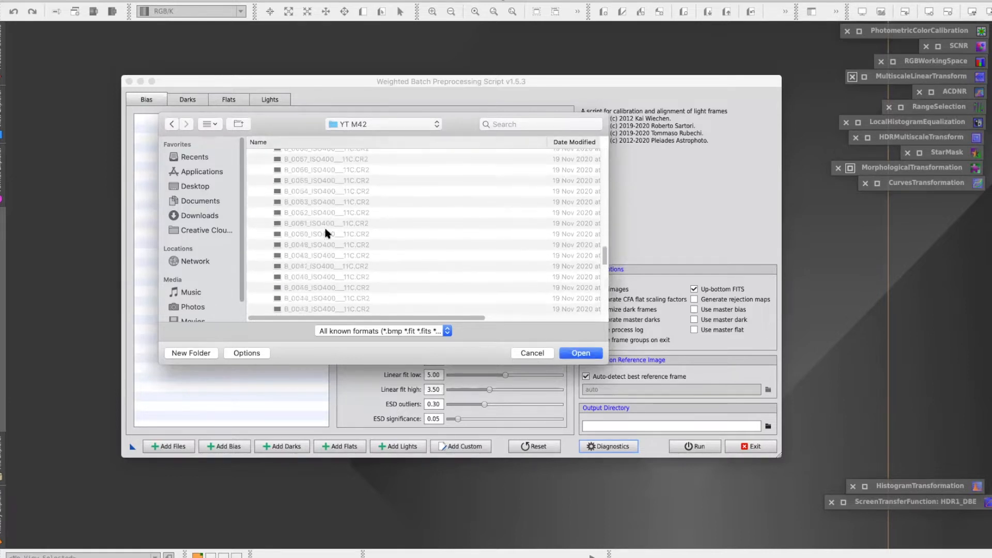
scroll(324, 228, "down", 5)
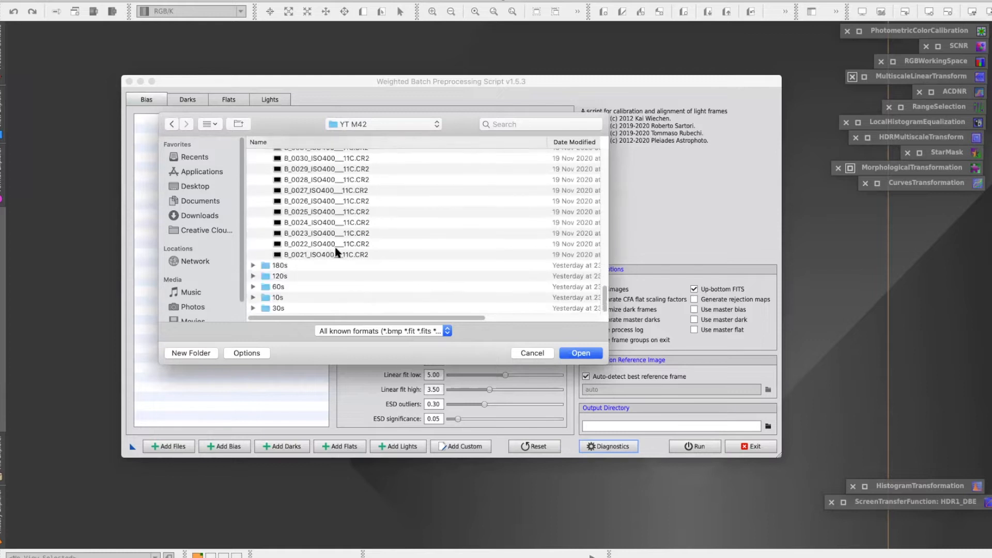
left_click(357, 256, "shift")
left_click(580, 353)
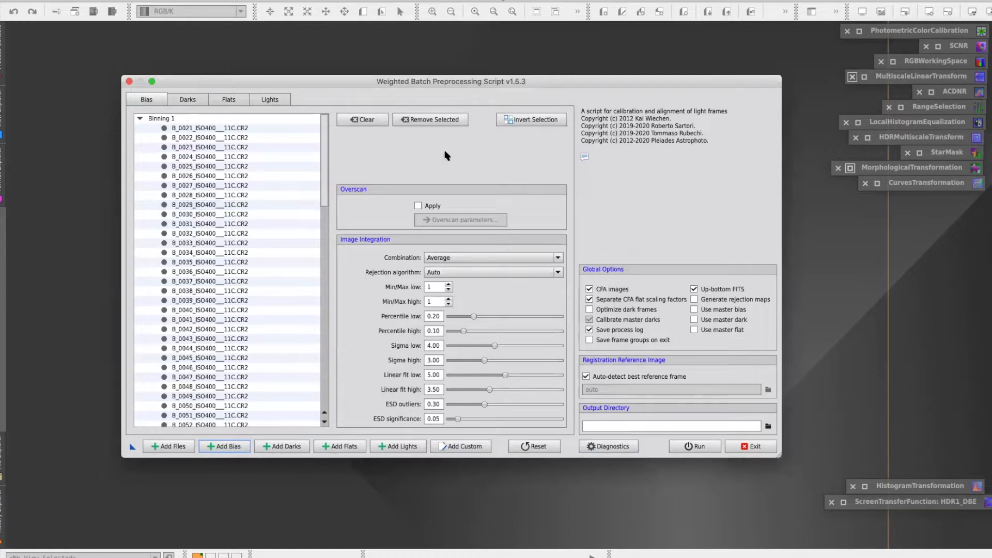
Set the Bayer/mosaic pattern for debayering the light frames to RGGB
left_click(277, 100)
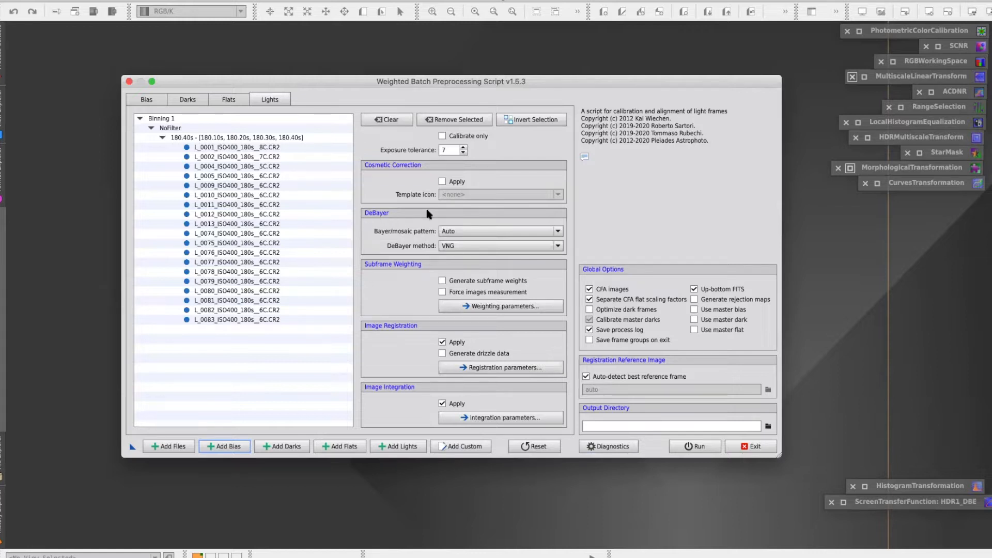
left_click(467, 232)
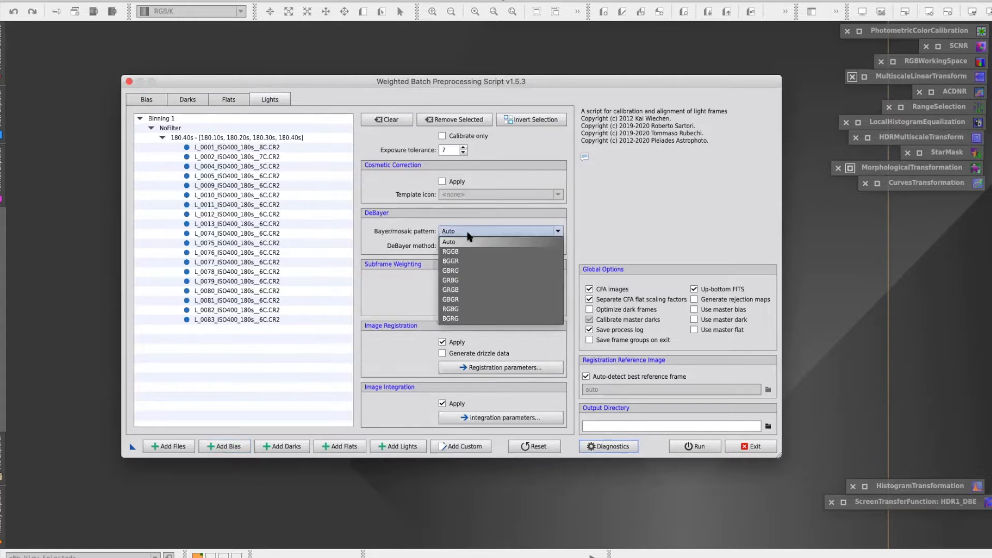
left_click(570, 235)
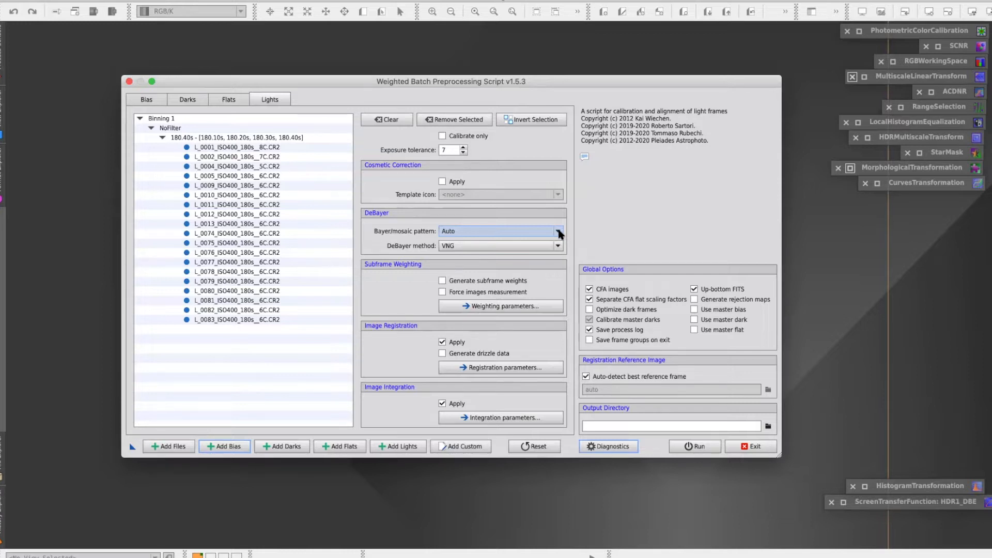
left_click(559, 233)
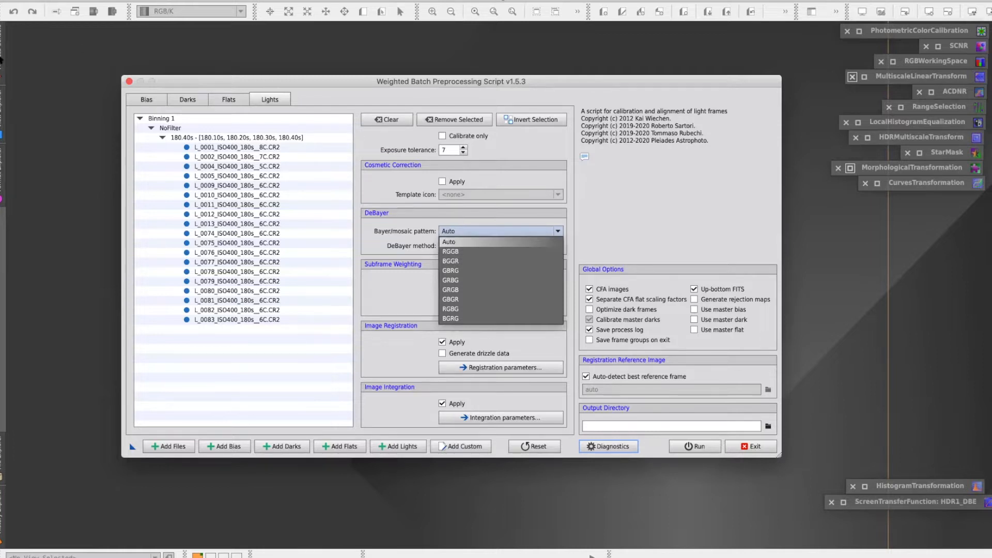
left_click(500, 252)
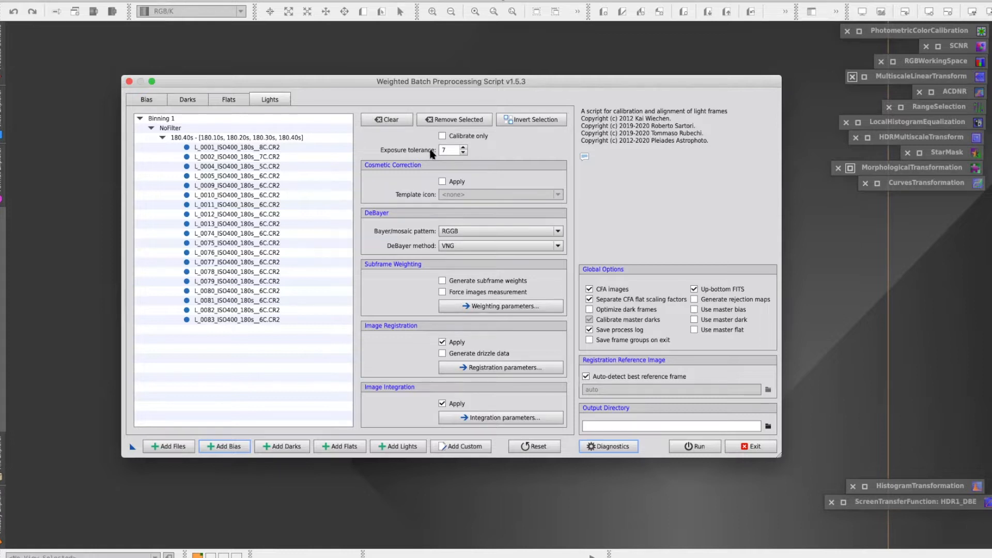
Review the light frames' image integration parameters, including the rejection algorithm, and their image registration parameters
left_click(501, 417)
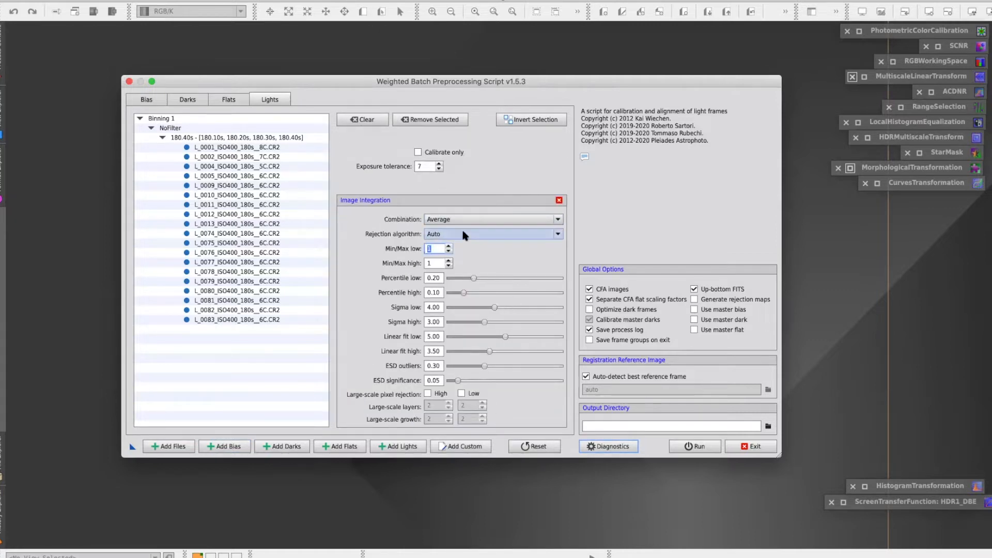
mouse_move(465, 236)
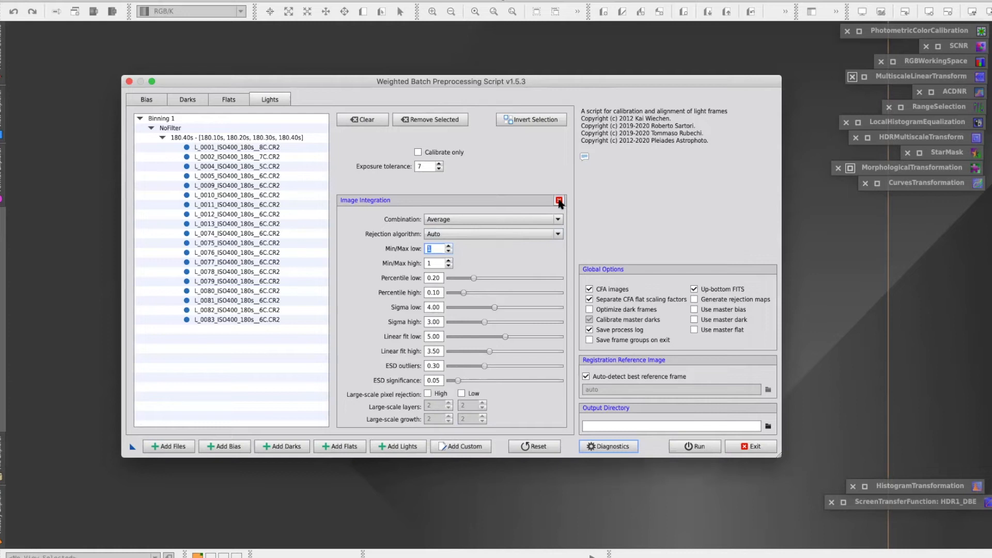
left_click(559, 200)
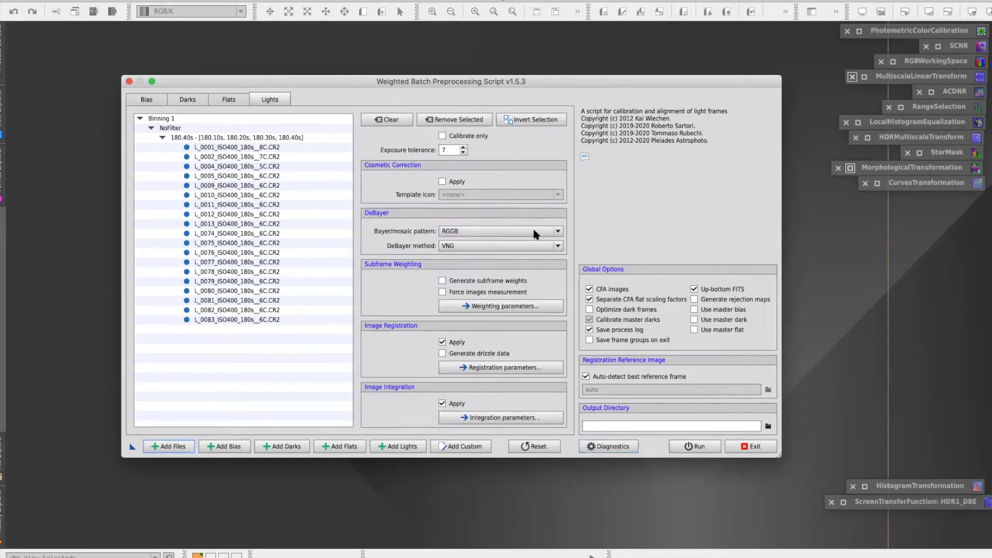
left_click(508, 369)
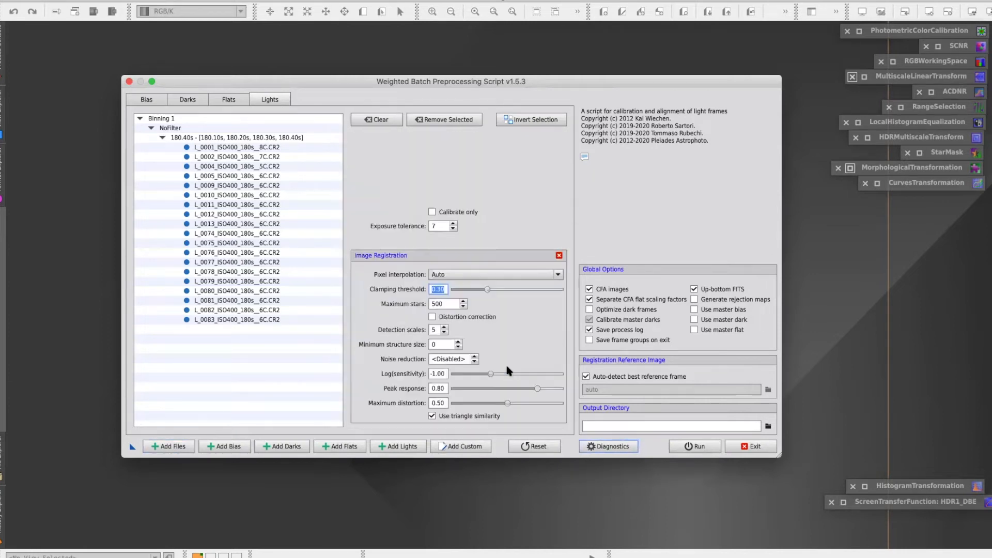
left_click(560, 256)
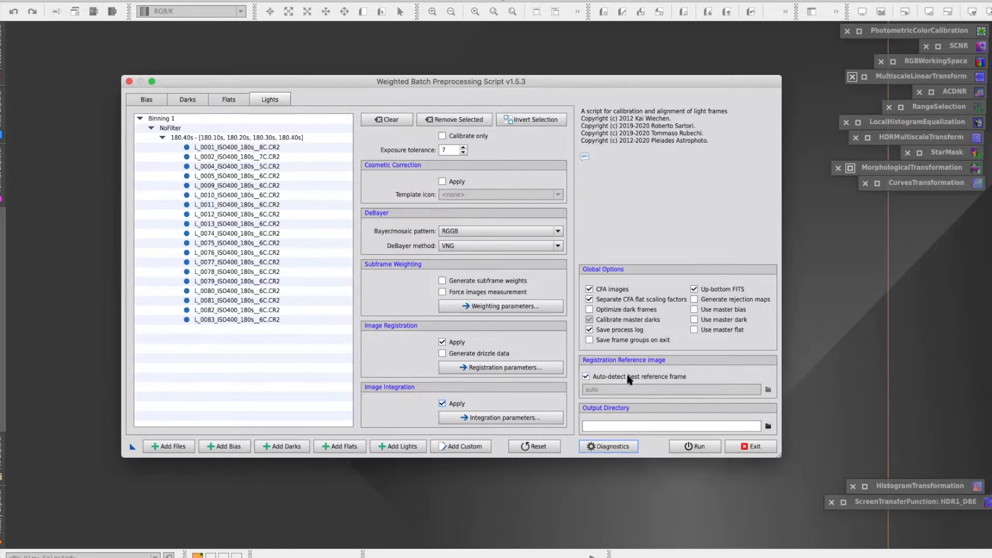
mouse_move(630, 379)
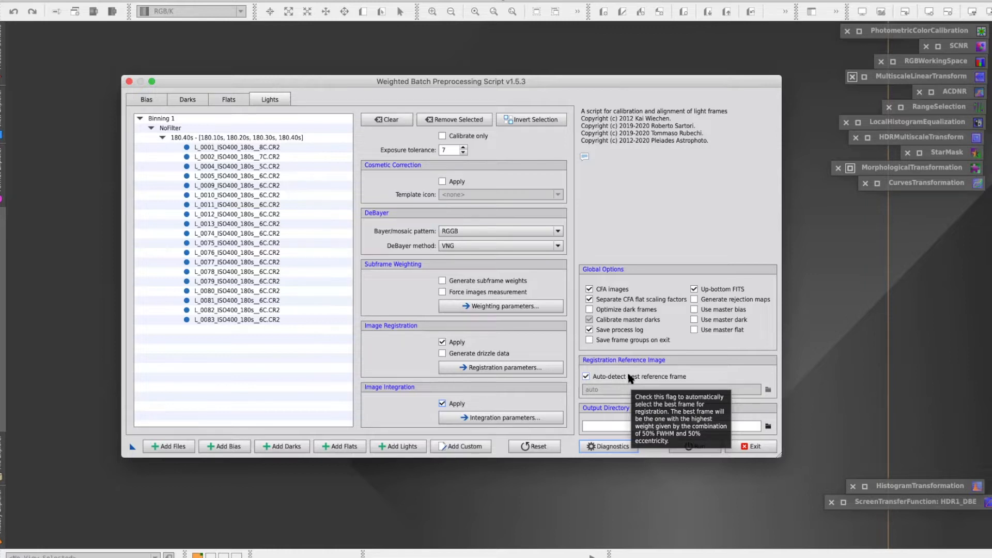
Set the script's output directory to the YT M42 folder on the Desktop
left_click(647, 425)
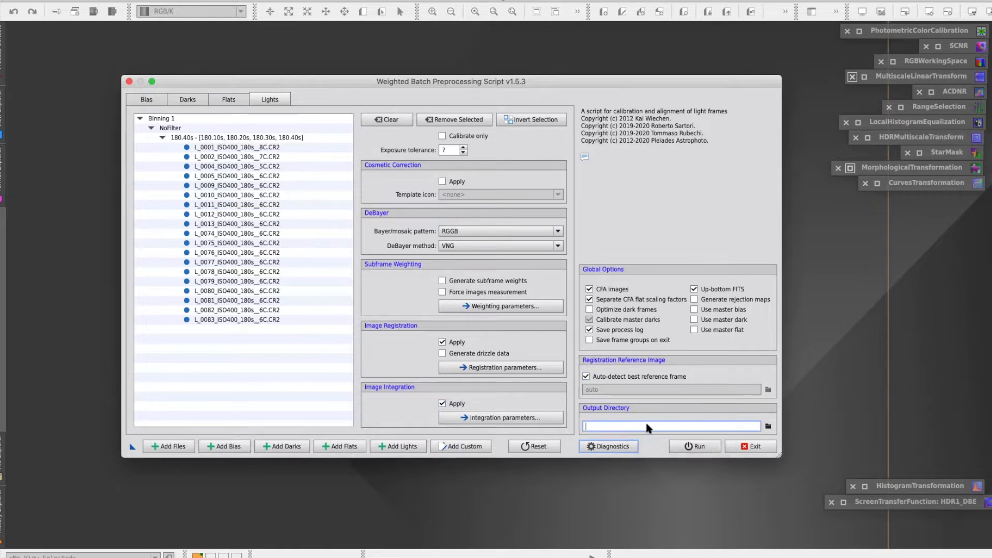
left_click(768, 427)
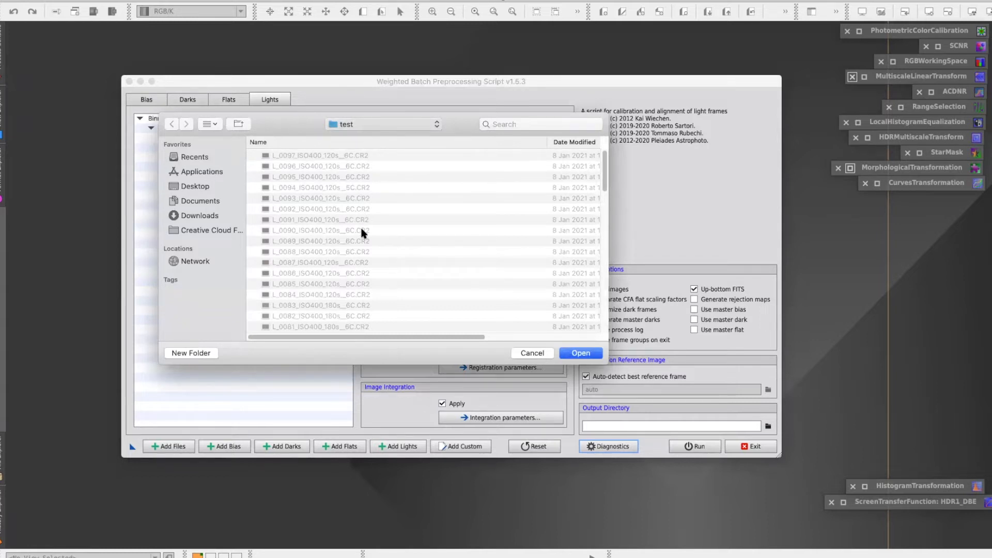
key("super+Up")
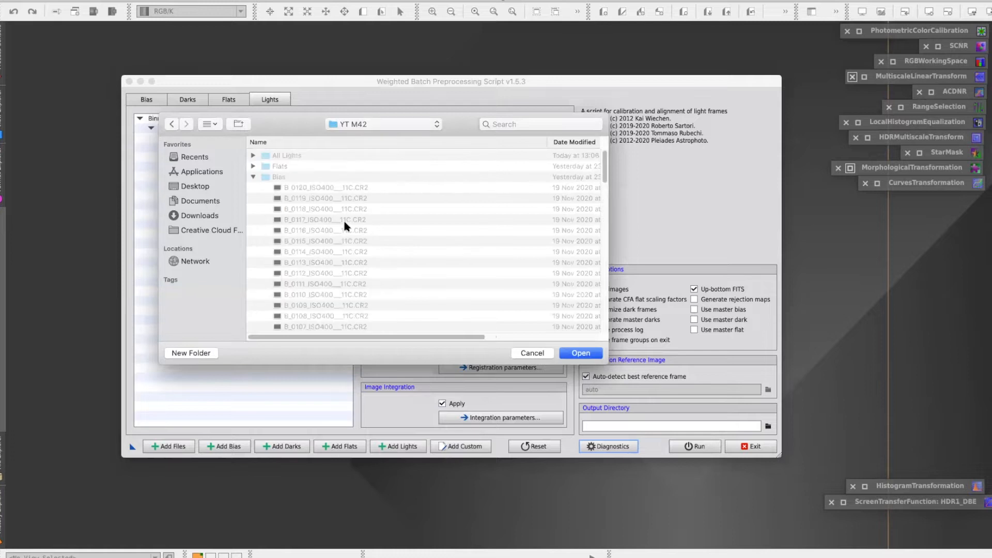
left_click(252, 178)
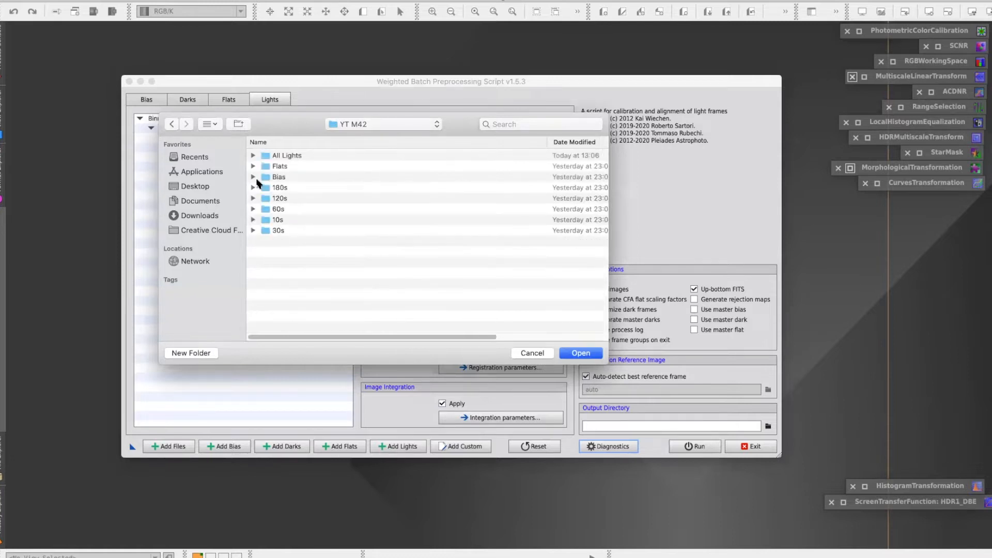
left_click(581, 353)
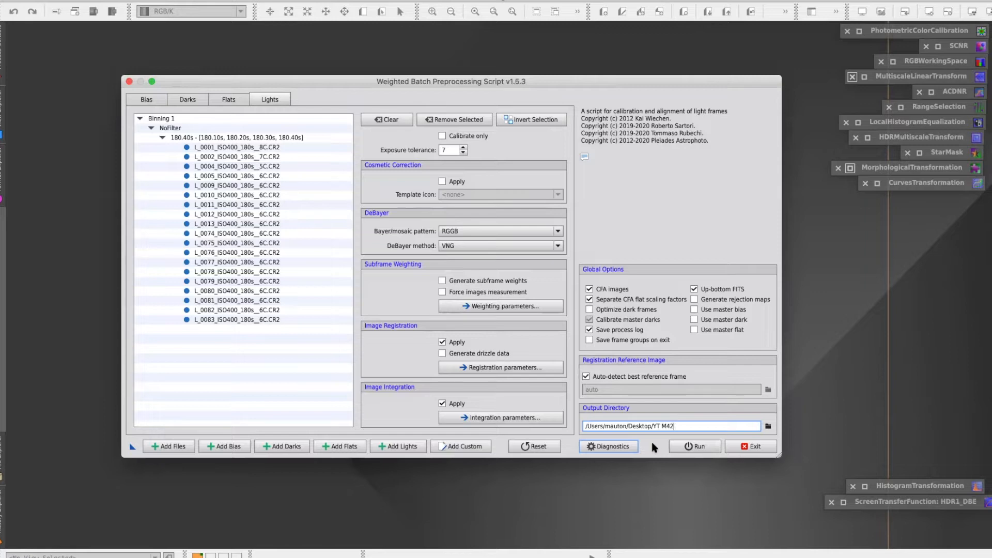
Run the script's diagnostics and examine the messages about light frame exposure times and the master dark exposure
left_click(609, 447)
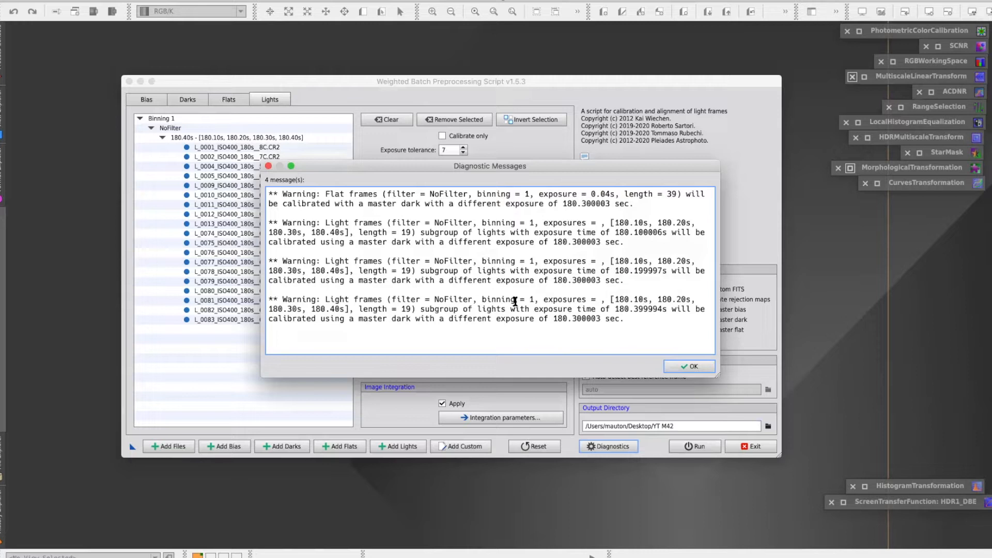
left_click_drag(325, 222, 392, 223)
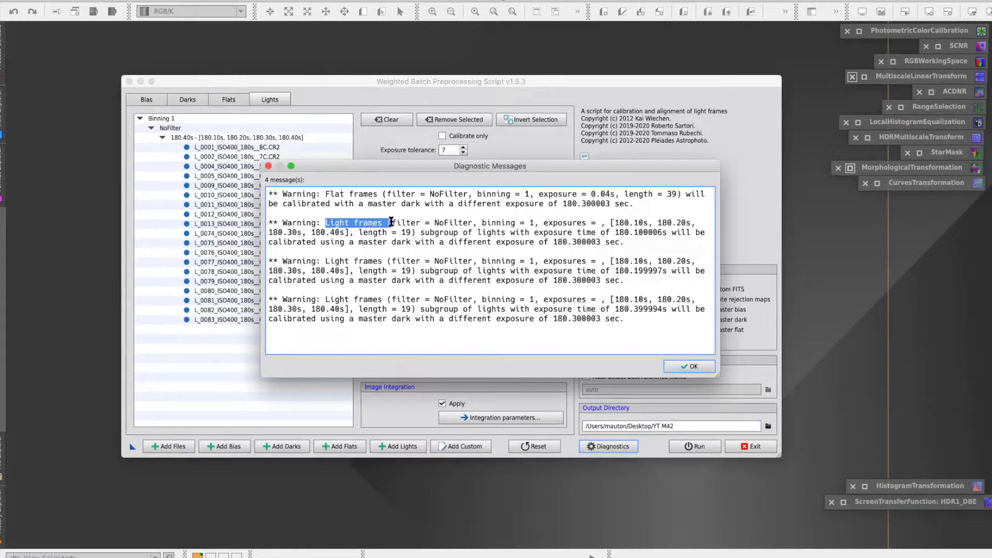
left_click_drag(602, 222, 711, 233)
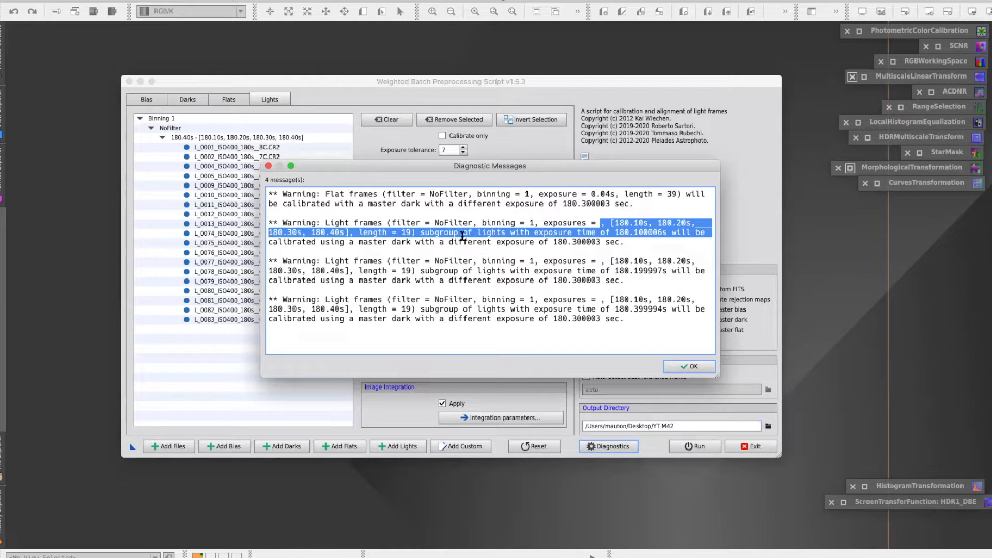
left_click(549, 240)
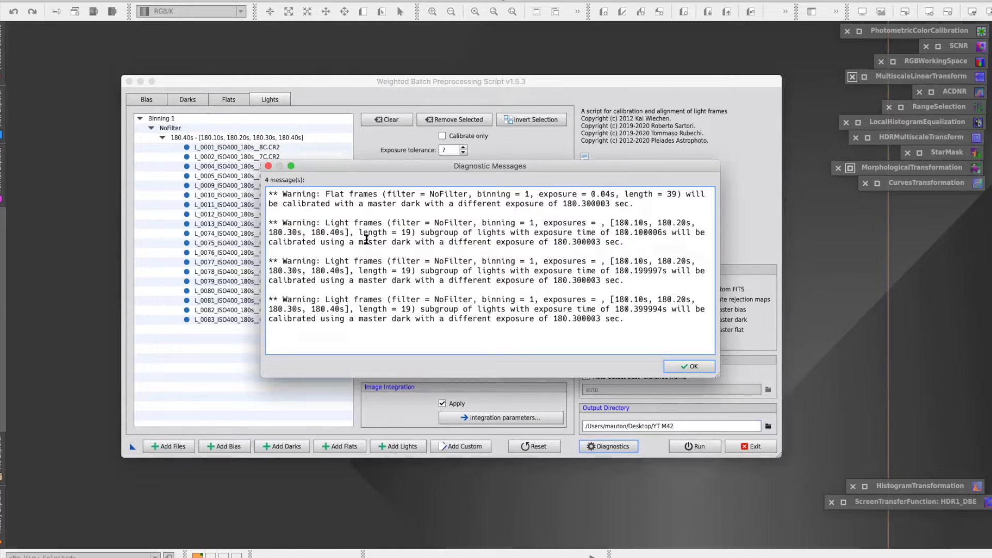
left_click_drag(360, 241, 623, 242)
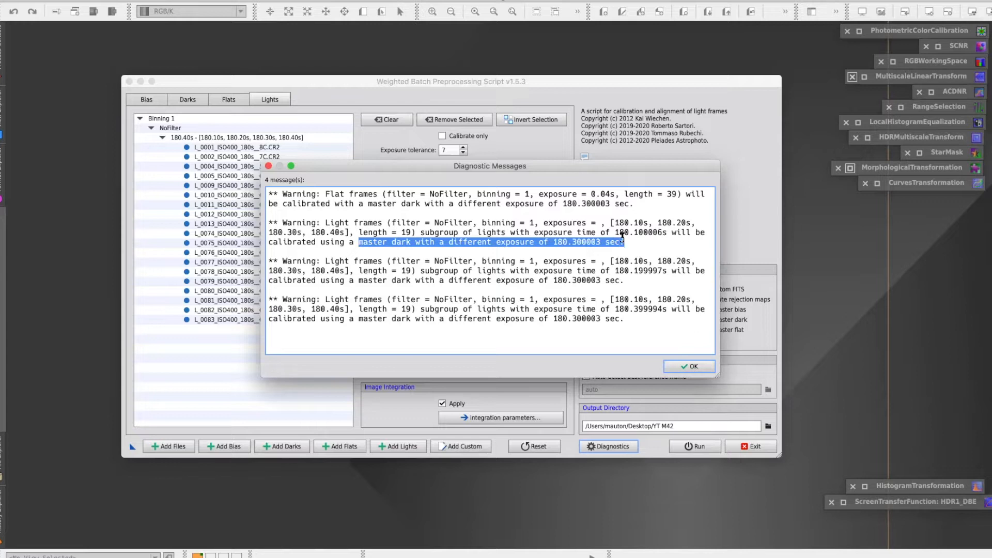
left_click(550, 241)
left_click_drag(550, 242, 603, 253)
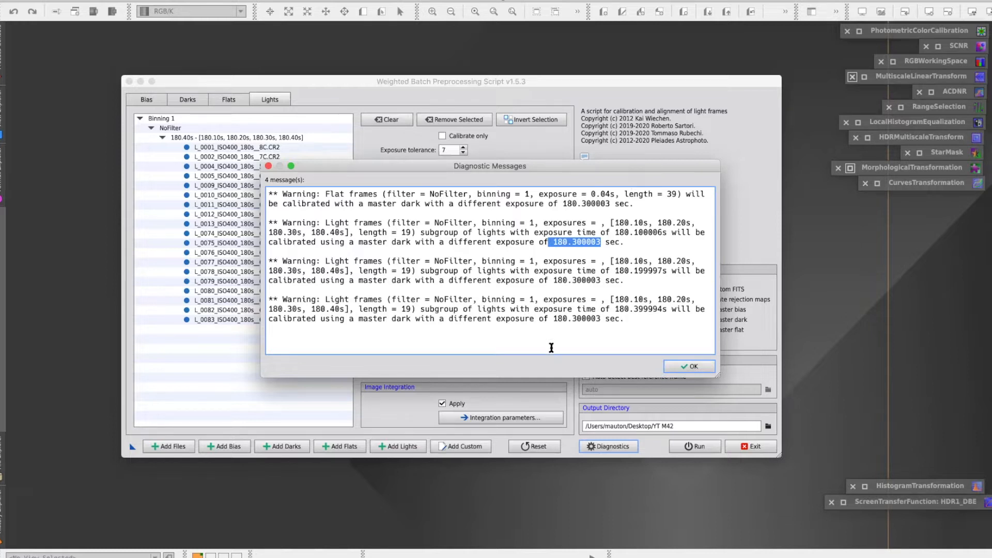
left_click(689, 367)
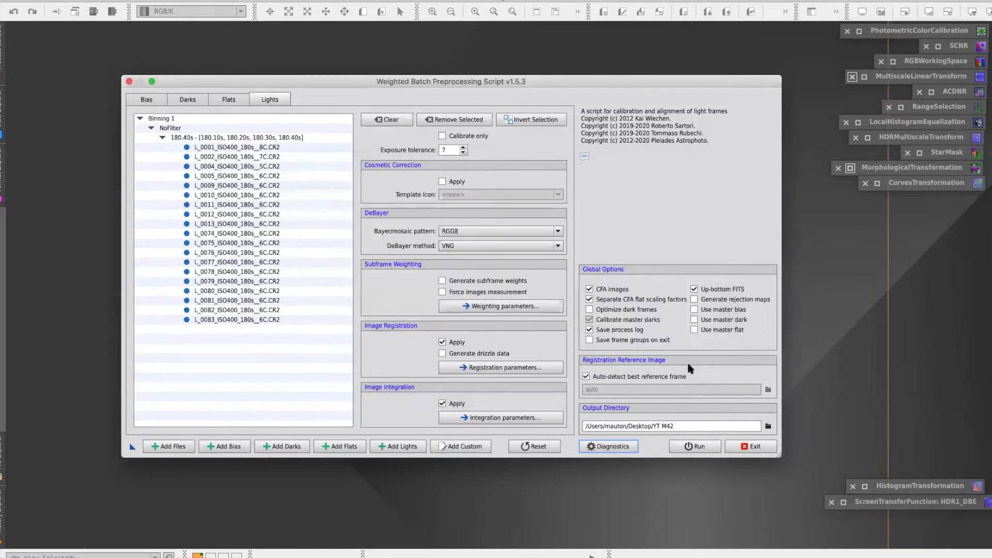
Run the batch preprocessing of the 180s frames, continuing past the diagnostic messages and the light frames integration warning
left_click(695, 448)
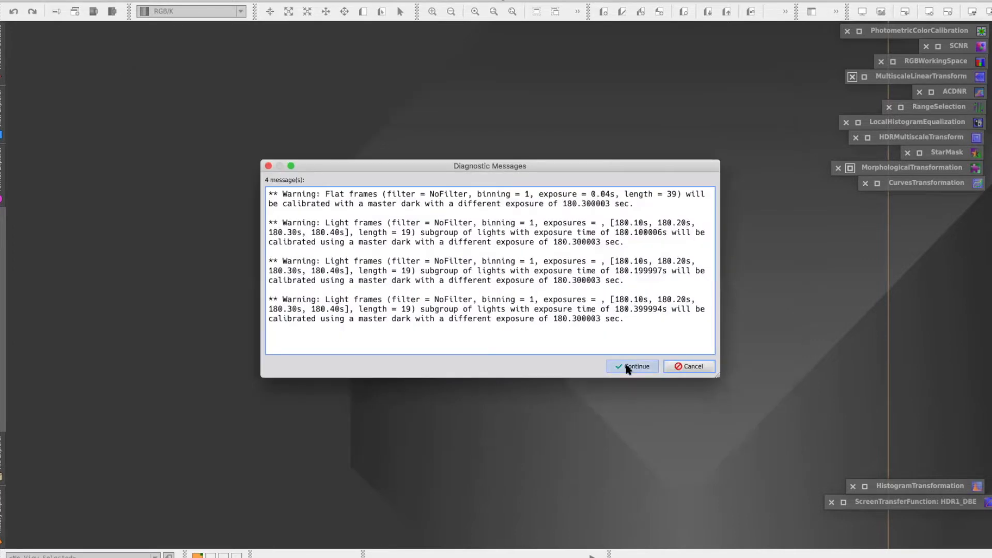
left_click(628, 367)
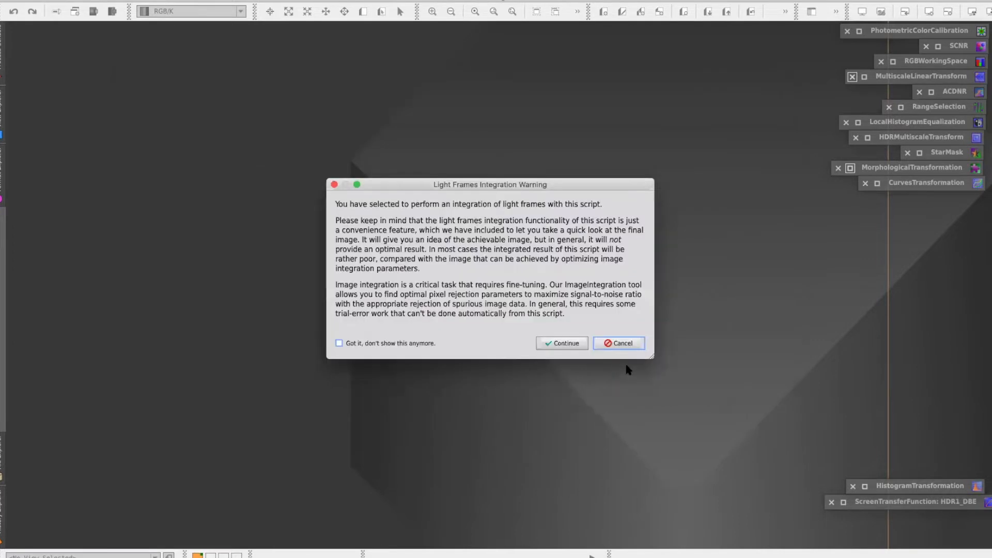
left_click(561, 343)
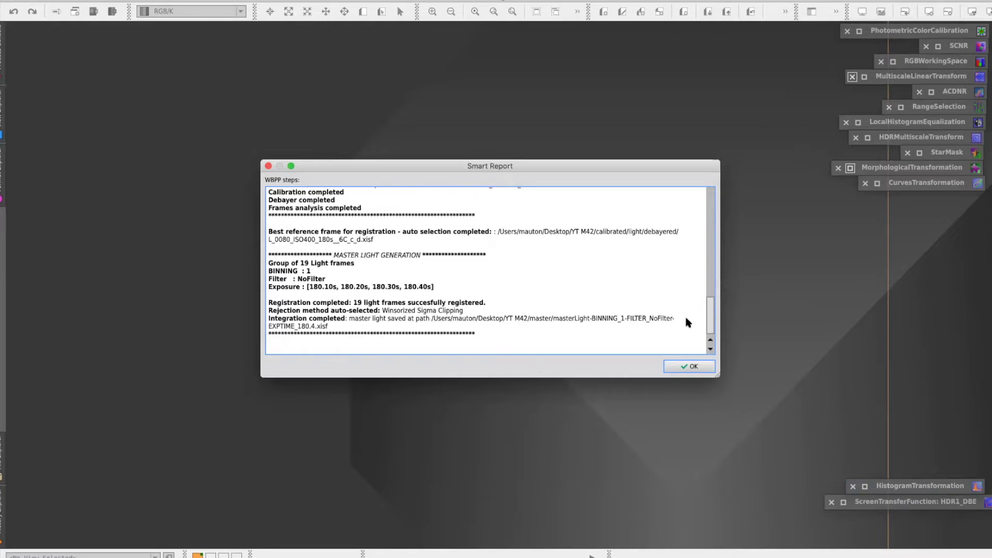
Review the Smart Report for the best registration reference frame and the saved master light path, and close it
mouse_move(712, 319)
left_mouse_down()
mouse_move(713, 190)
mouse_move(706, 259)
mouse_move(717, 328)
left_mouse_up()
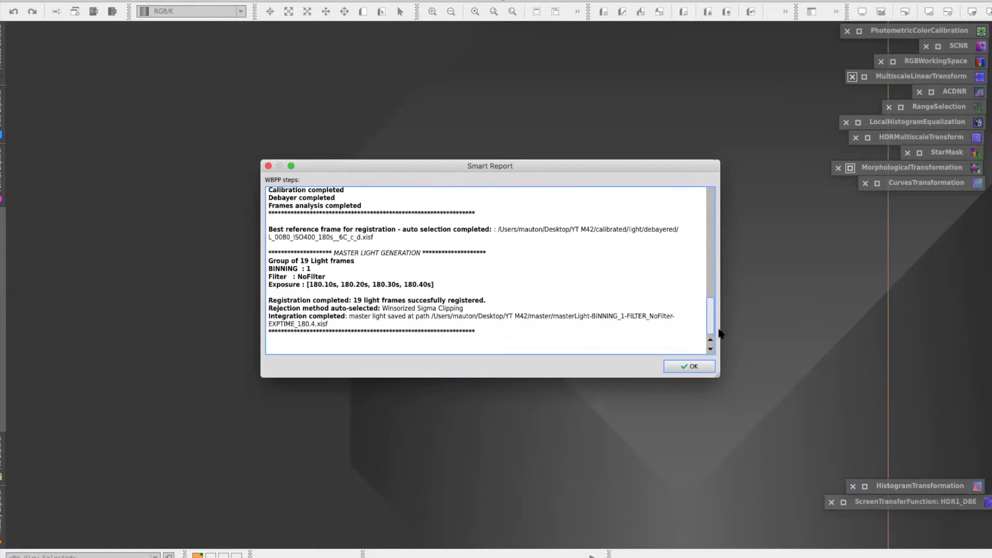
left_click_drag(311, 230, 376, 238)
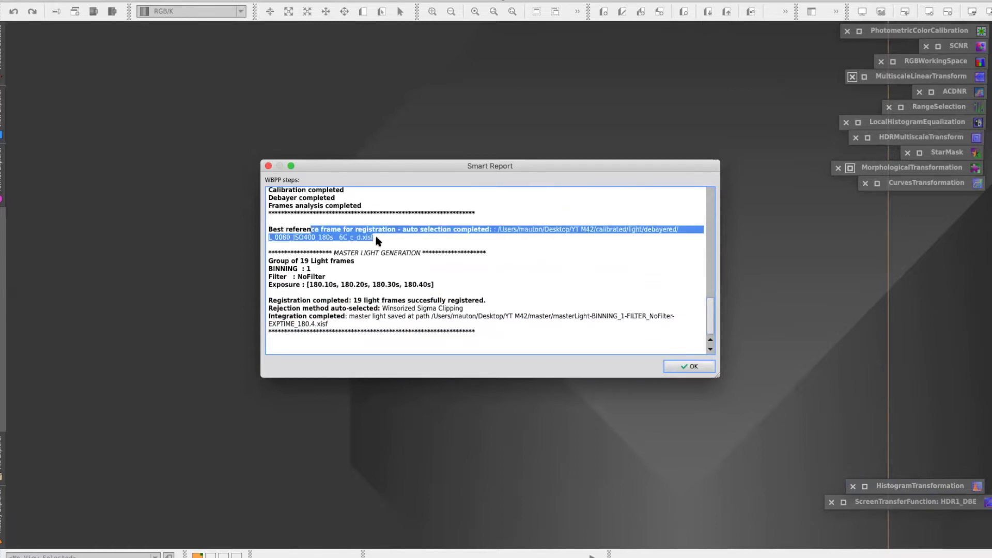
left_click(385, 238)
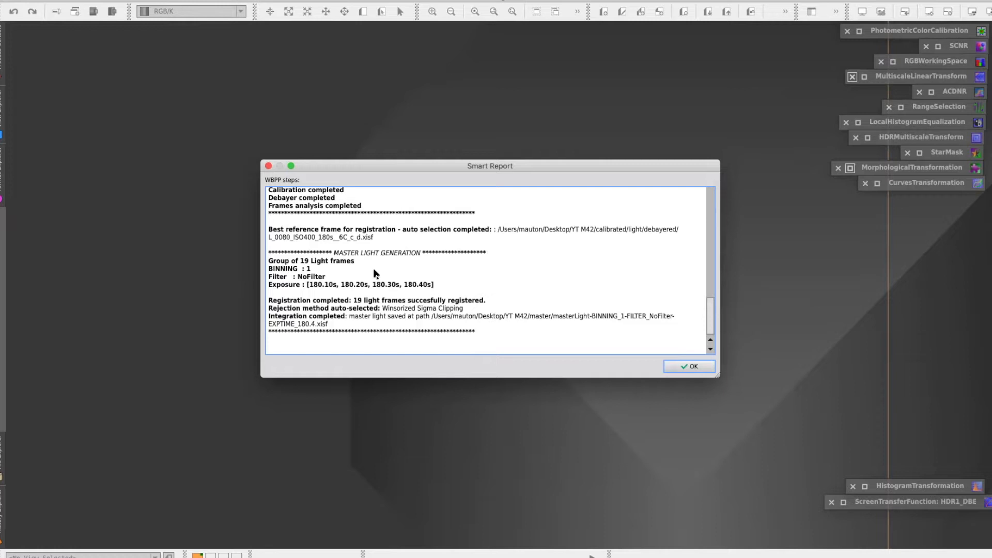
left_click_drag(290, 317, 447, 327)
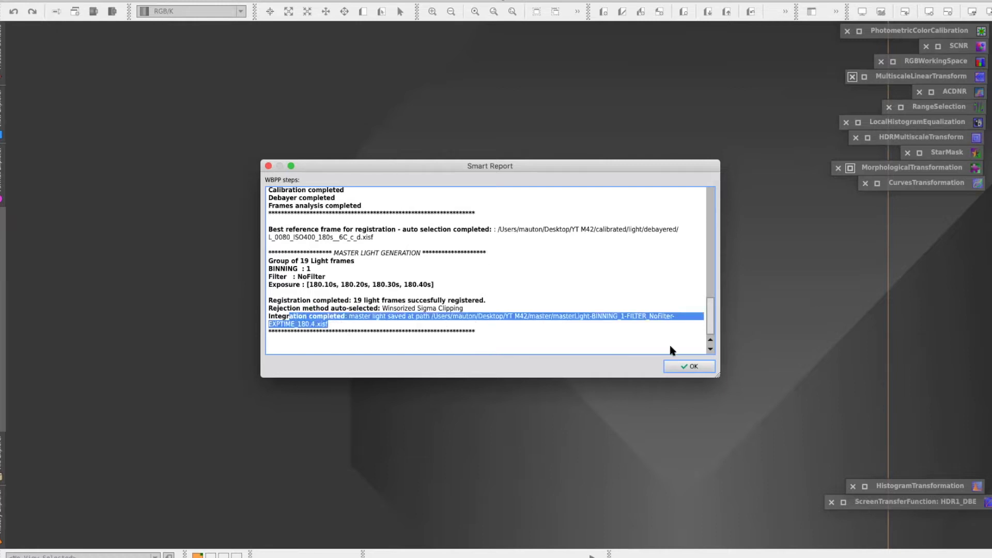
left_click(688, 367)
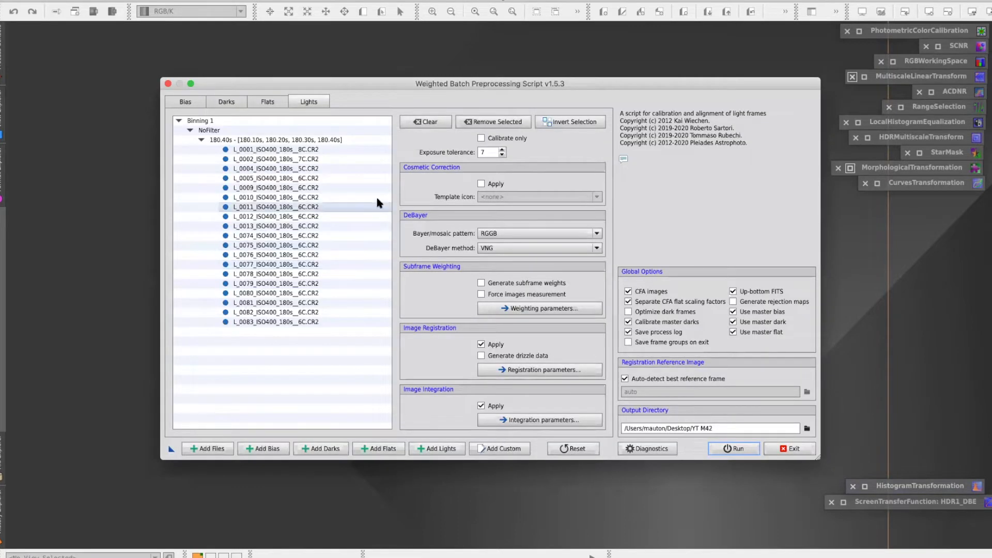
Replace the script's light frames with all 120s lights, L_0097 to L_0014, from the Lights folder inside 120s
left_click_drag(421, 86, 403, 88)
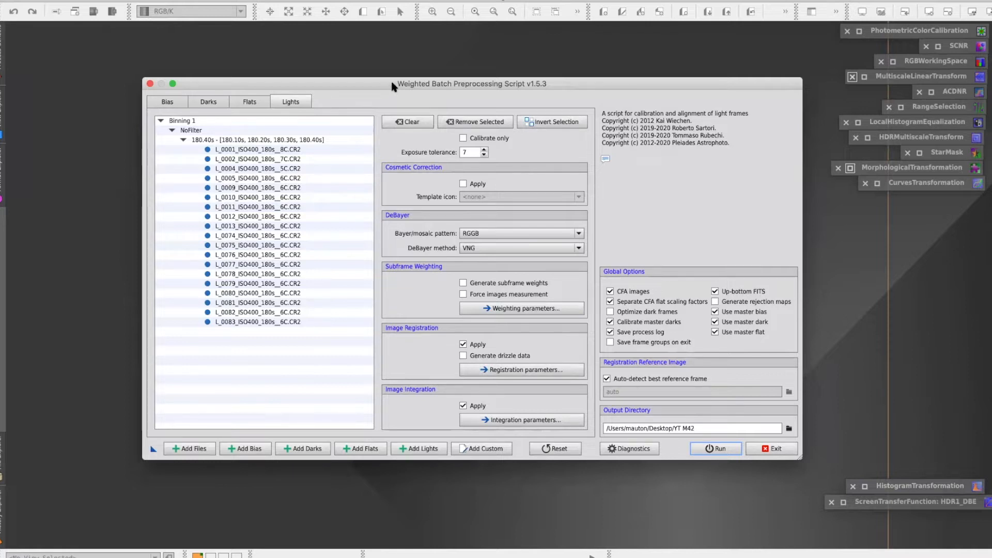
left_click(411, 123)
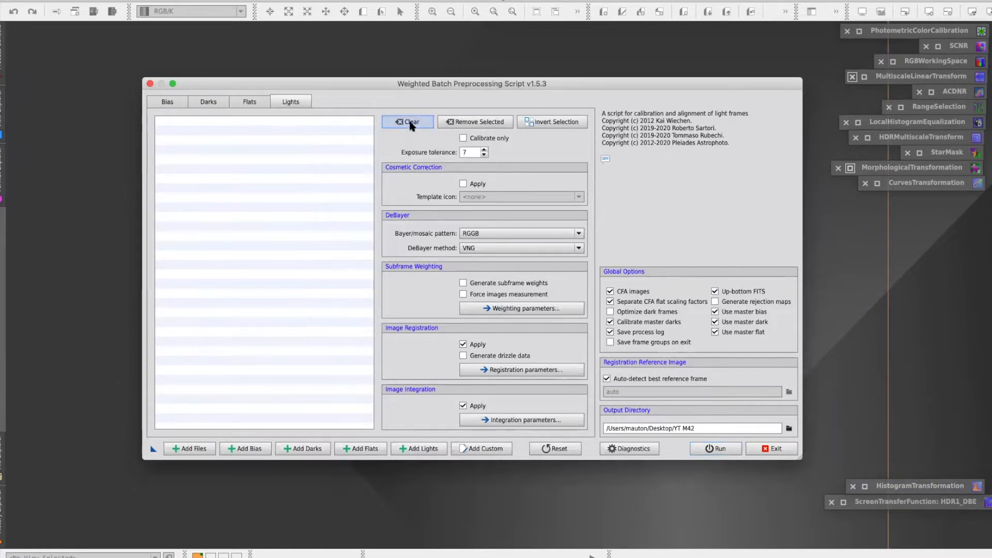
left_click(420, 448)
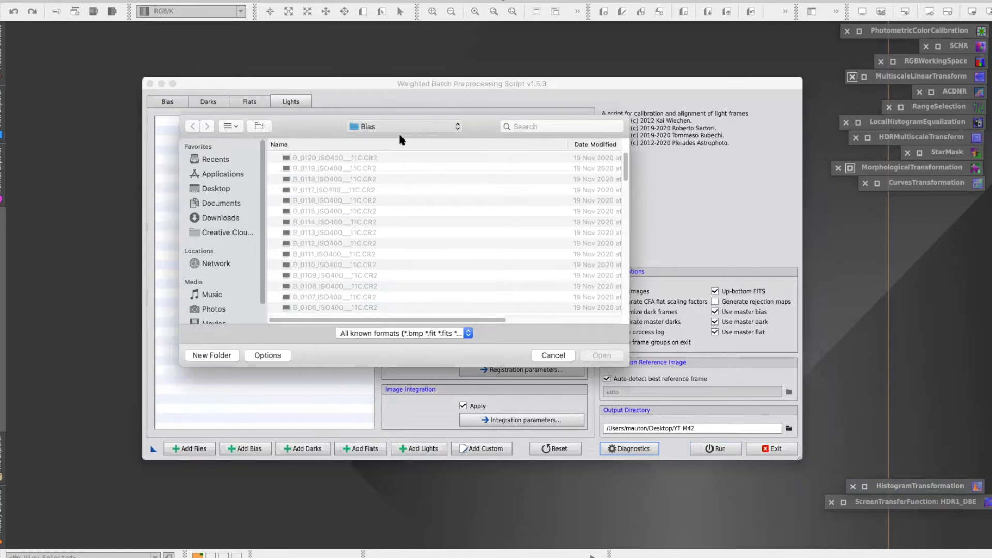
left_click(401, 141)
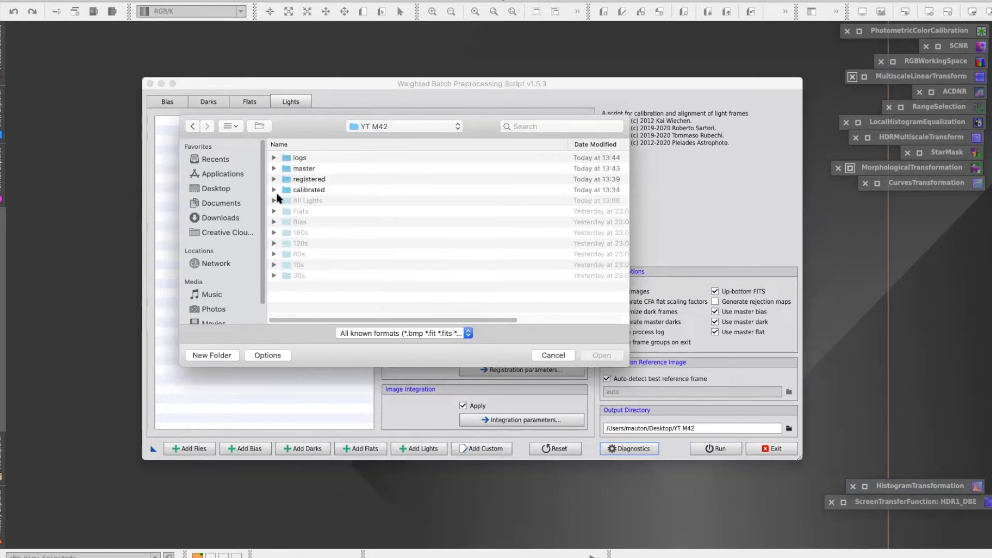
left_click(273, 244)
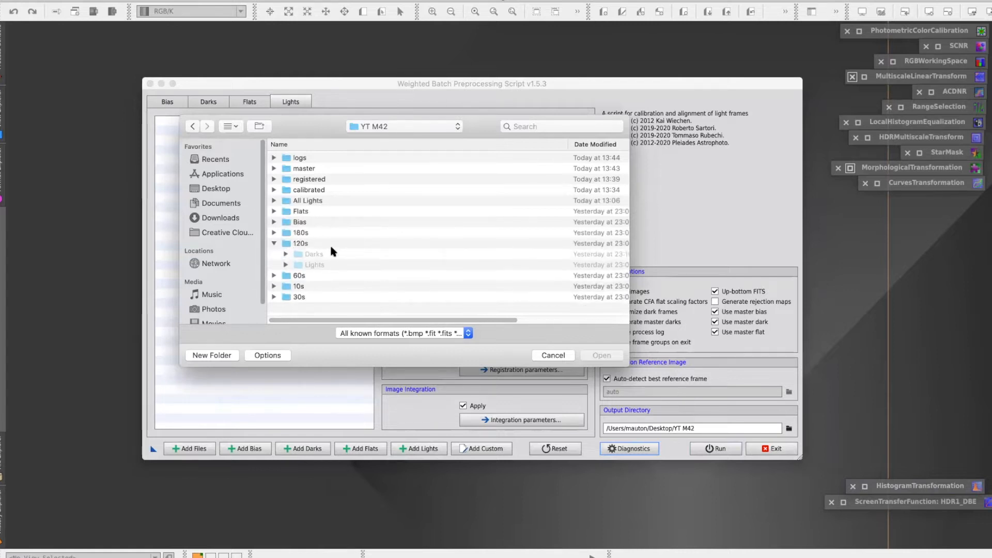
left_click(286, 266)
scroll(361, 226, "down", 2)
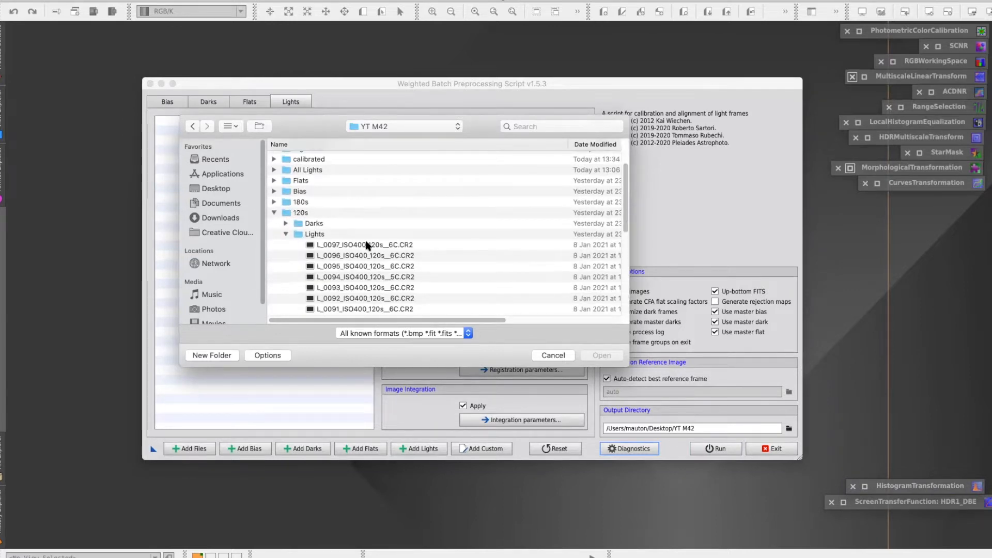
left_click(425, 232)
scroll(426, 218, "down", 10)
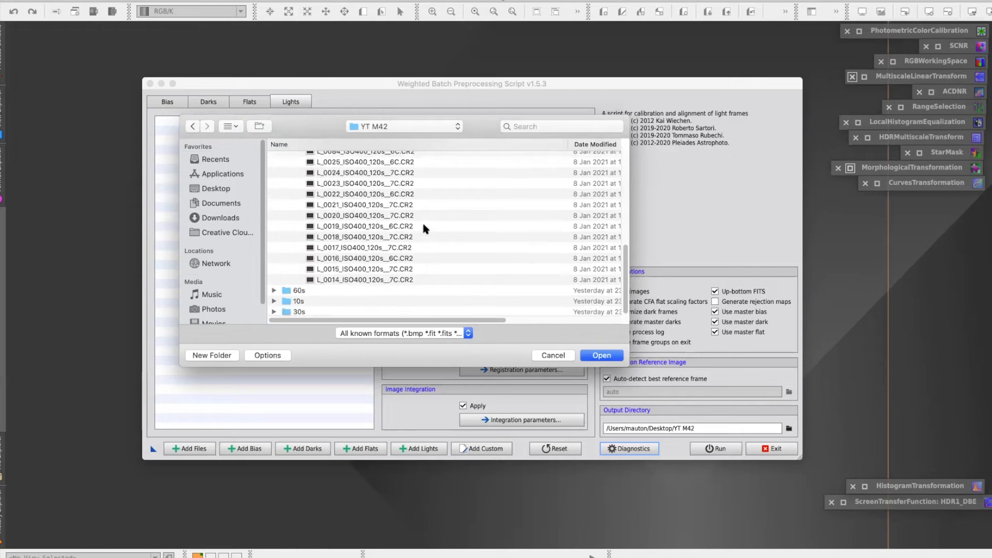
left_click(411, 281, "shift")
left_click(599, 355)
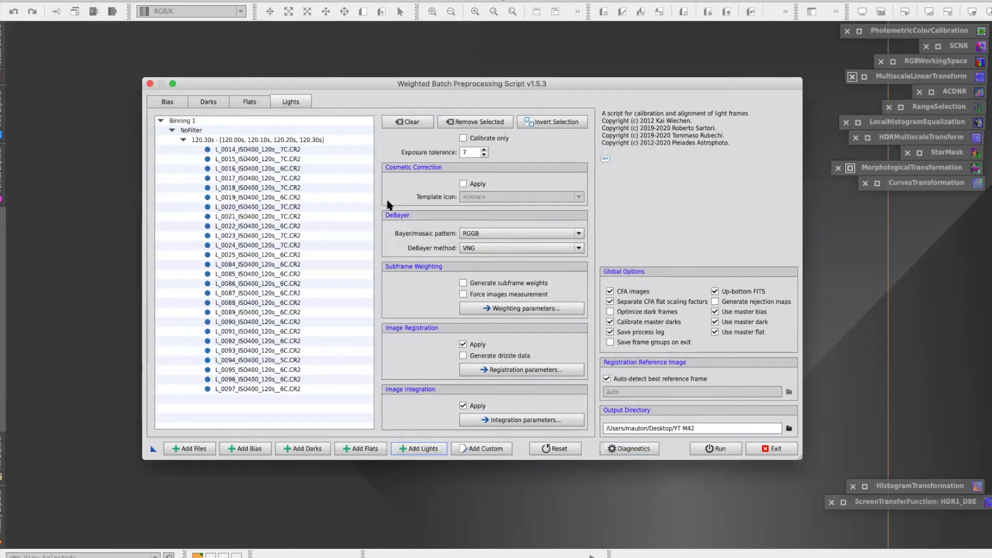
Replace the dark frames with all 120s darks, D_0120 to D_0101, from the 120s Darks folder and turn off Use master dark
left_click(210, 102)
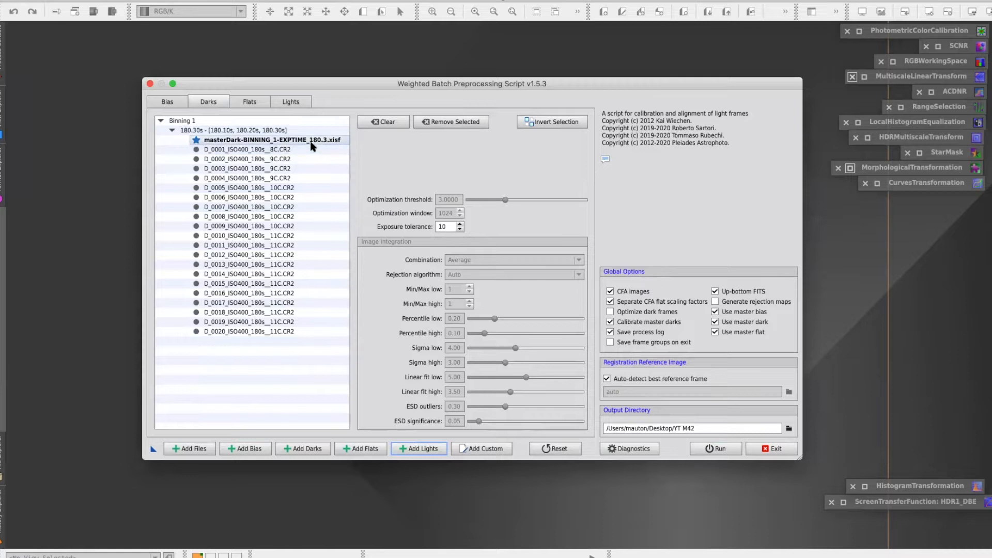
mouse_move(310, 142)
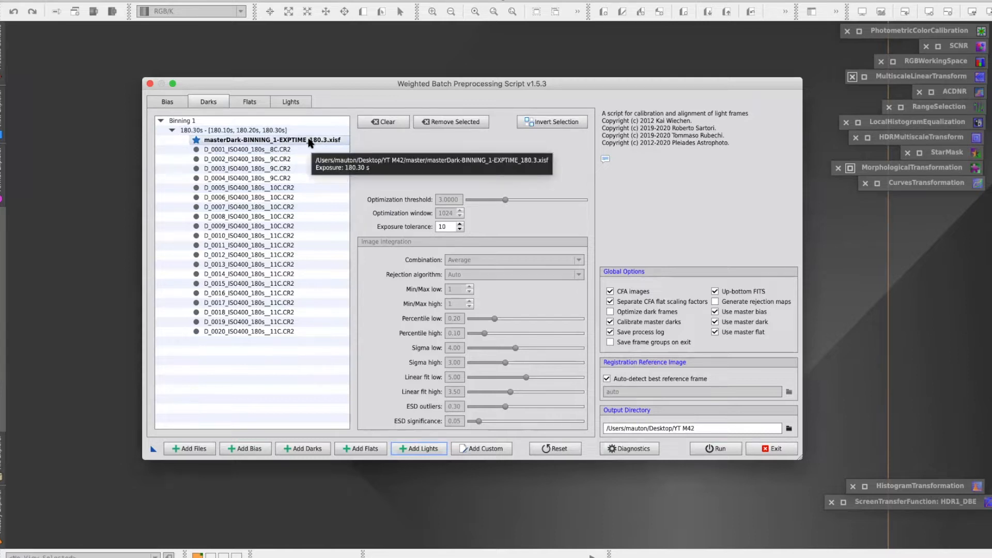
left_click(385, 124)
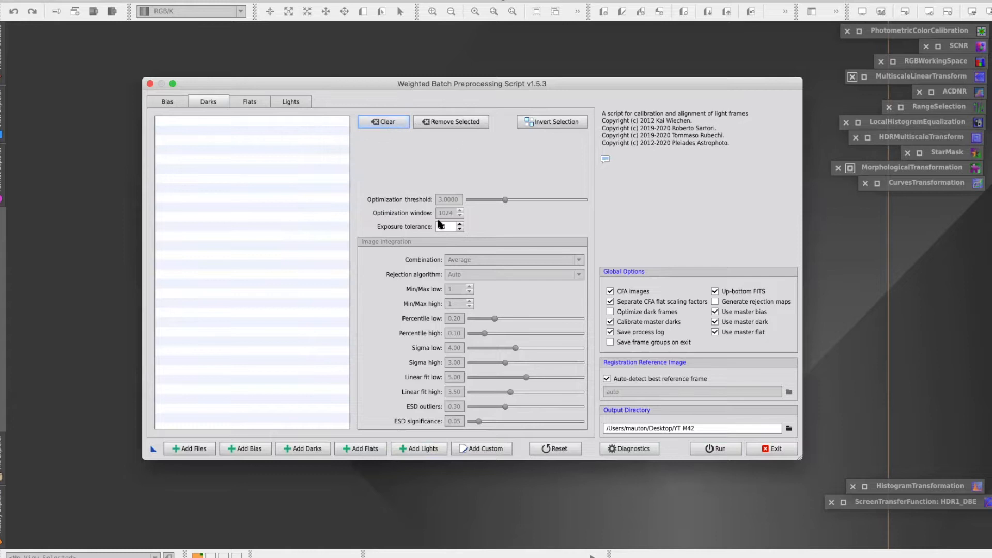
left_click(299, 448)
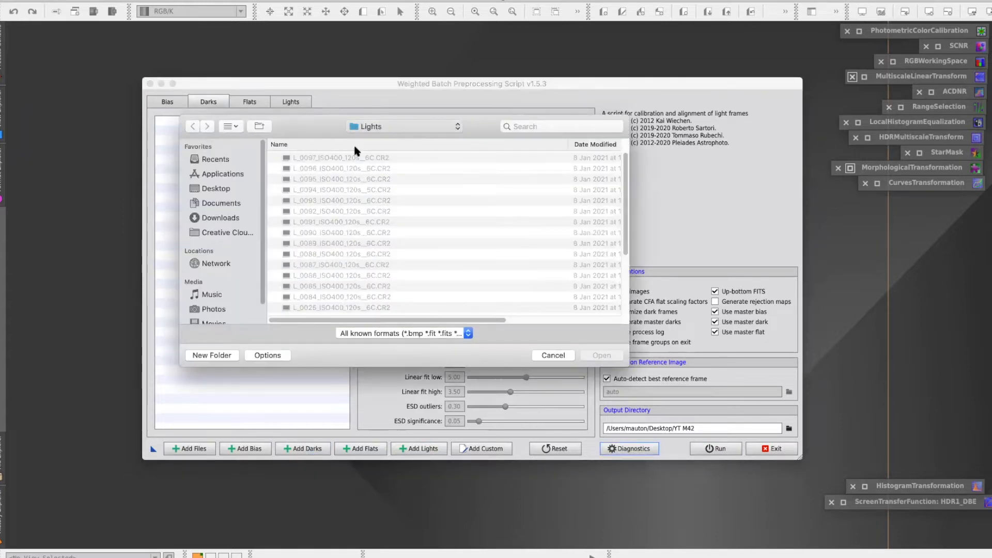
key("super+Up")
left_click(273, 160)
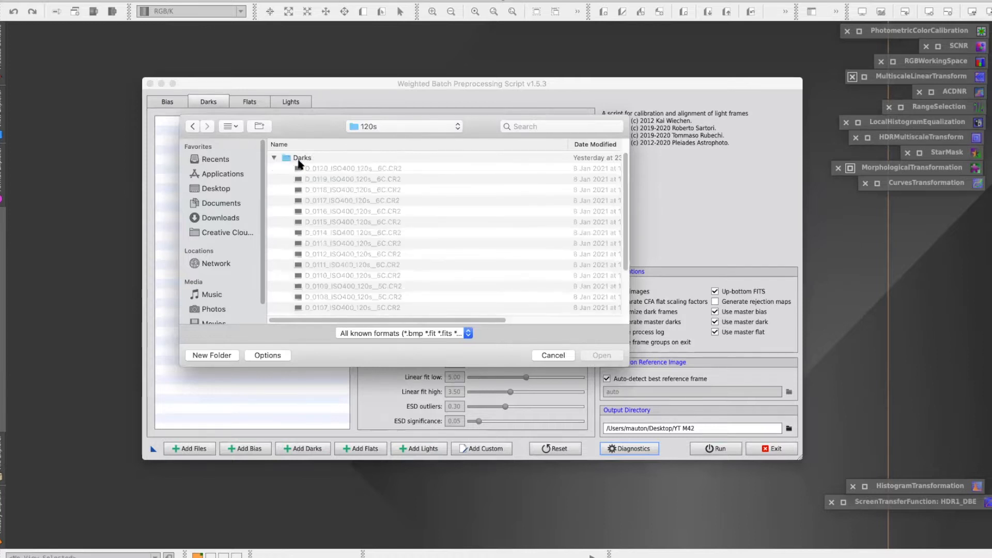
left_click(326, 171)
scroll(366, 221, "down", 5)
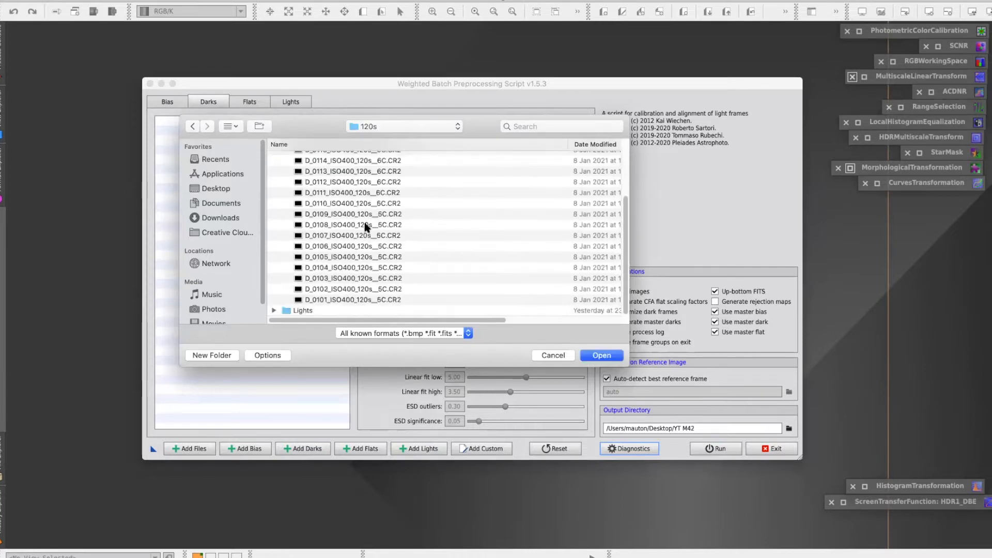
left_click(372, 300, "shift")
left_click(594, 355)
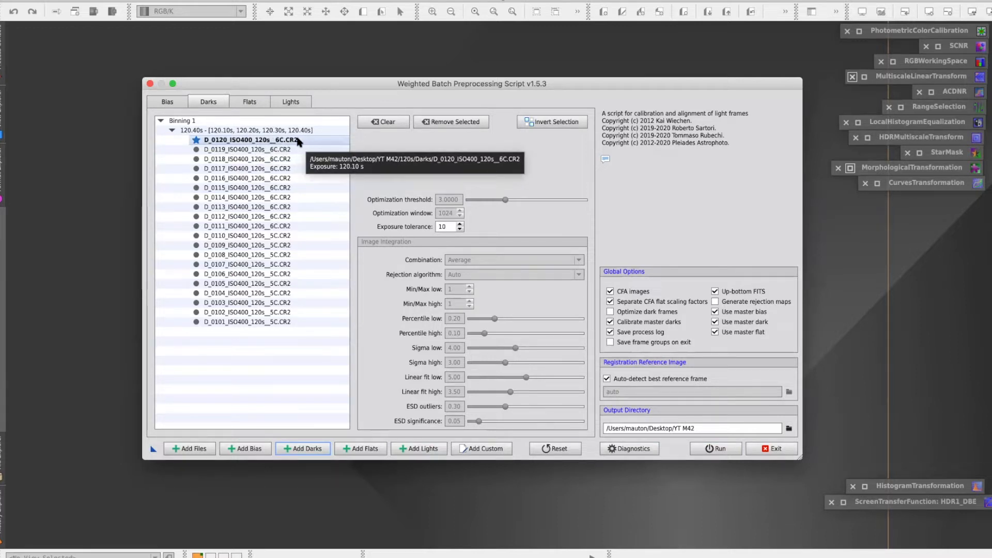
left_click(714, 322)
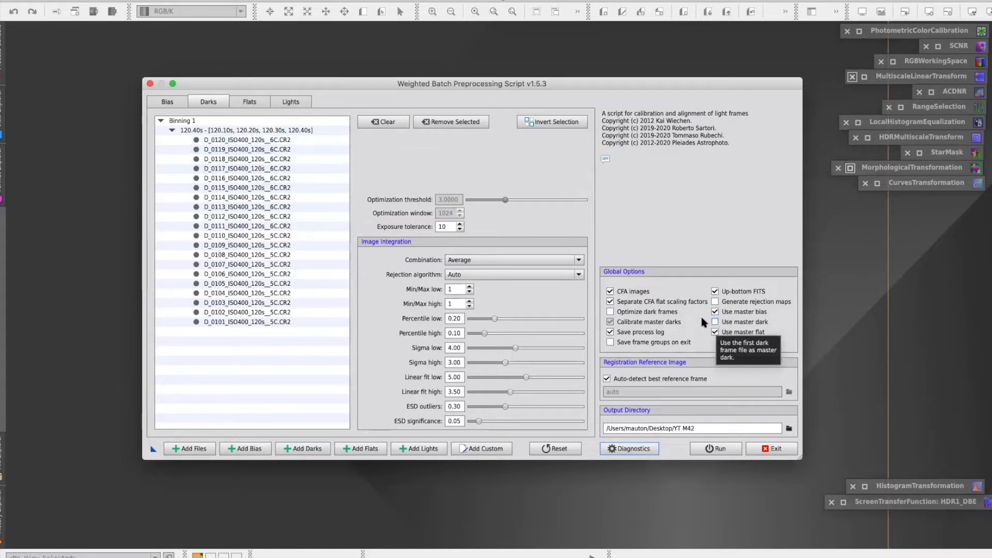
Check the bias and flat frame lists for the master bias and master flat files
left_click(166, 101)
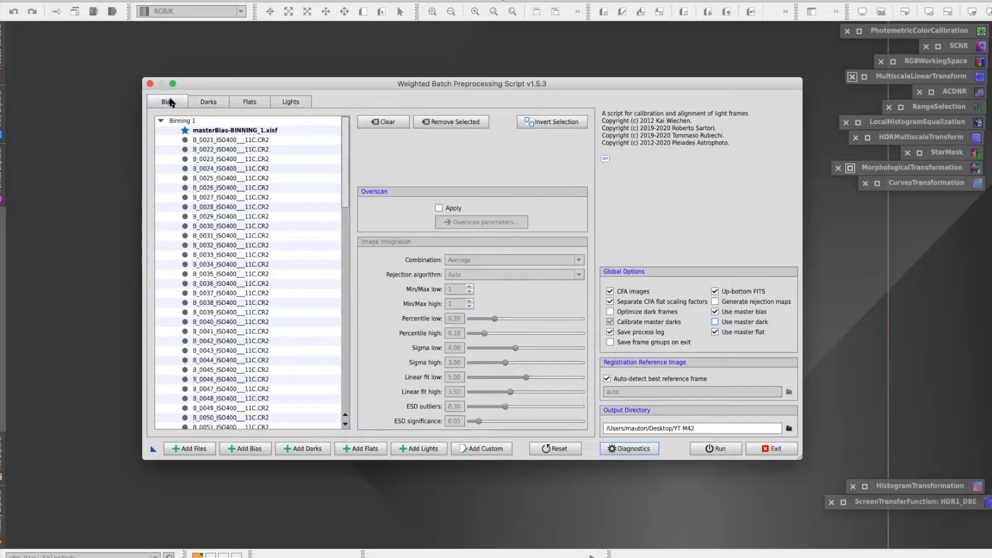
left_click(245, 104)
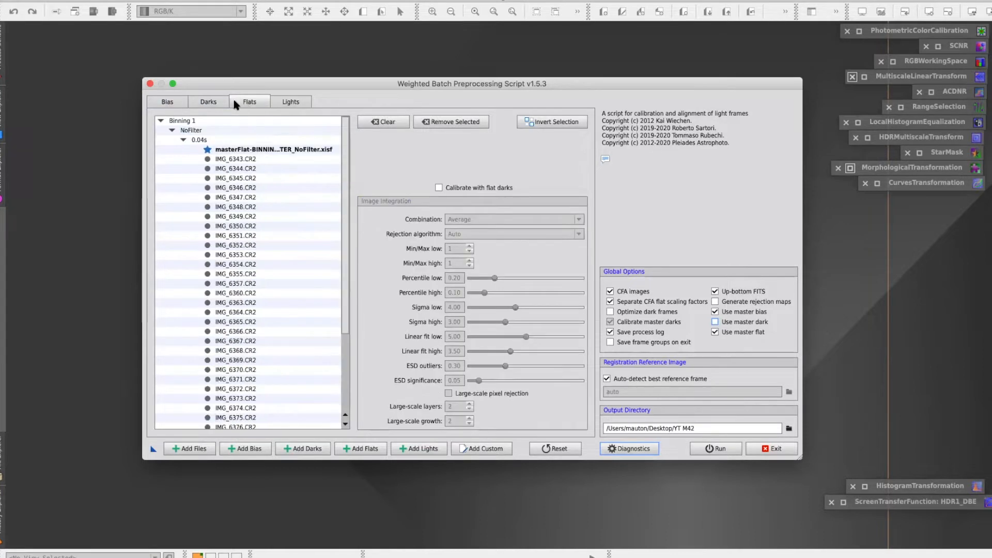
left_click(167, 102)
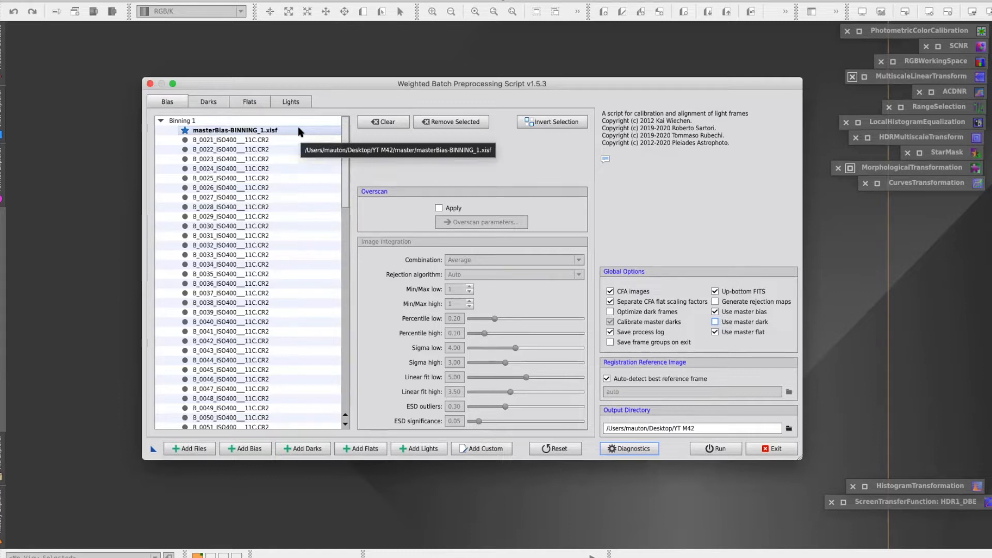
left_click(248, 102)
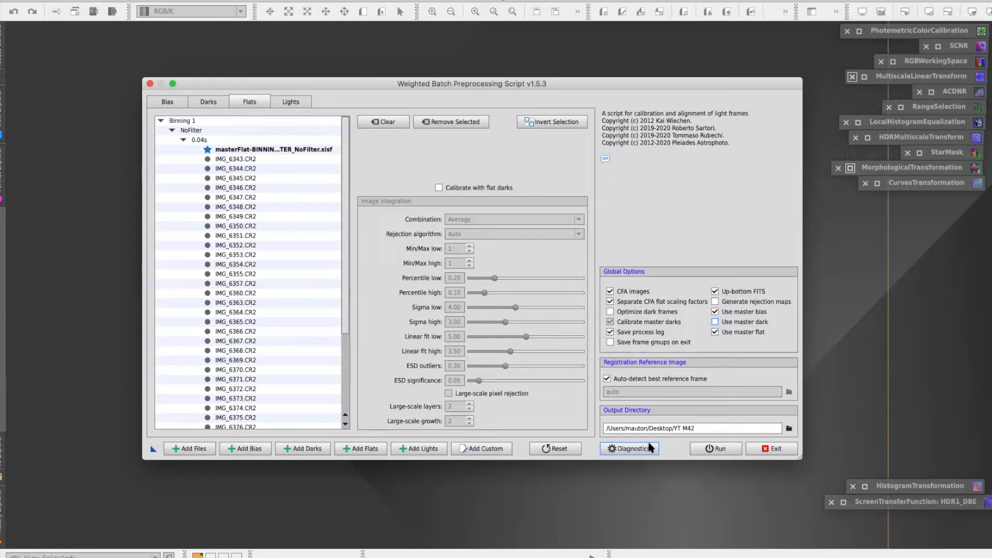
Run the diagnostics, execute the 120s stack with light frame integration, and close the Smart Report
left_click(632, 448)
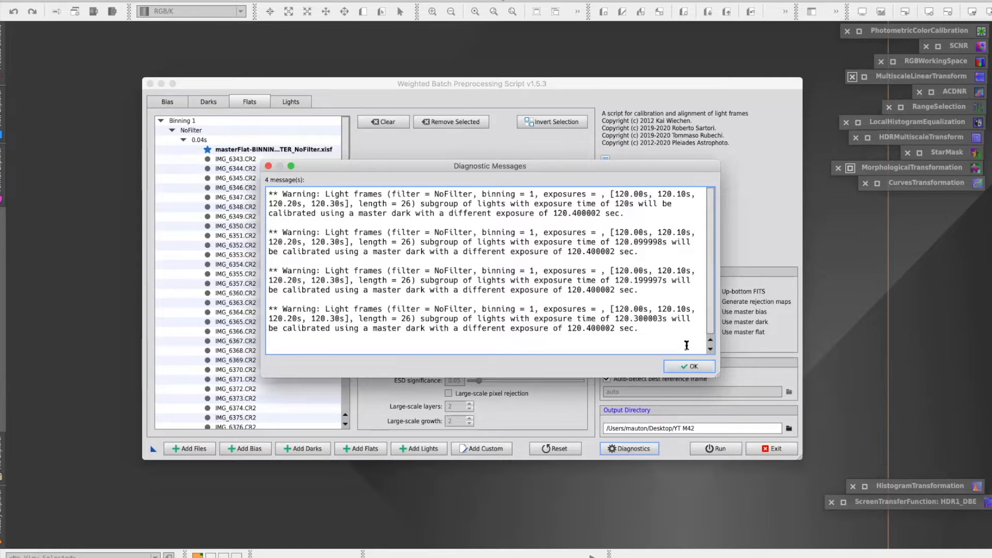
left_click(693, 367)
left_click(711, 449)
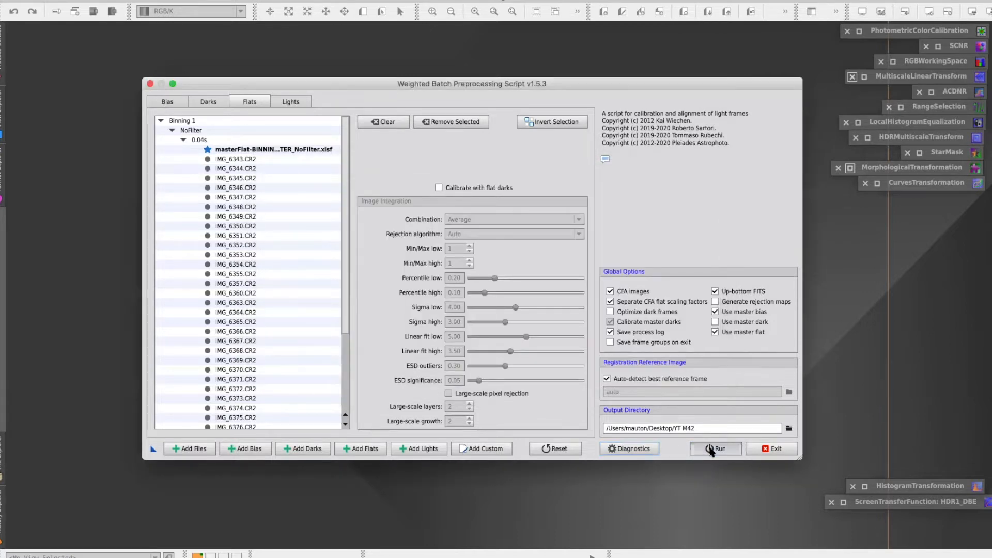
left_click(639, 368)
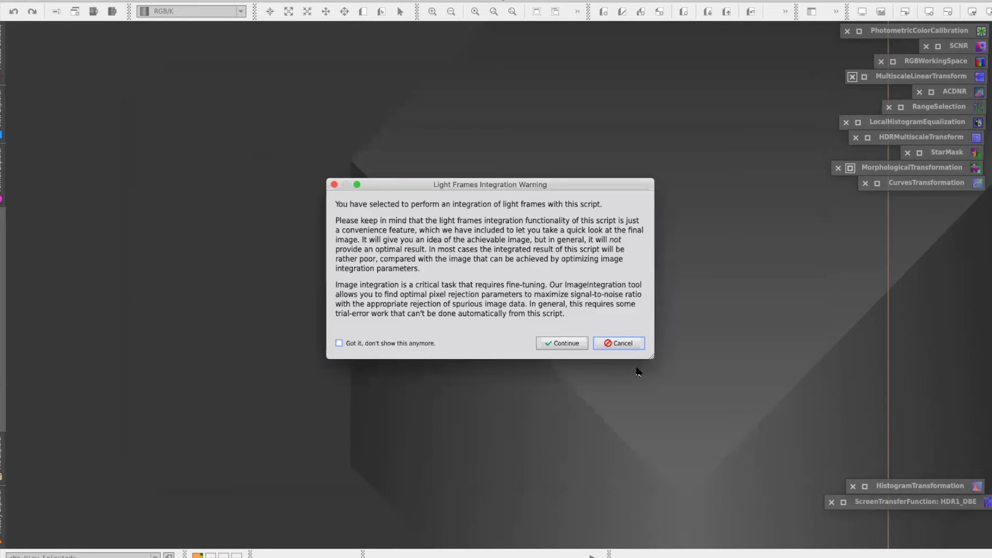
left_click(574, 346)
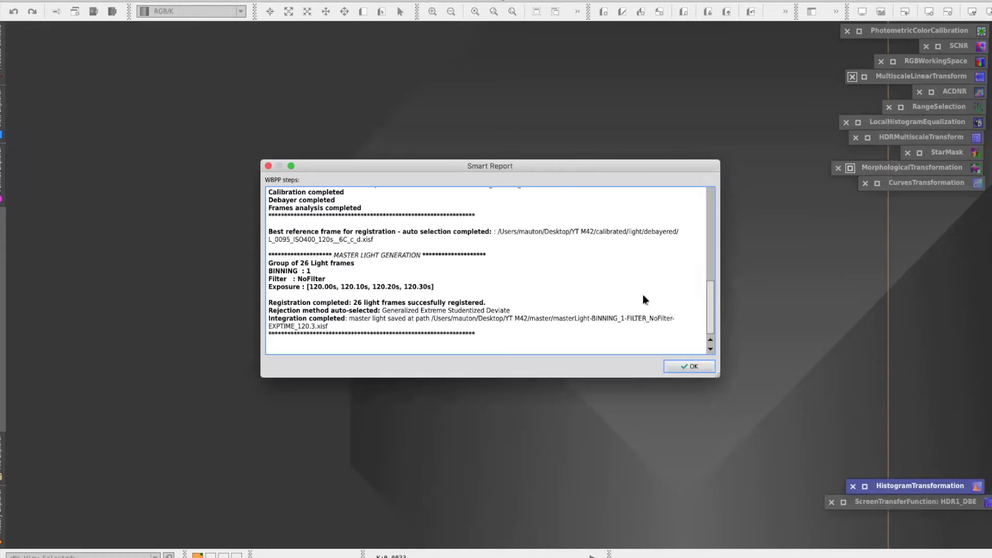
left_click(681, 366)
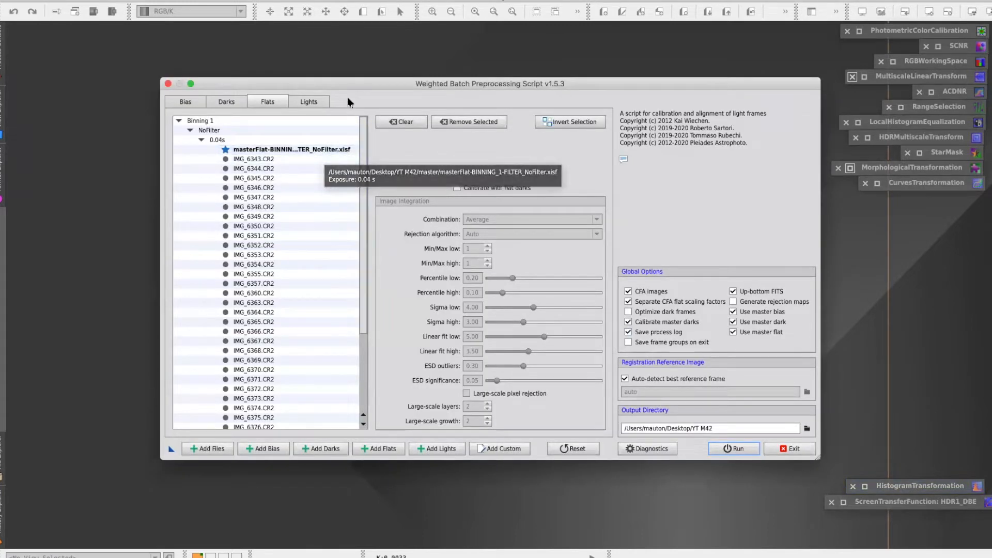
Replace the script's light frames with all 60s lights, L_0048 to L_0029, from the Lights folder inside 60s
left_click(308, 102)
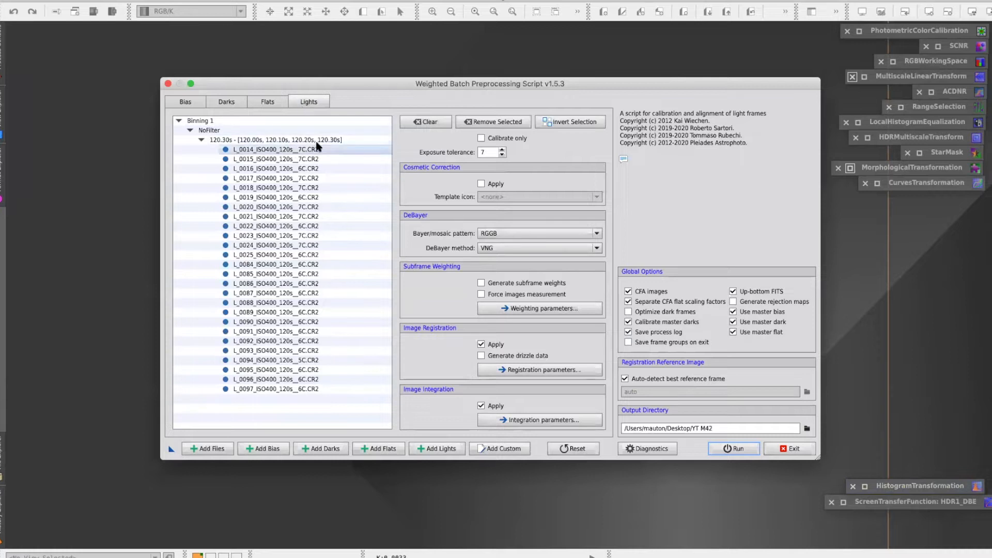
left_click(412, 123)
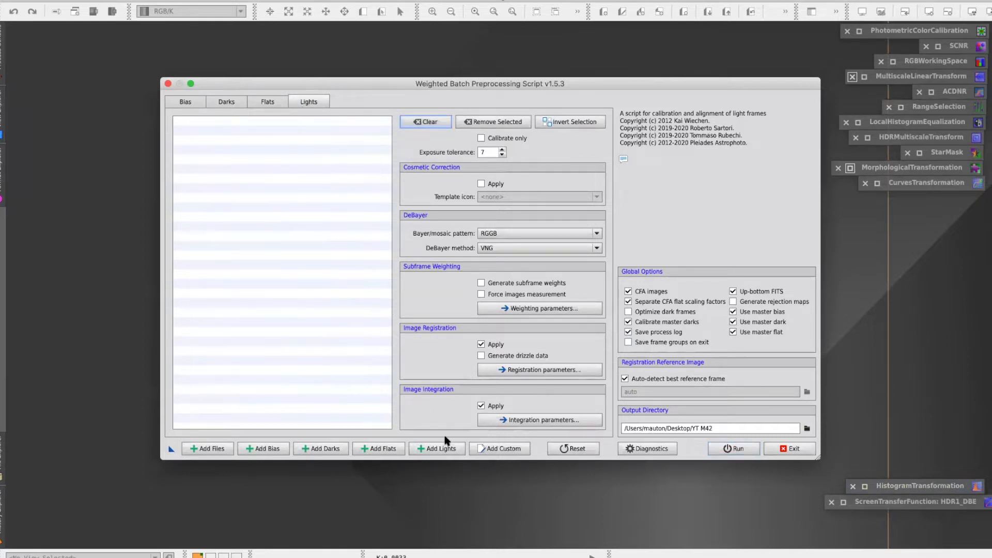
left_click(437, 448)
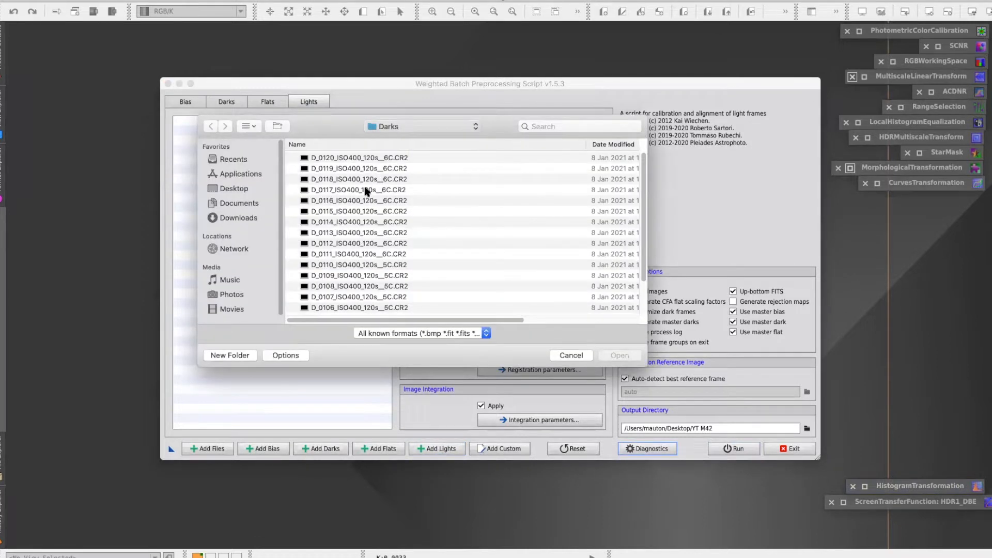
key("super+Up")
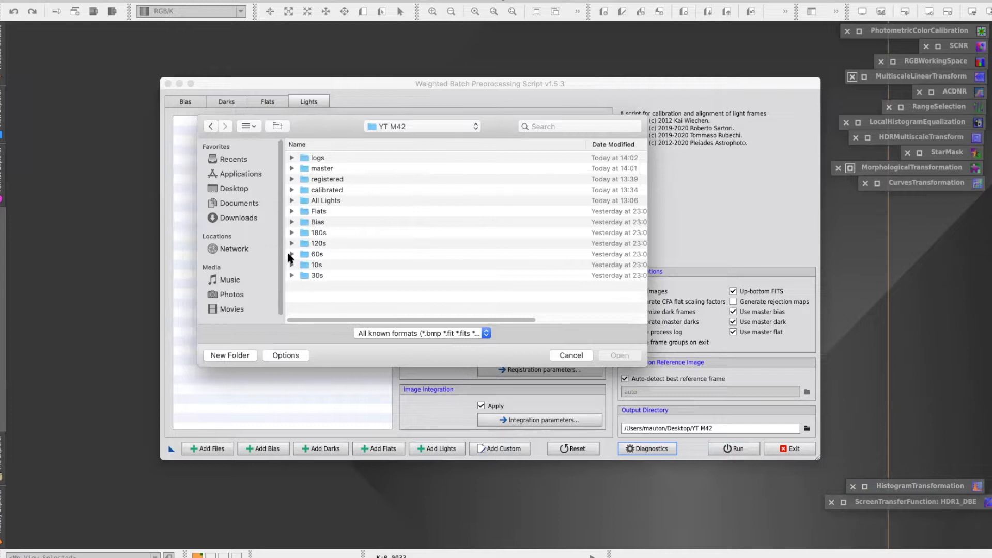
left_click(291, 255)
left_click(305, 276)
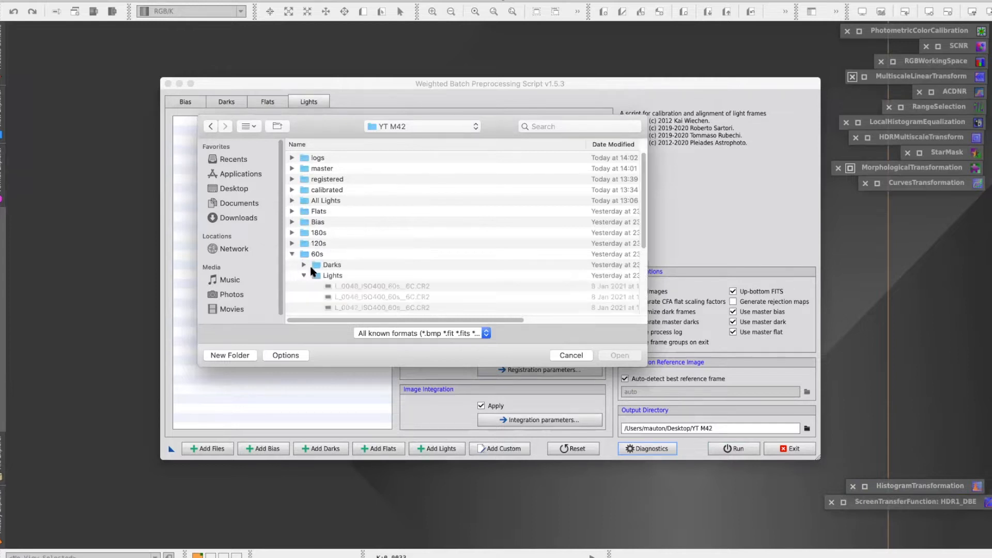
scroll(377, 207, "down", 2)
left_click(398, 238)
scroll(402, 233, "down", 4)
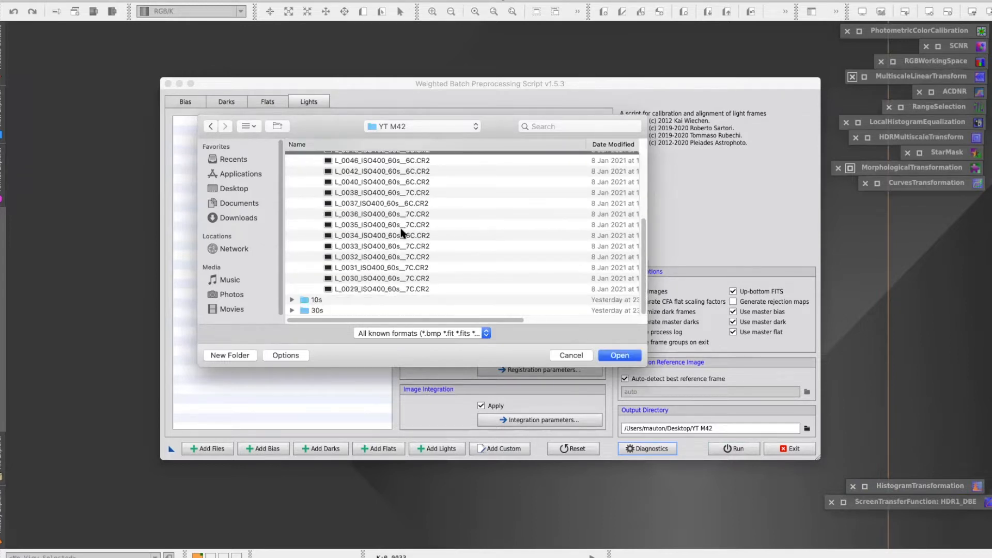
left_click(413, 289, "shift")
left_click(612, 354)
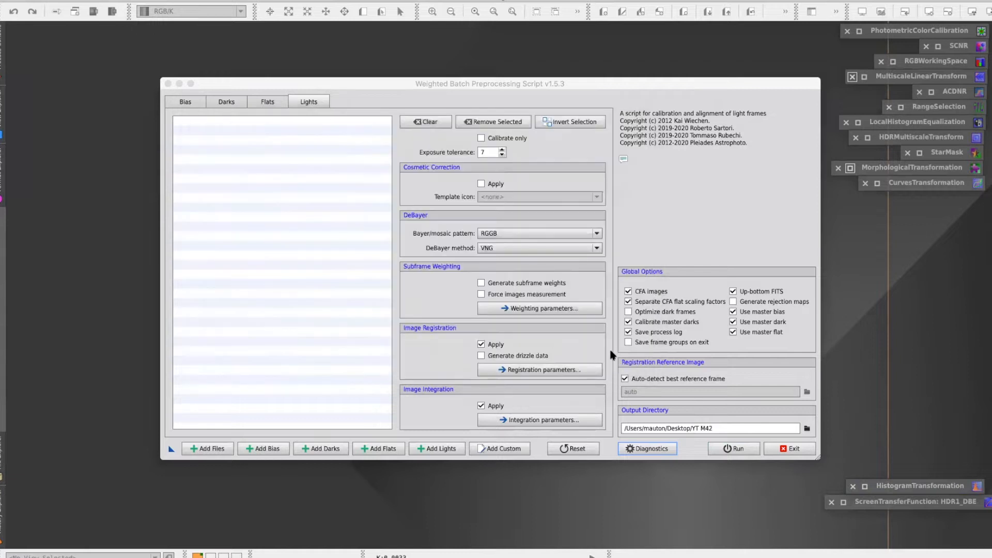
Replace the dark frames with all 60s darks, D_0140 to D_0121, from the 60s Darks folder and turn off Use master dark
left_click(228, 104)
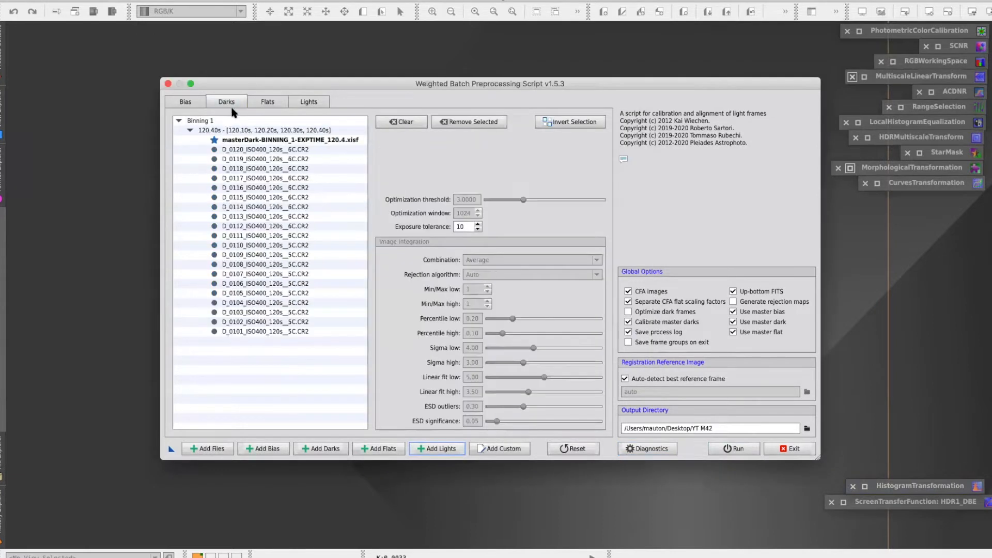
left_click(260, 141)
left_click(403, 122)
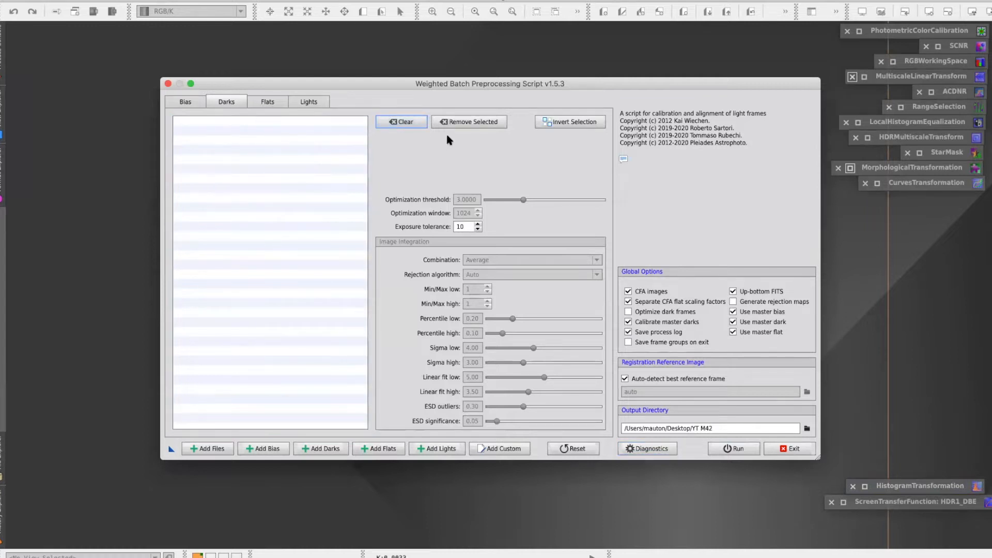
left_click(321, 448)
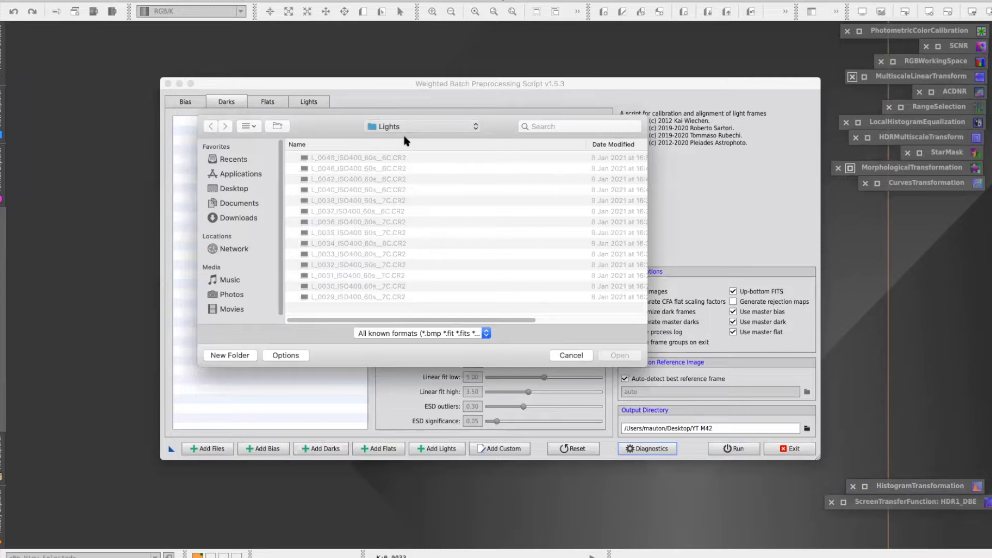
key("super+Up")
left_click(291, 157)
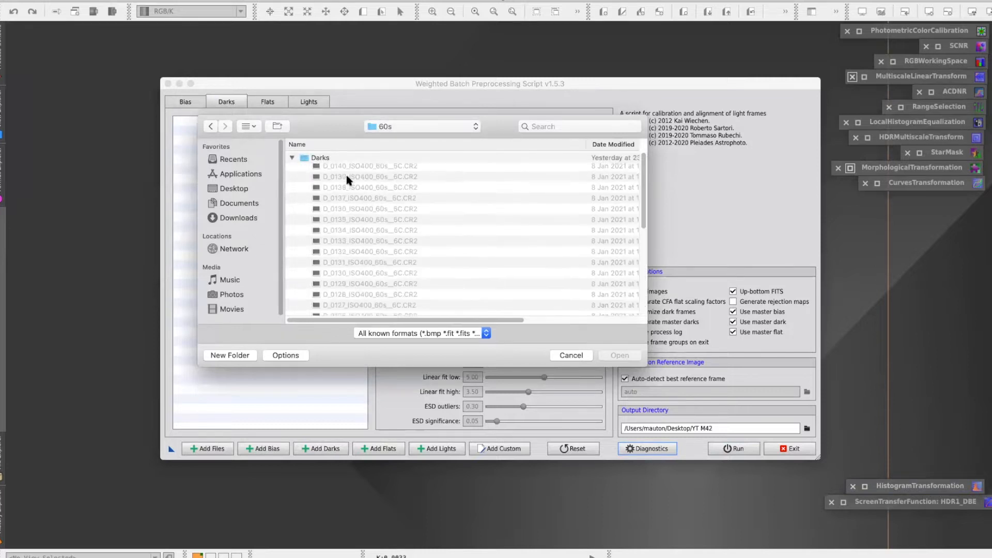
left_click(354, 166)
scroll(393, 217, "down", 2)
left_click(434, 230, "shift")
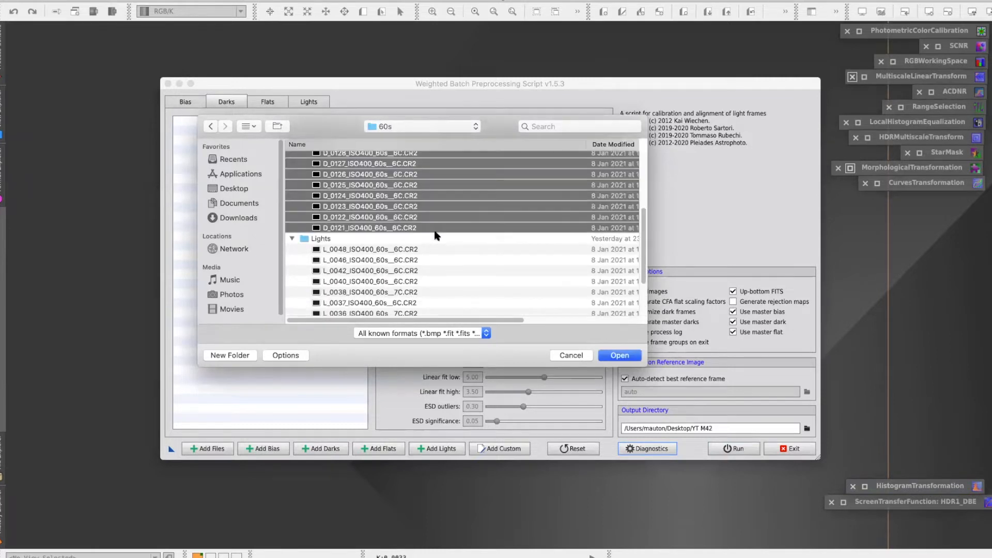
left_click(622, 356)
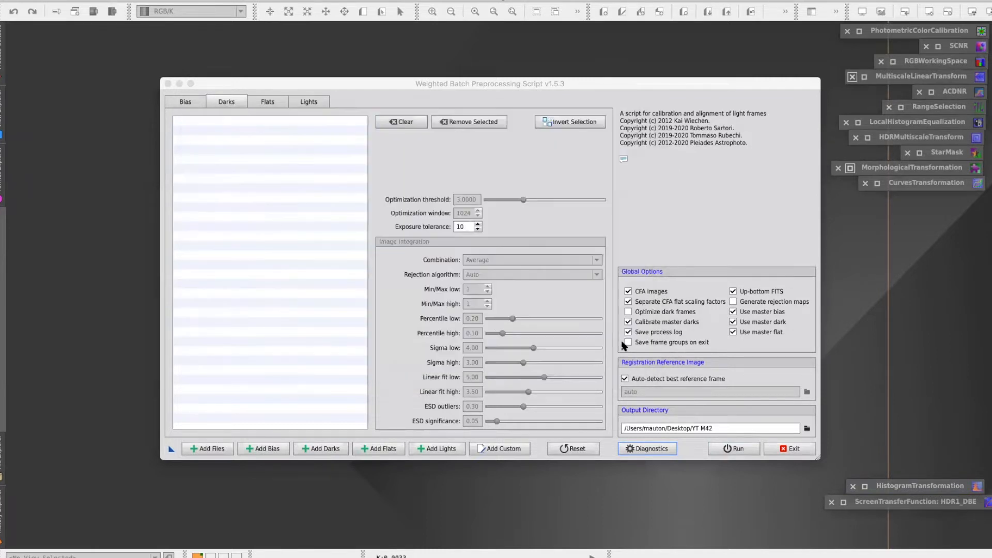
left_click(733, 321)
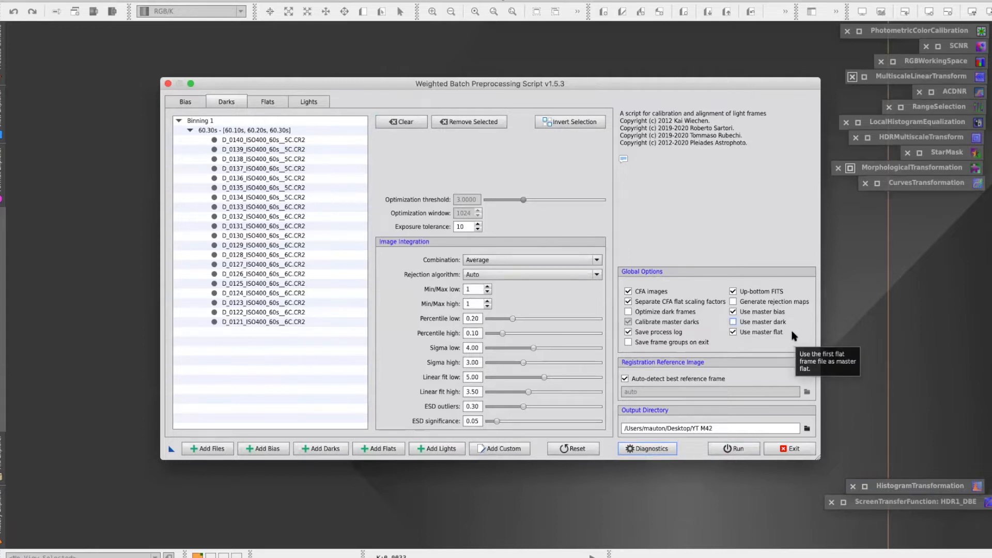
Check the diagnostics for the 60s frames and start the 60s preprocessing run
left_click(647, 448)
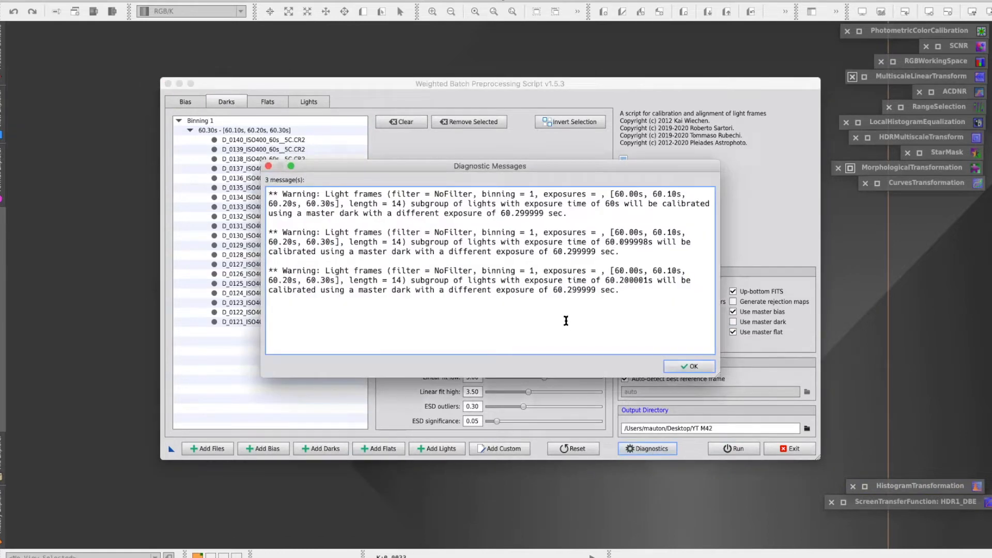
left_click(688, 367)
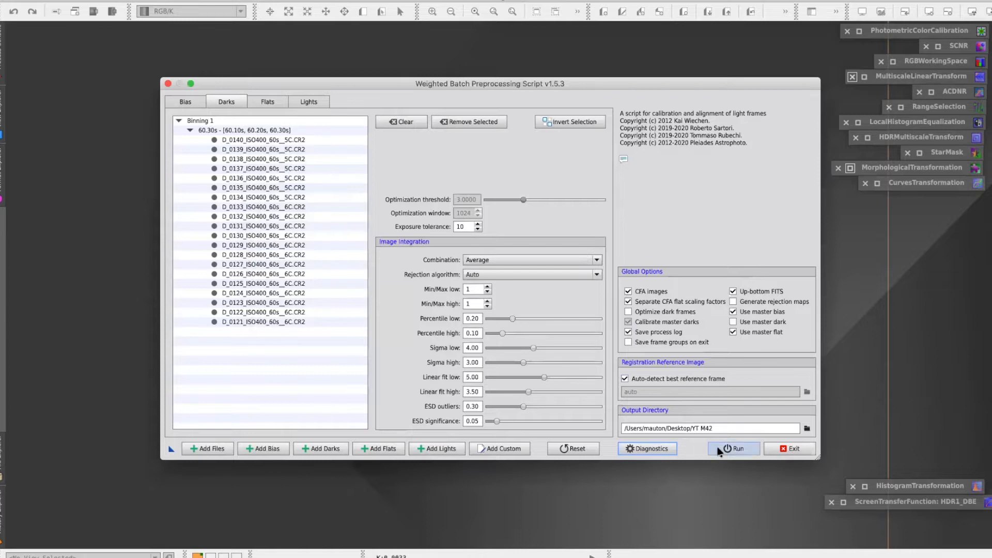
left_click(720, 449)
left_click(638, 369)
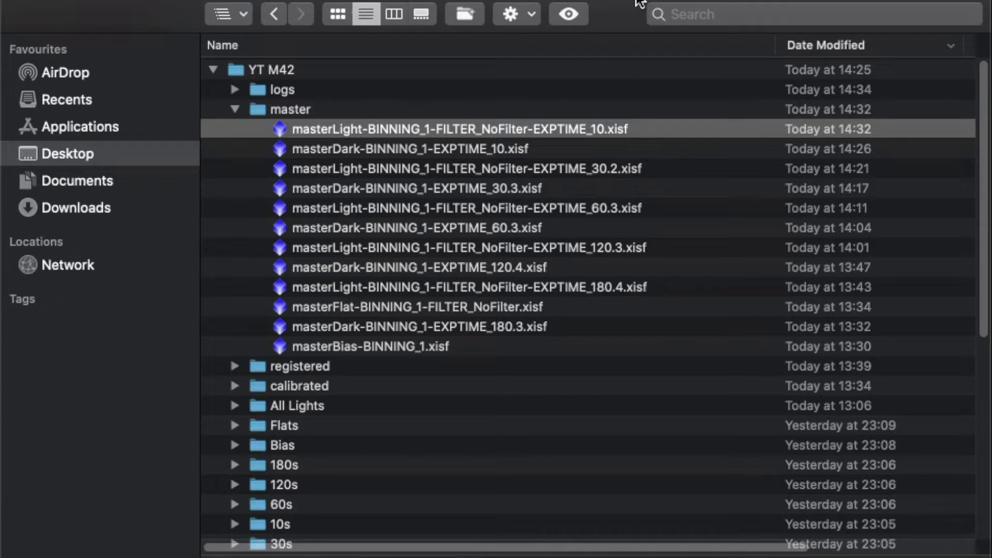
Review the saved master light files of the 30s, 60s, 120s and 180s exposures in the YT M42 master folder in Finder
left_click(385, 167)
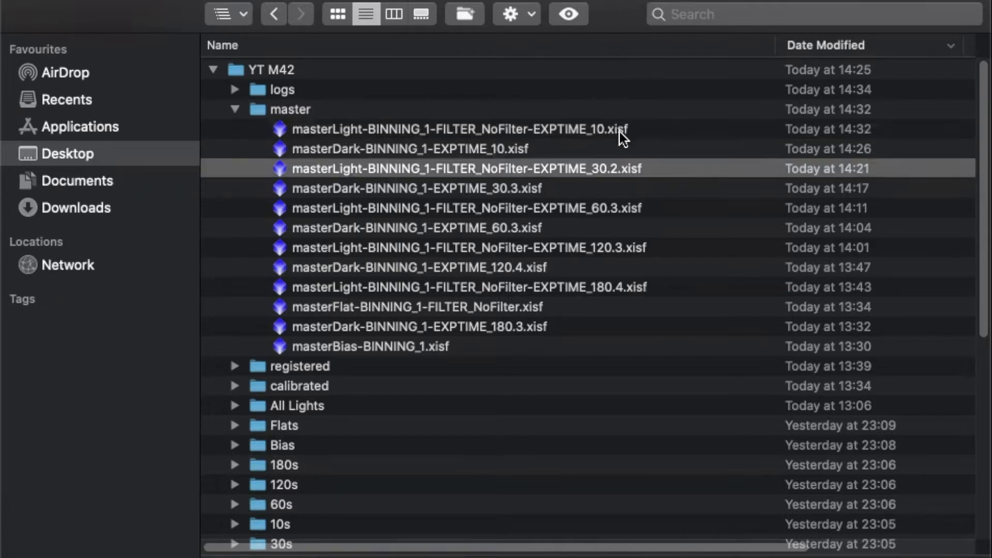
left_click(618, 207)
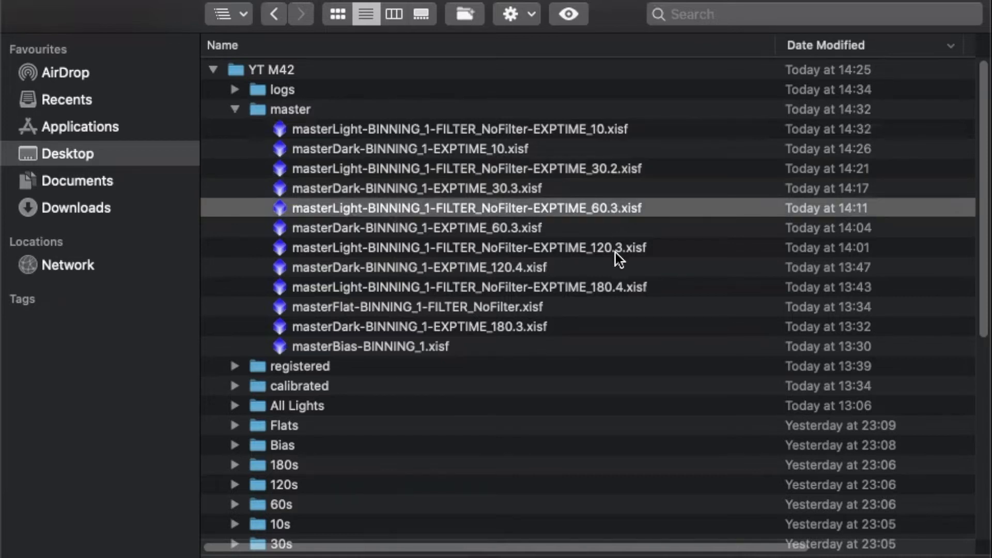
left_click(615, 250)
left_click(627, 285)
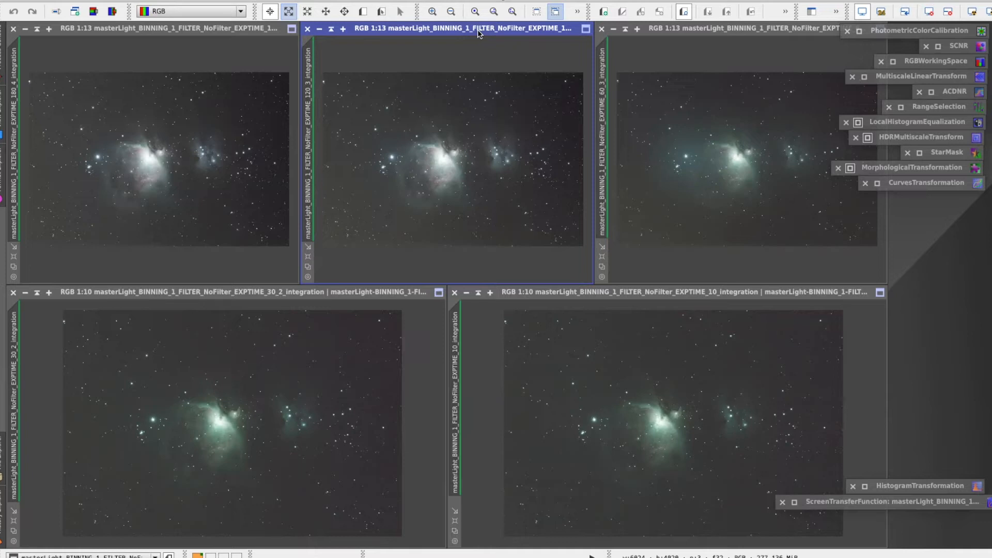
Open the StarAlignment process and place its window over the master light images, fully within view
left_click(258, 1)
mouse_move(315, 1)
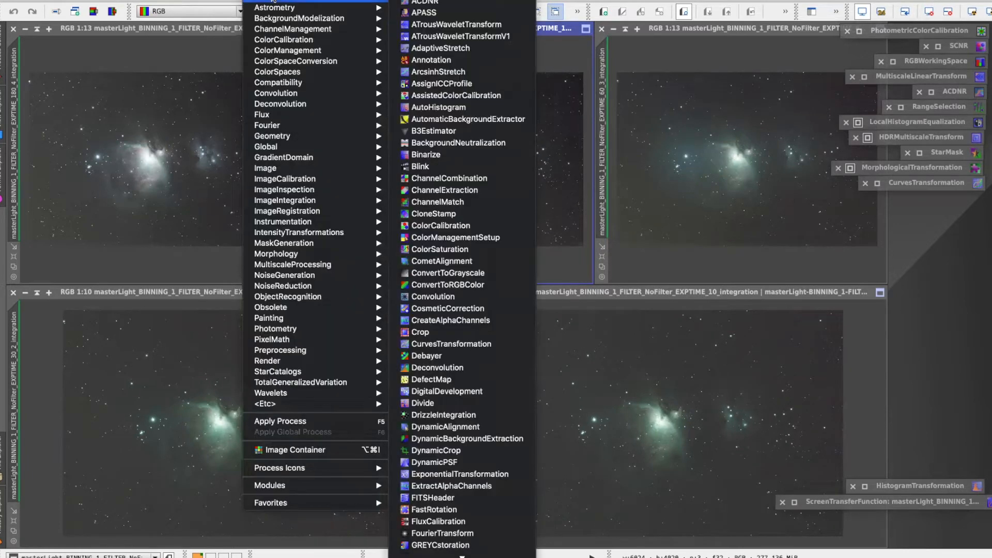
scroll(421, 249, "down", 5)
scroll(446, 243, "down", 8)
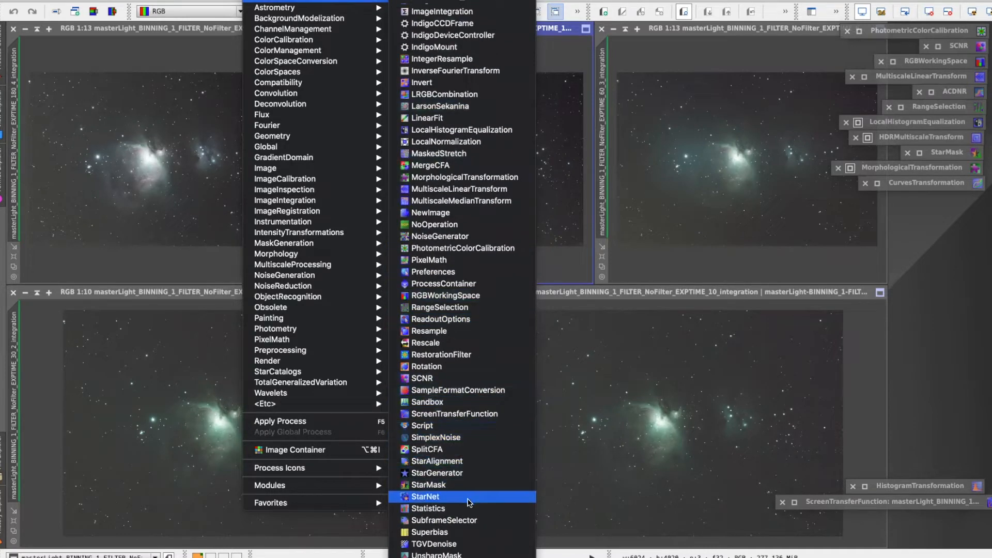
left_click(462, 461)
left_click_drag(744, 89, 809, 251)
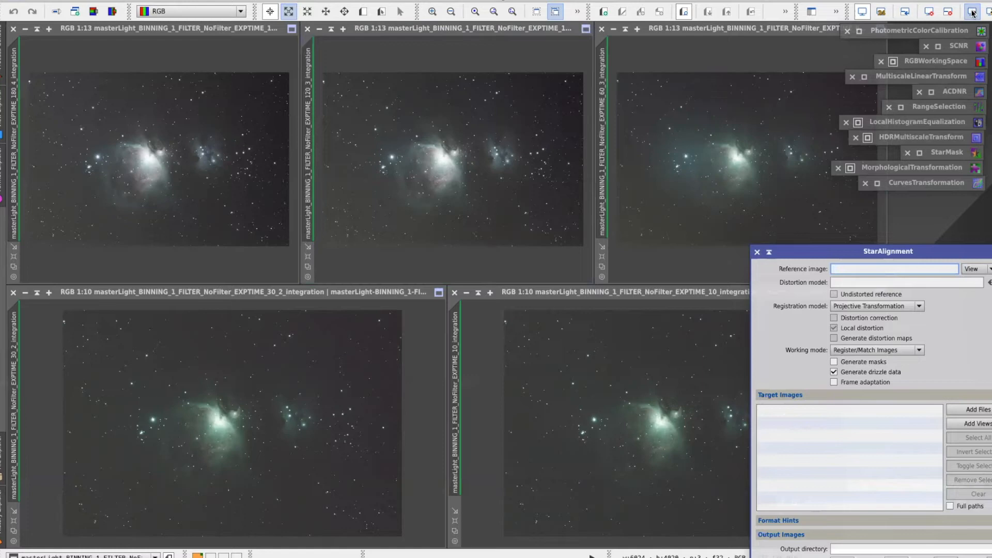
left_click_drag(832, 252, 626, 92)
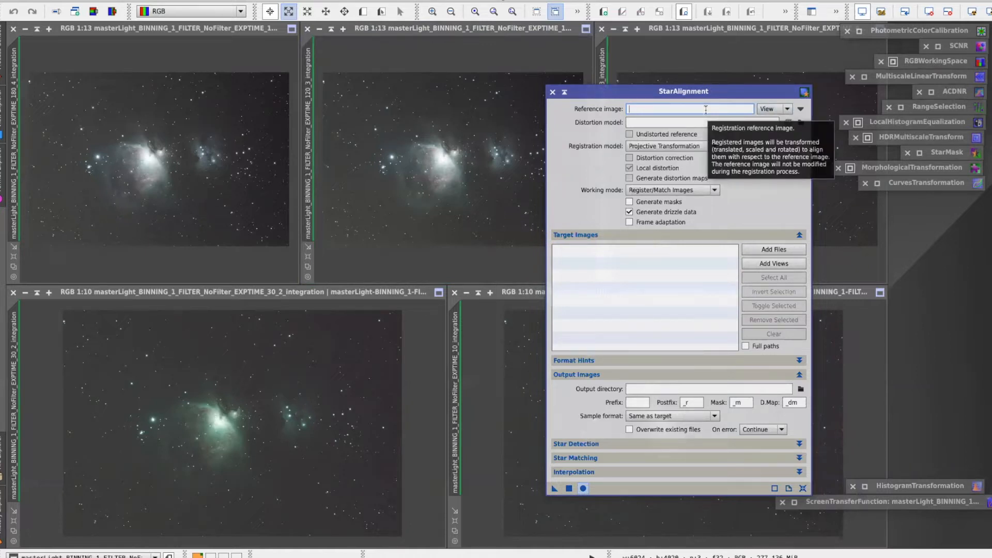
Set the StarAlignment reference image to the view masterLight_BINNING_1_FILTER_NoFilter_EXPTIME_180_4_integration
left_click(787, 109)
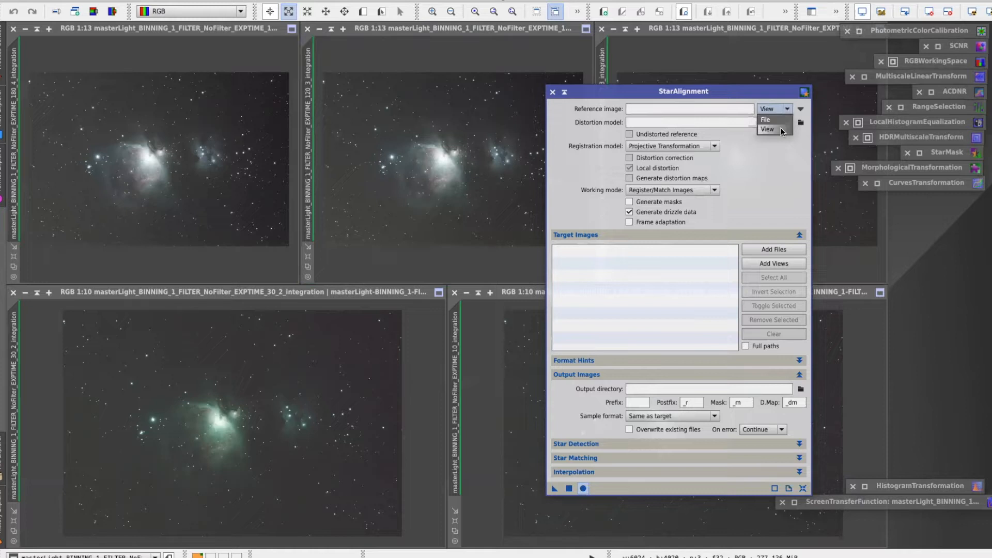
left_click(781, 129)
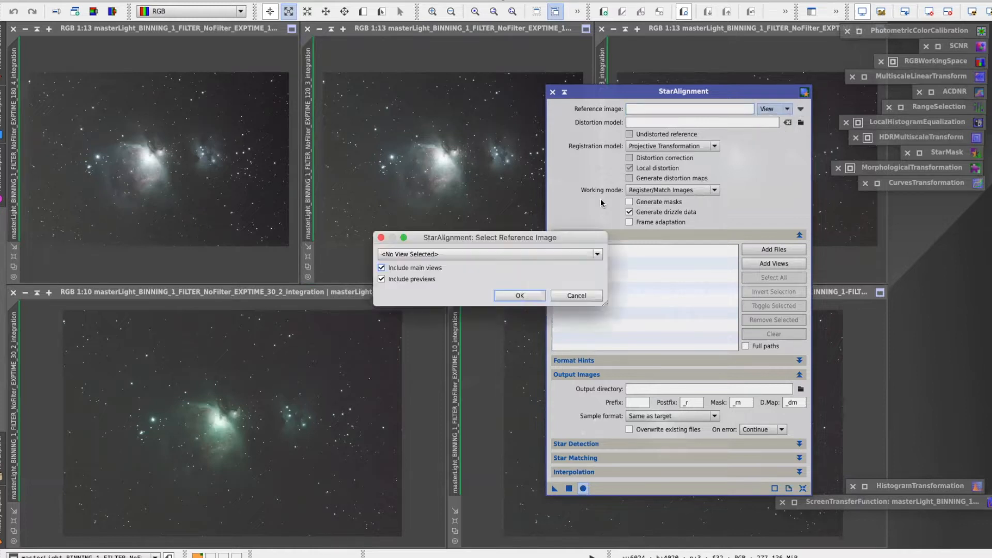
left_click(534, 252)
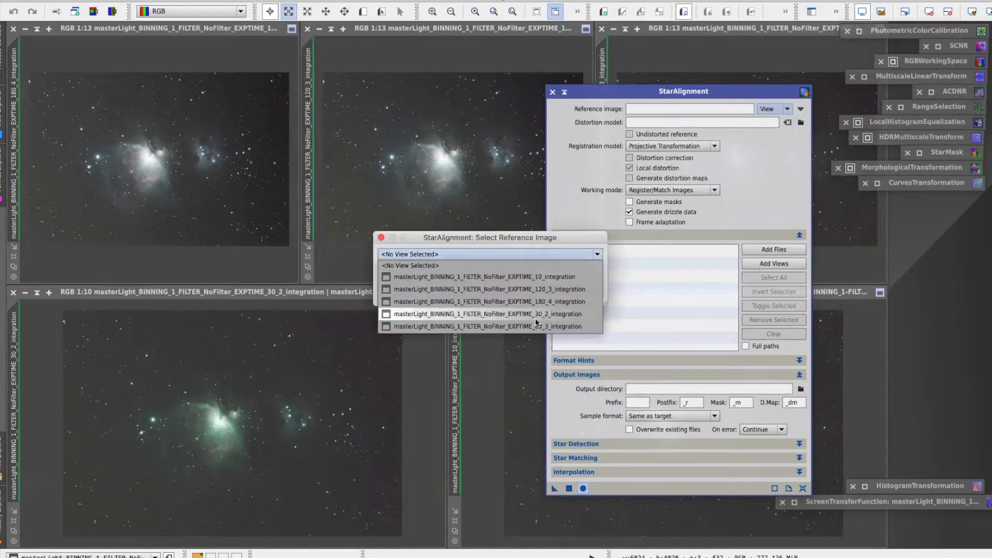
left_click(526, 303)
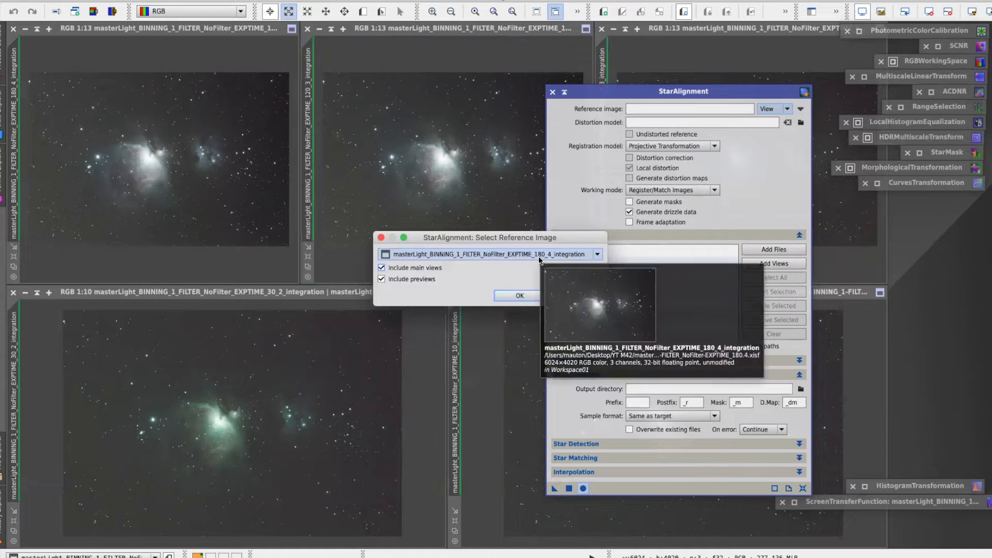
left_click(518, 296)
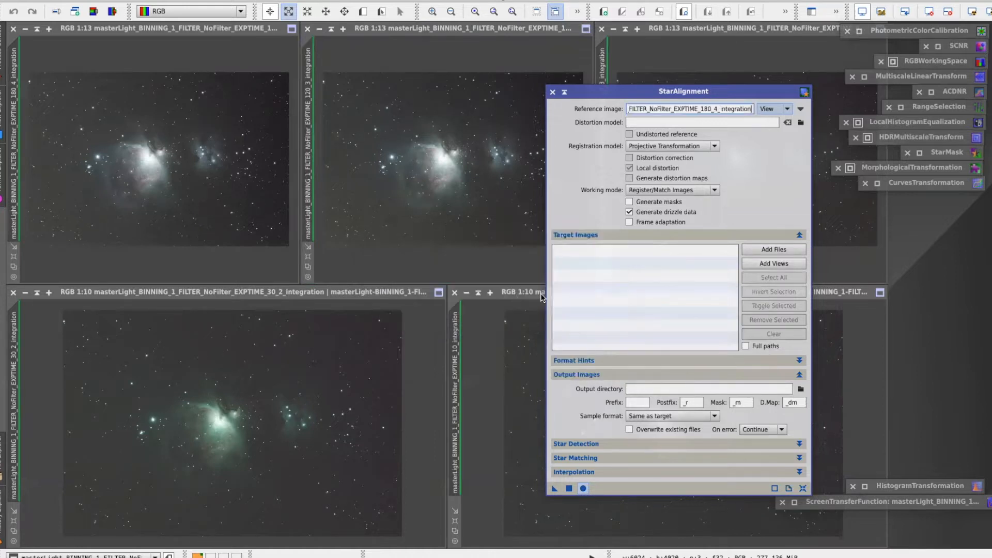
Add the 10s, 30s, 60s and 120s master light views as StarAlignment targets, then run the alignment and close the process
left_click(775, 265)
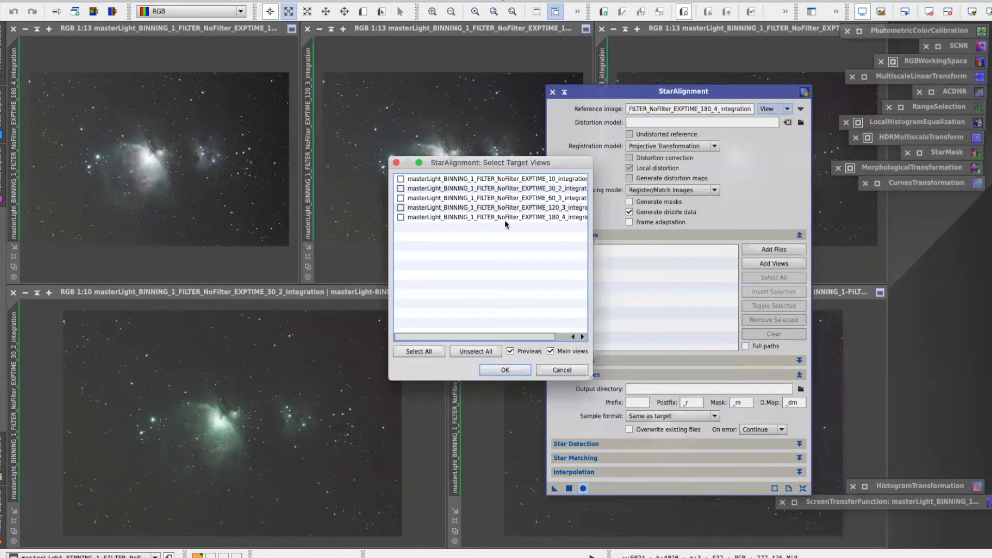
left_click(400, 207)
left_click(401, 197)
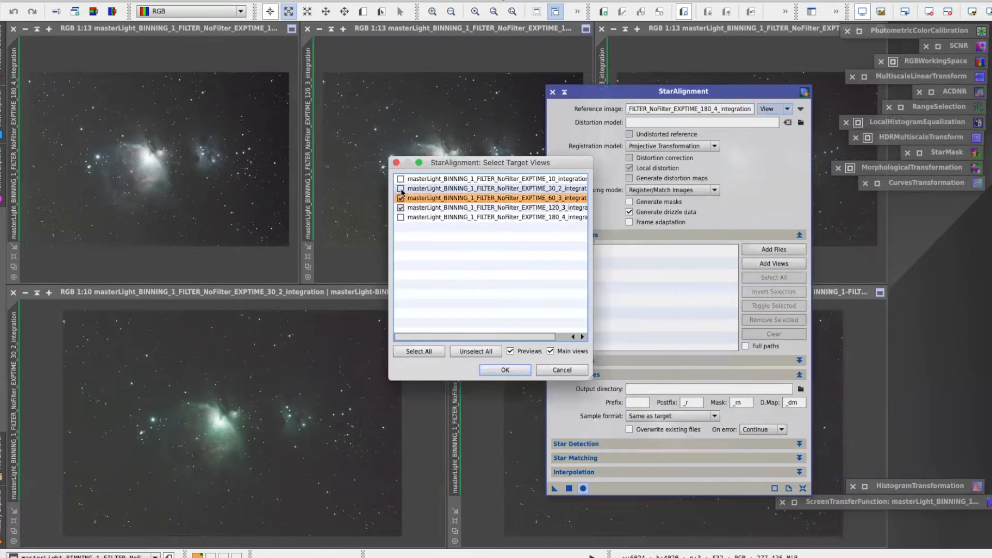
left_click(400, 188)
left_click(401, 180)
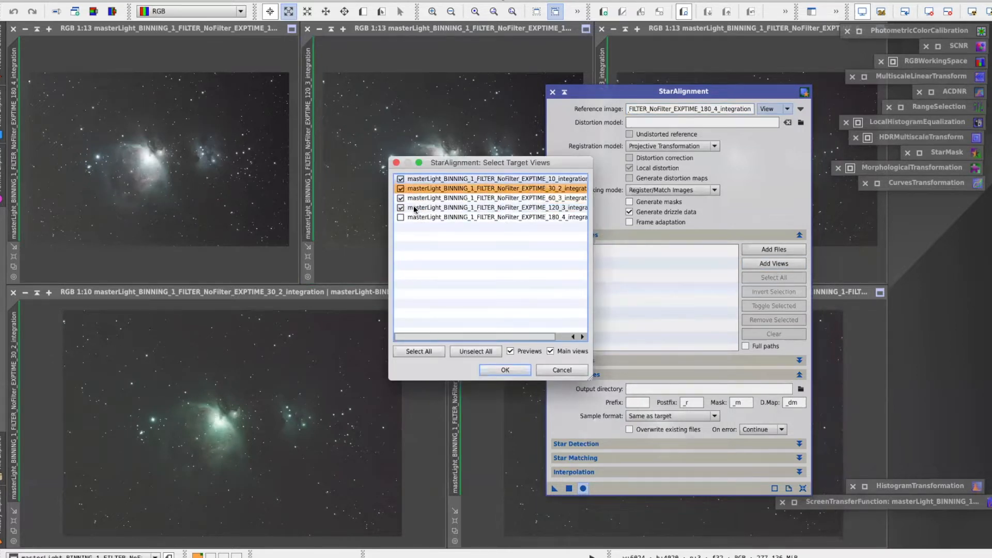
left_click(504, 370)
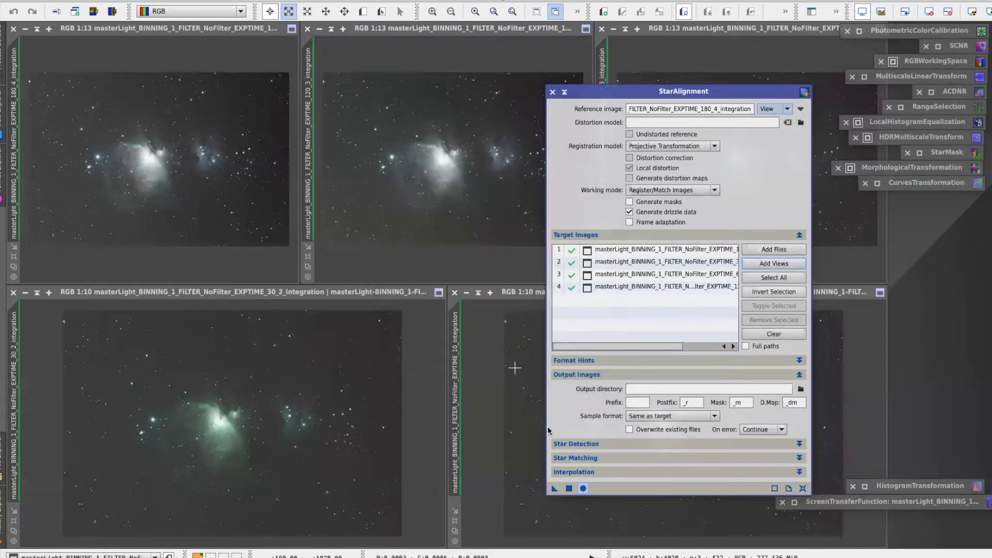
left_click(583, 488)
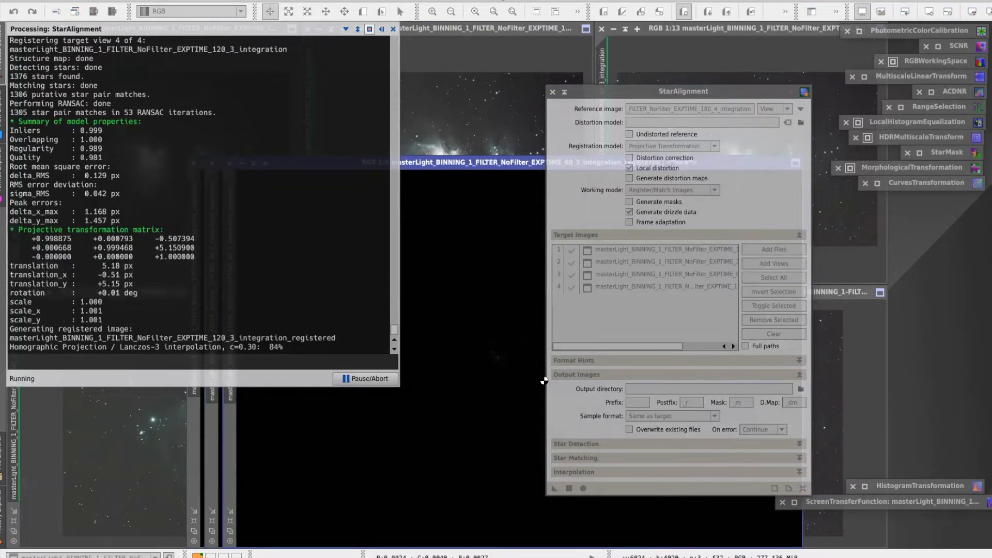
left_click(549, 92)
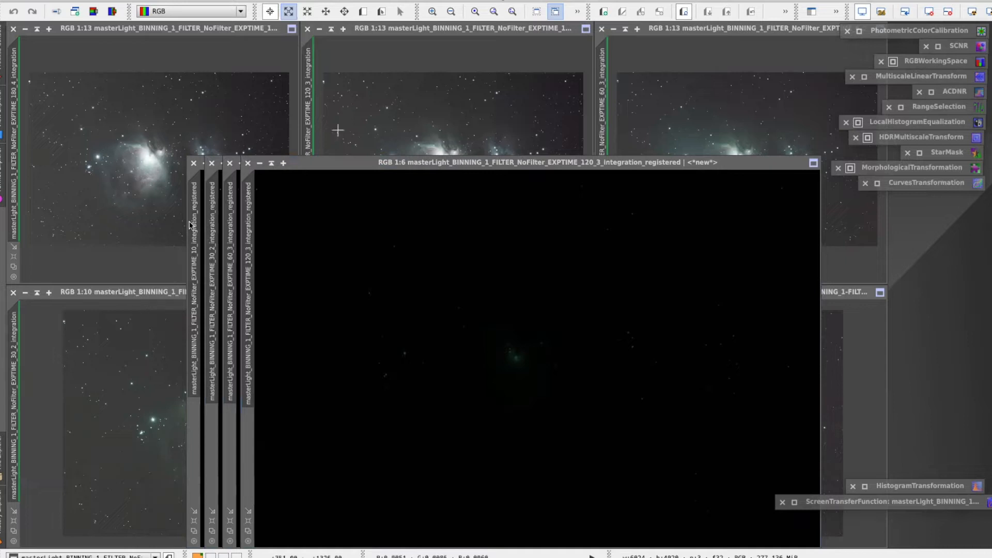
Close the unregistered 30s, 120s, 60s and 10s master light images, keeping the 180s master and the registered versions
left_click(75, 295)
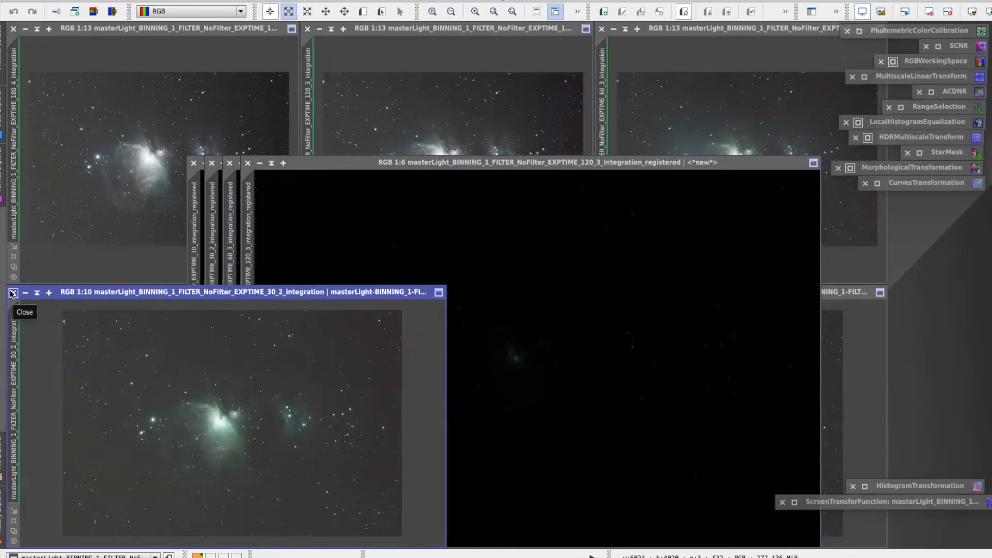
left_click(12, 293)
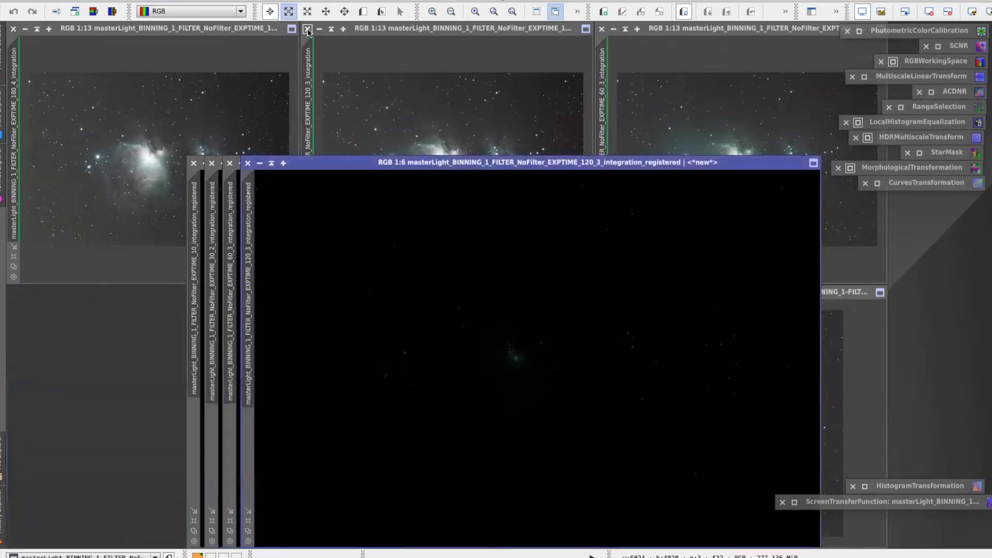
left_click(307, 29)
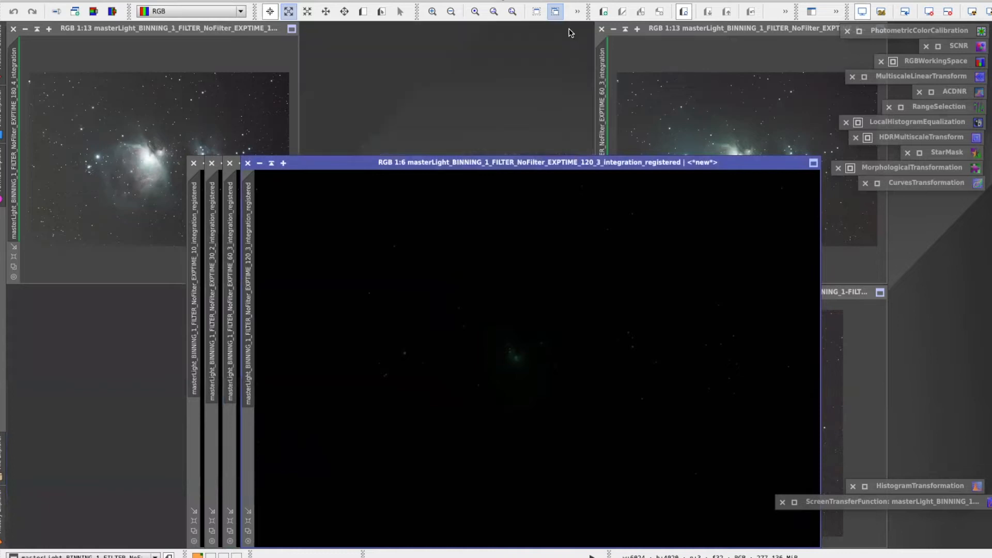
left_click(601, 29)
left_click(871, 284)
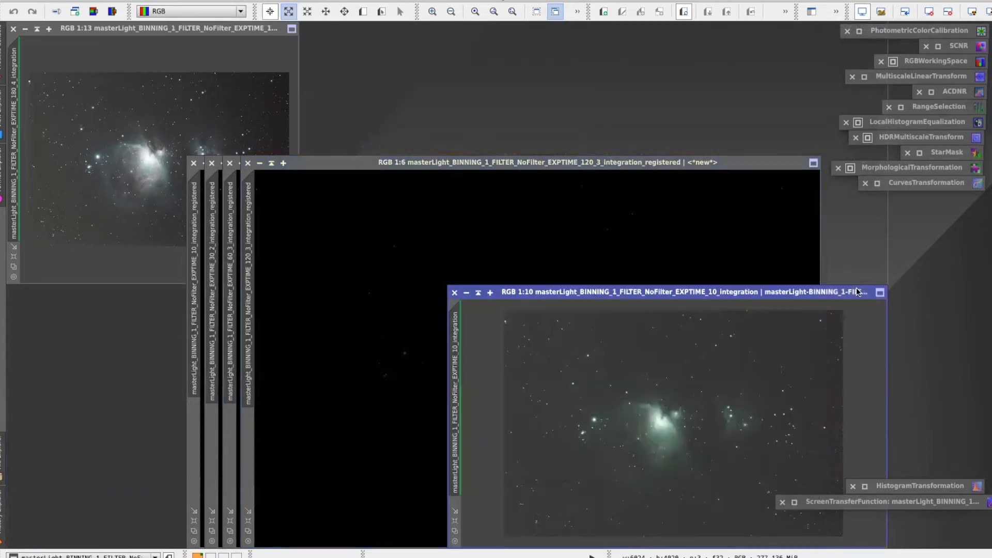
left_click(453, 292)
Arrange the remaining image windows as tiles across the workspace
mouse_move(16, 99)
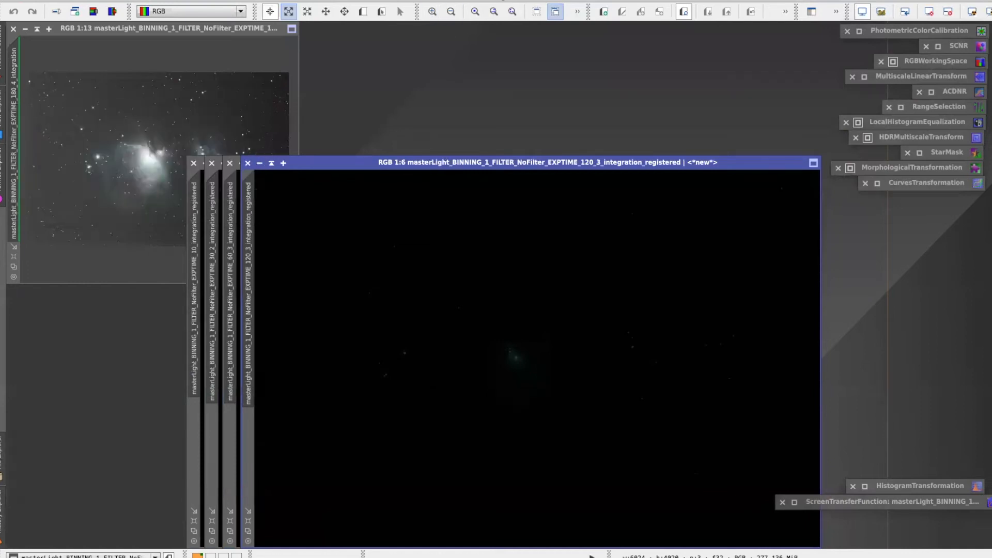
left_click(388, 1)
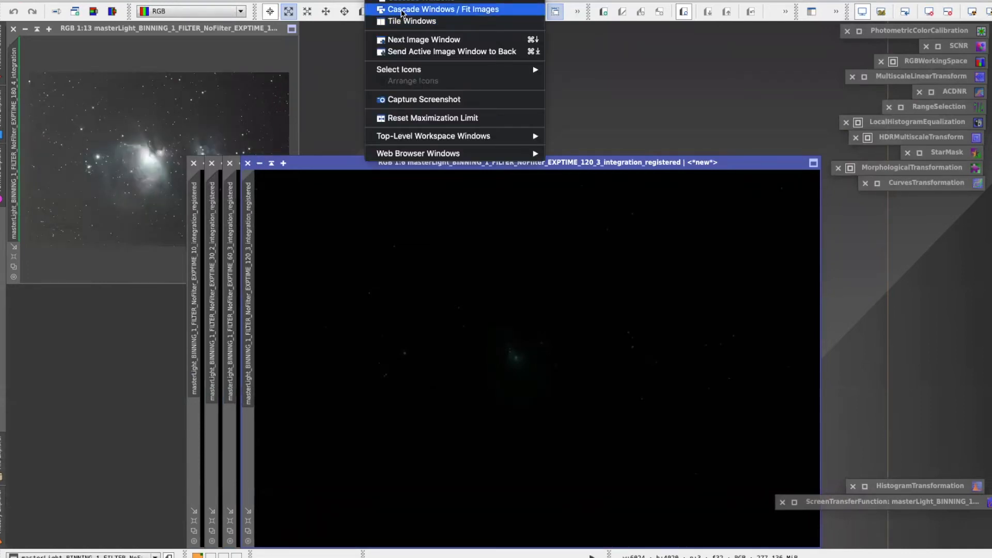
left_click(401, 13)
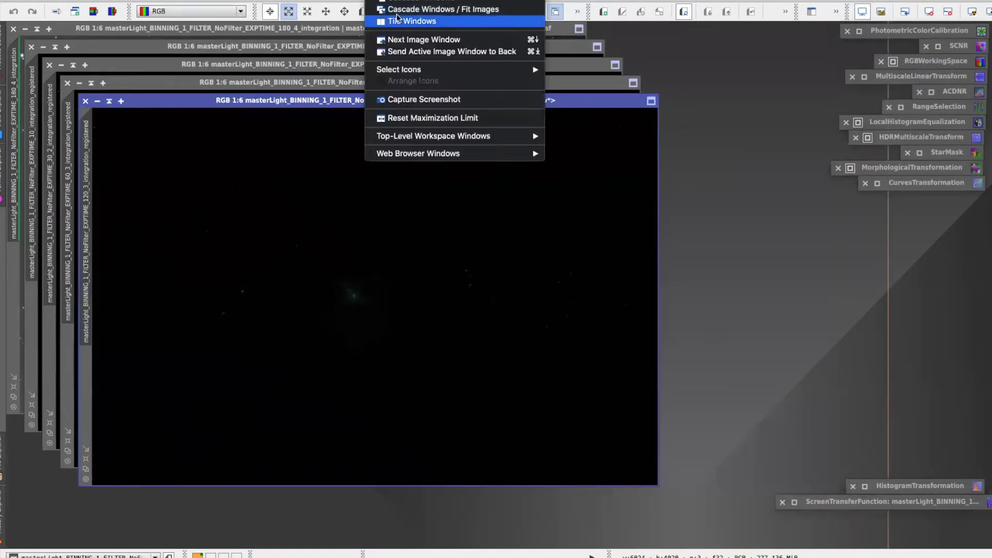
left_click(396, 17)
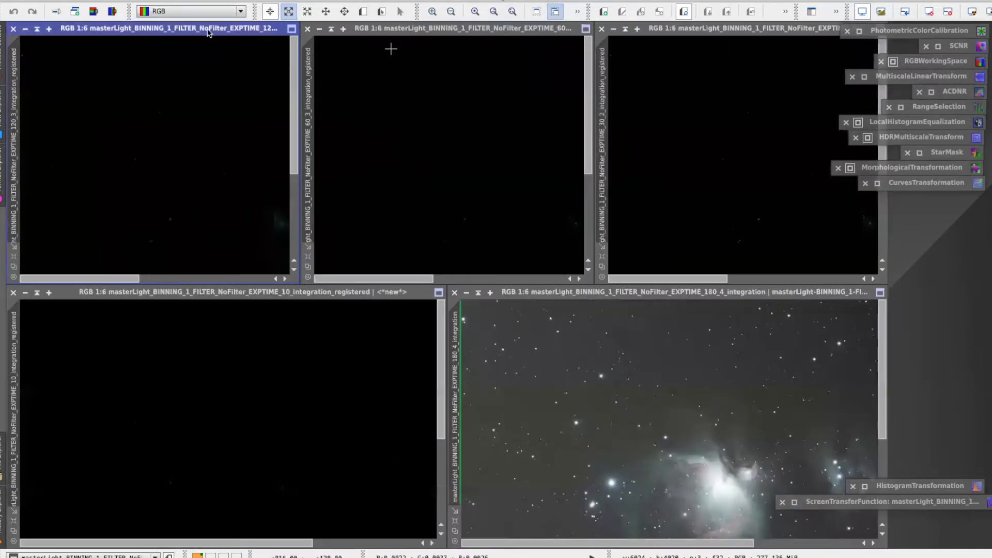
Apply an automatic screen stretch to the registered 120s, 60s, 30s and 10s images
left_click(971, 10)
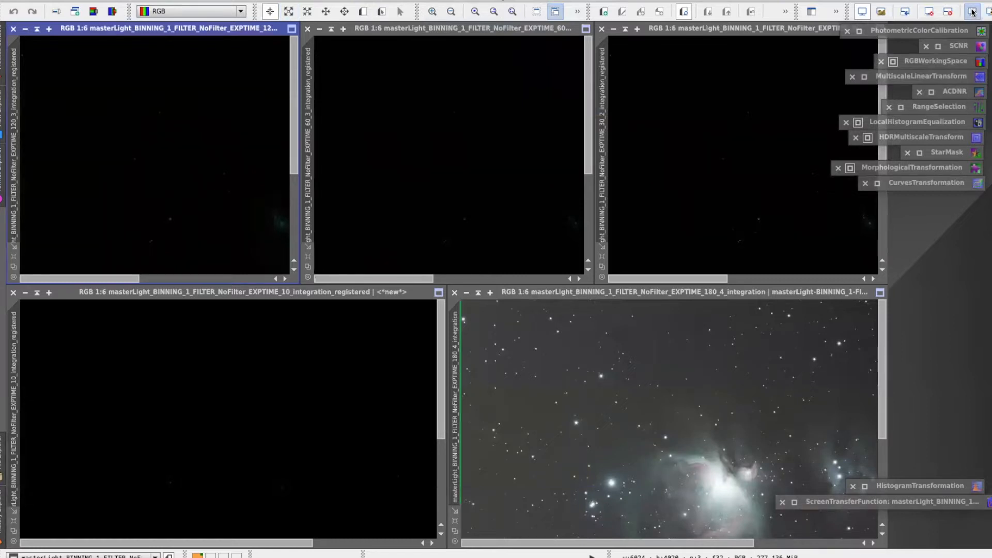
left_click(506, 29)
left_click(971, 10)
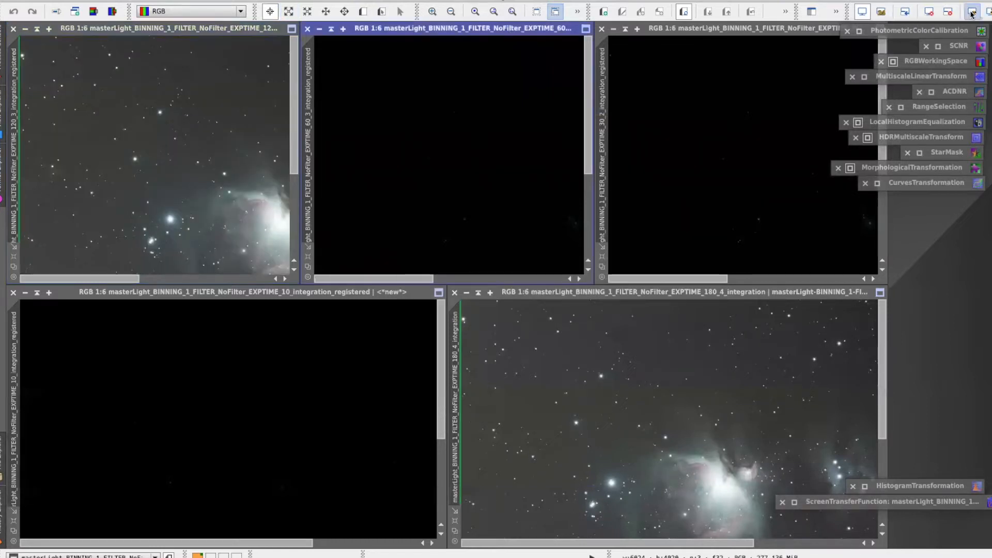
left_click(820, 27)
left_click(971, 11)
left_click(353, 292)
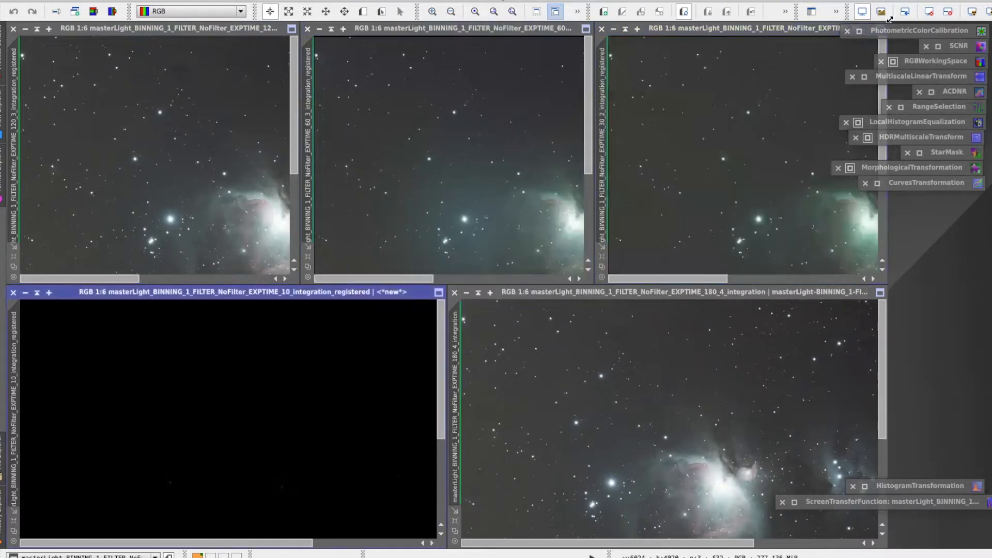
left_click(971, 10)
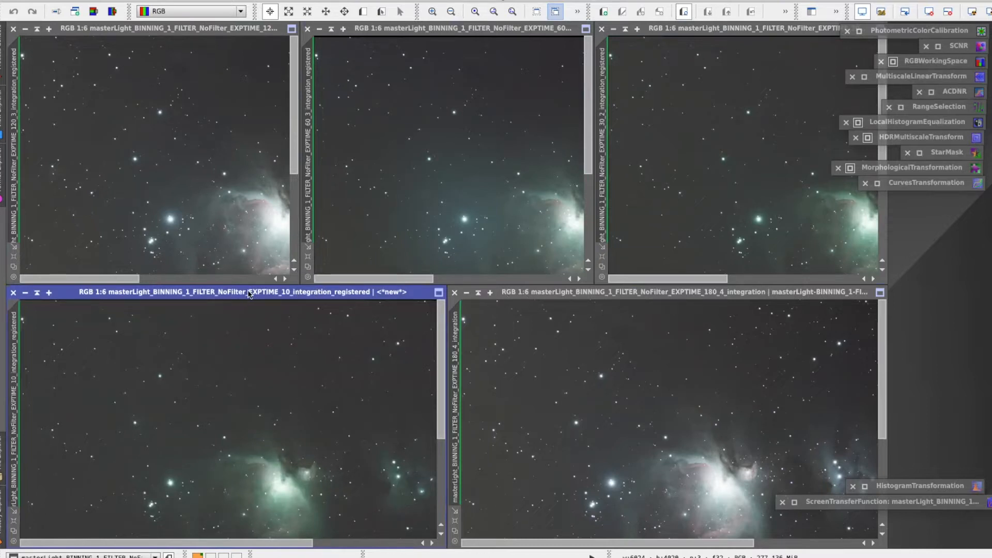
Overlay the registered 10s image on the 180s master to check their star alignment, and return it to its place
left_click_drag(254, 294, 284, 292)
left_click_drag(298, 291, 739, 292)
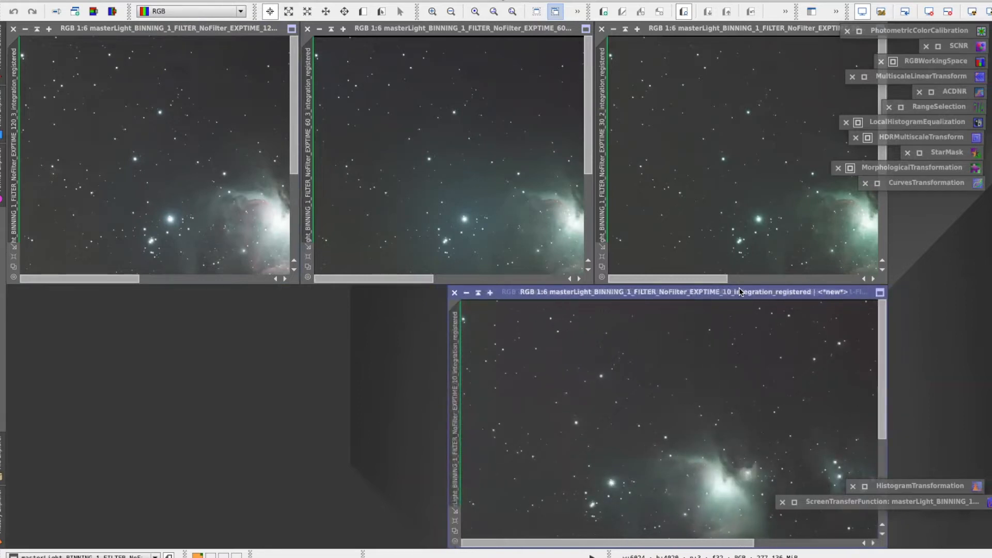
left_click_drag(739, 292, 272, 298)
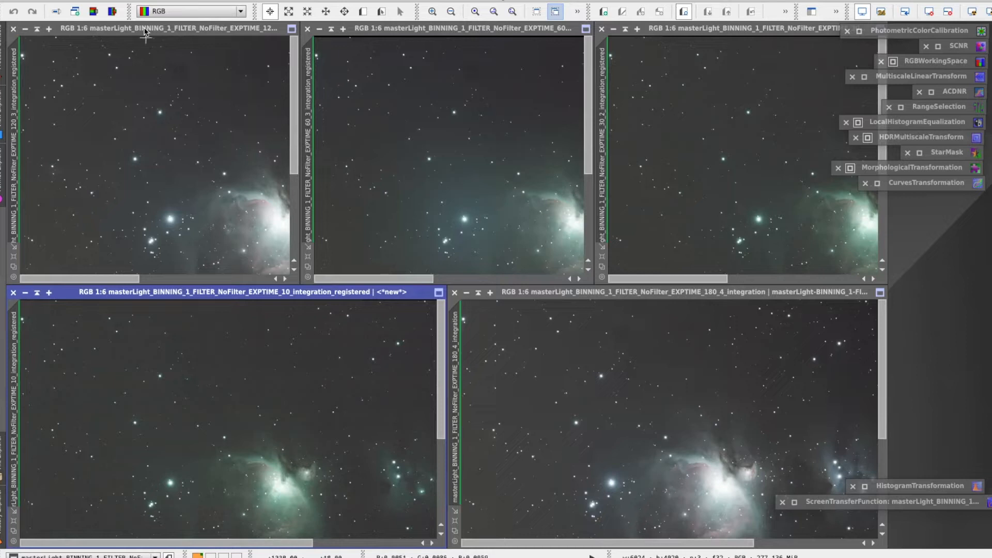
Save the registered 120s image into the YT M42 master folder, prefixing its file name with "120s", as 64-bit IEEE 754 floating point XISF
left_click(230, 30)
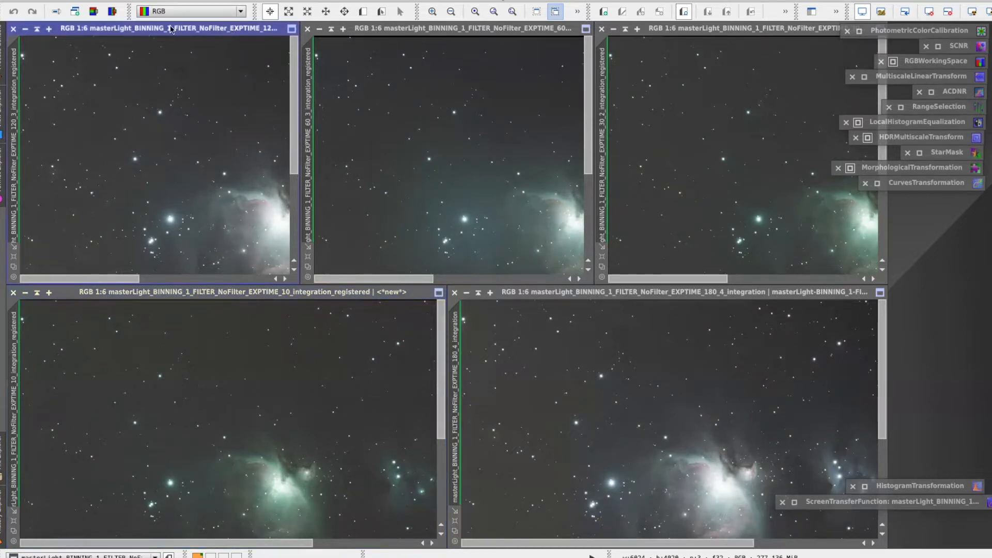
left_click(77, 0)
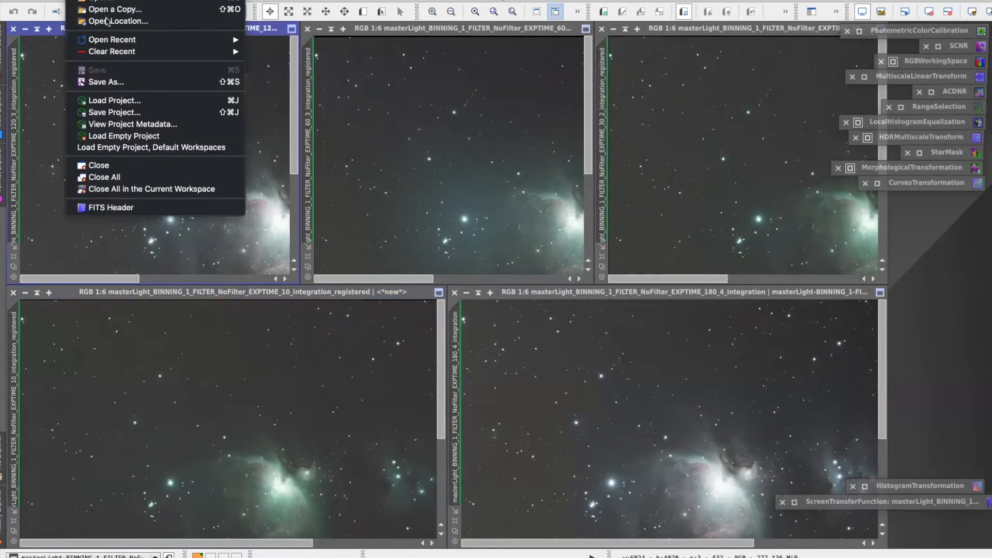
left_click(122, 82)
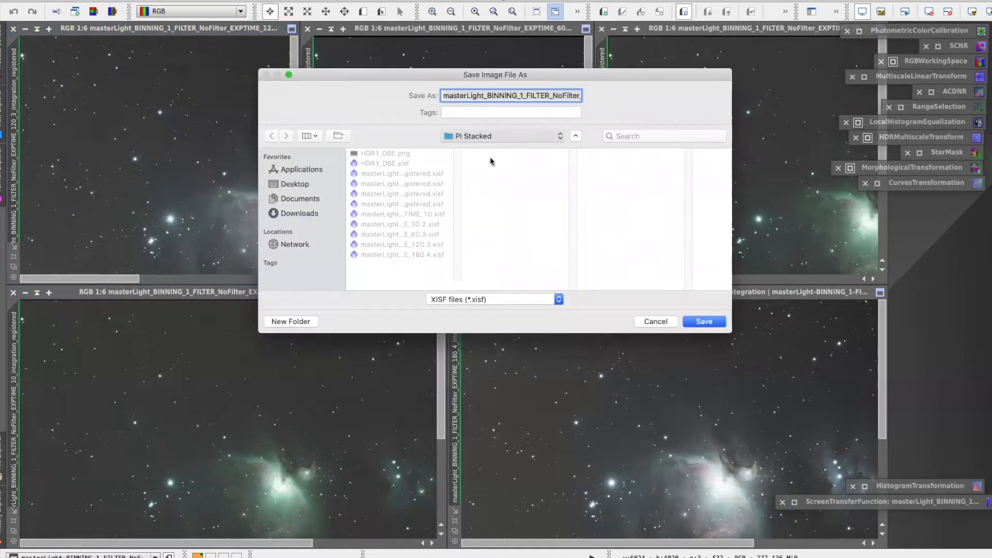
left_click(483, 222)
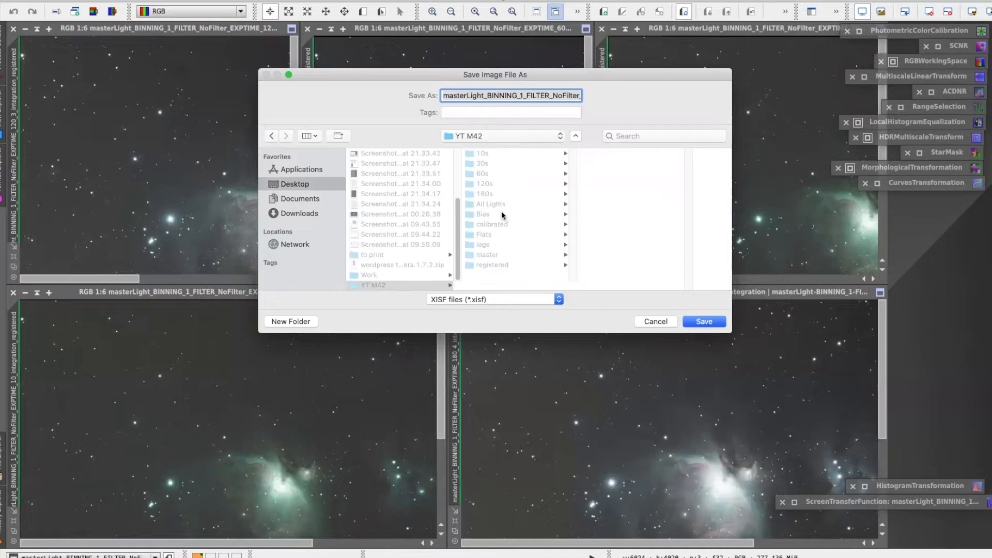
left_click(499, 254)
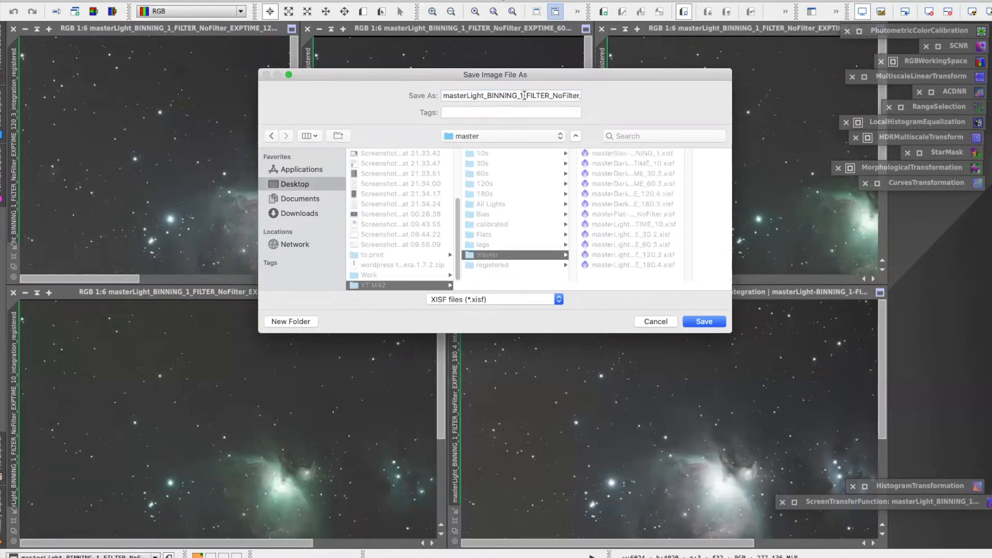
left_click(526, 95)
key("Up")
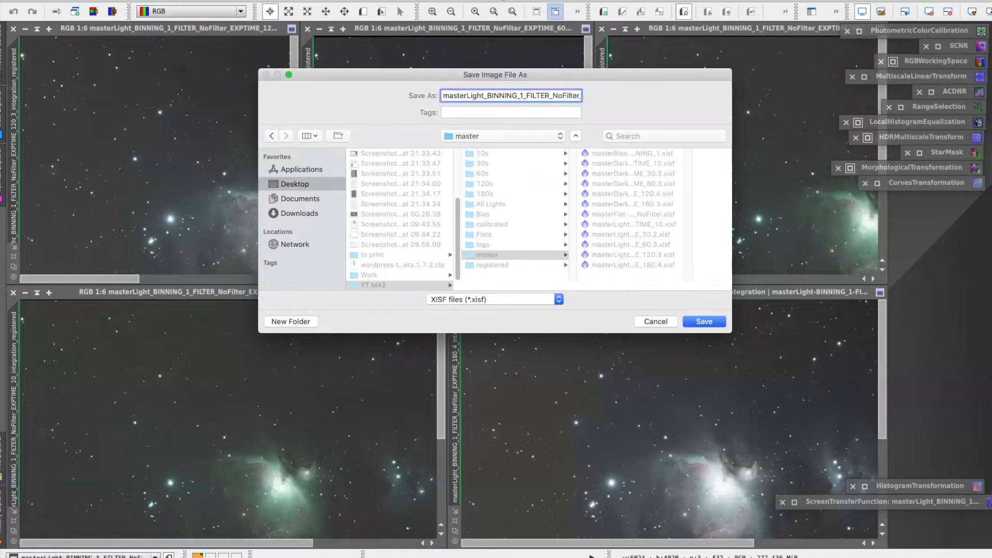
type("120s")
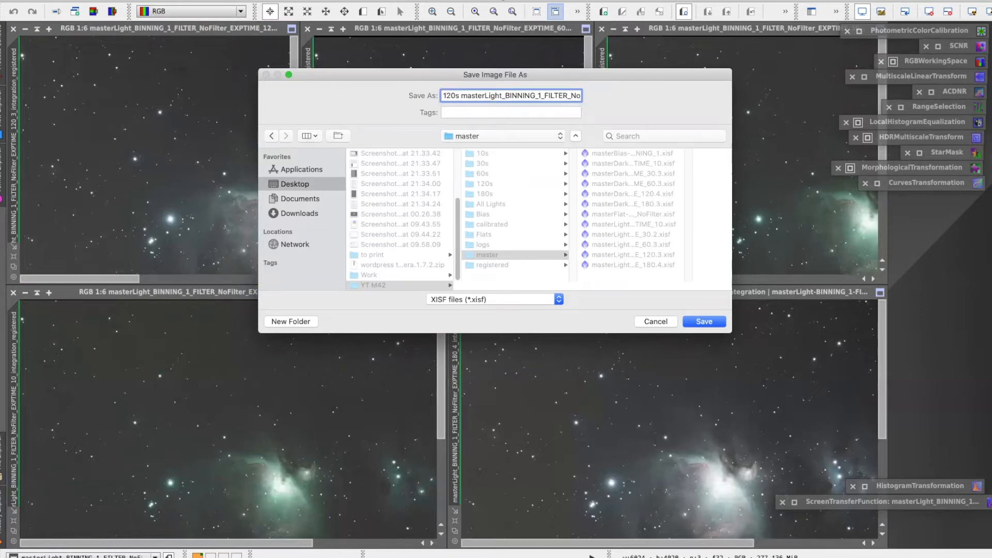
key("Return")
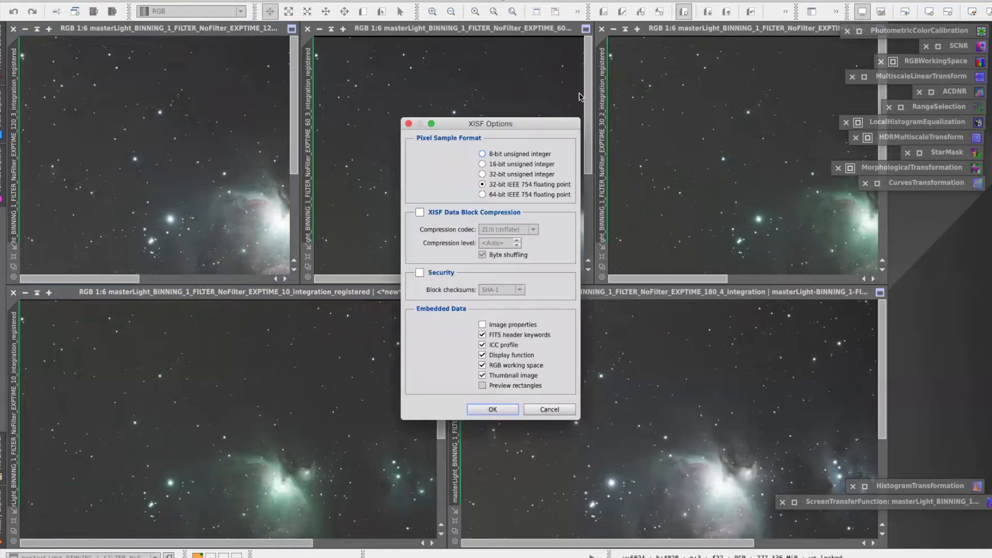
left_click(484, 195)
left_click(491, 410)
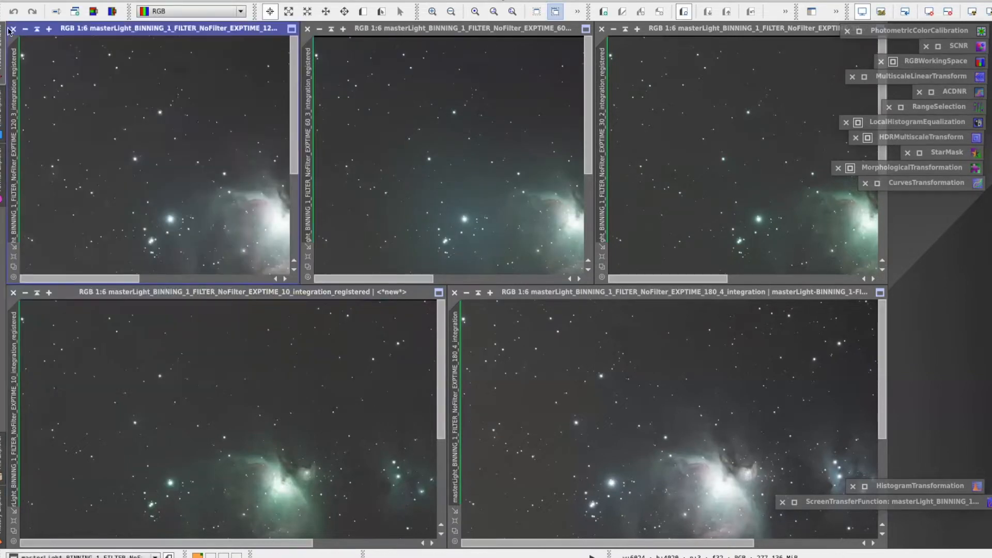
Move the saved registered 120s image clear of the workspace edge and close it
mouse_move(5, 52)
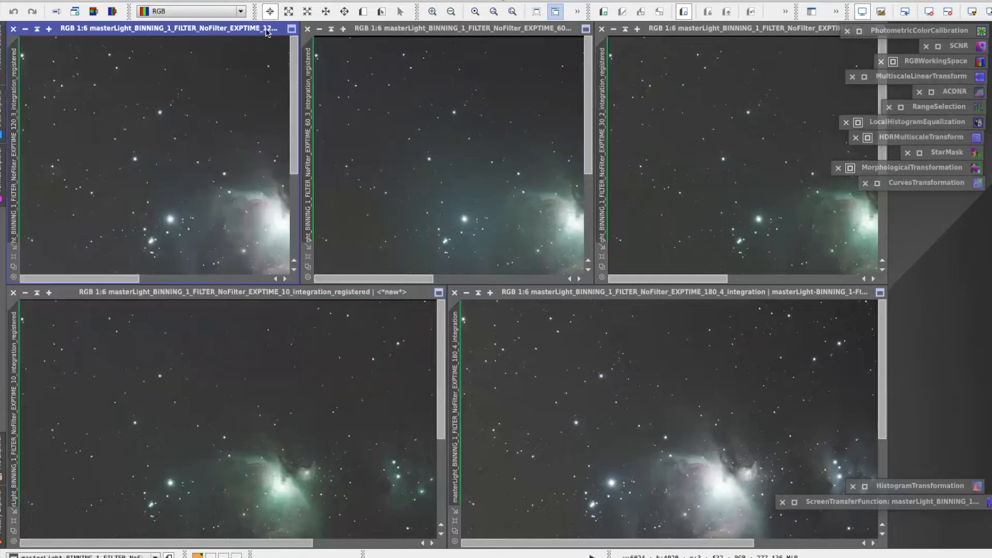
left_click_drag(264, 39, 420, 115)
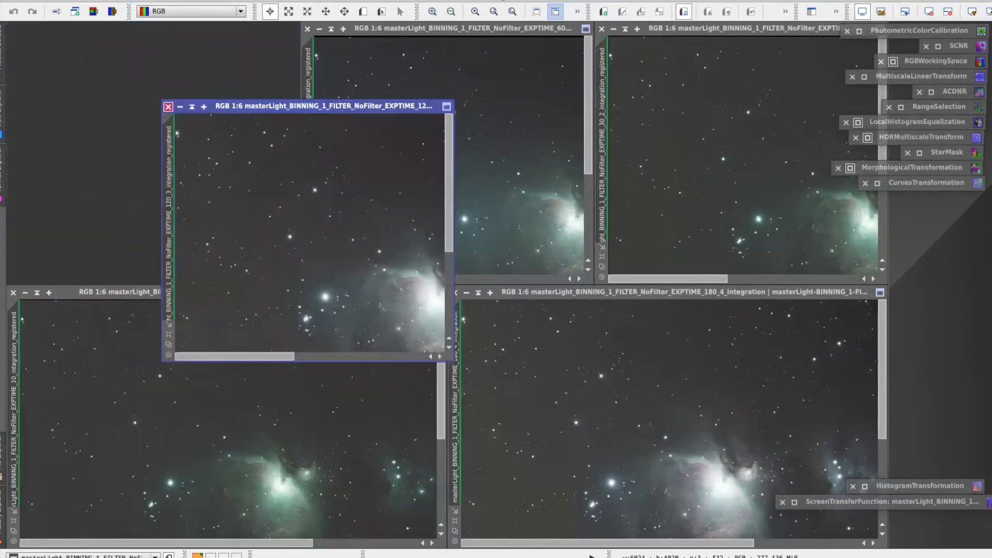
left_click(169, 104)
Save the registered 60s image into the master folder, prefixing its file name with "60s", as 64-bit IEEE 754 floating point XISF, and close it
left_click(372, 29)
left_click(78, 1)
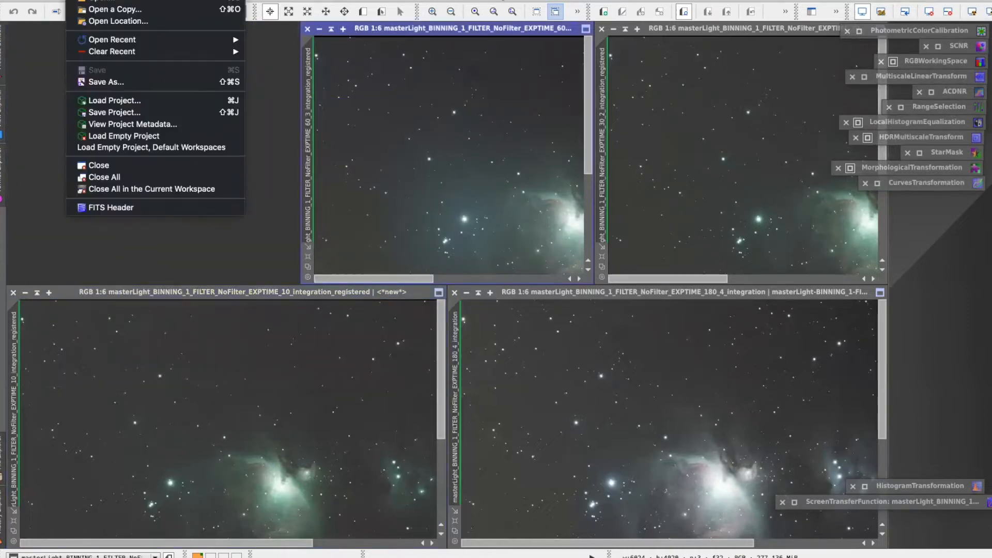
left_click(111, 89)
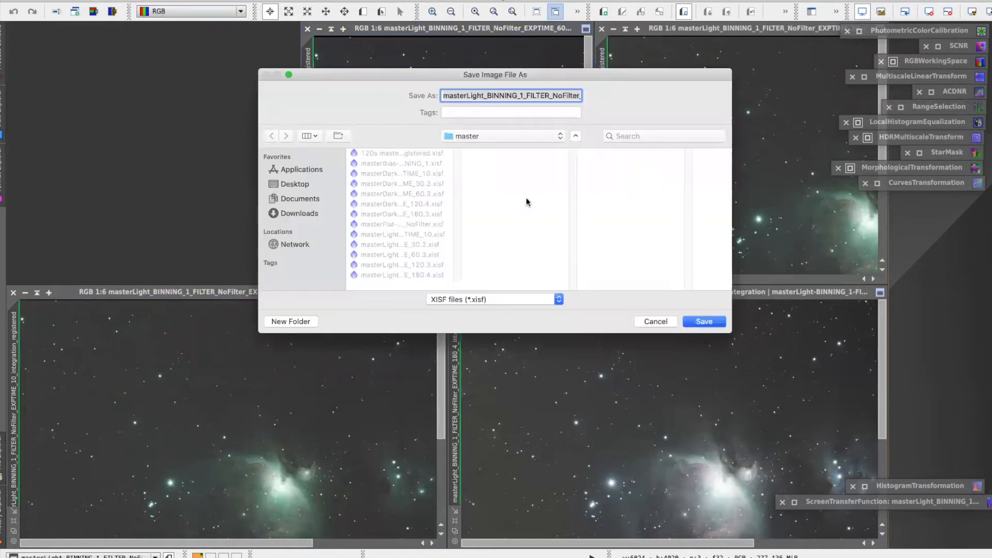
left_click(495, 97)
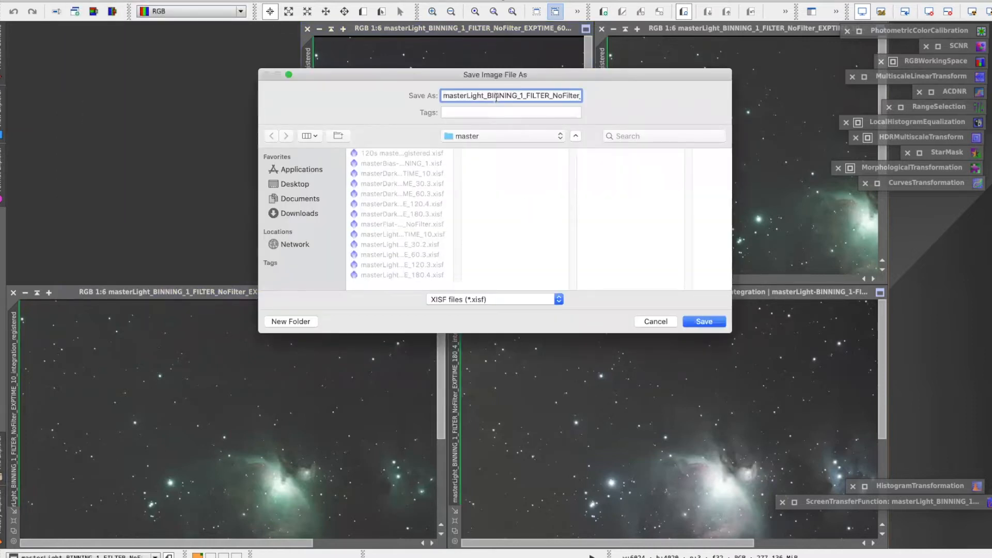
key("super+Left")
type("60s")
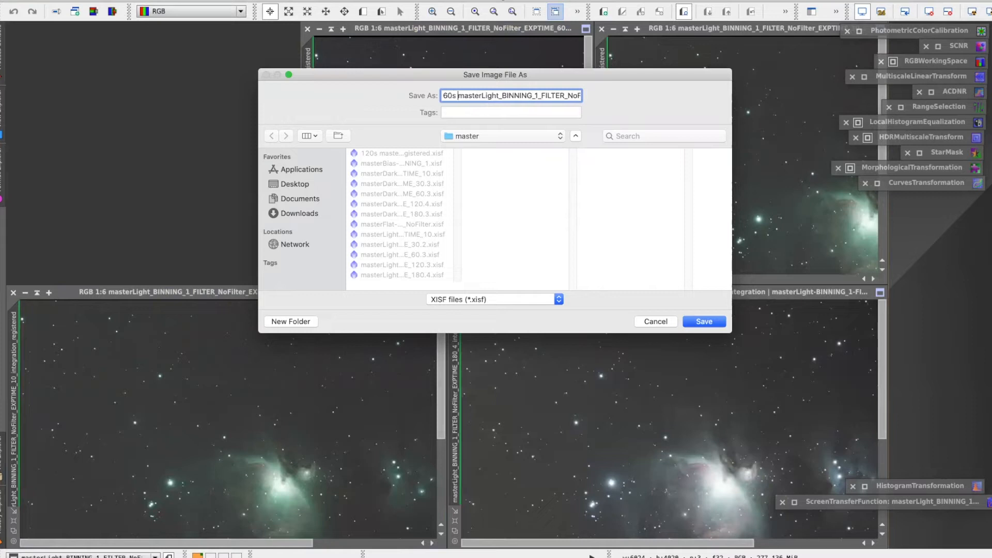
left_click_drag(398, 87, 557, 181)
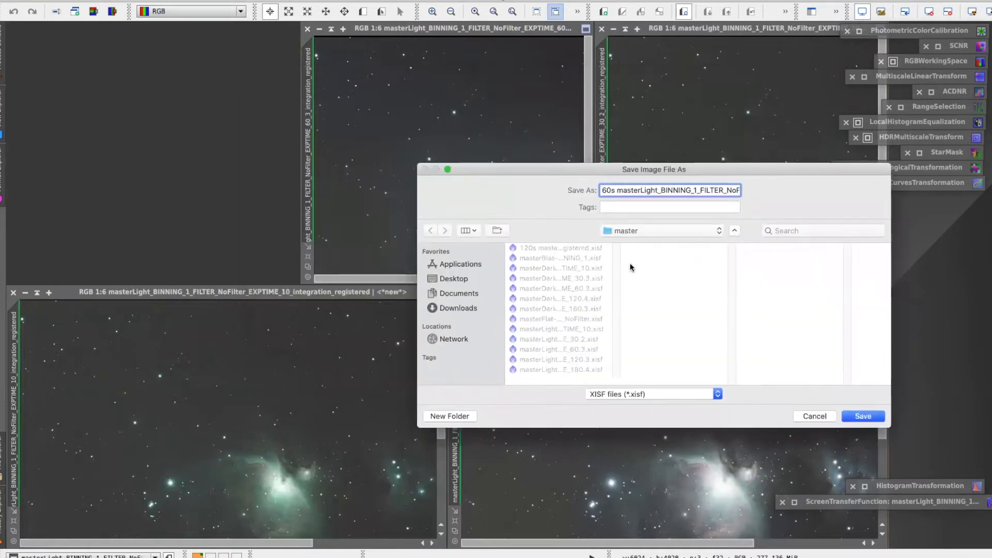
left_click(861, 416)
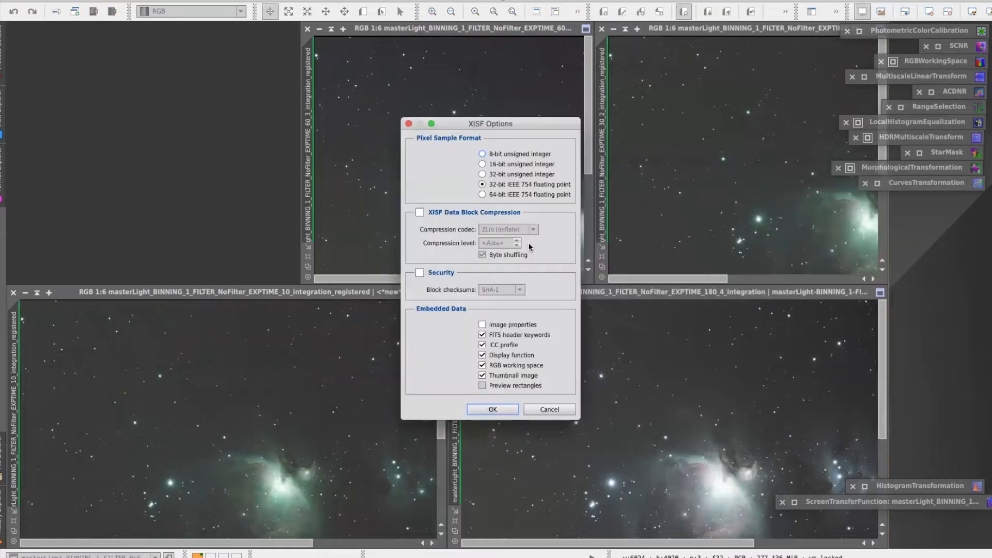
left_click(482, 194)
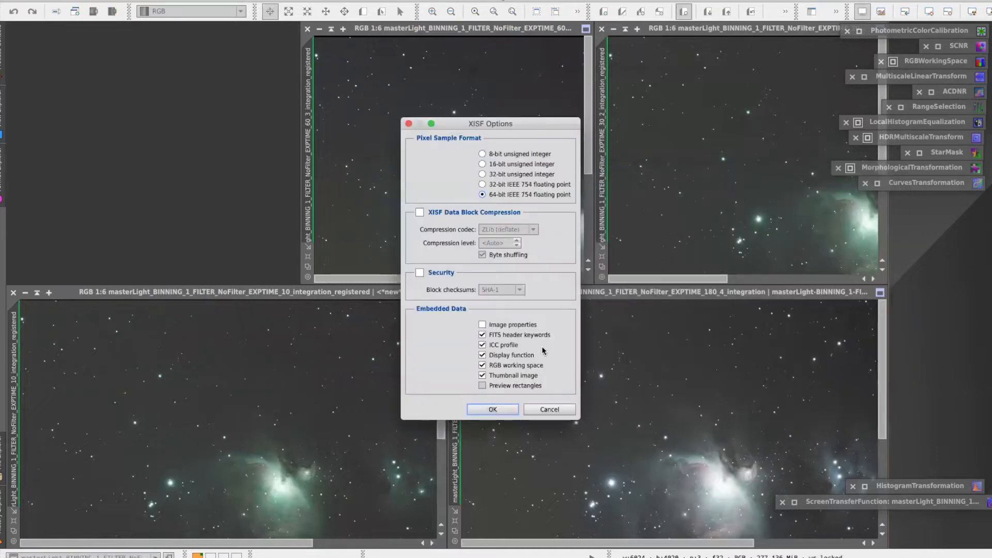
left_click(492, 409)
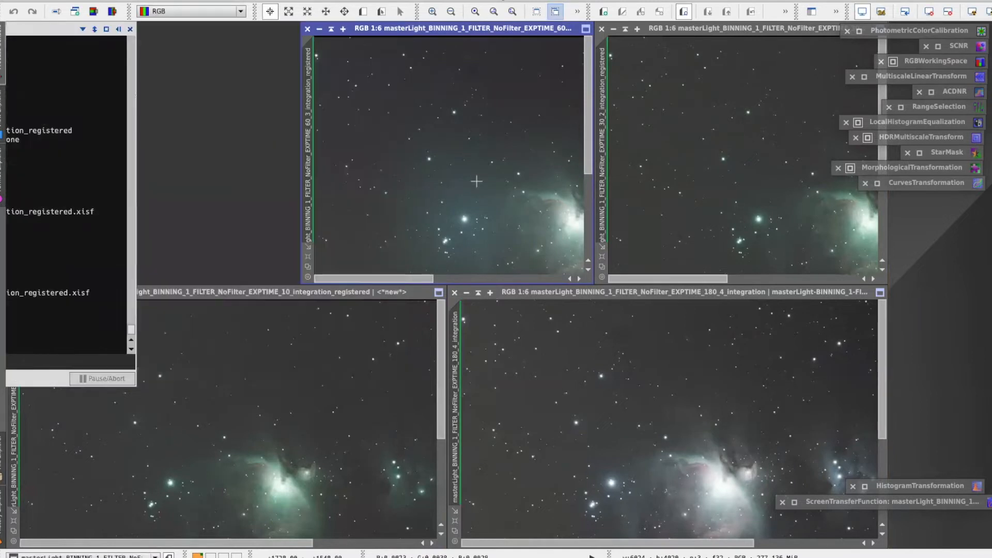
left_click(307, 29)
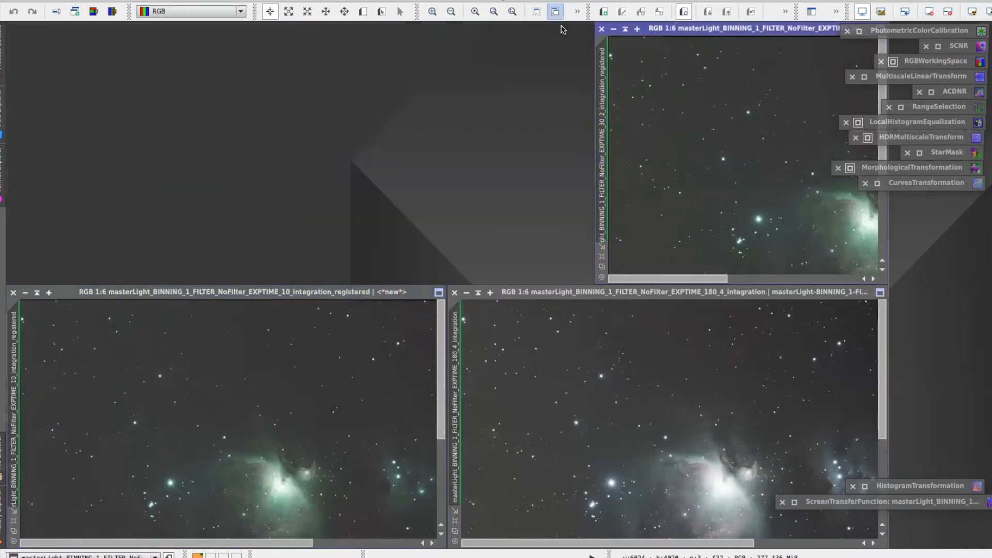
Save the registered 30s image into the master folder with the file name prefix "30s", and close it
left_click(85, 1)
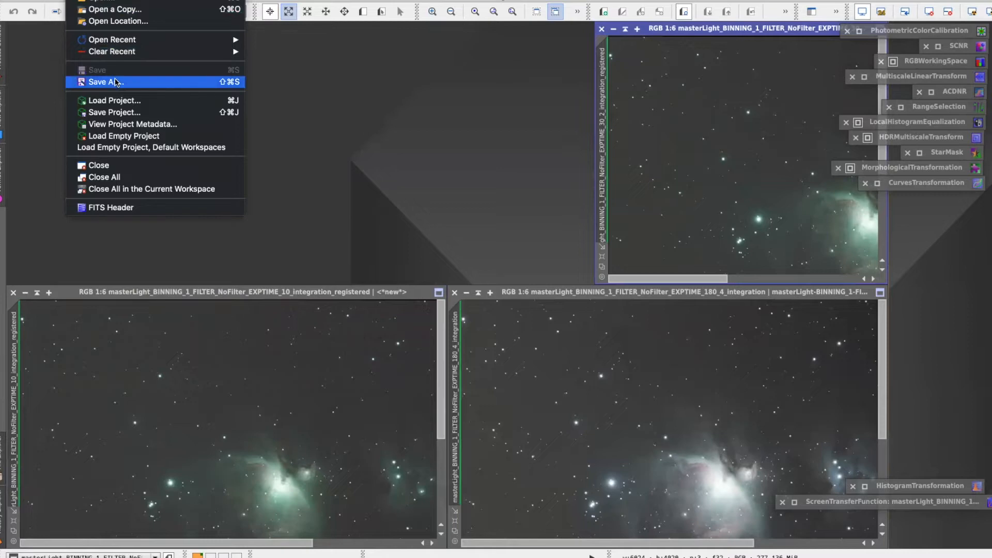
left_click(117, 81)
type("30s")
left_click(662, 401)
left_click_drag(149, 292, 321, 222)
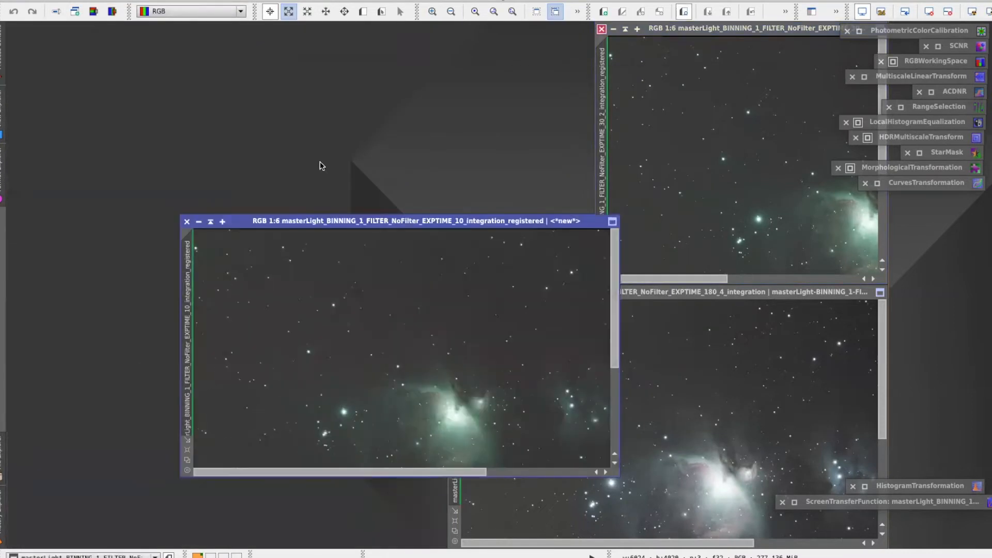
left_click(602, 29)
Save the registered 10s image and the 180s master with the file name prefixes "10s" and "180s", and close them
type("10s")
left_click(704, 321)
type("180s")
left_click(704, 321)
left_click(405, 229)
Open the HDRComposition process and place its window nearer the middle of the workspace
left_click(257, 1)
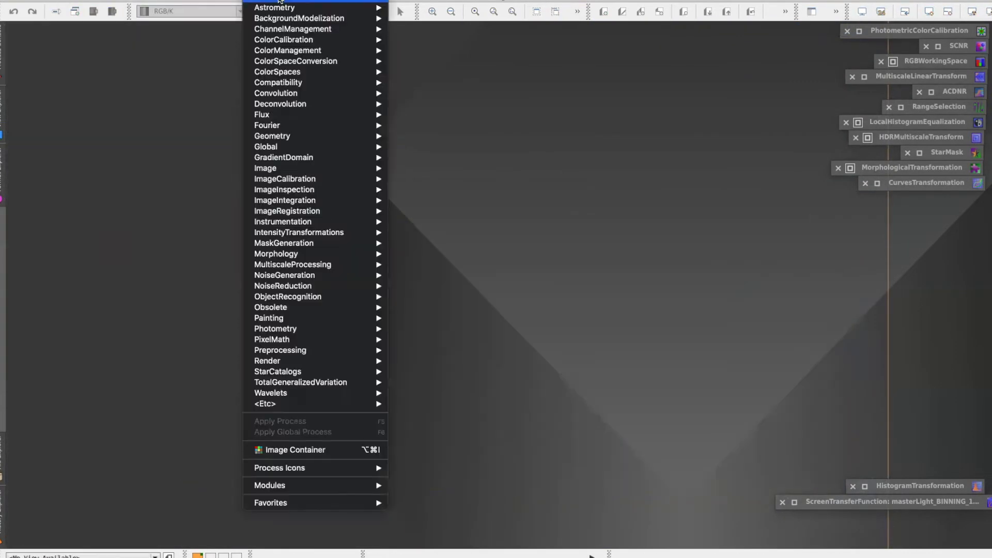
mouse_move(315, 1)
scroll(464, 377, "down", 3)
scroll(464, 377, "down", 10)
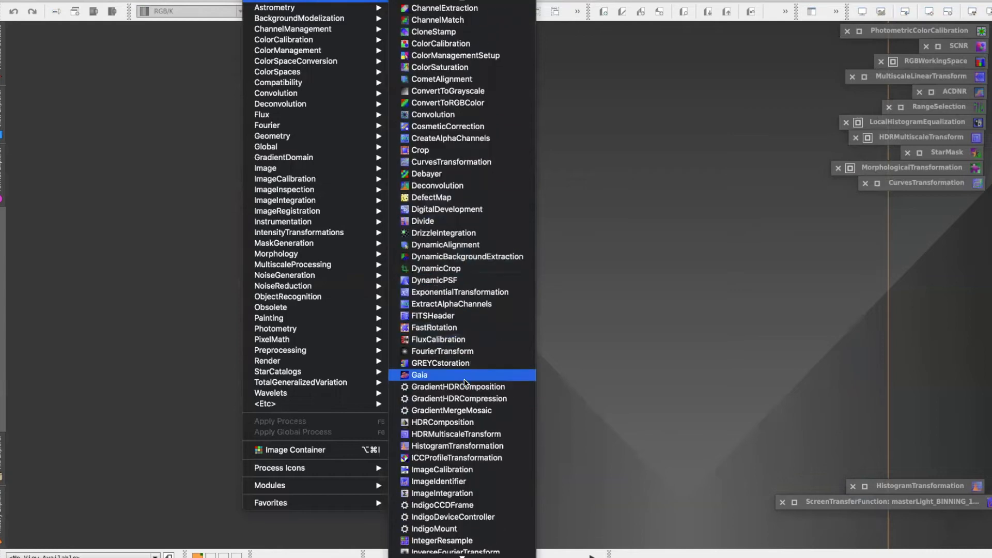
left_click(449, 327)
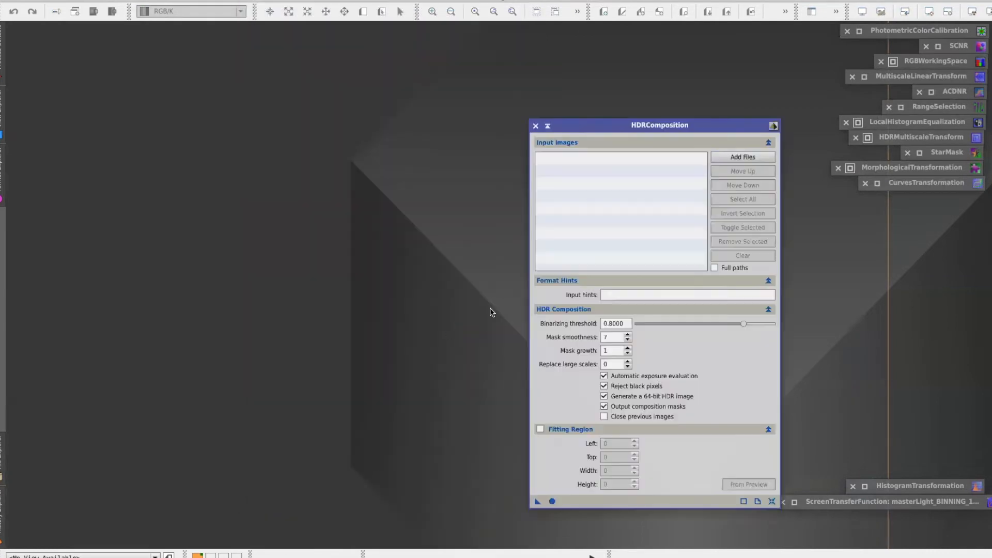
left_click_drag(626, 124, 578, 90)
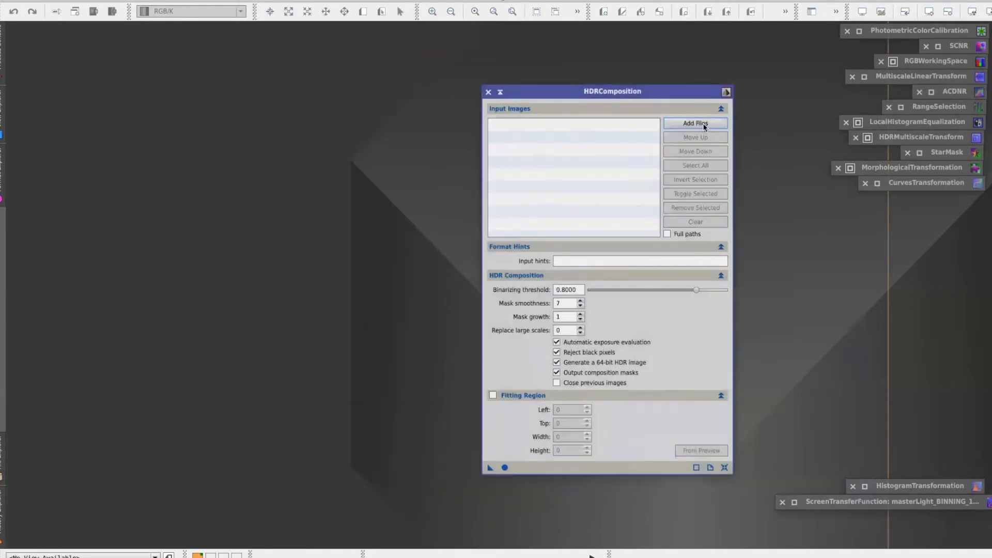
Add the five master light files prefixed 180s, 120s, 60s, 30s and 10s as HDRComposition input images
left_click(696, 124)
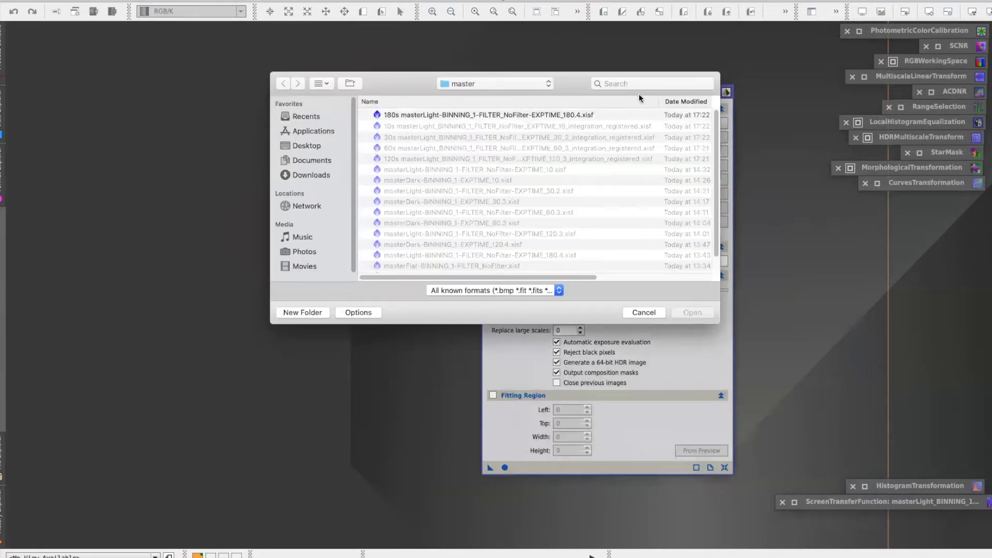
left_click(517, 114)
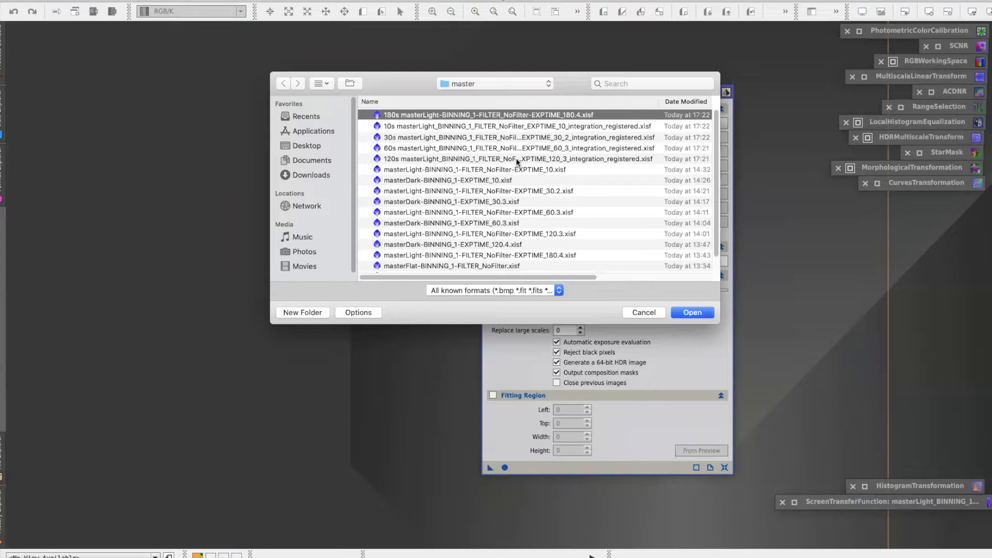
left_click(516, 157, "shift")
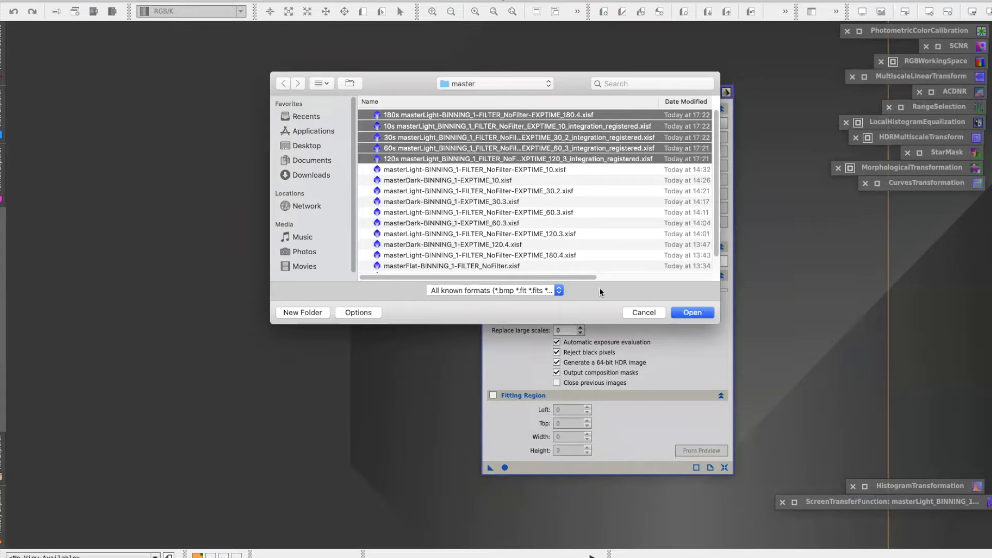
left_click(692, 312)
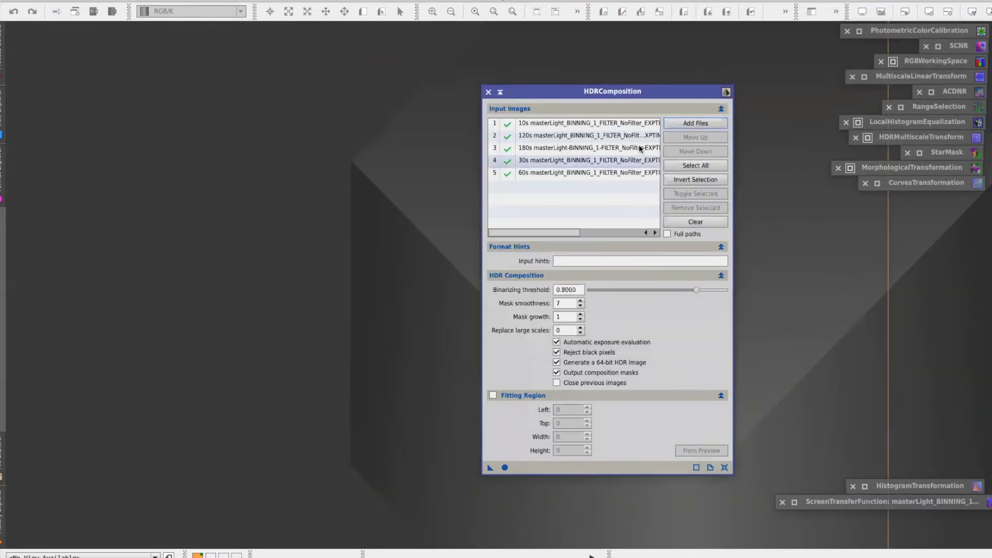
Order the HDRComposition input images from longest to shortest exposure: 180s, 120s, 60s, 30s, 10s
left_click(577, 123)
left_click(576, 136)
left_click(494, 232)
left_click(553, 148)
left_click(687, 137)
left_click(687, 137)
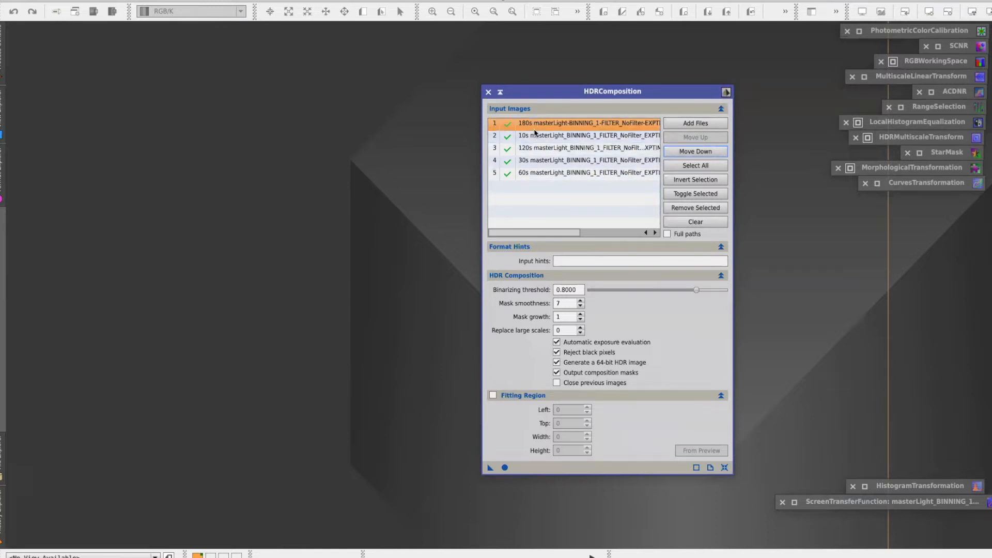
left_click(545, 149)
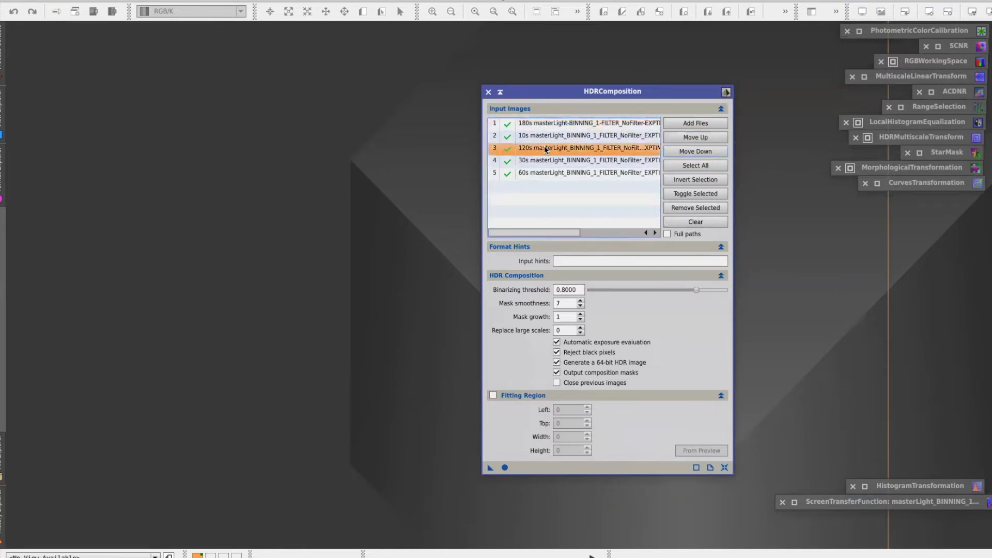
left_click(693, 137)
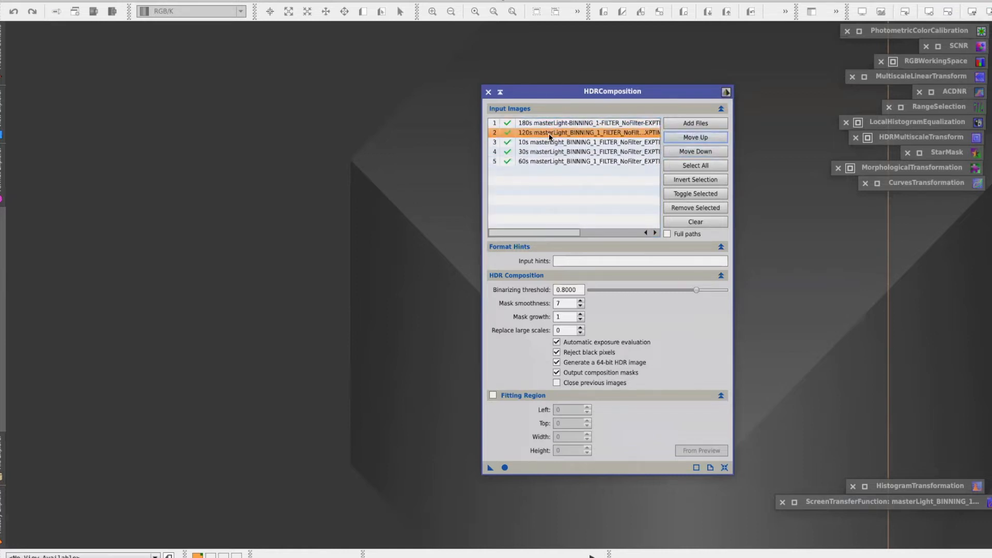
left_click(550, 162)
left_click(689, 136)
left_click(689, 136)
left_click(540, 173)
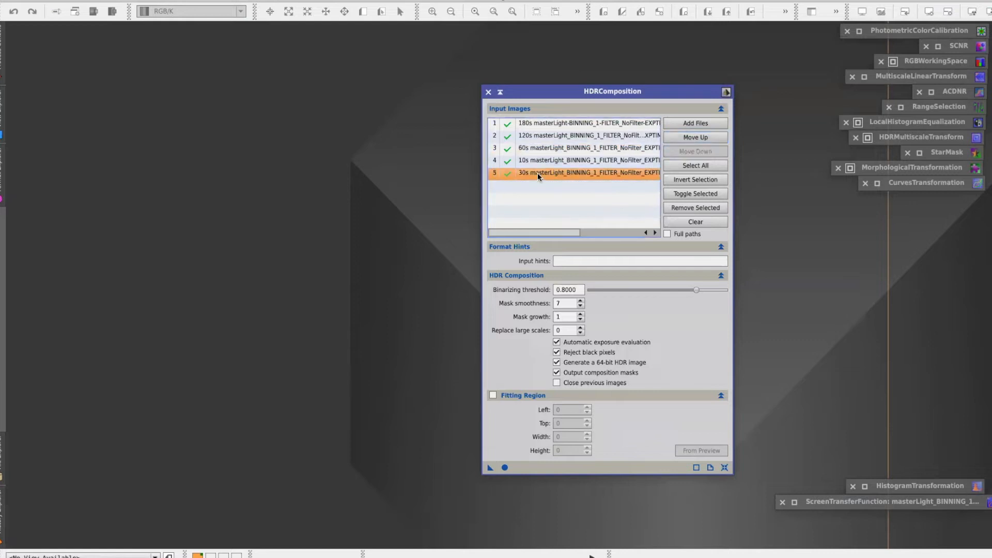
left_click(688, 138)
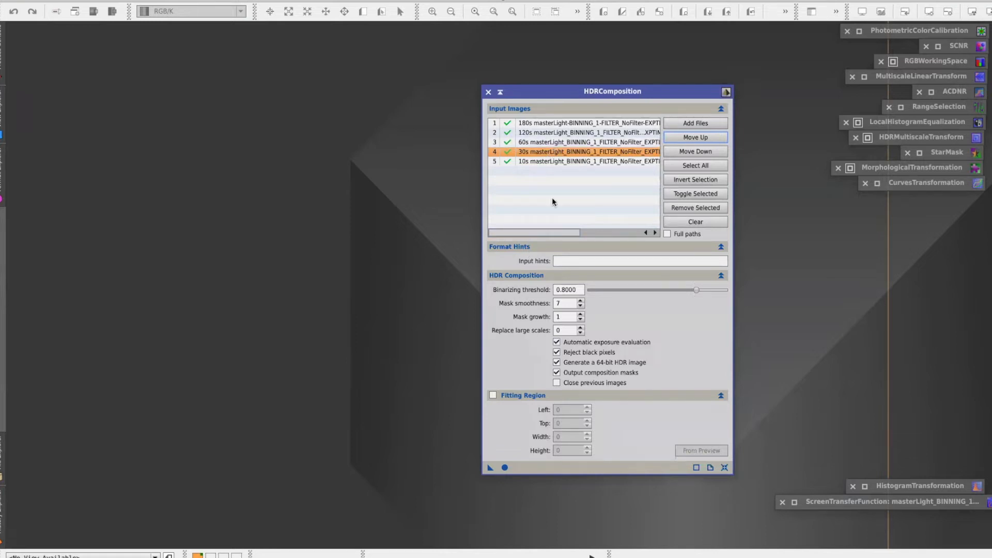
Turn off automatic exposure evaluation and run the HDR composition on the five input images
left_click(556, 343)
left_click_drag(637, 92, 707, 77)
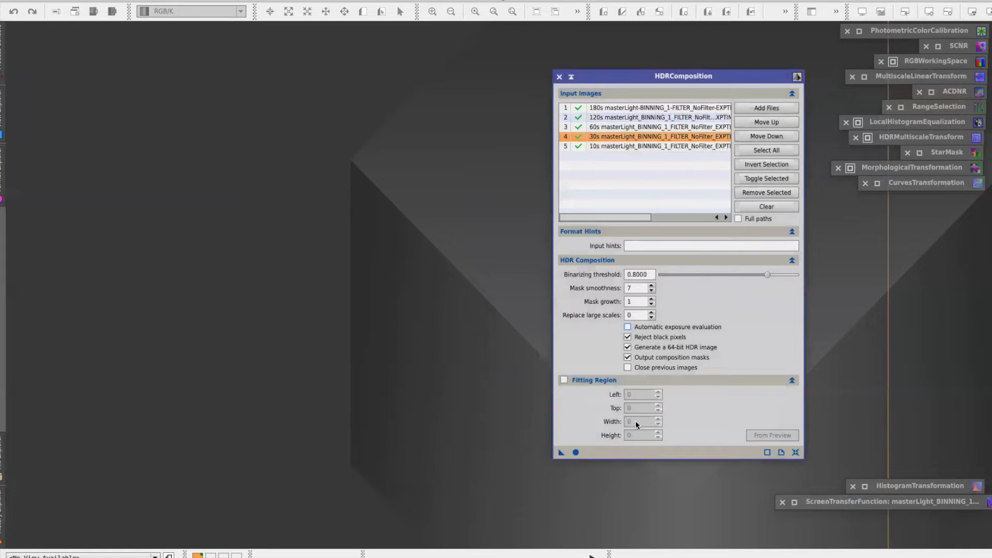
left_click(576, 452)
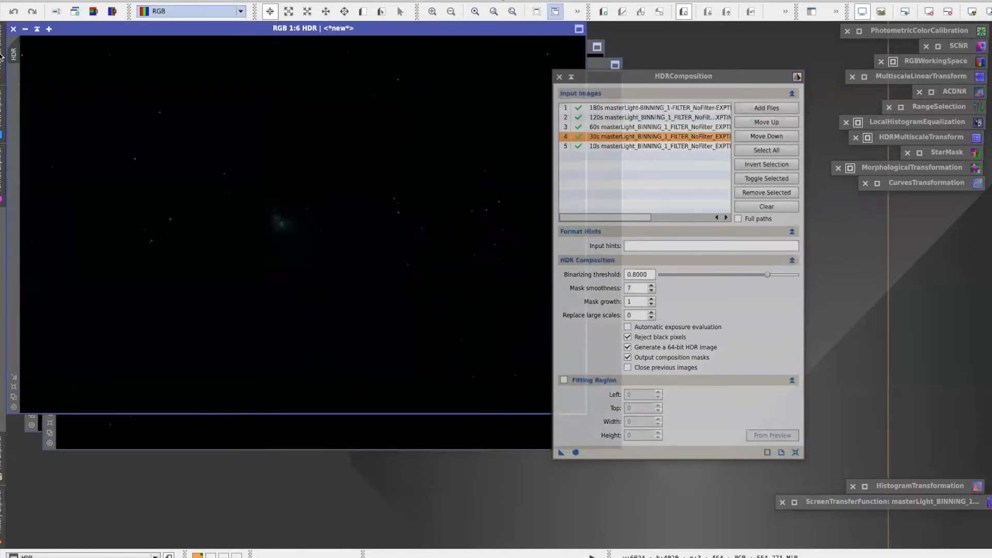
Examine the process console log to see which exposures the HDR composition integrated, then dismiss it
mouse_move(2, 56)
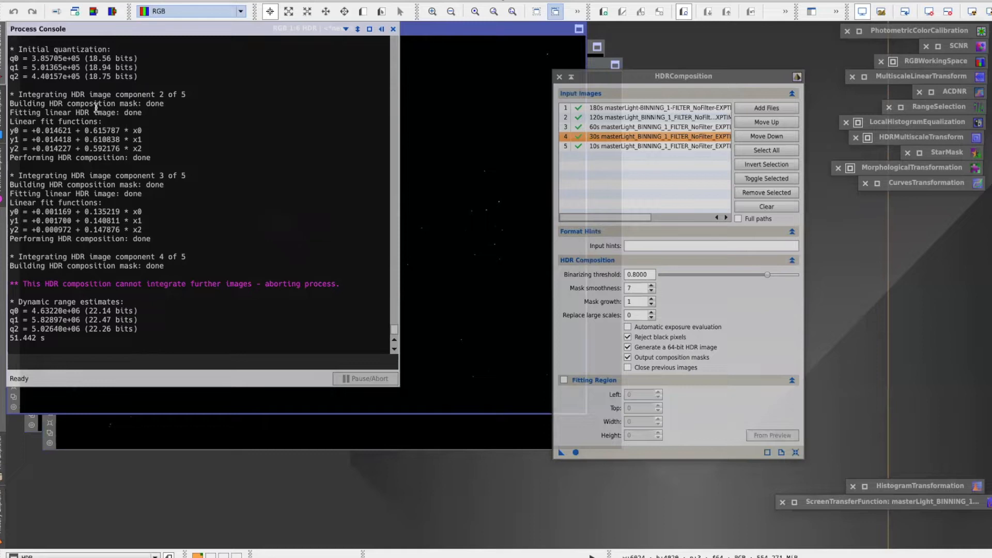
scroll(90, 125, "up", 5)
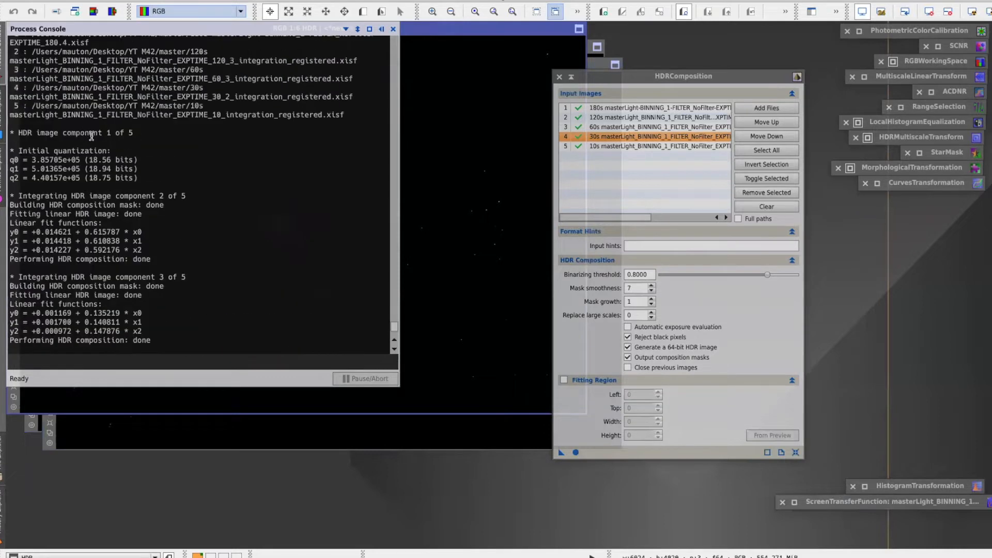
scroll(92, 138, "down", 2)
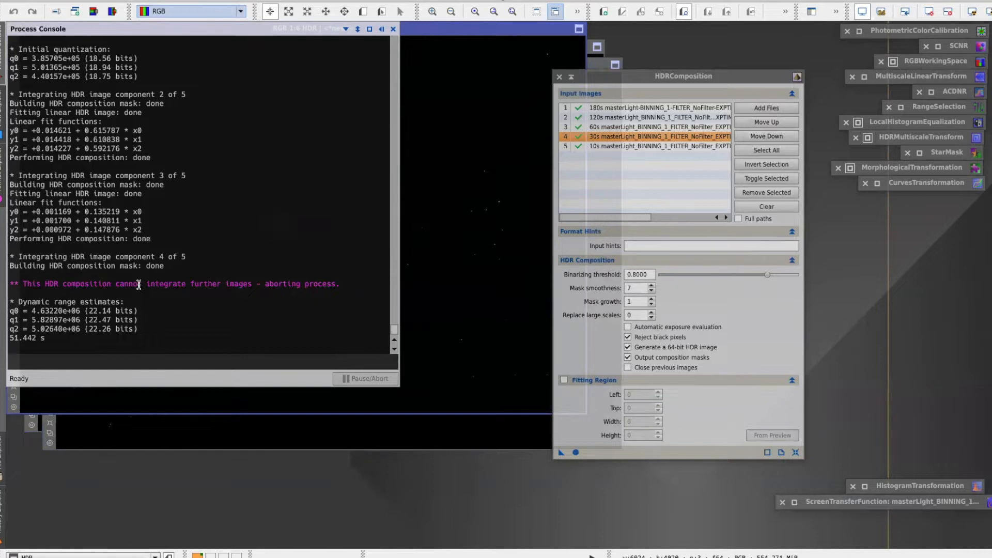
left_click_drag(146, 283, 305, 284)
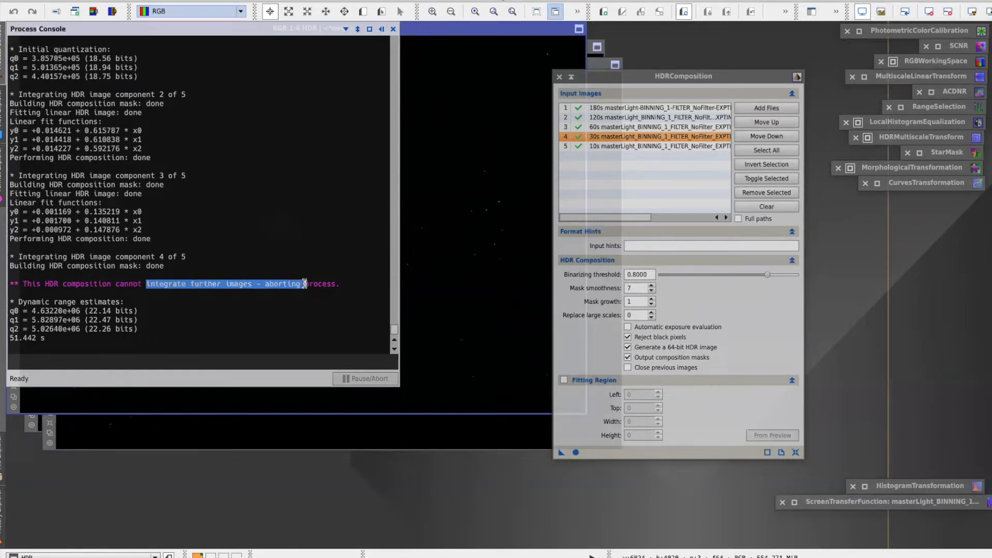
left_click(305, 284)
left_click_drag(146, 284, 345, 283)
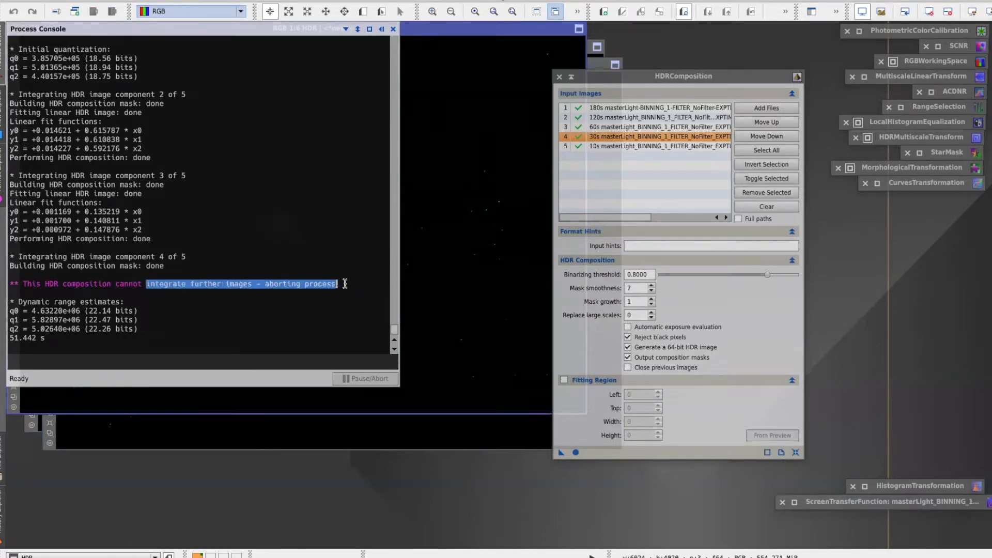
left_click(345, 283)
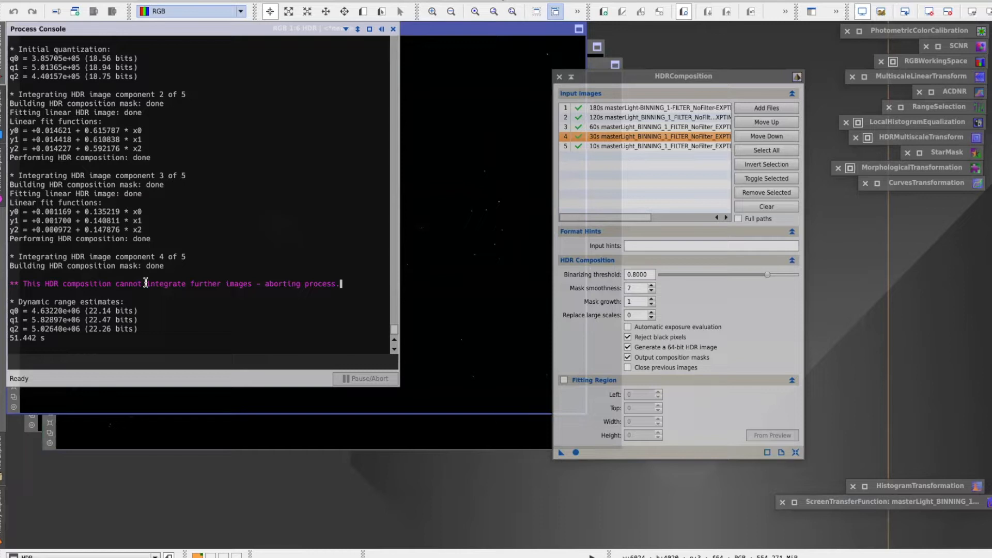
left_click_drag(110, 285, 357, 280)
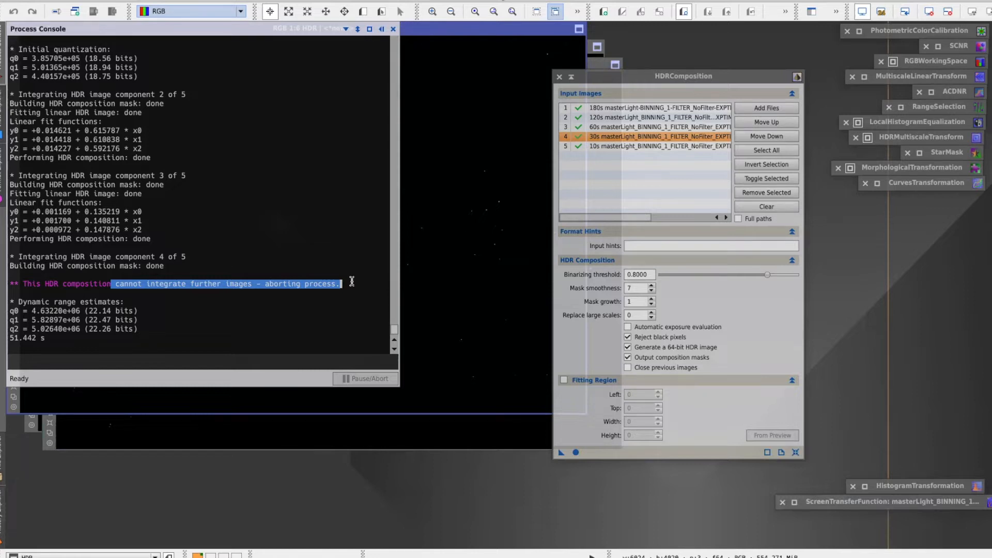
left_click(452, 73)
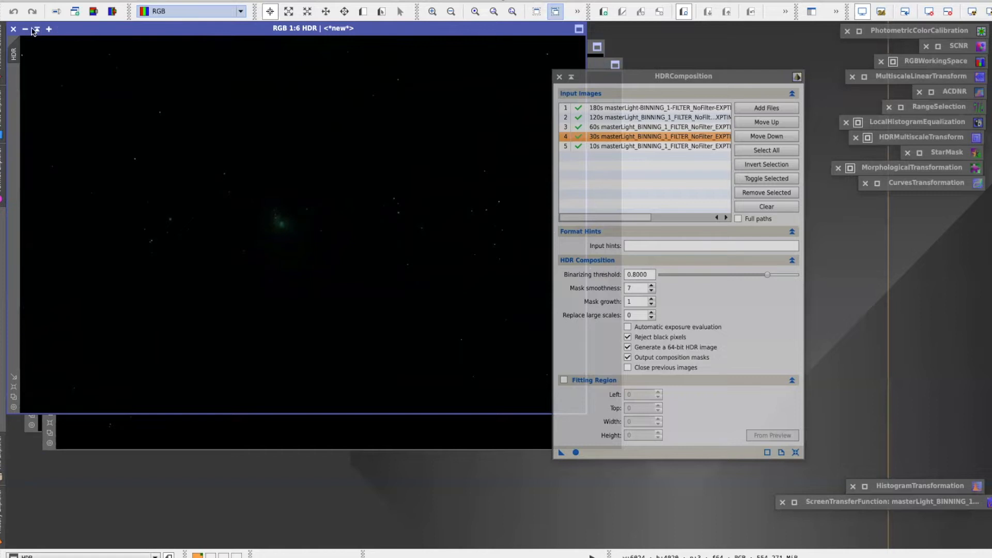
Close the HDR image and both HDR mask images without saving them
left_click(14, 29)
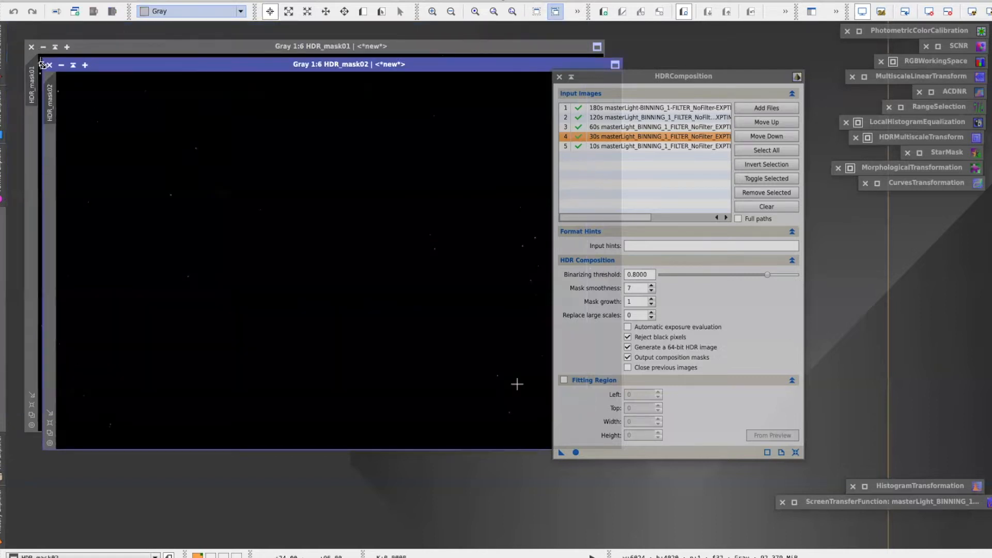
left_click(49, 65)
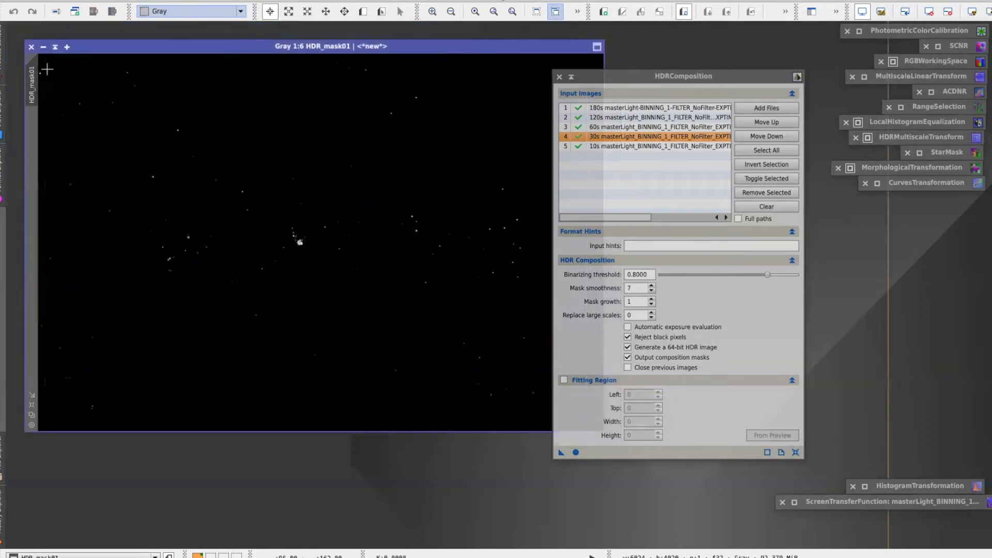
left_click(31, 47)
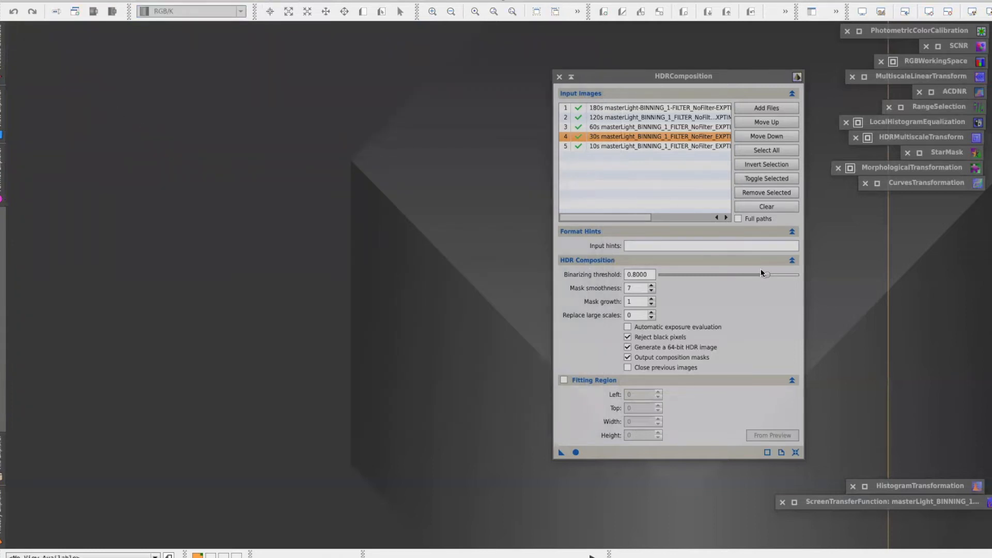
Set the binarizing threshold to 0.3000 and rerun the HDR composition
mouse_move(768, 277)
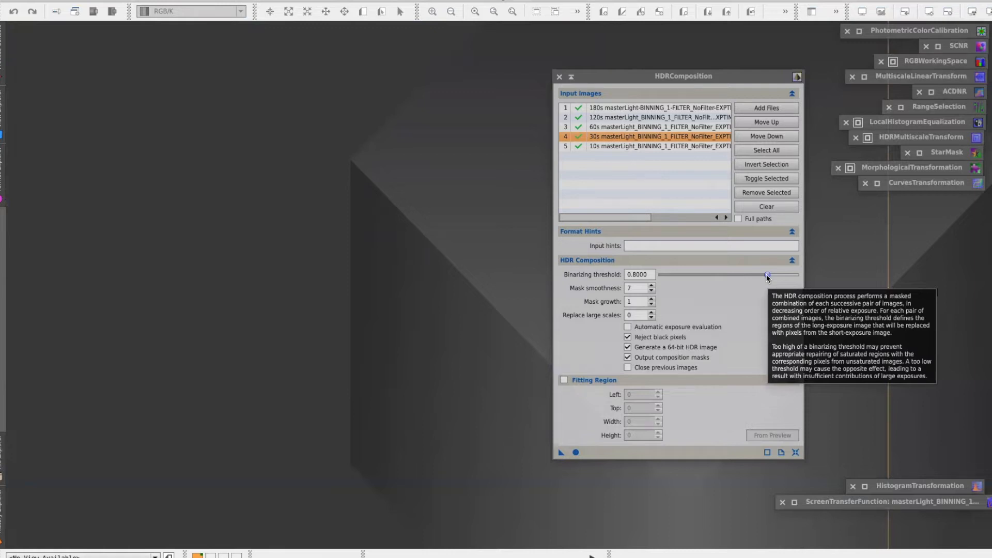
left_click_drag(768, 277, 702, 280)
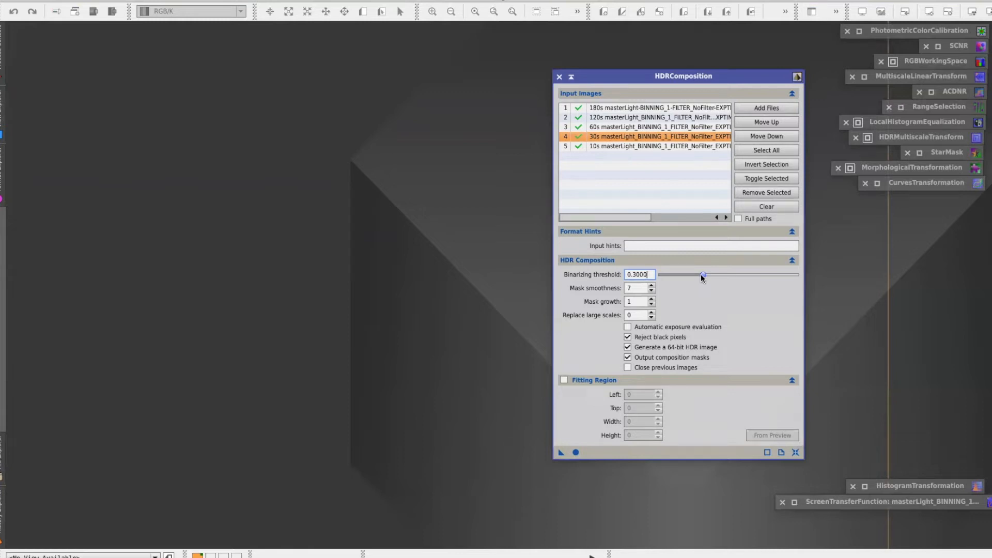
left_click(576, 453)
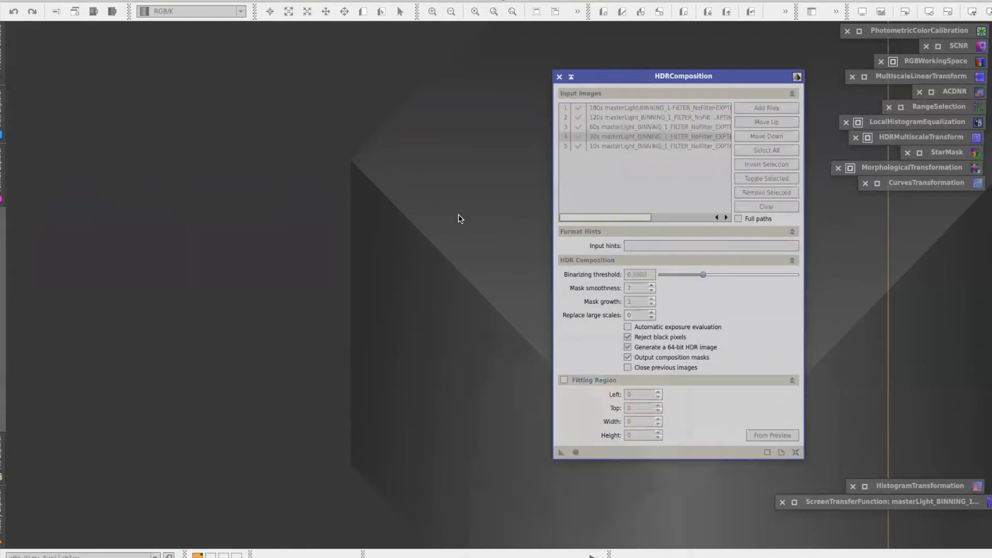
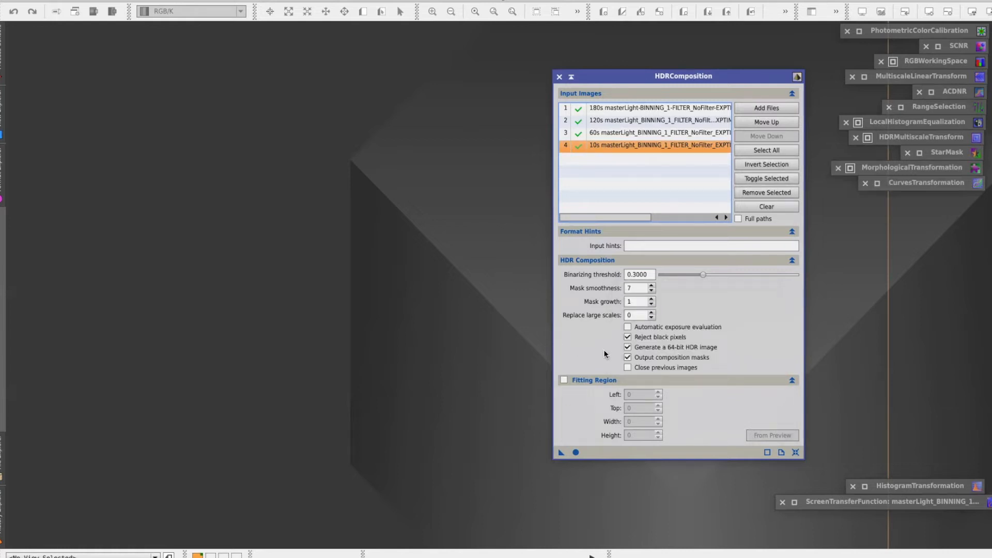
Turn off the output of composition masks and run the HDR composition on the 180s, 120s, 60s and 10s masters
left_click(628, 357)
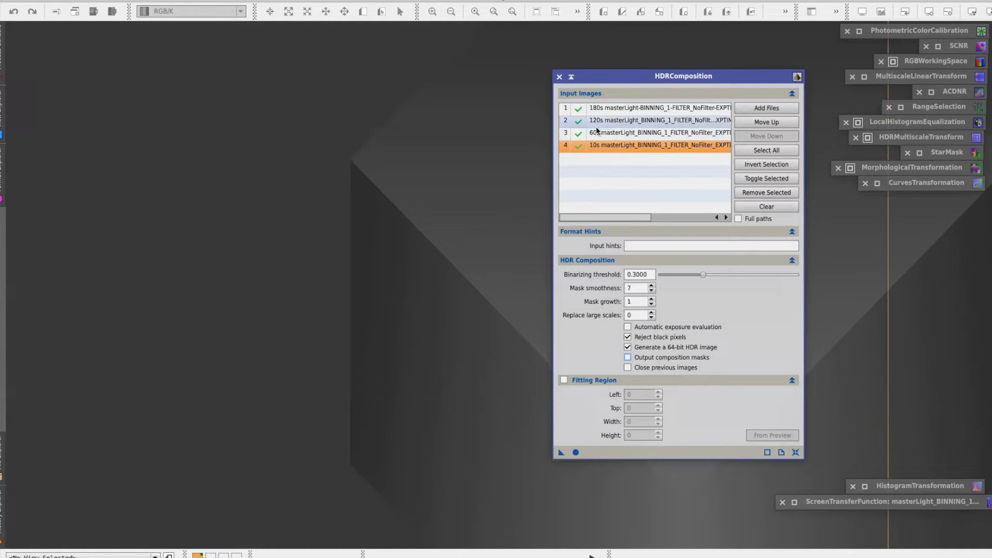
left_click(576, 452)
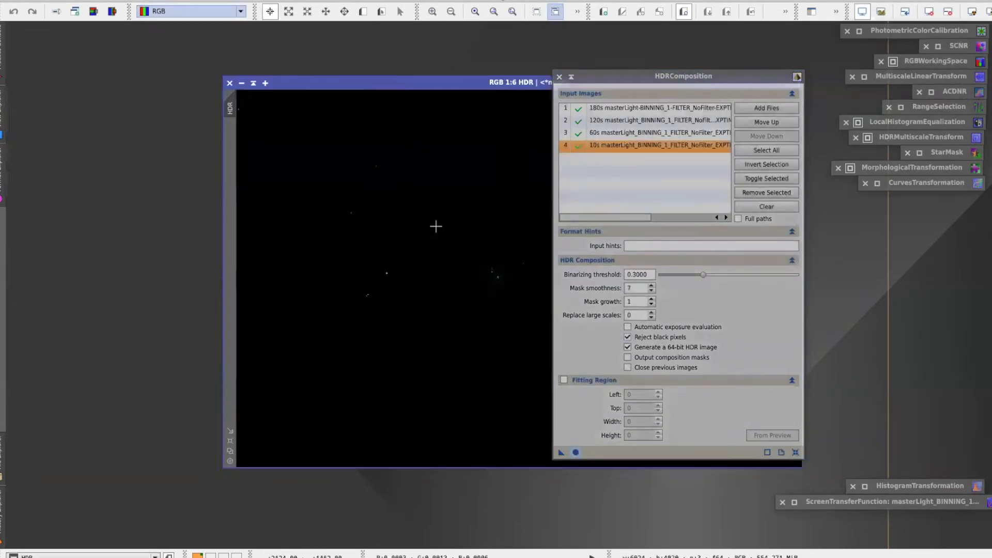
Auto-stretch the display of the new HDR image and close HDRComposition, leaving the image window unobstructed
left_click_drag(431, 84, 215, 95)
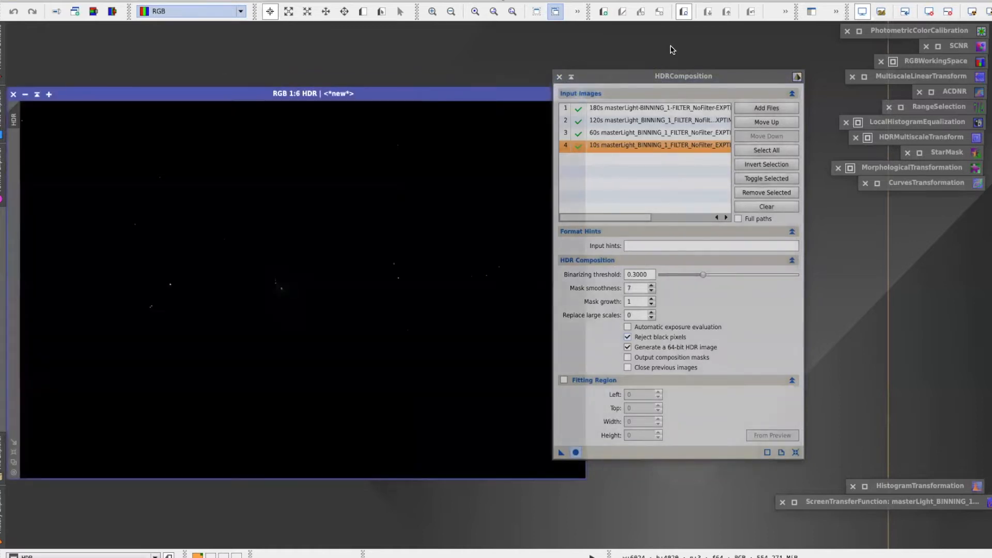
left_click_drag(768, 79, 836, 97)
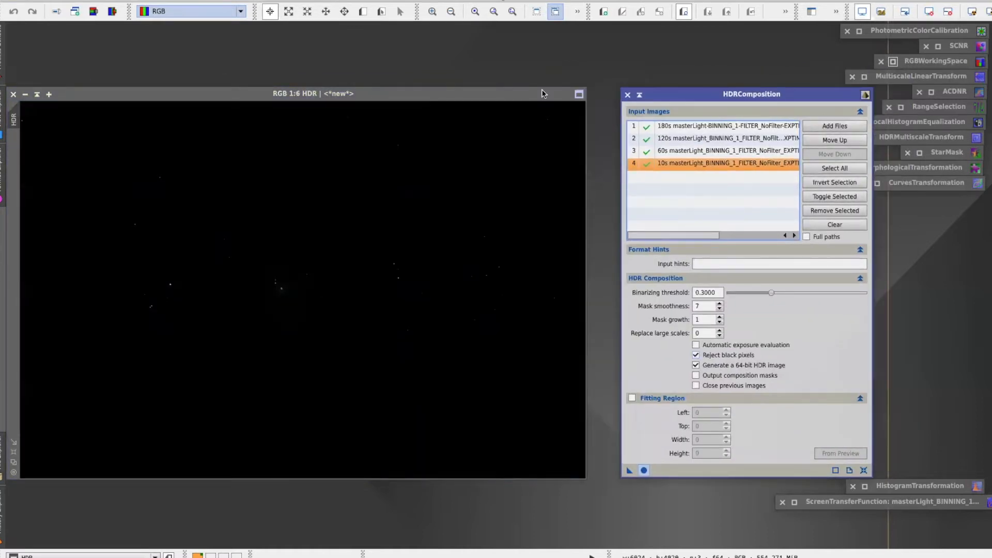
left_click_drag(535, 96, 558, 94)
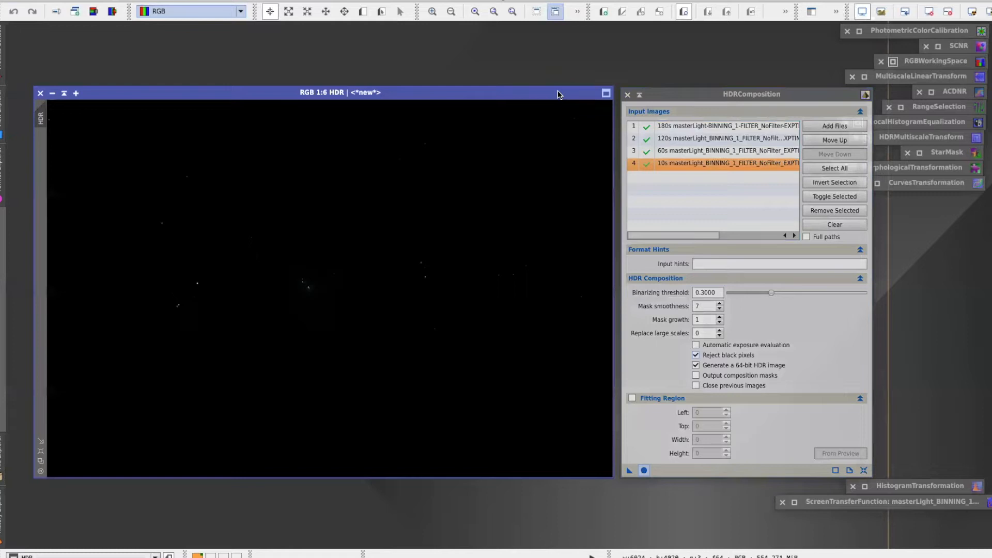
left_click(971, 14)
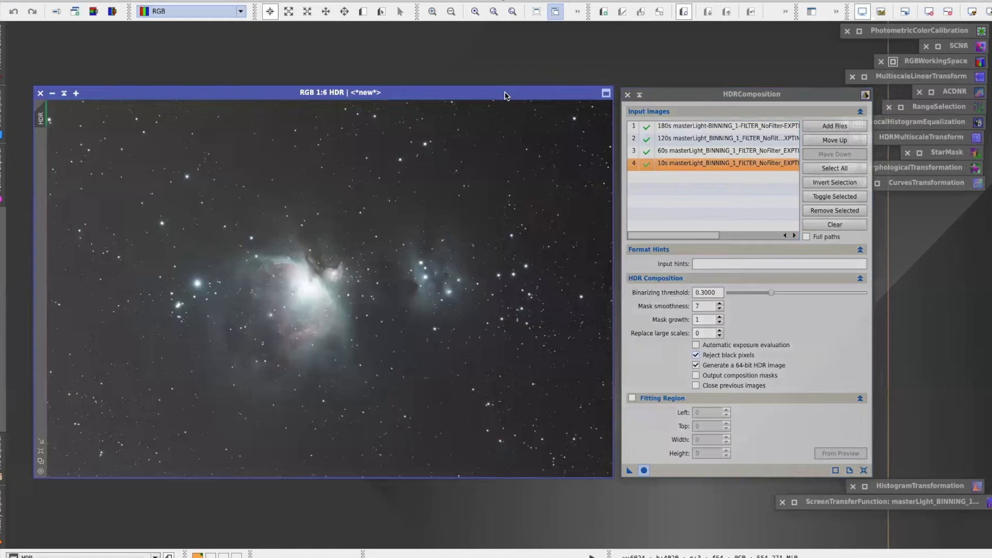
left_click(628, 96)
left_click_drag(552, 94, 687, 95)
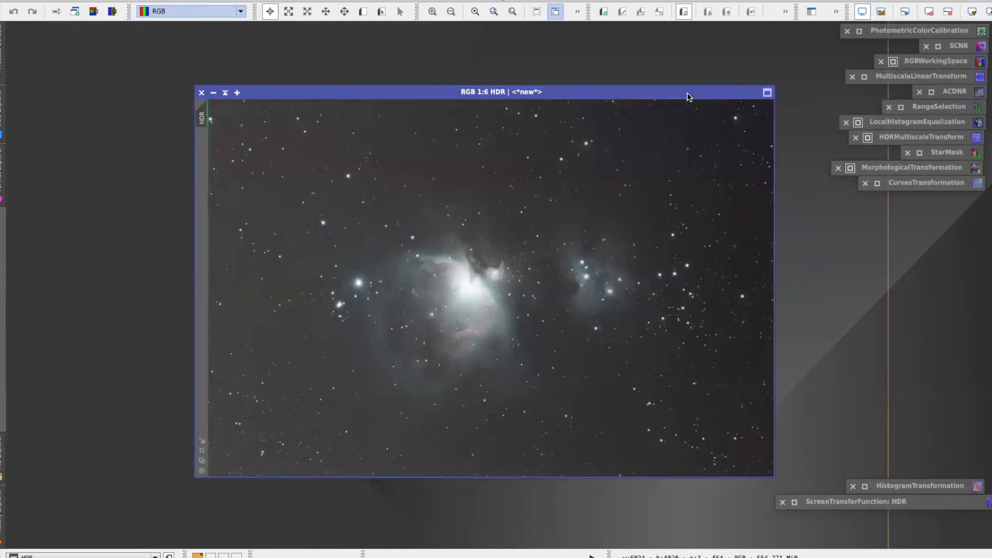
Save the HDR image as HDR.xisf in the master folder with 64-bit IEEE 754 floating point samples
left_click(78, 1)
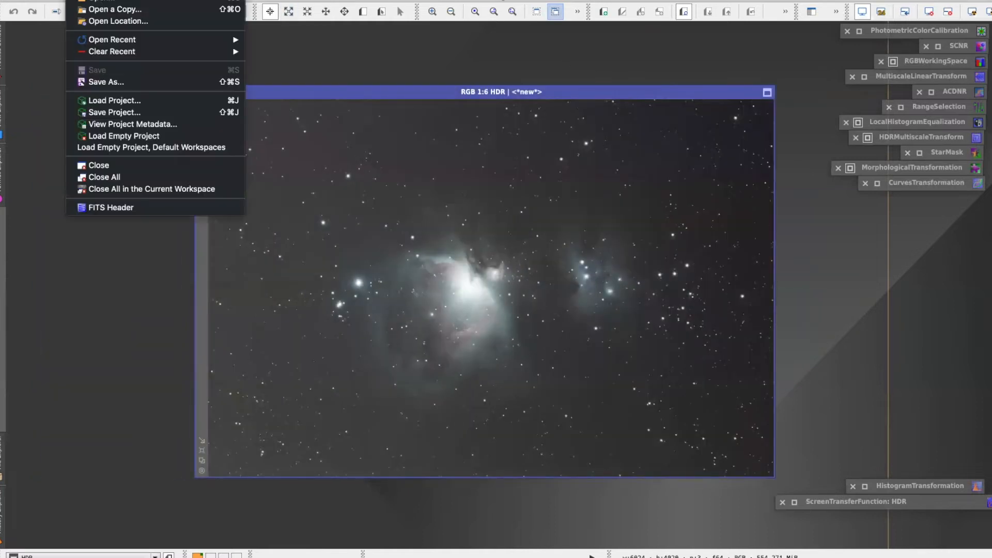
left_click(111, 81)
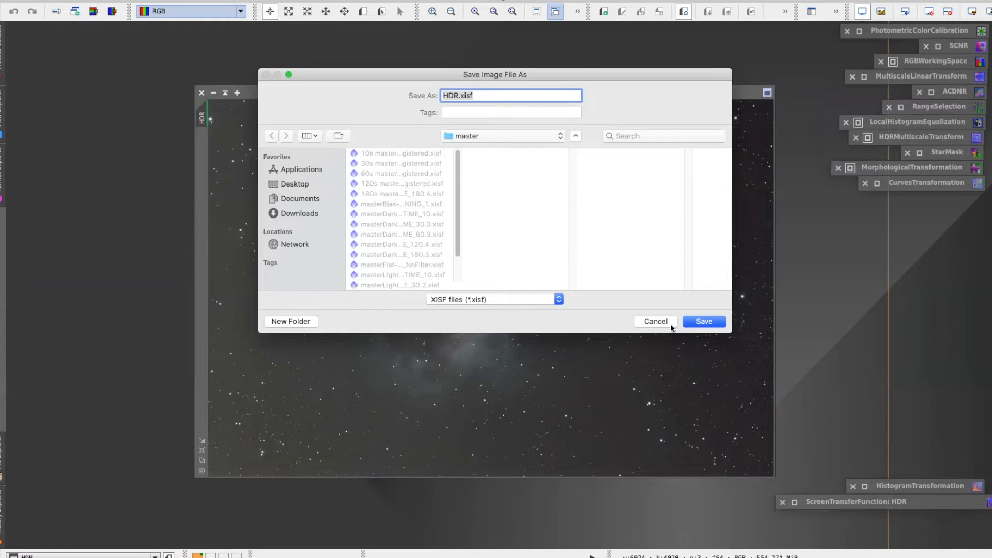
left_click(705, 320)
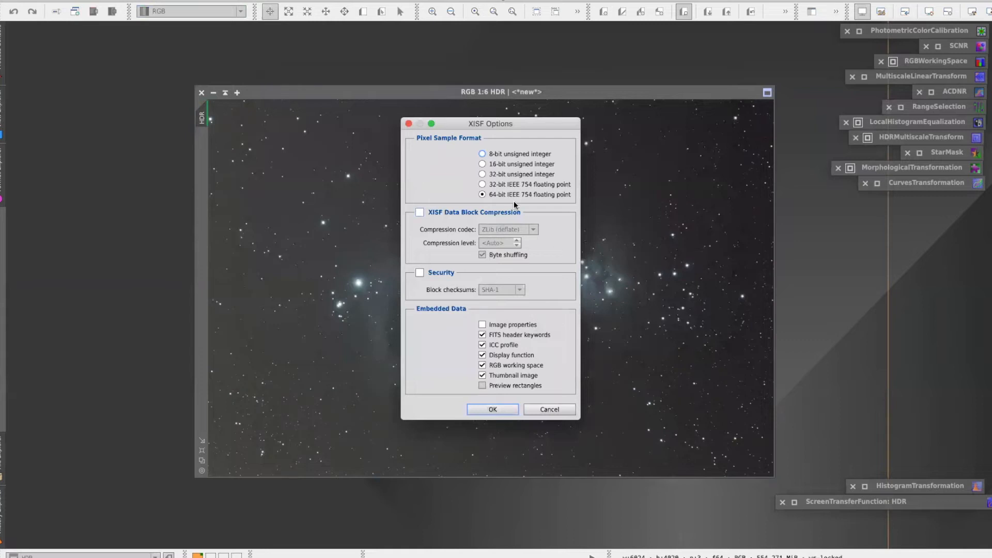
left_click(494, 409)
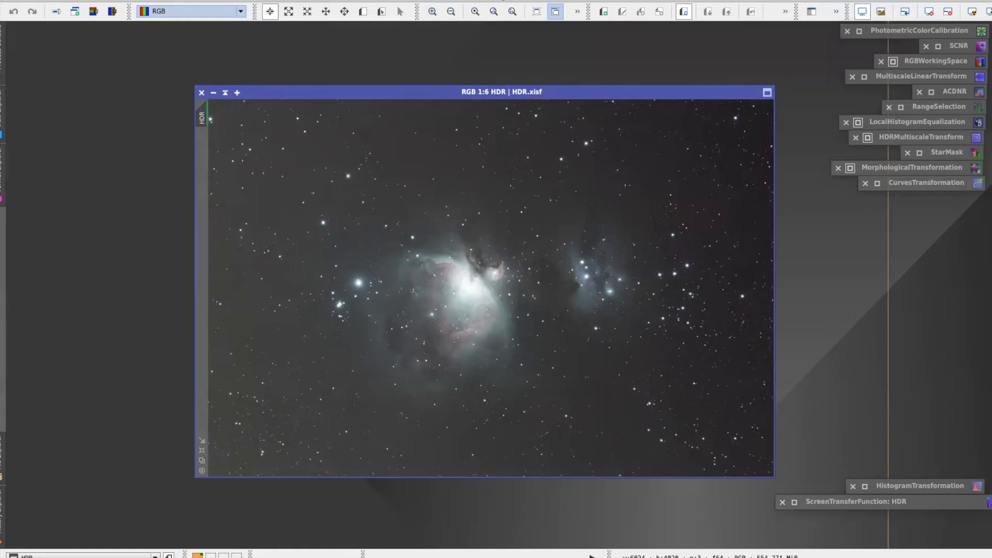
Rotate the HDR image by 180 degrees
left_click(154, 0)
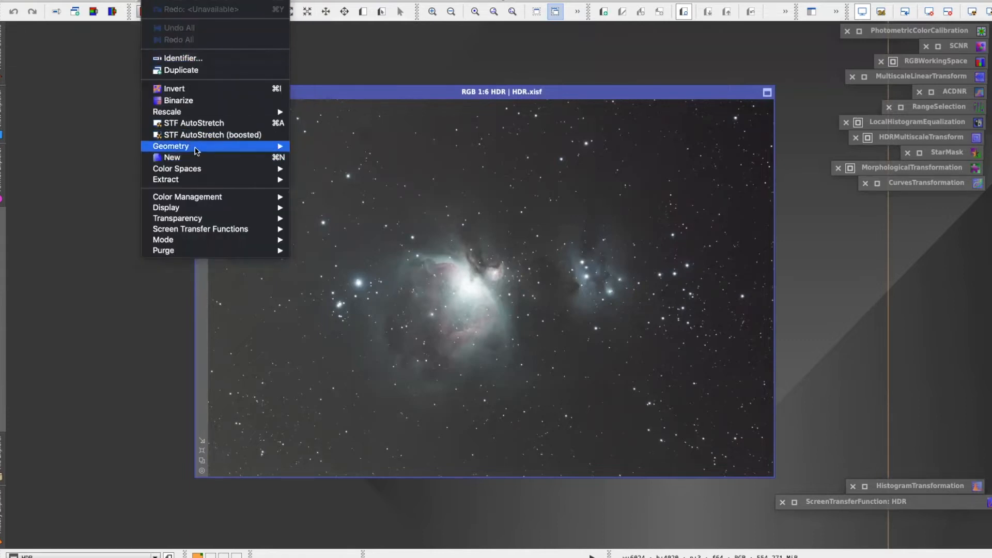
mouse_move(198, 146)
left_click(358, 149)
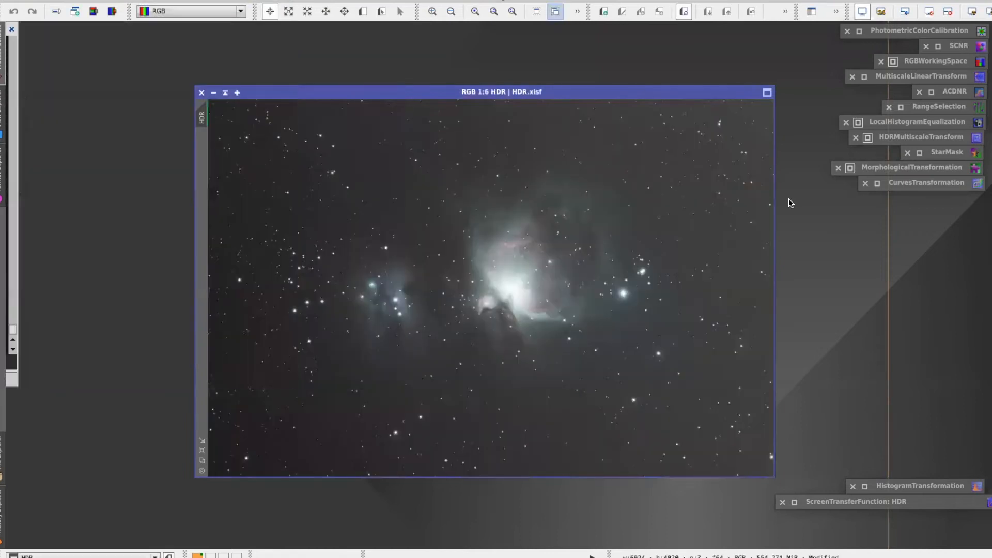
left_click_drag(628, 93, 590, 64)
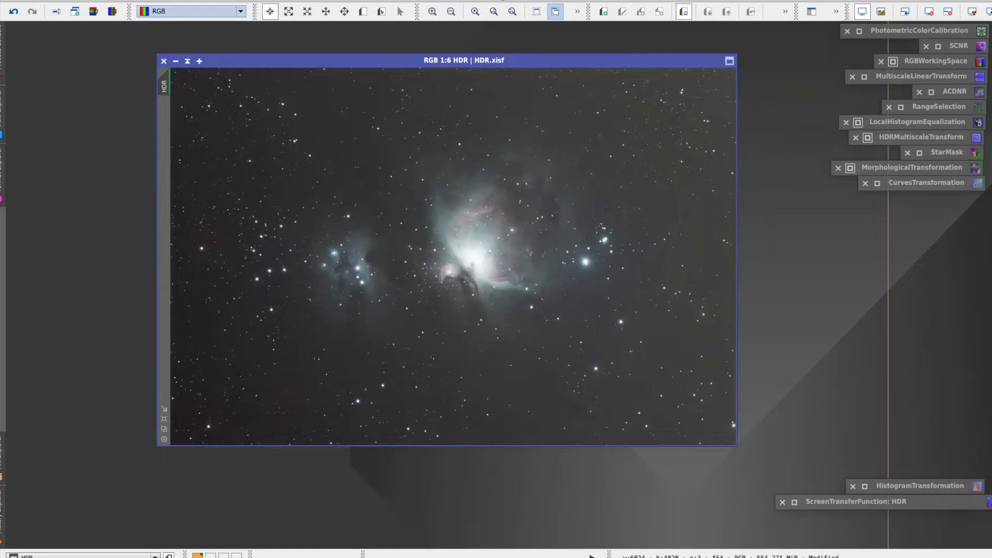
Start DynamicCrop on the HDR image and draw a crop region about 5466 by 3540 pixels around the nebula
left_click(153, 1)
mouse_move(258, 1)
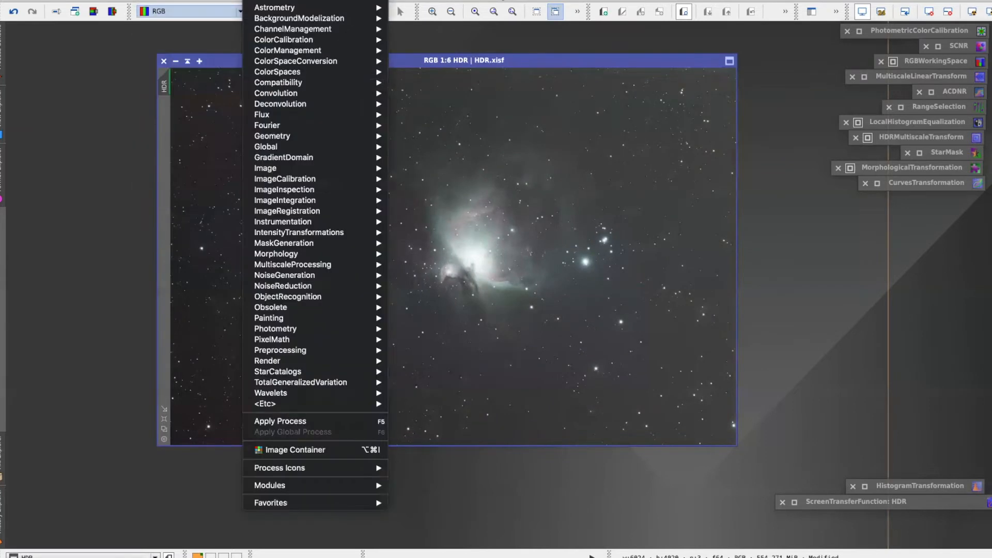
mouse_move(315, 1)
scroll(454, 187, "down", 5)
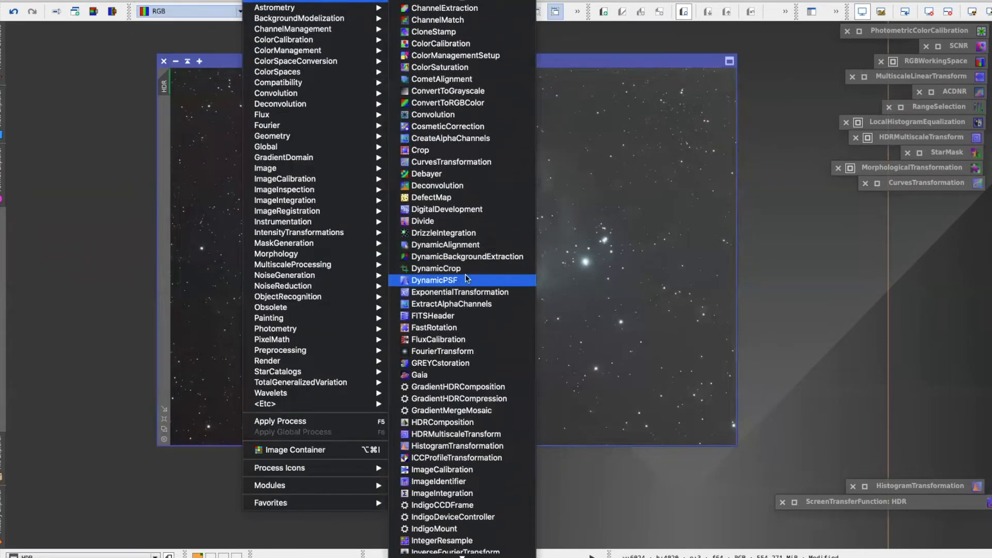
left_click(465, 268)
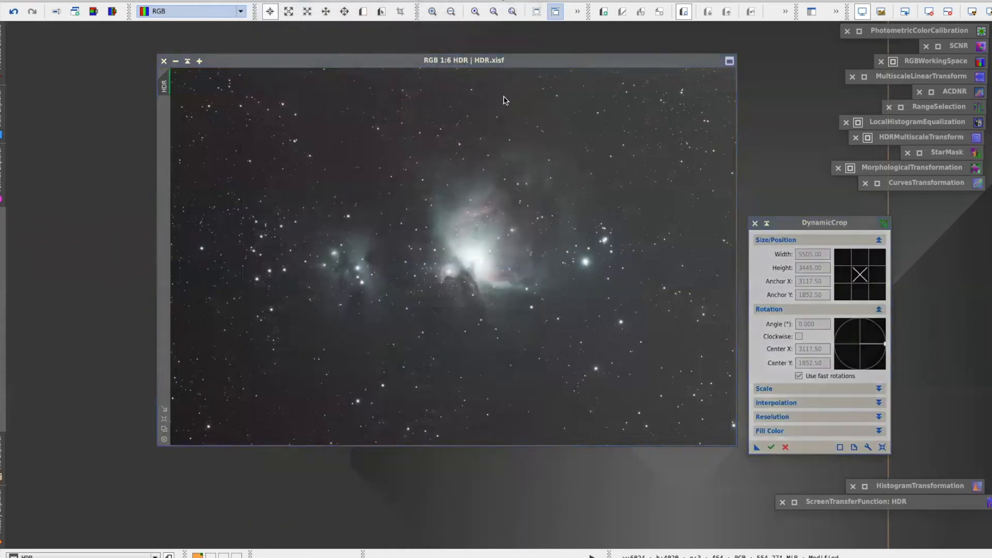
left_click_drag(579, 60, 516, 104)
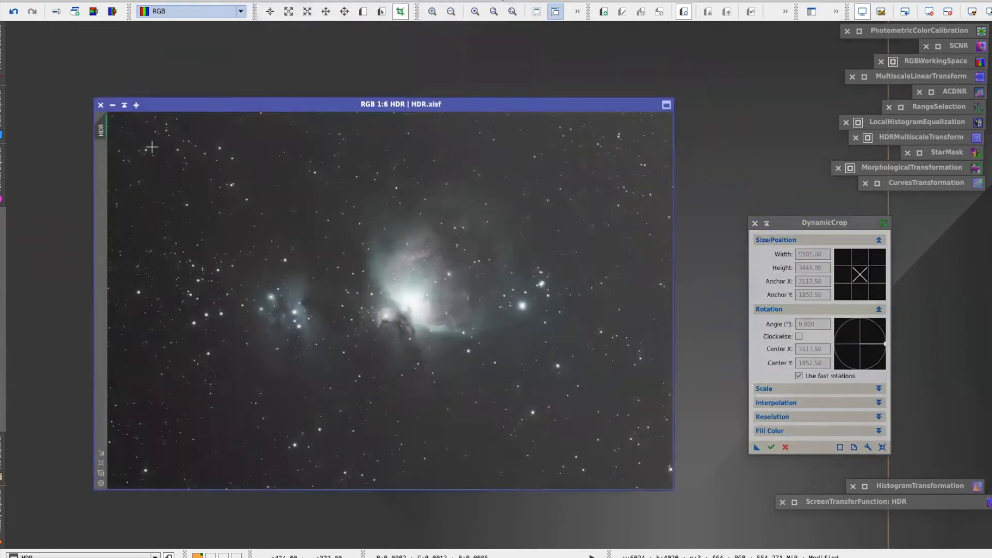
mouse_move(135, 134)
left_mouse_down()
mouse_move(503, 339)
mouse_move(649, 454)
mouse_move(650, 467)
left_mouse_up()
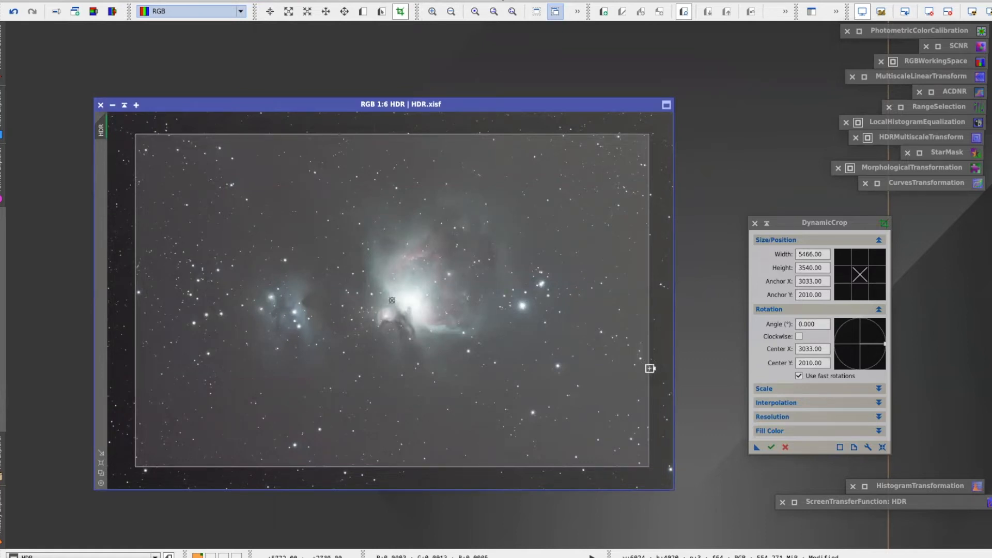
Tighten three edges of the crop region to about 5100 by 3102 pixels and apply the crop
left_click_drag(650, 369, 615, 369)
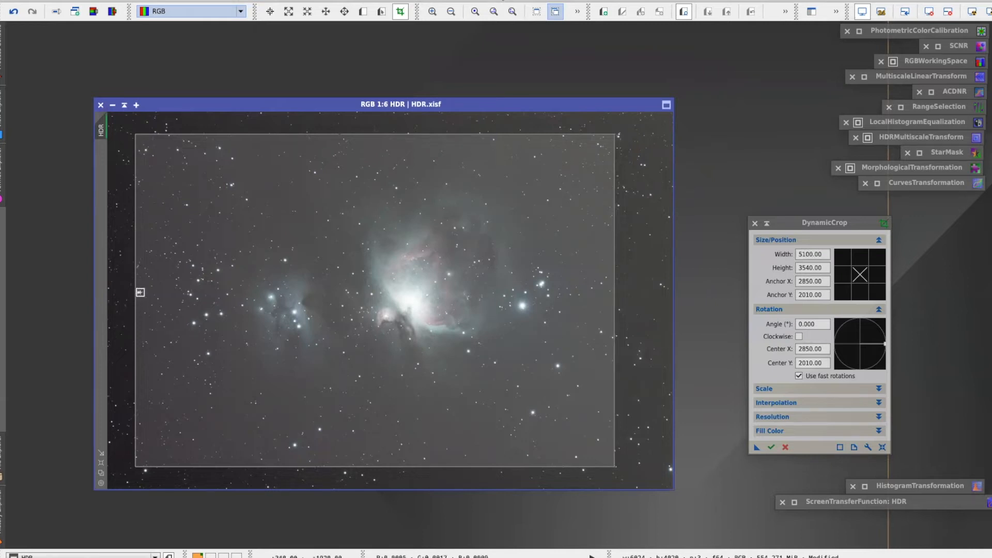
left_click_drag(384, 133, 384, 155)
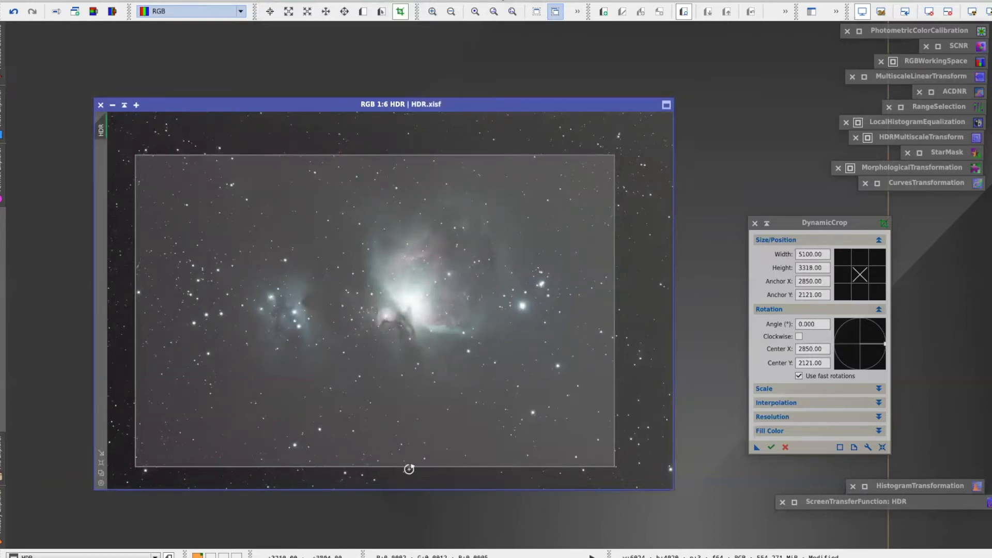
left_click_drag(410, 467, 410, 448)
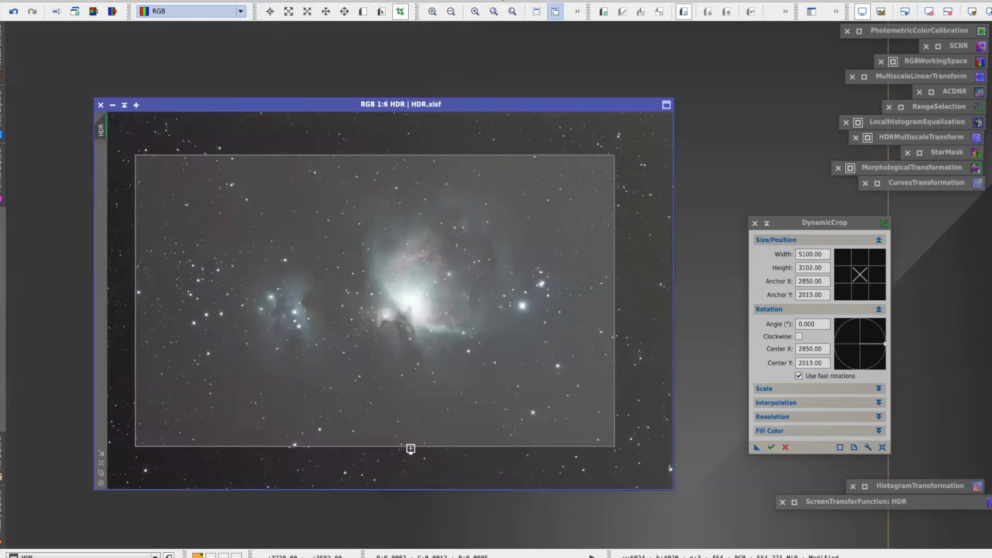
left_click(770, 447)
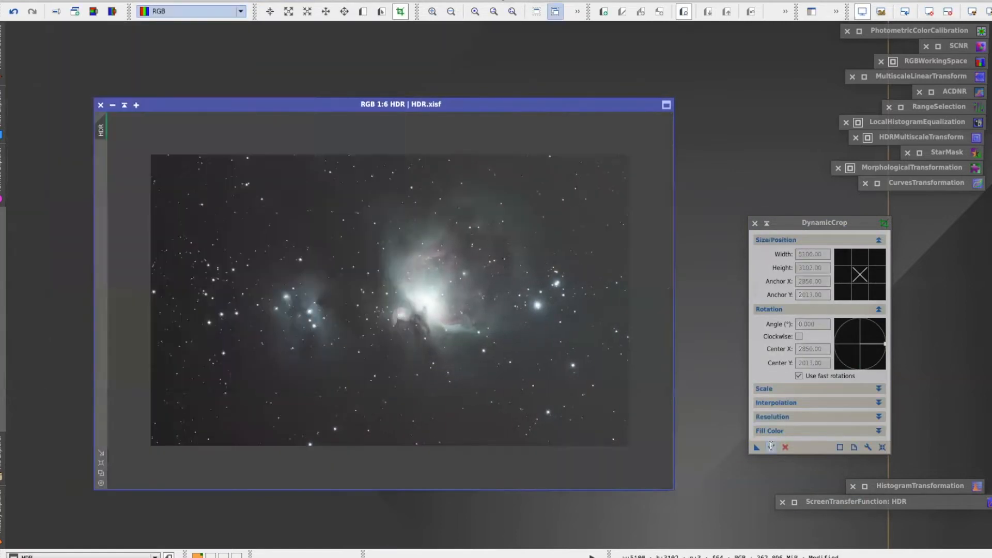
Fit the window and zoom to the cropped HDR image, and close DynamicCrop
left_click(101, 462)
left_click_drag(491, 103, 430, 42)
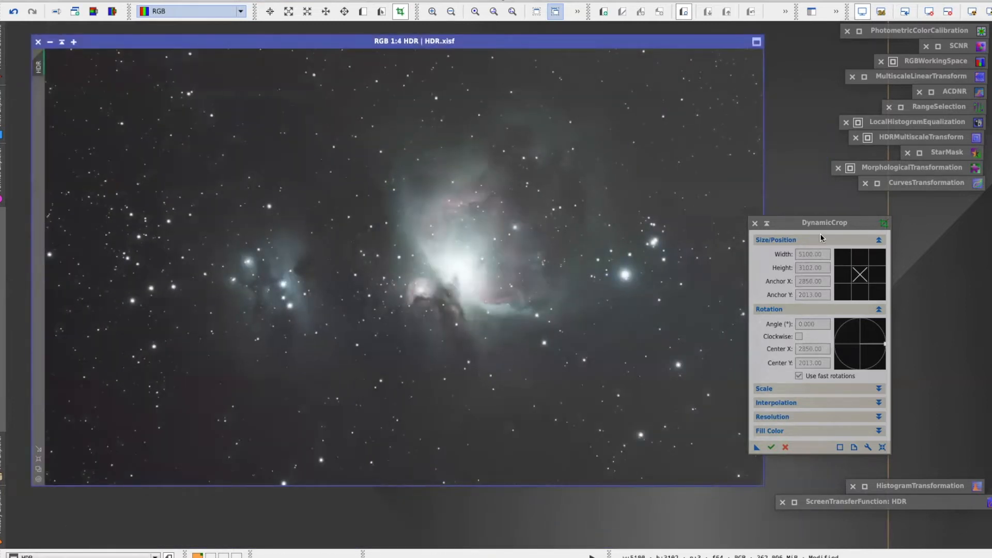
left_click(755, 223)
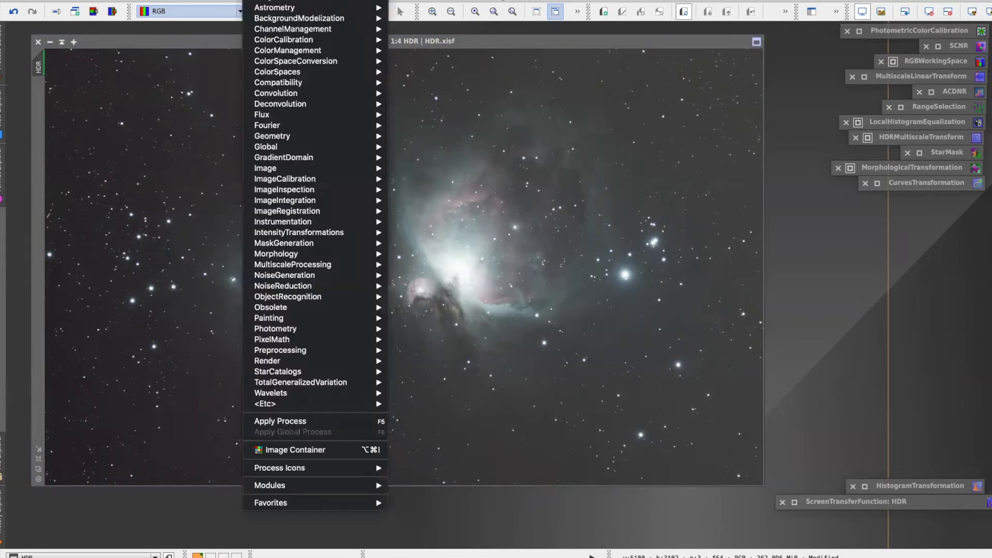
Open DynamicBackgroundExtraction and place the HDR image window beside it
mouse_move(361, 2)
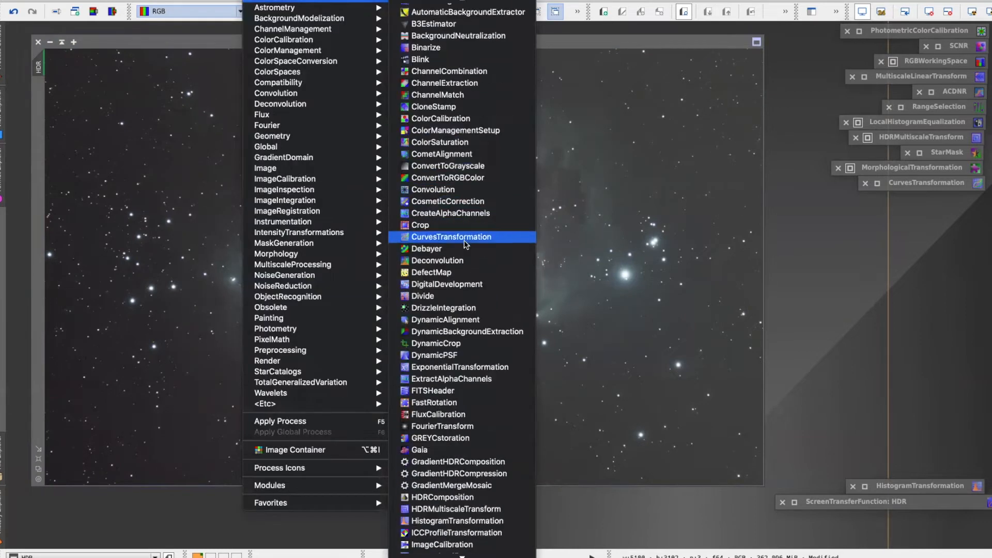
scroll(463, 241, "down", 3)
left_click(462, 287)
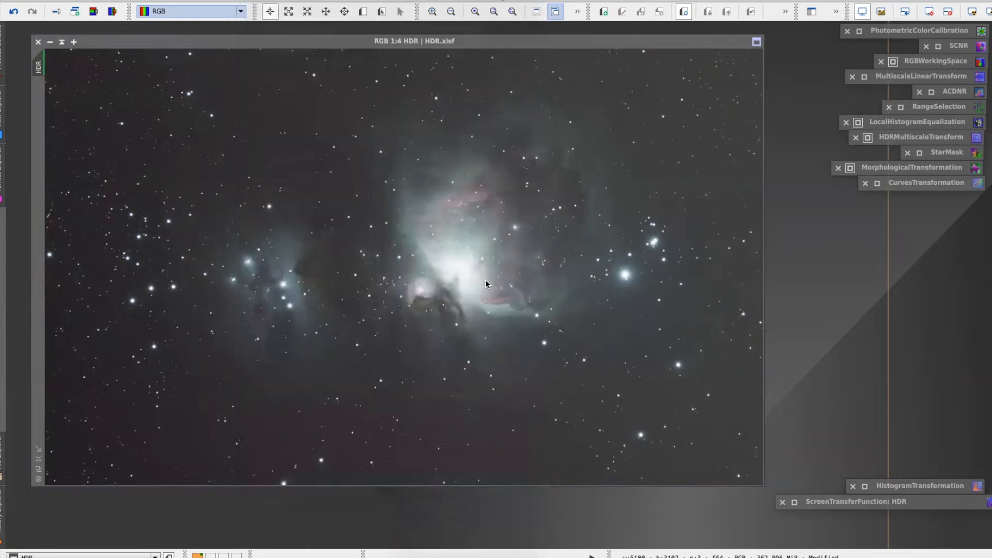
left_click_drag(667, 43, 642, 49)
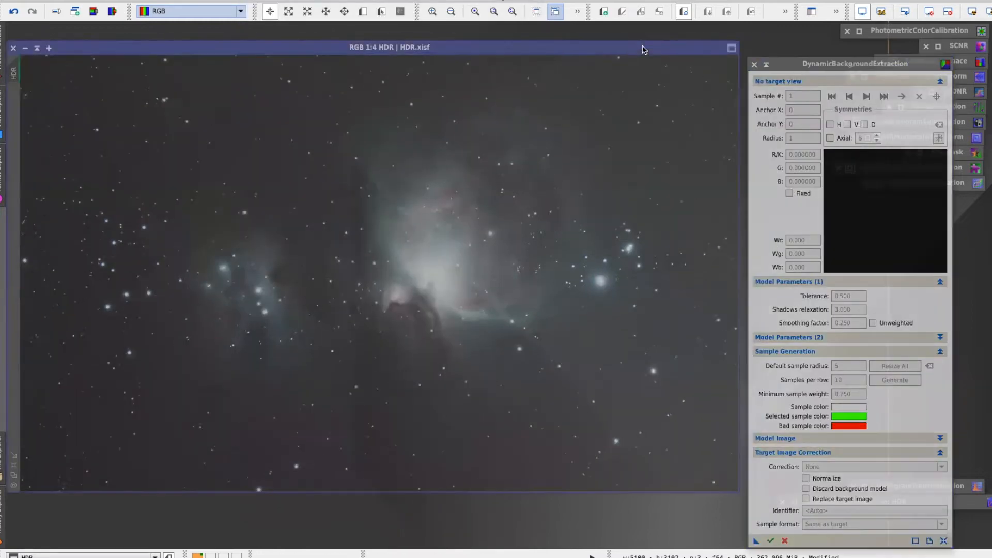
Auto-stretch the display of the cropped HDR image and make it the target view for background extraction
key("ctrl+a")
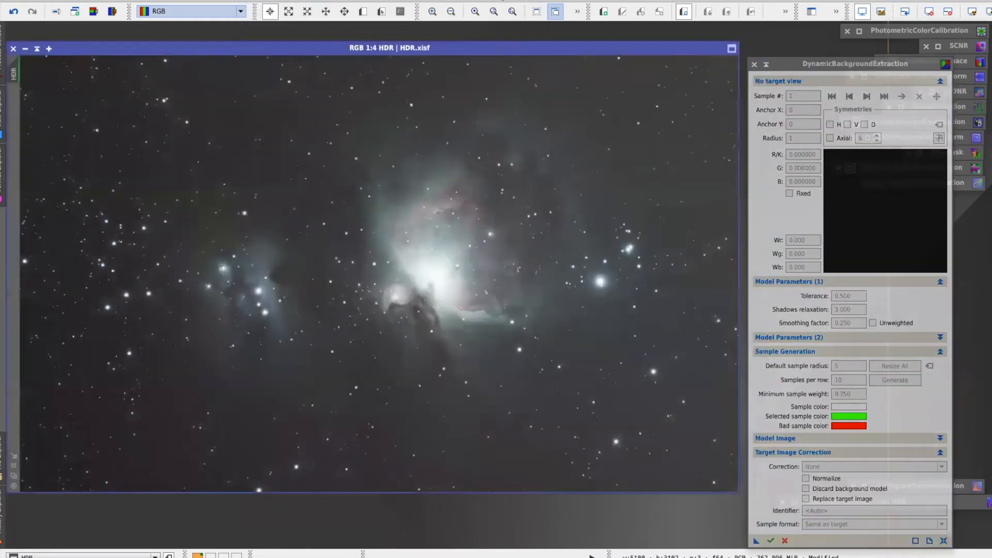
left_click(364, 264)
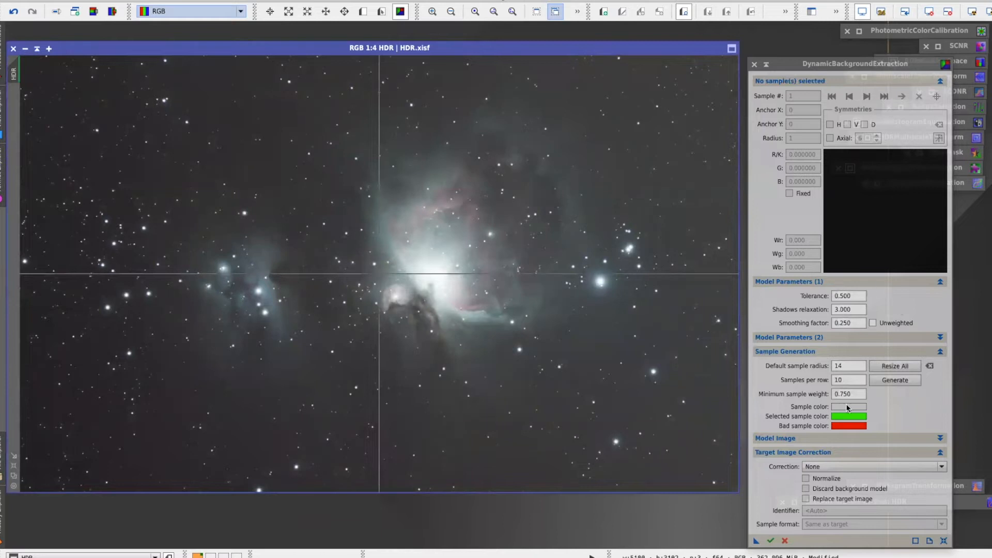
mouse_move(839, 392)
left_click_drag(832, 61, 830, 58)
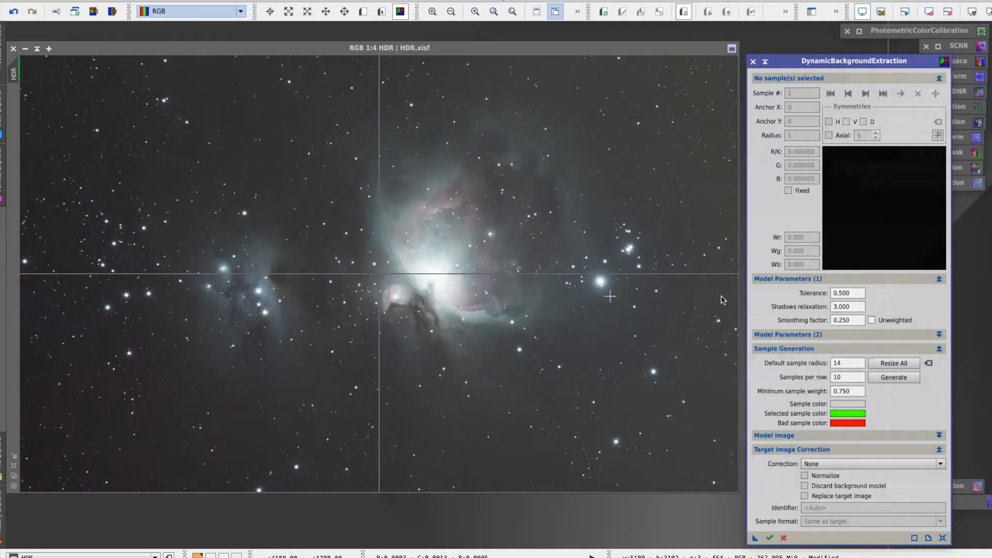
Set the background model tolerance to 1.5 and the default sample radius to 17
triple_click(858, 292)
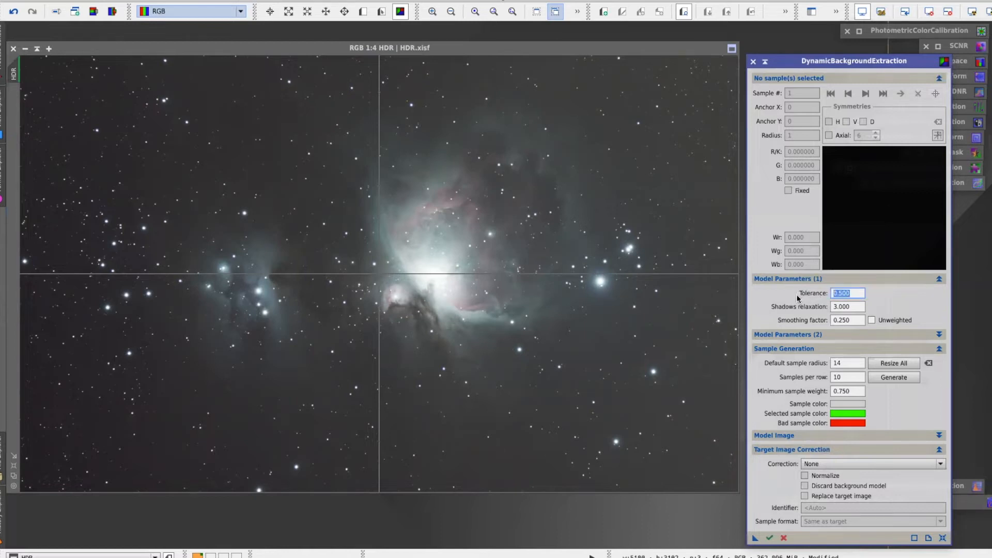
type("1.5")
key("Tab")
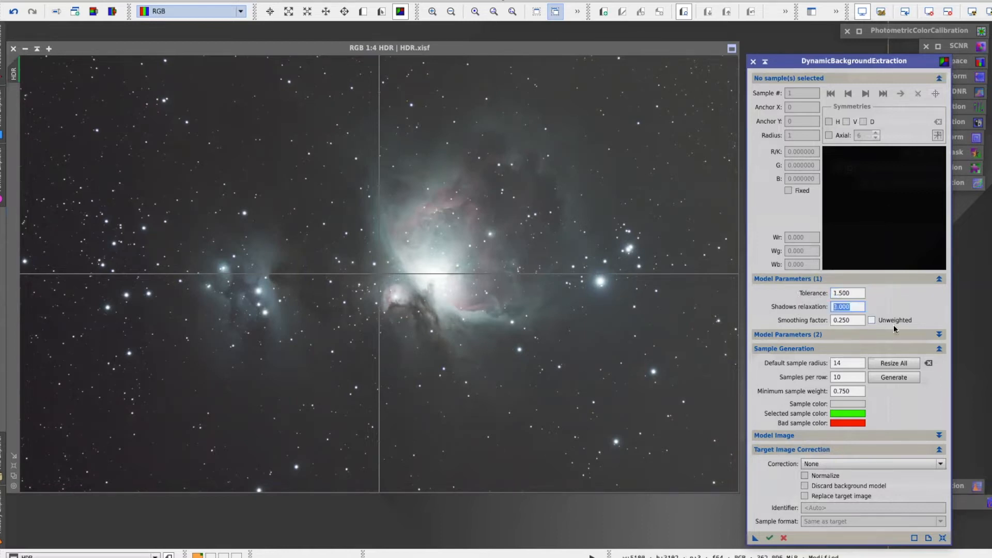
double_click(853, 363)
type("1")
Define a custom sample color with its red component raised to 255
left_click(857, 404)
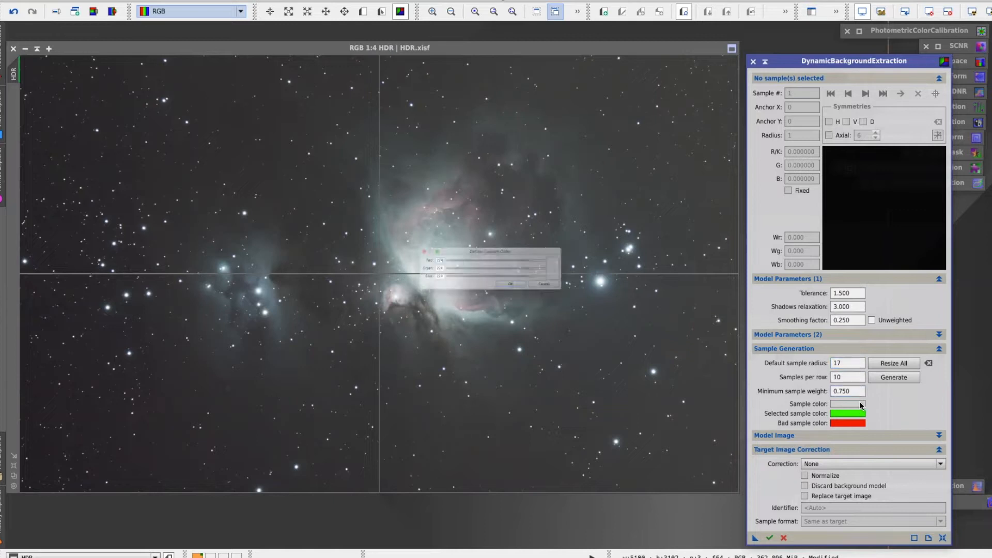
left_click_drag(558, 254, 624, 254)
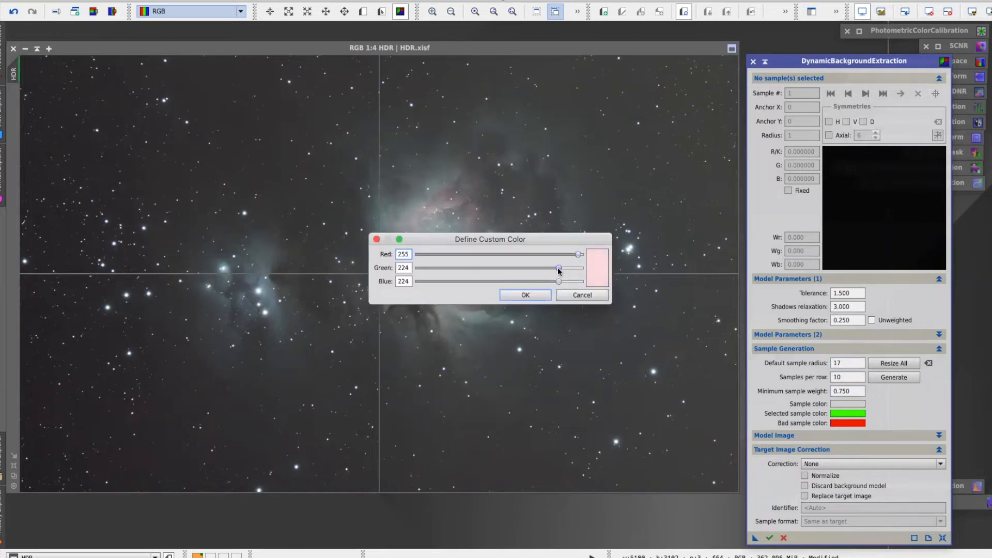
Set the sample color to yellow (255, 255, 0) and generate a background sample grid with 10 samples per row
left_click_drag(558, 267, 609, 272)
double_click(403, 281)
type("0")
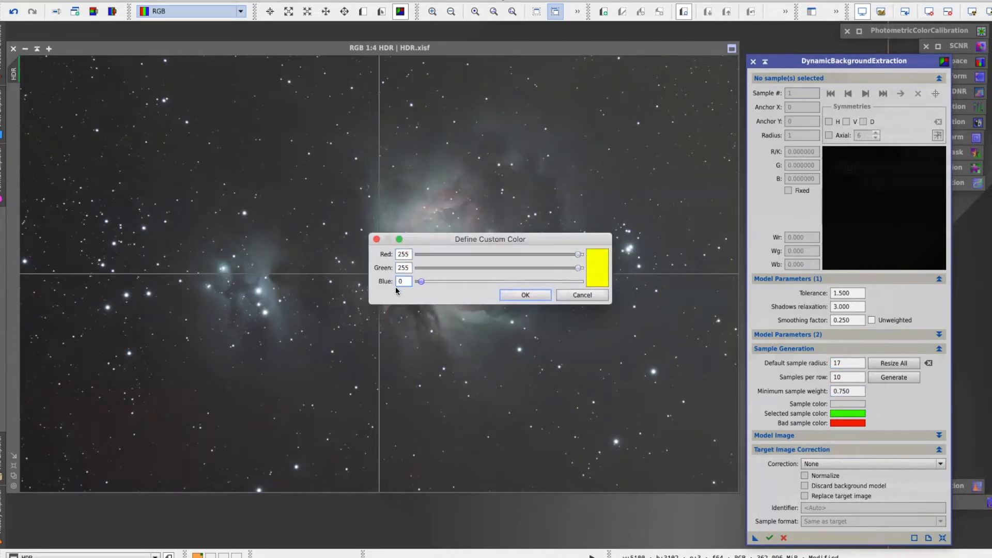
left_click(513, 295)
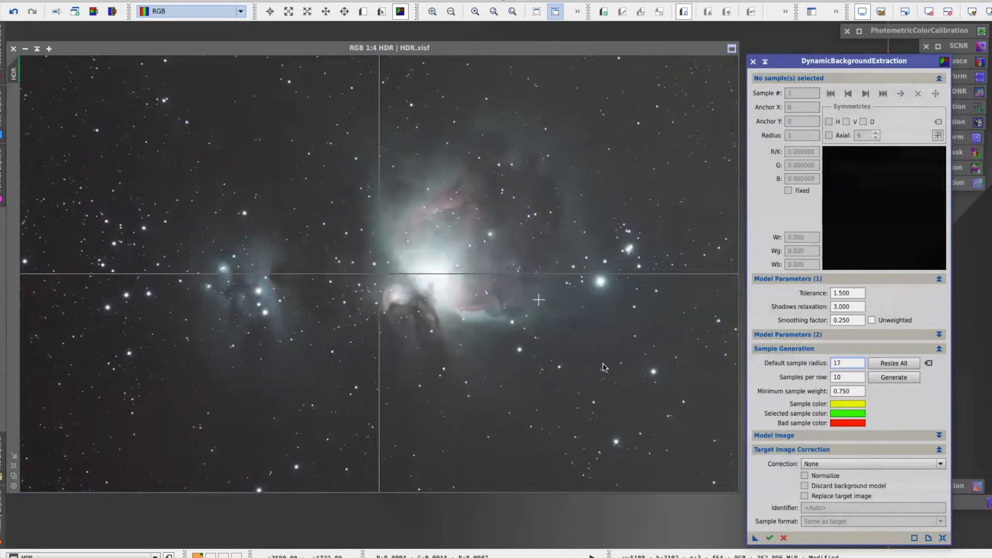
left_click(889, 378)
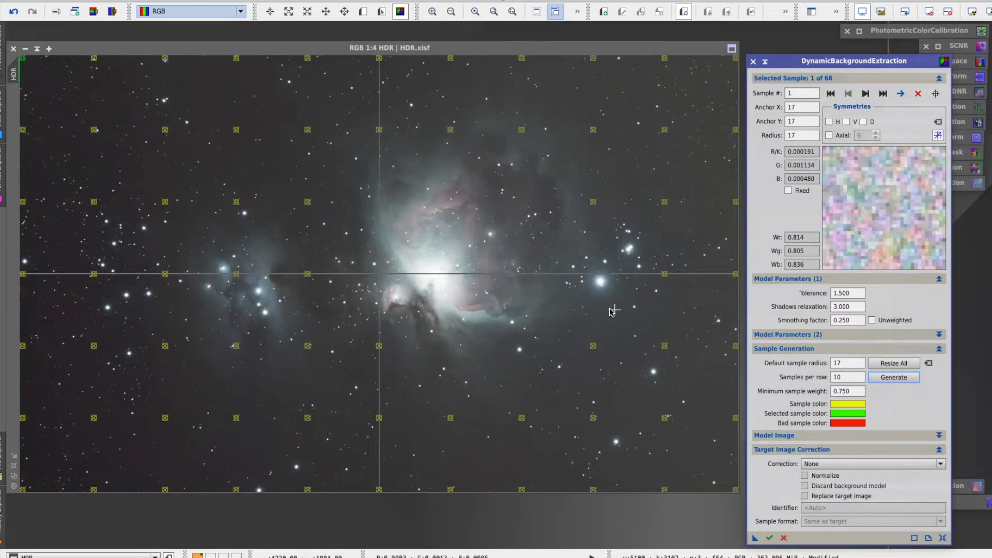
Check the first six samples along the image's left edge and shift samples 3 and 6 onto star-free sky
left_click(865, 94)
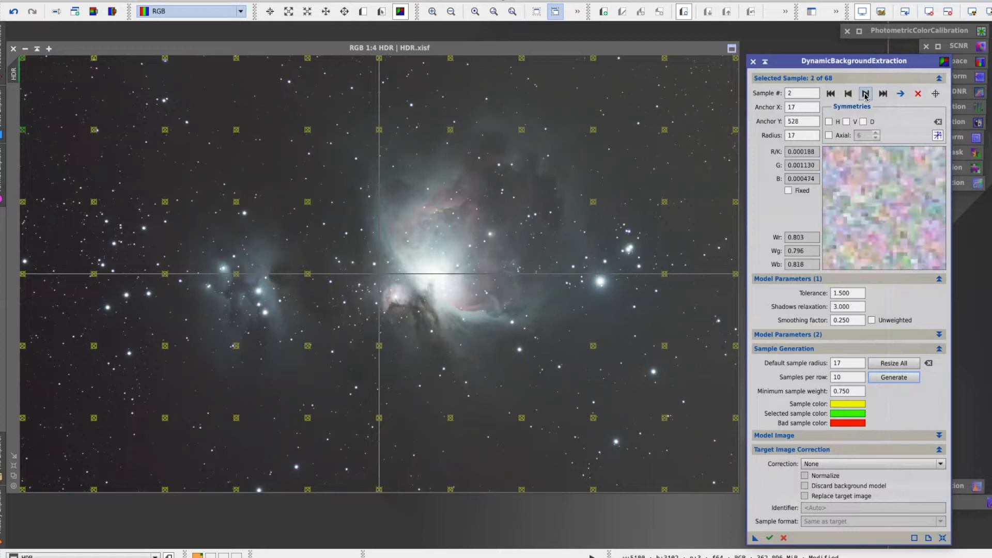
left_click(865, 93)
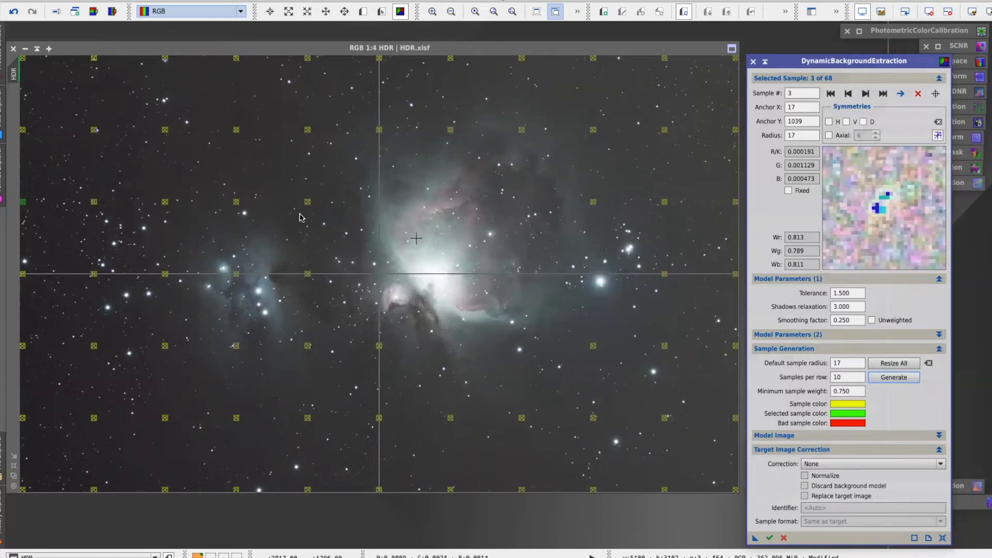
left_click_drag(27, 206, 27, 201)
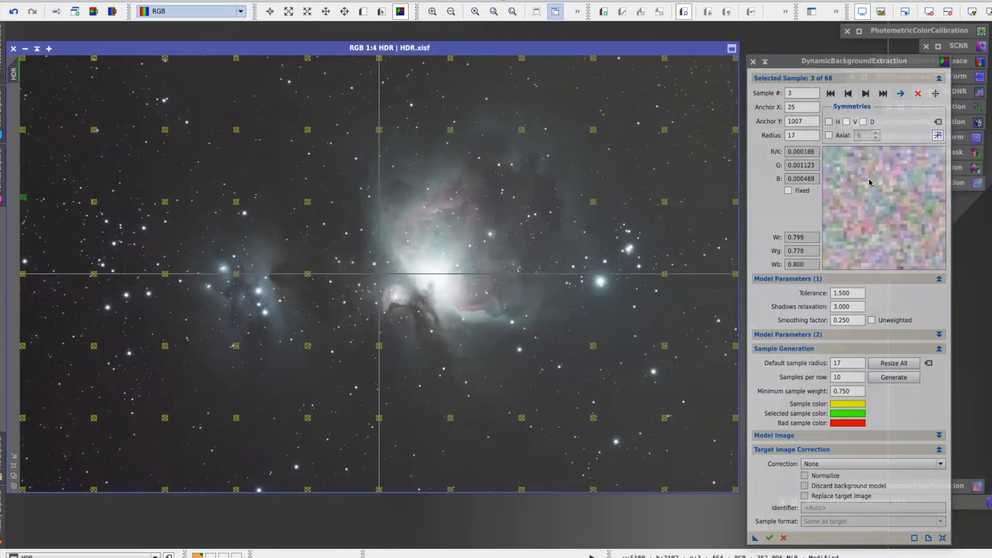
left_click(866, 93)
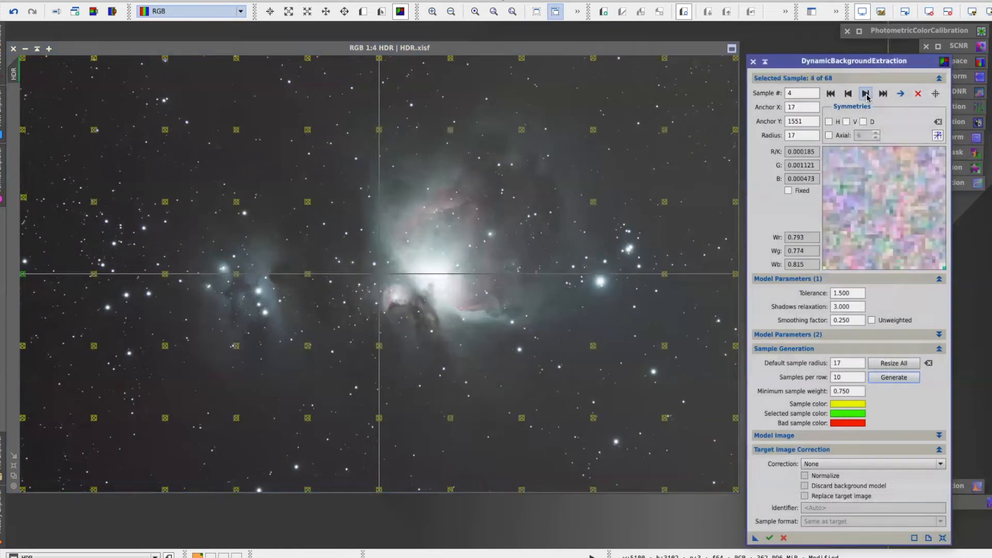
left_click(866, 94)
left_click(866, 94)
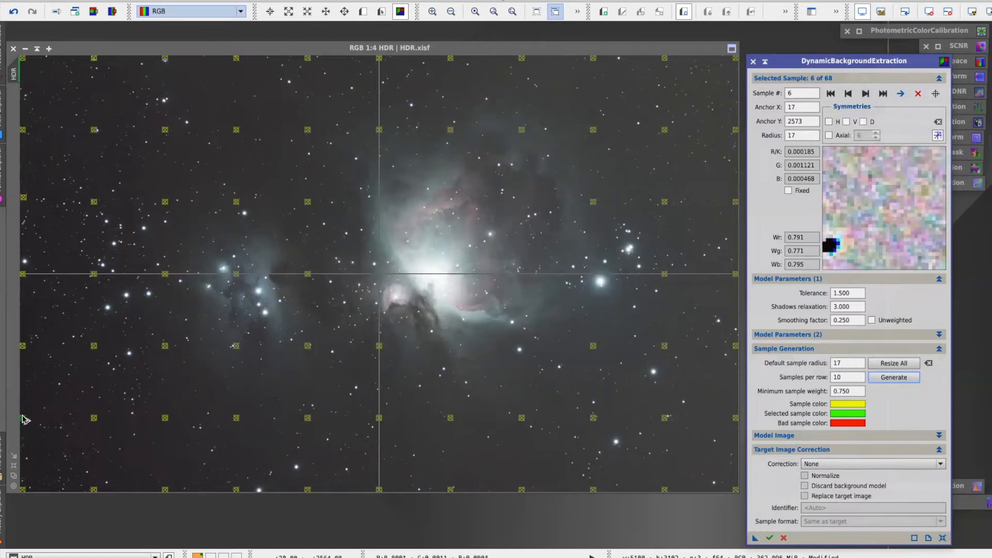
left_click_drag(24, 422, 28, 418)
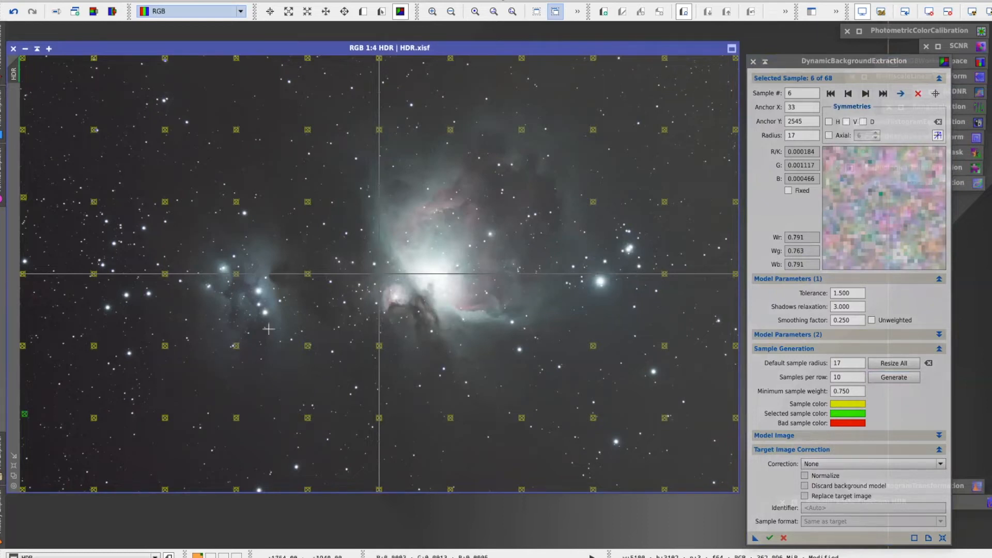
Move samples 8 and 9 in the second sample column onto nearby background clear of stars
left_click(865, 93)
left_click(865, 94)
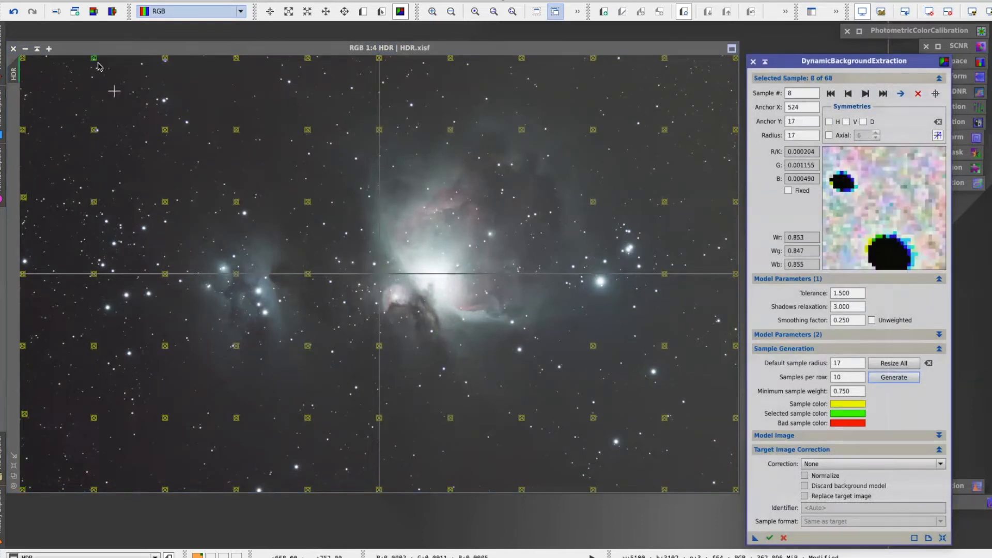
left_click_drag(96, 61, 101, 63)
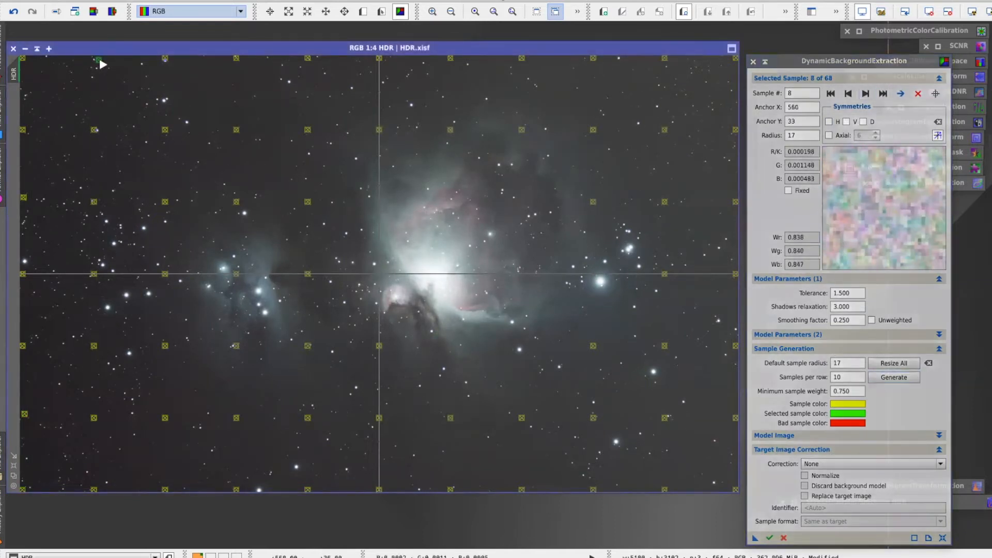
left_click(865, 94)
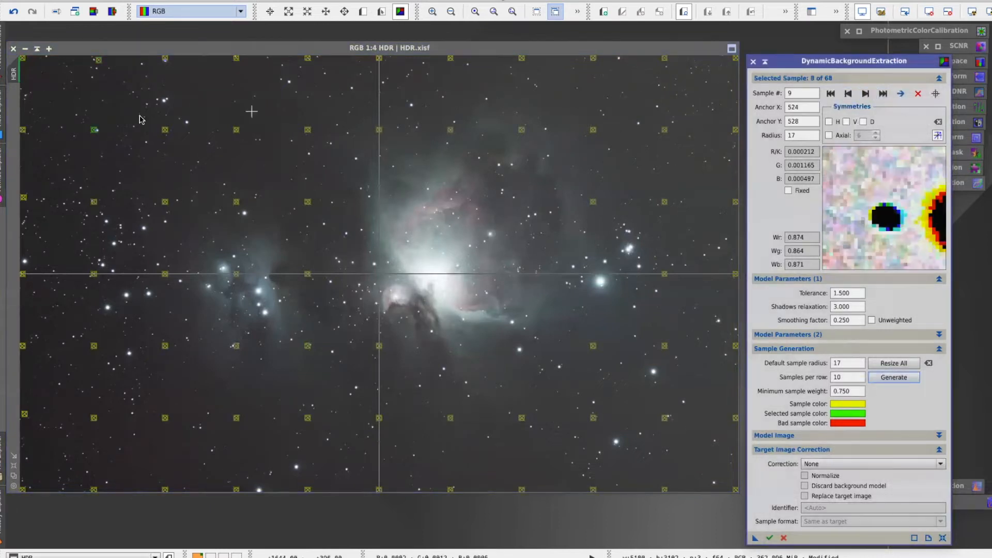
left_click_drag(93, 129, 95, 127)
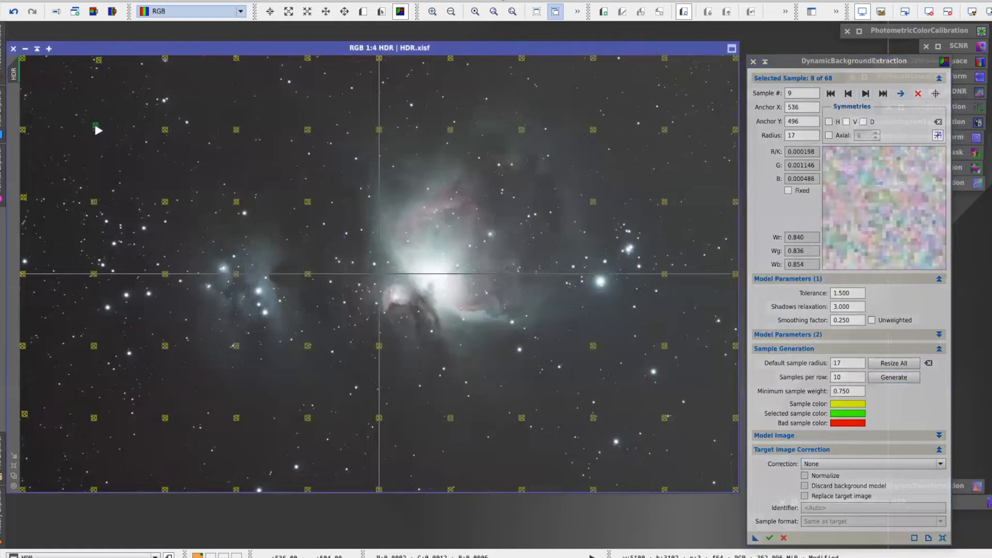
Reposition samples 10 and 11 in the second sample column away from the neighboring stars
left_click(865, 94)
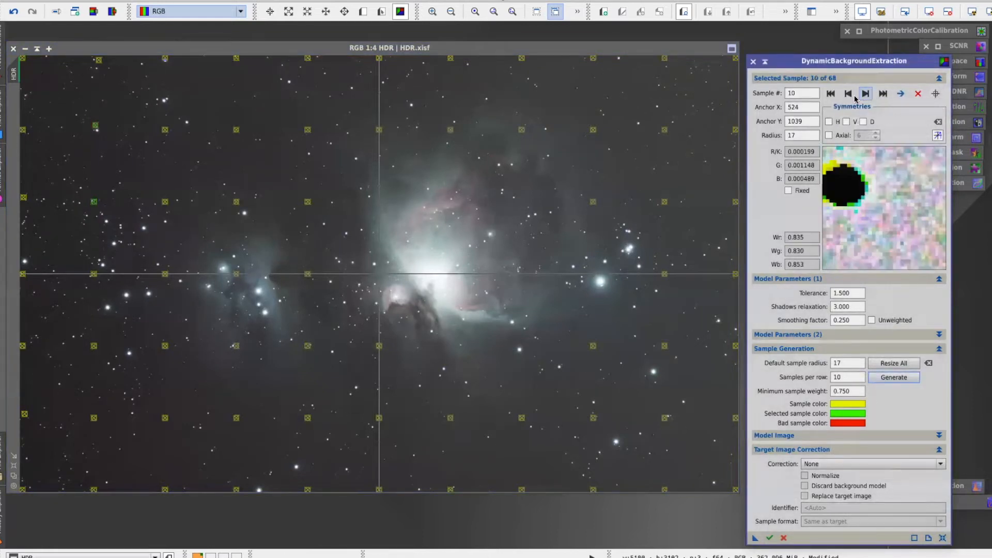
left_click_drag(97, 208, 102, 202)
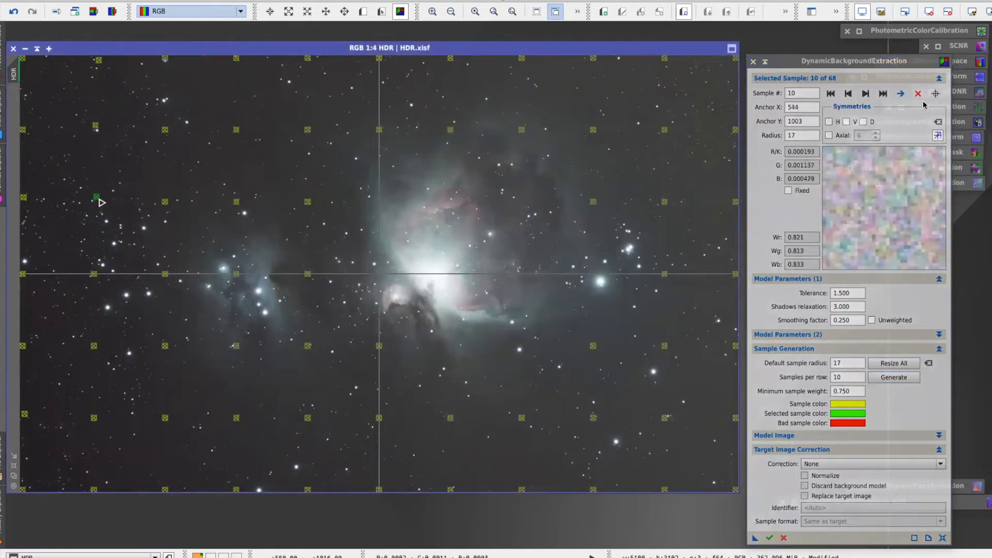
left_click(865, 93)
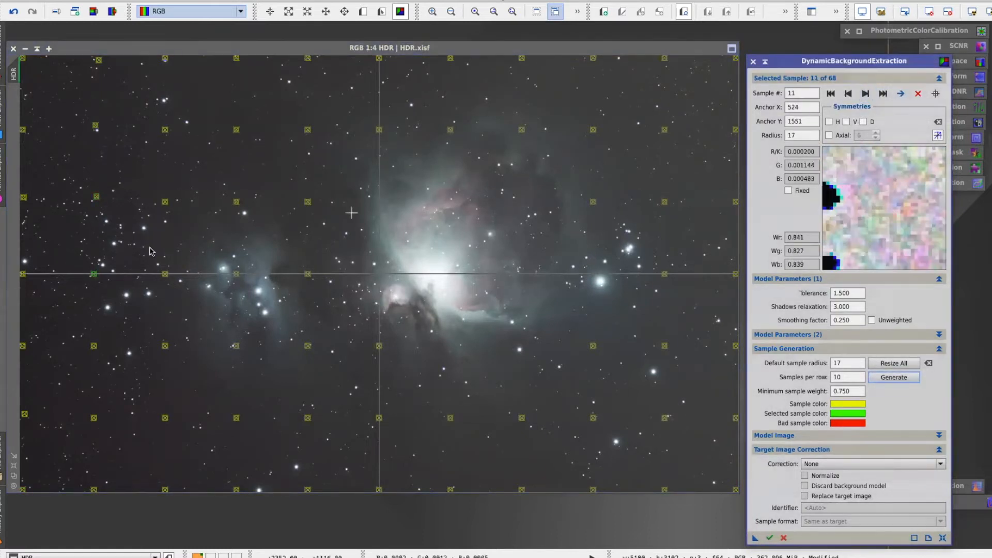
left_click_drag(95, 278, 99, 280)
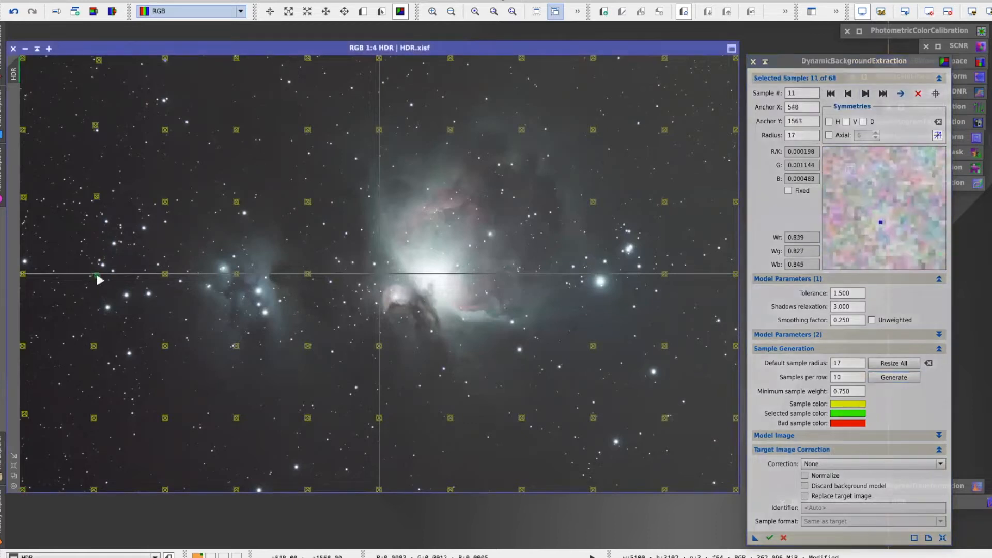
Continue checking samples from number 12 onward, deleting unsuitable ones and shifting the top-edge sample off its star
left_click(865, 95)
left_click(866, 94)
left_click(865, 95)
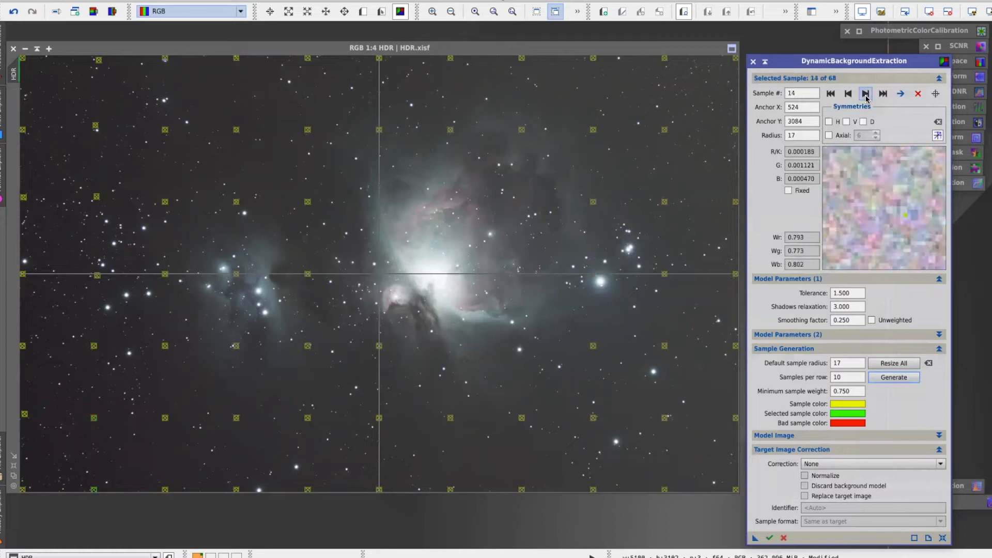
left_click(866, 95)
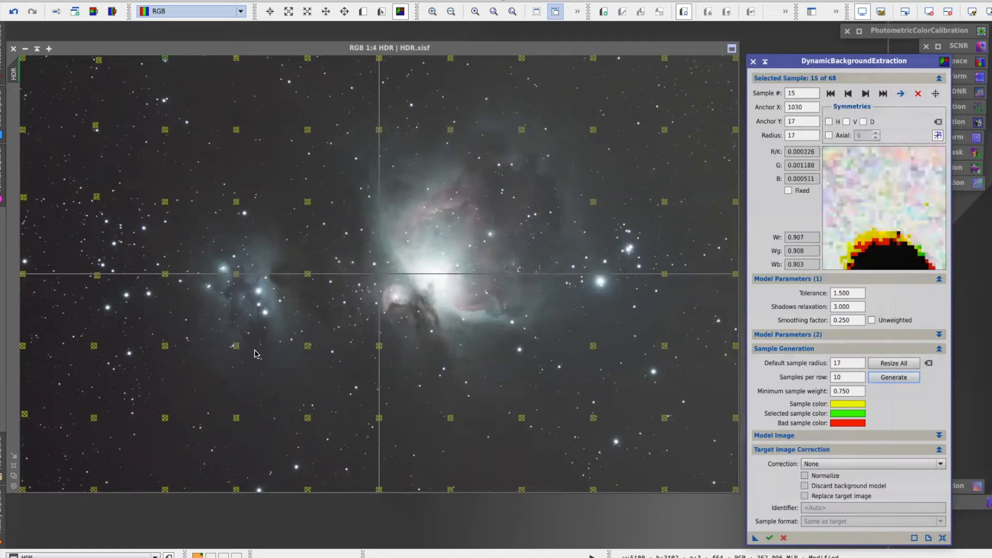
left_click(866, 95)
left_click(865, 95)
left_click(917, 93)
left_click(866, 95)
left_click_drag(308, 57, 301, 58)
Work through the remaining samples to the last one, deleting those over nebulosity and shifting those near stars in the right half
left_click(865, 95)
left_click(917, 93)
left_click_drag(593, 58, 596, 60)
left_click(866, 95)
left_click(917, 94)
left_click_drag(593, 417, 596, 422)
left_click(866, 95)
left_click_drag(664, 417, 663, 419)
left_click(866, 95)
left_click_drag(736, 57, 732, 63)
left_click(866, 95)
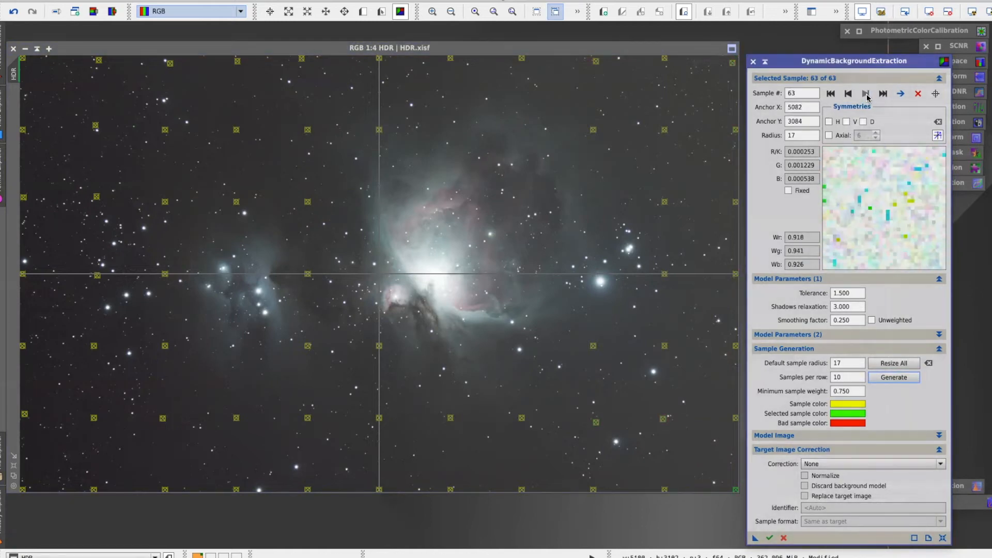
left_click(378, 129)
left_click(917, 93)
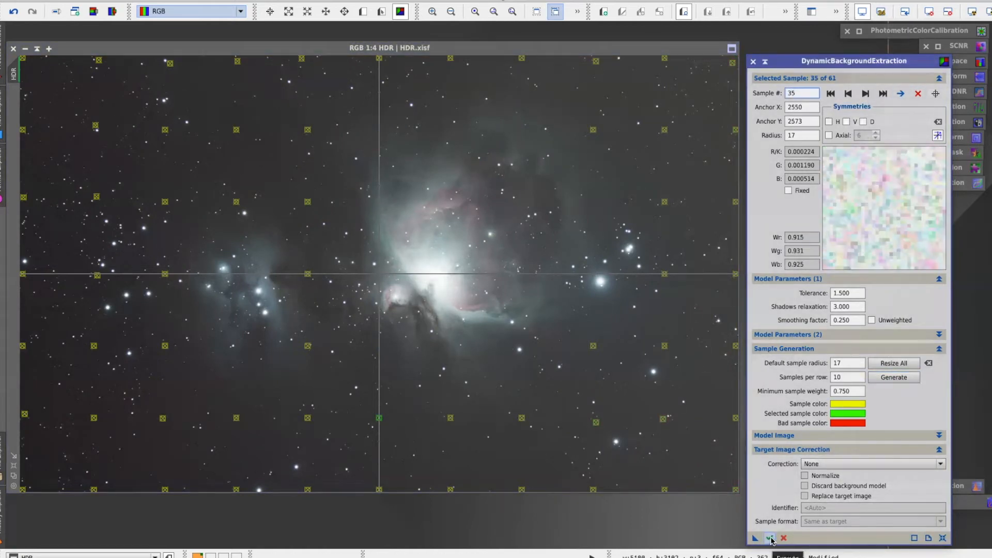
Set the target image correction to Subtraction and execute the background extraction
left_click(828, 464)
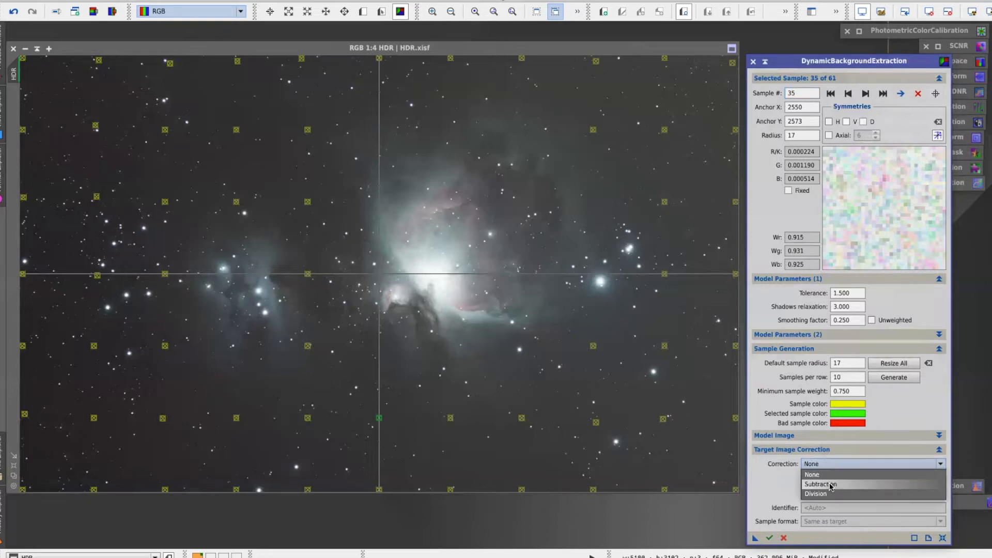
left_click(830, 484)
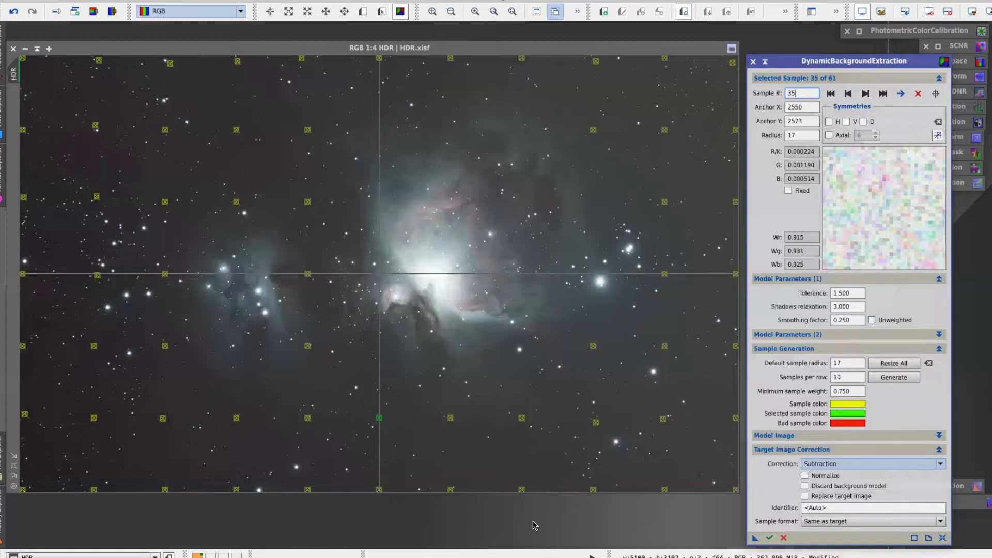
left_click(770, 538)
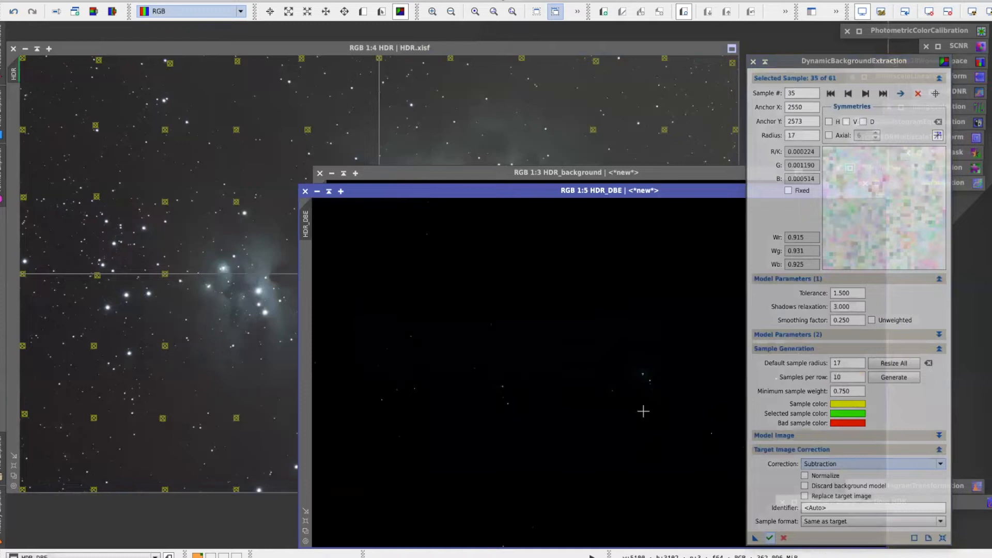
Separate the HDR_DBE and HDR_background windows and auto-stretch the display of the background model
left_click_drag(591, 192, 398, 192)
left_click(545, 173)
left_click_drag(469, 117, 467, 107)
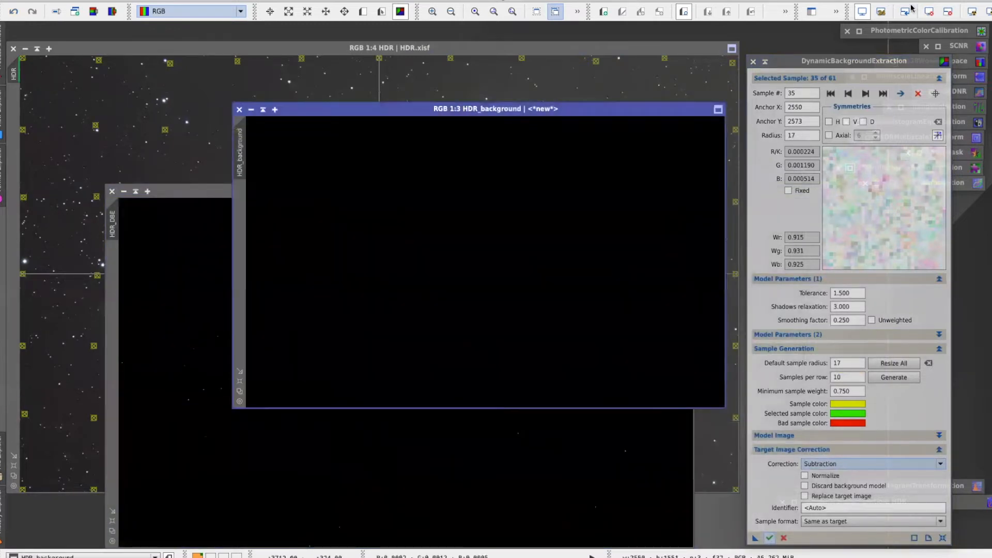
left_click(971, 12)
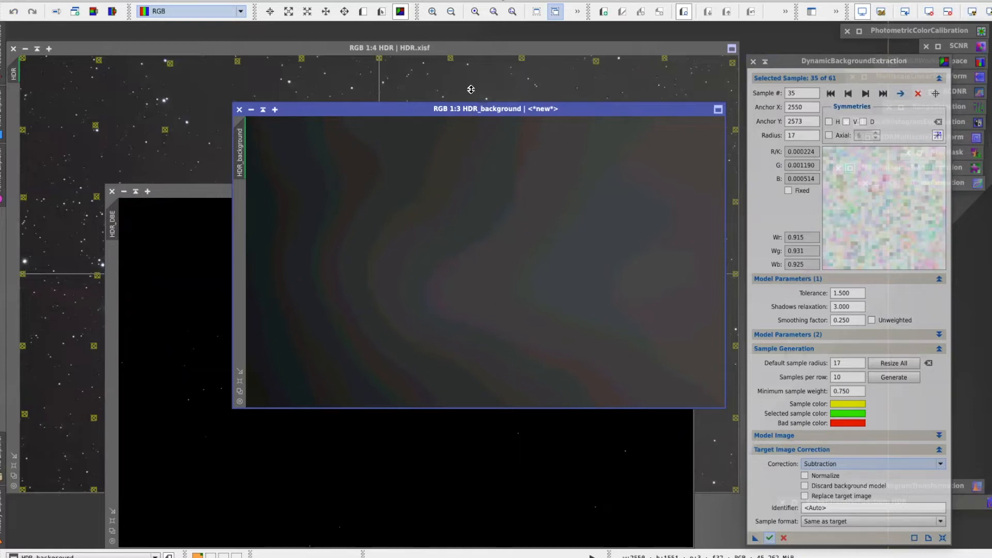
left_click_drag(504, 114, 510, 164)
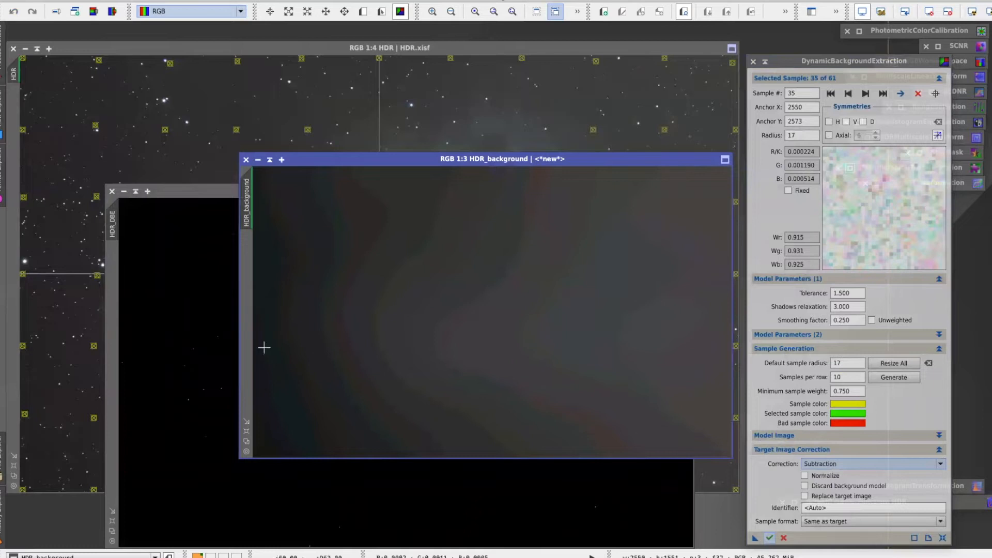
left_click_drag(405, 162, 420, 249)
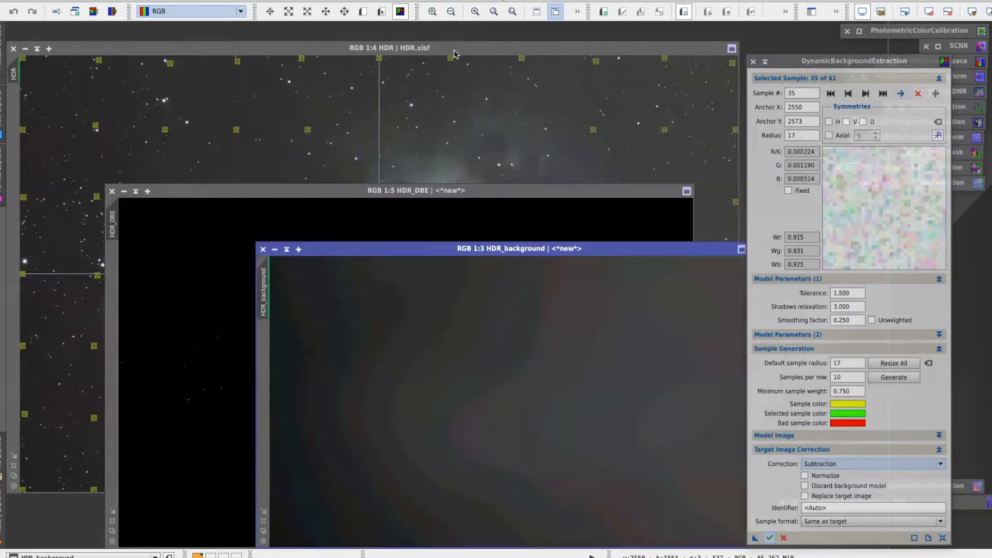
Review the original HDR image, then bring HDR_DBE to the front and auto-stretch its display
left_click(456, 53)
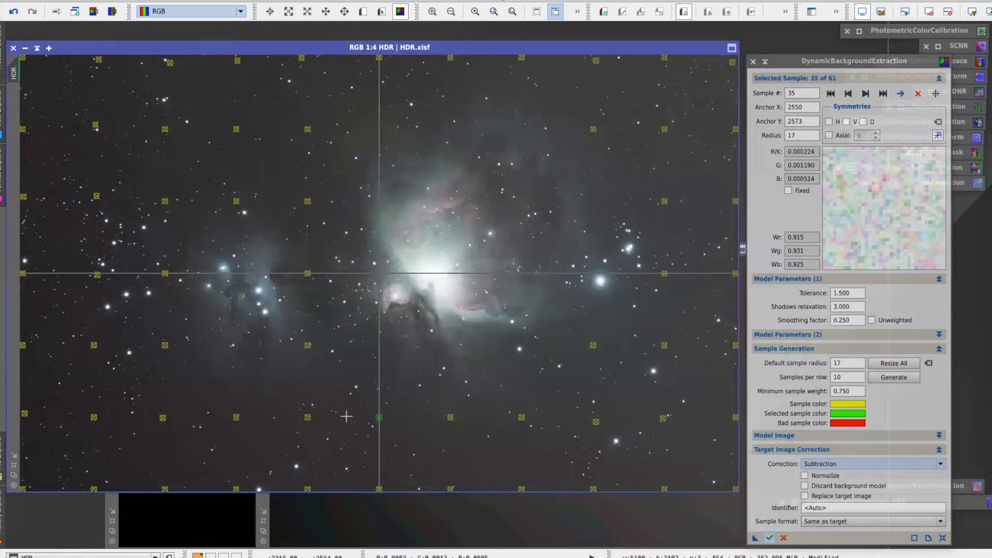
left_click(220, 516)
left_click_drag(357, 192, 344, 166)
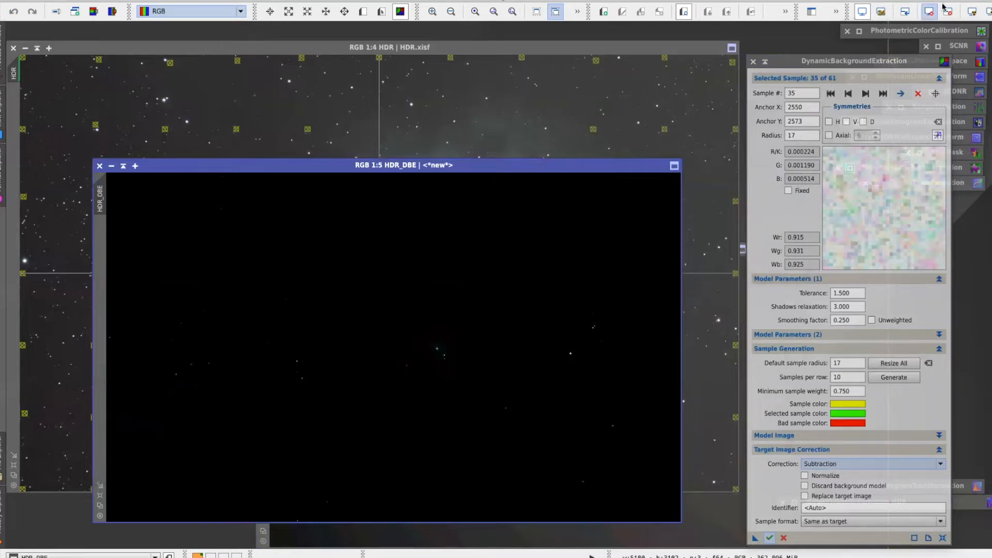
left_click(967, 12)
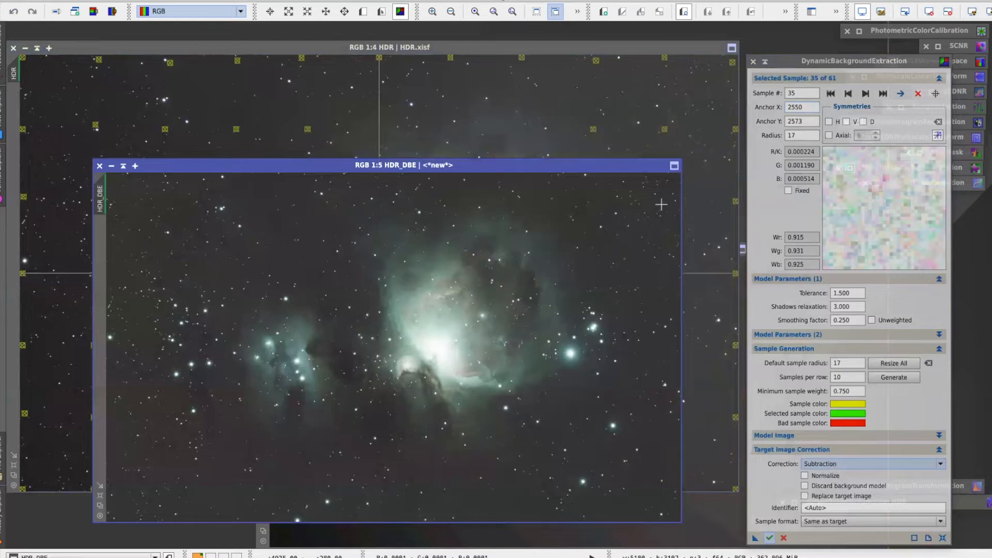
Close the DynamicBackgroundExtraction process and discard the original HDR image without saving it
left_click(13, 48)
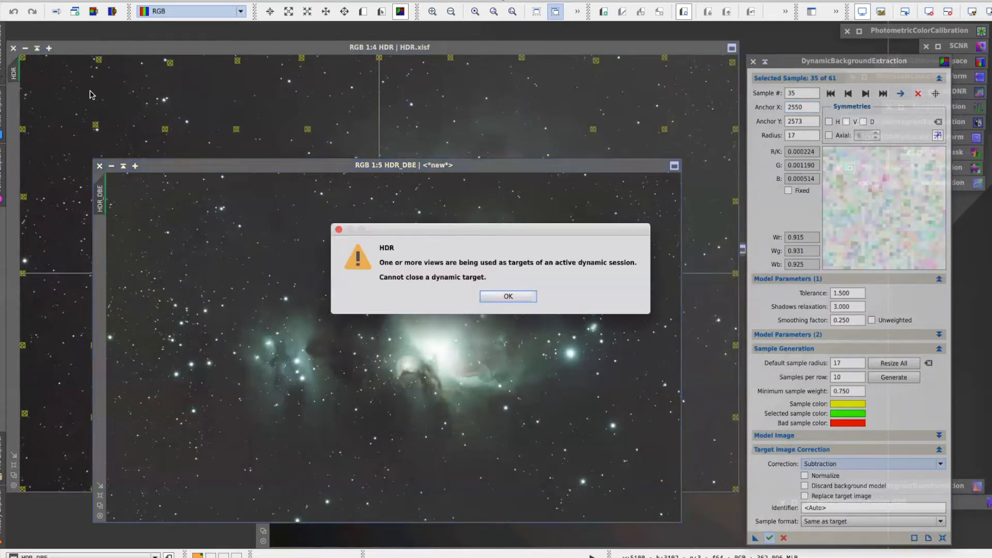
left_click(508, 297)
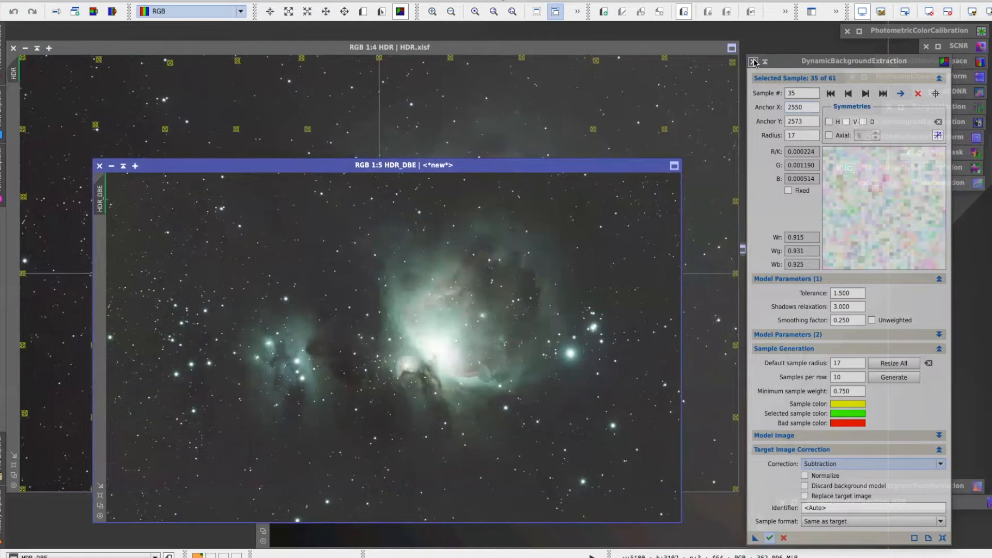
left_click(753, 62)
left_click(539, 290)
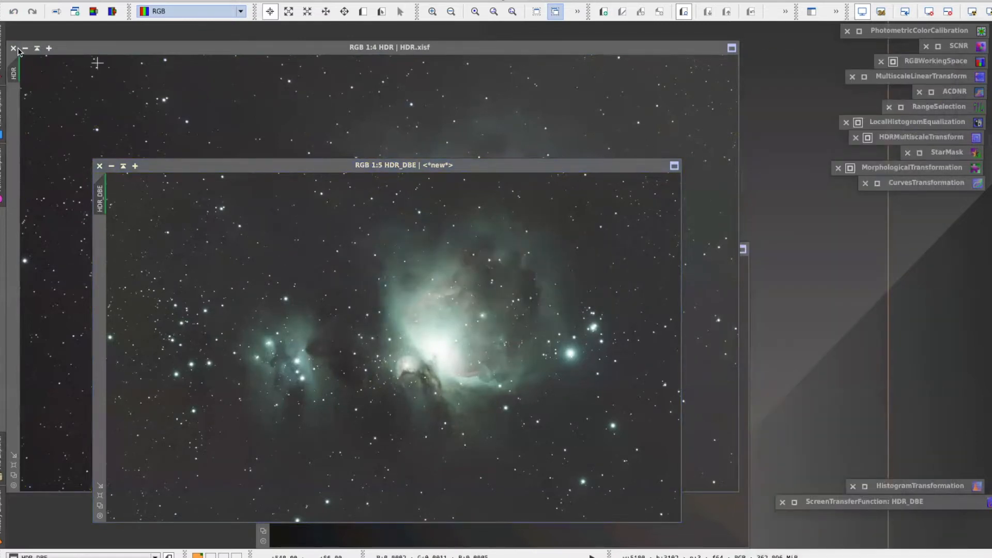
left_click(14, 48)
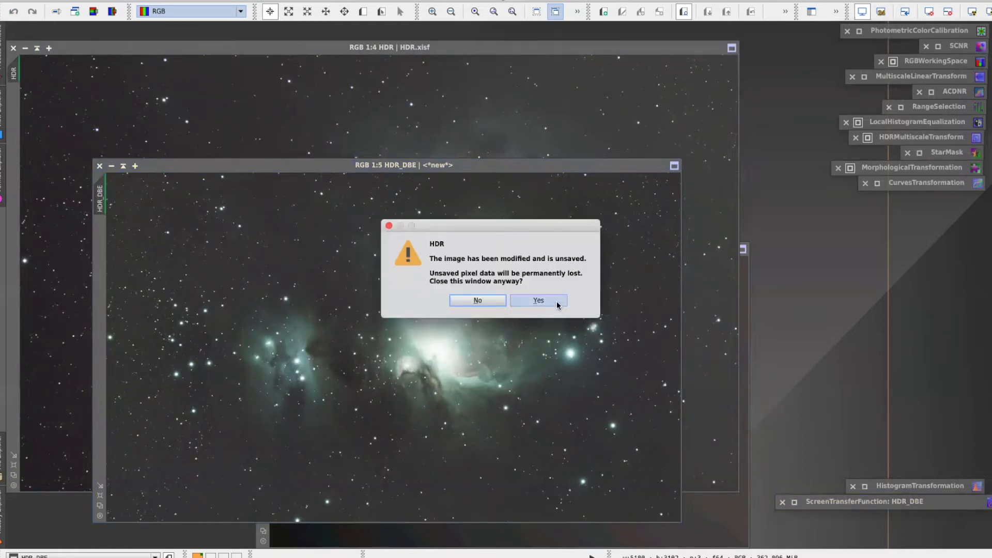
left_click(556, 304)
Move the HDR_DBE and HDR_background windows apart and close the background model
left_click_drag(587, 166, 521, 85)
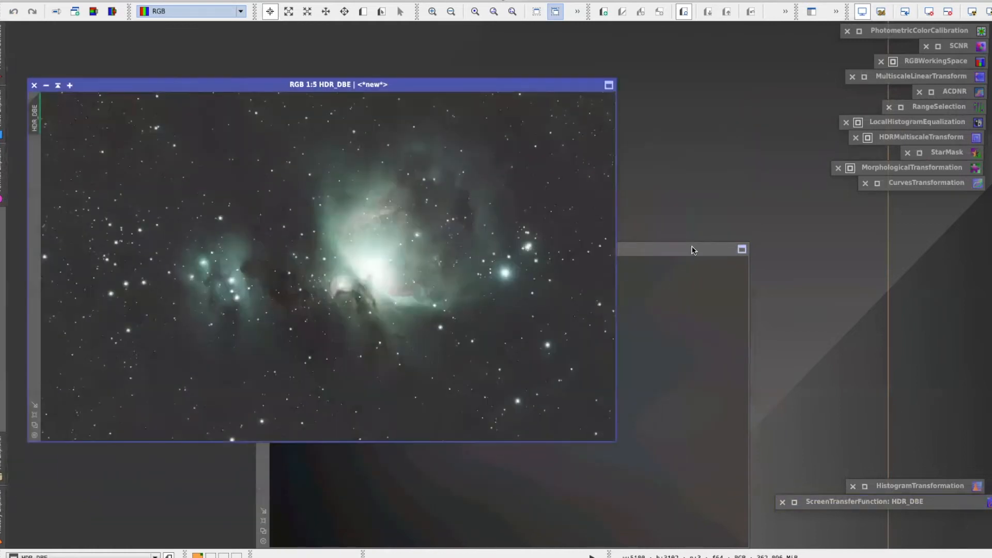
left_click_drag(693, 250, 748, 151)
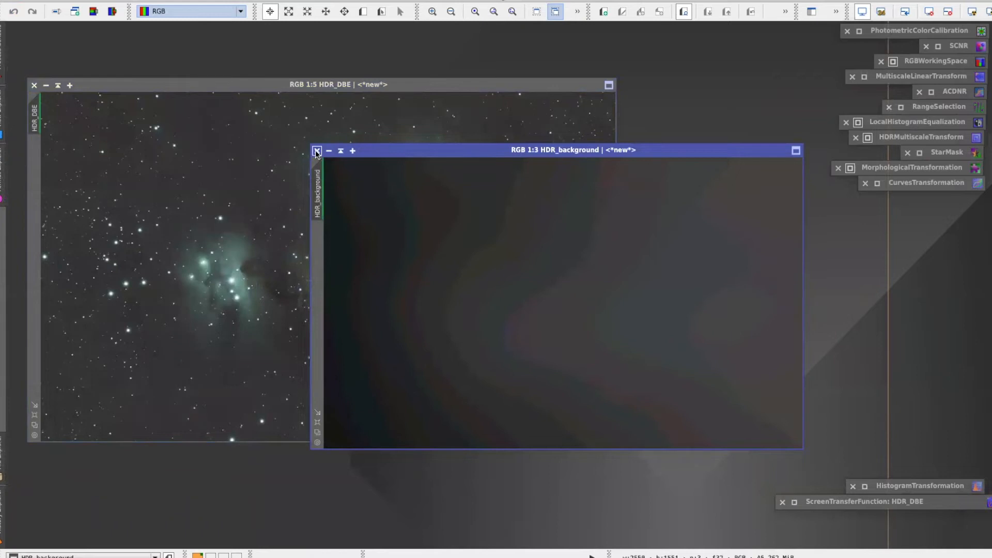
left_click(316, 151)
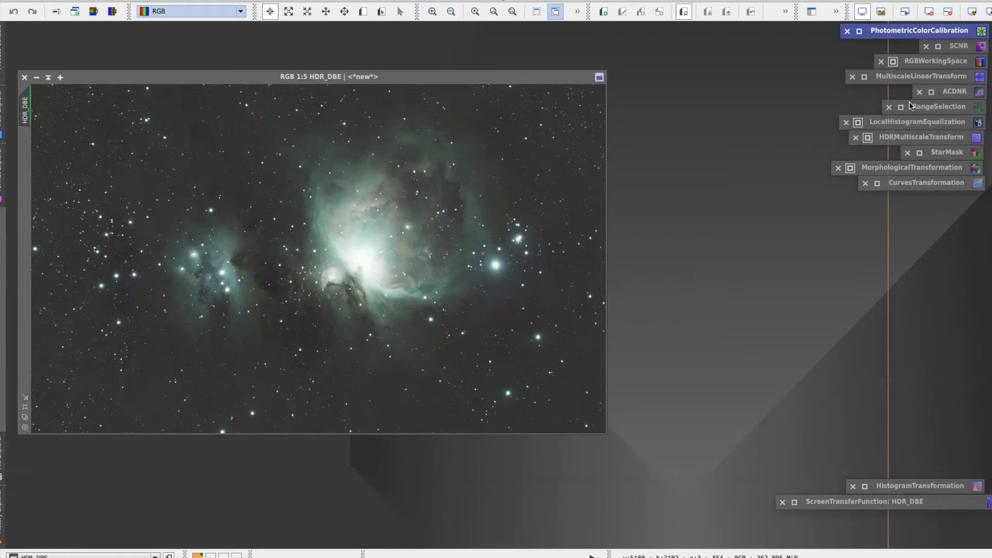
Open PhotometricColorCalibration for HDR_DBE and fill in the image coordinates from an online search for M42
double_click(910, 32)
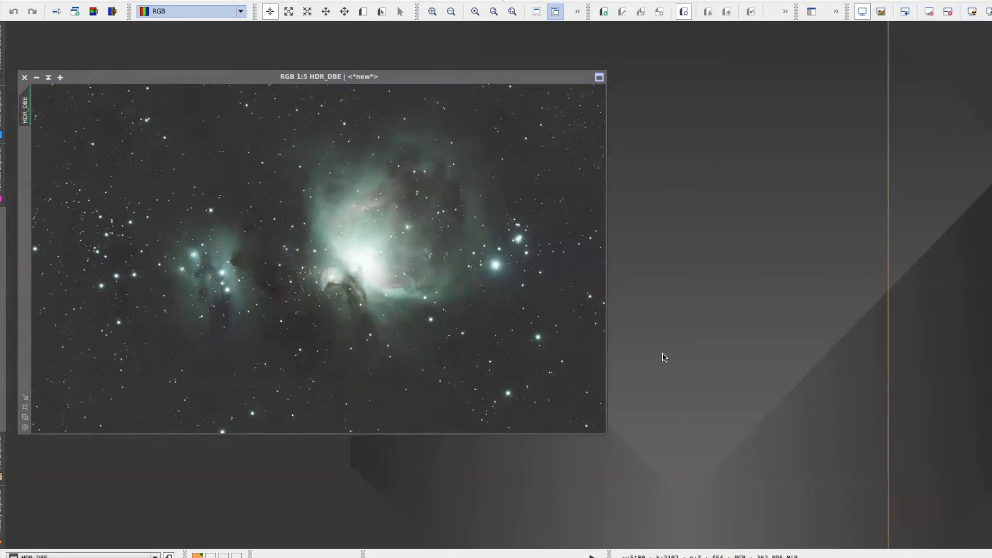
left_click(618, 365)
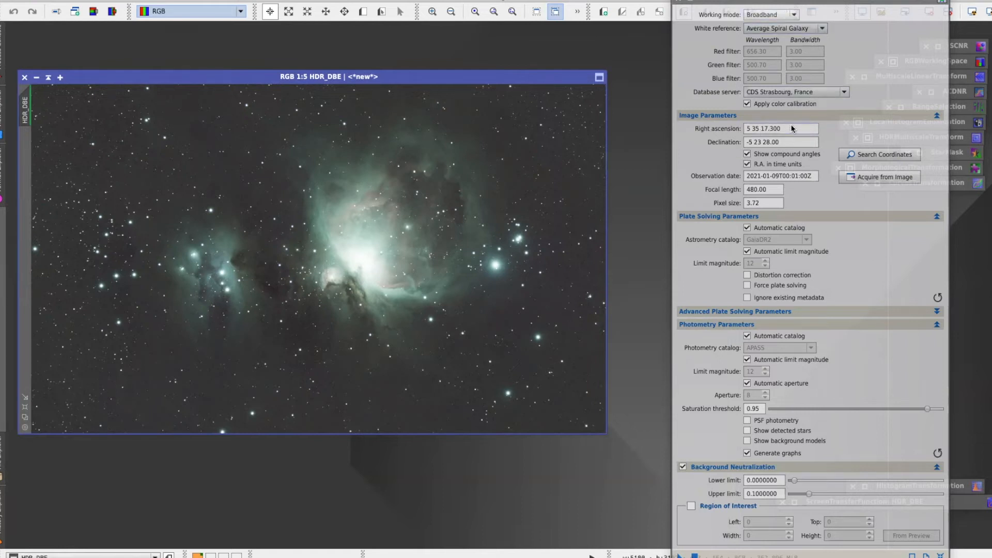
left_click(895, 154)
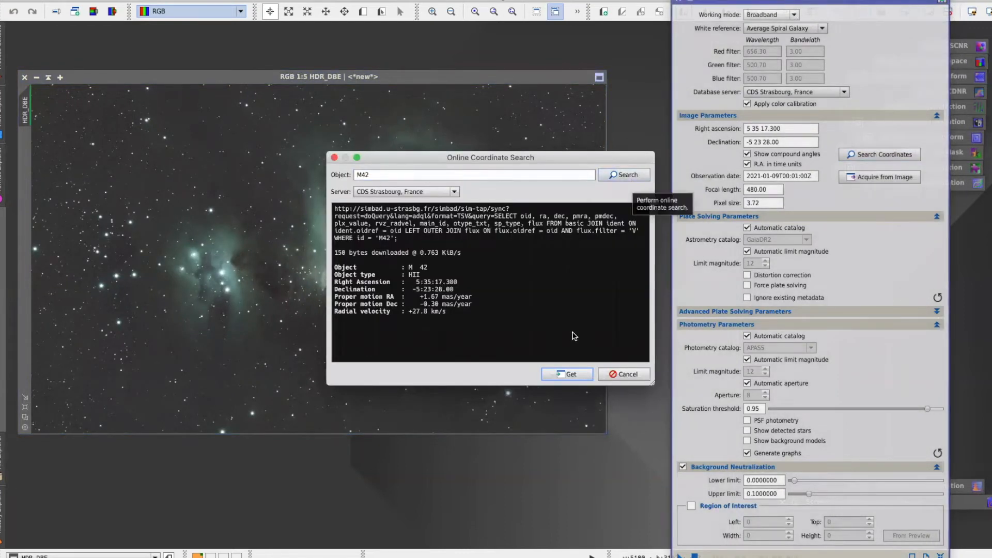
left_click(568, 374)
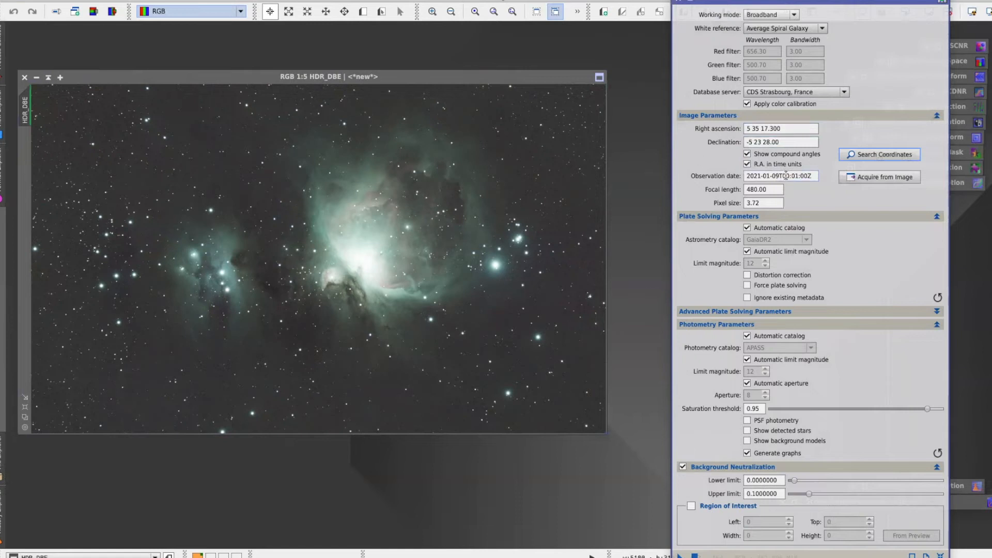
Check the observation date and focal length and apply PhotometricColorCalibration to HDR_DBE
left_click_drag(817, 177, 744, 177)
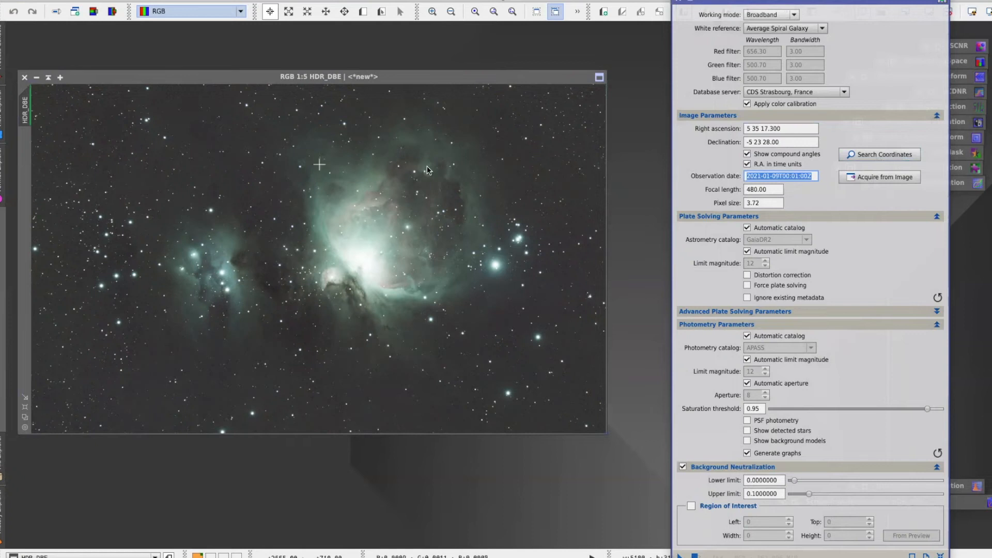
left_click_drag(772, 189, 710, 189)
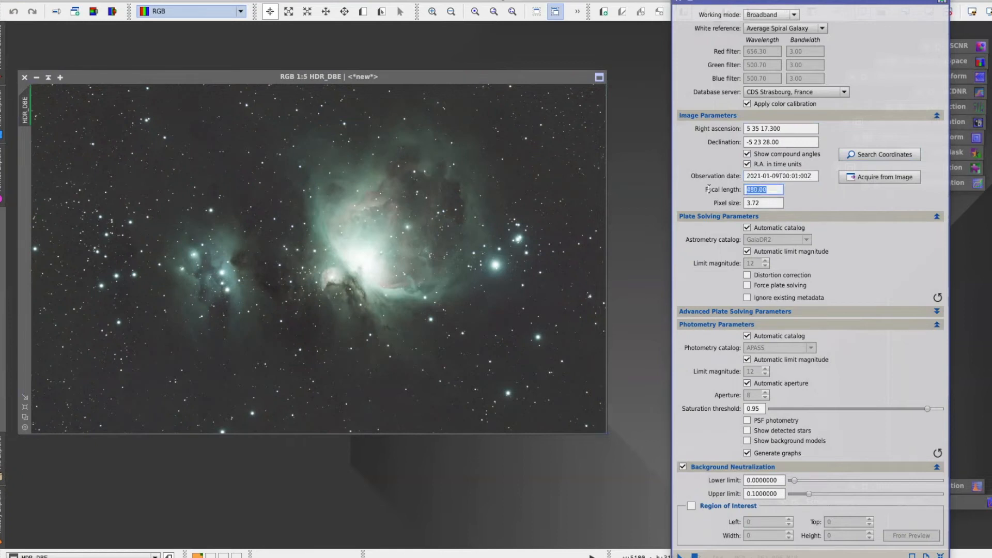
key("Tab")
left_click(695, 555)
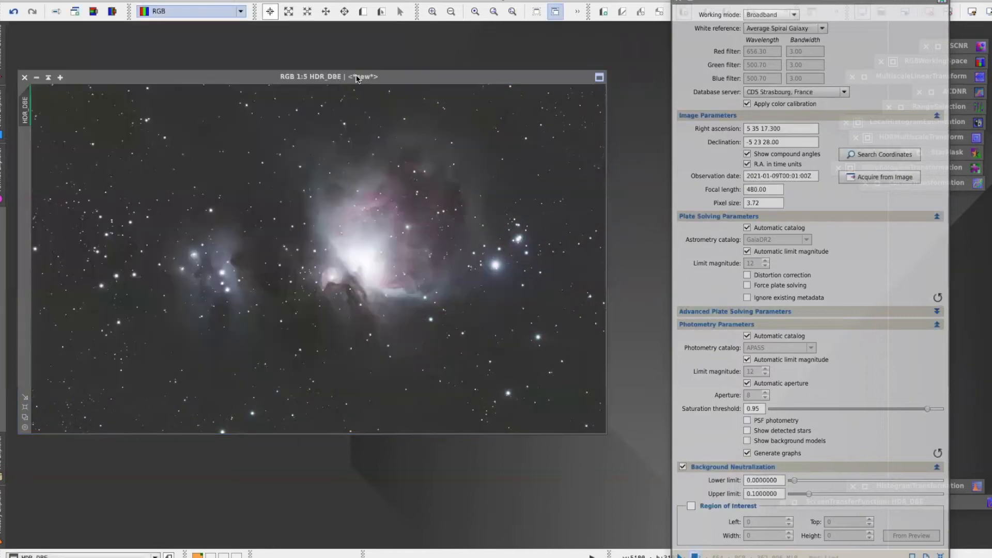
Compare HDR_DBE before and after the color calibration by undoing and redoing it, and collapse the PhotometricColorCalibration window
left_click_drag(356, 78, 402, 77)
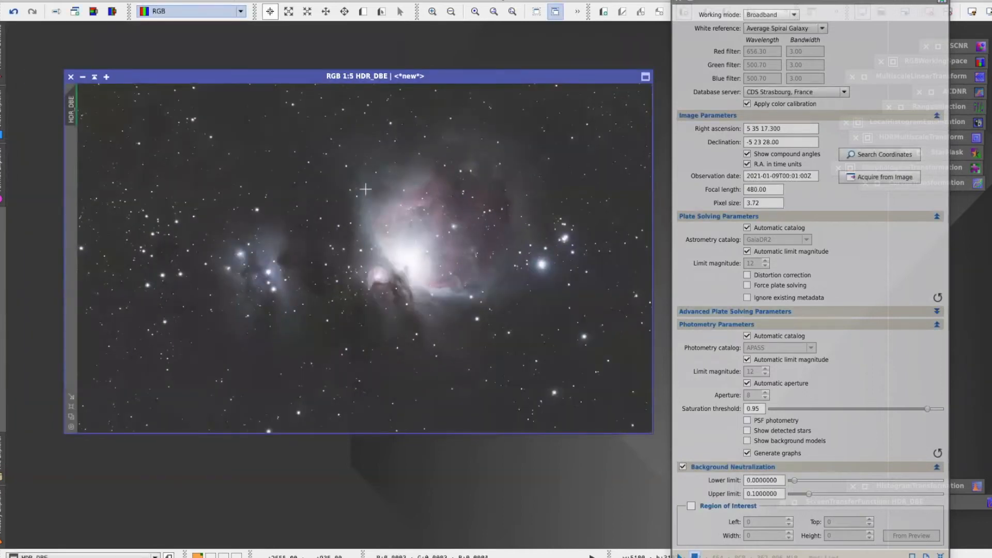
left_click(11, 14)
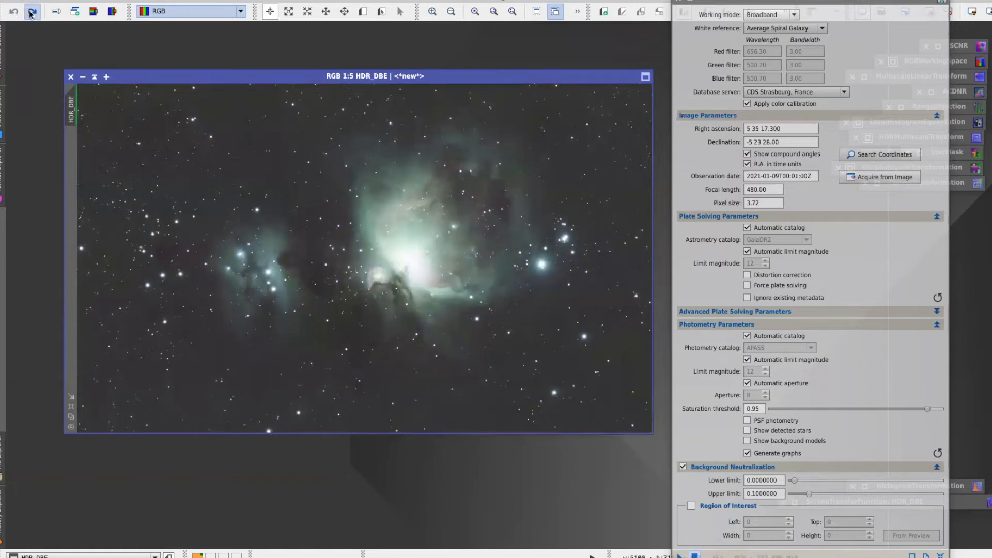
left_click(31, 13)
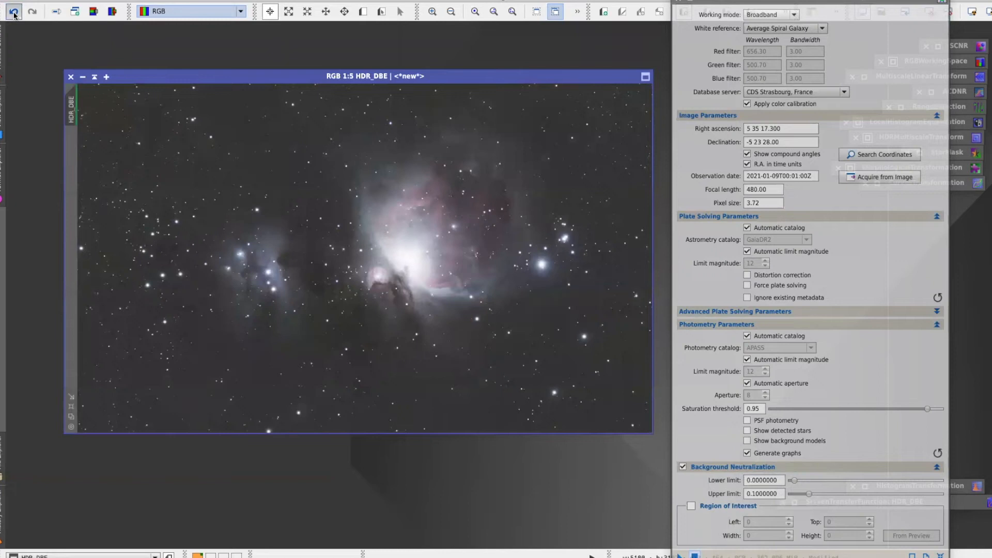
left_click(14, 13)
left_click(32, 12)
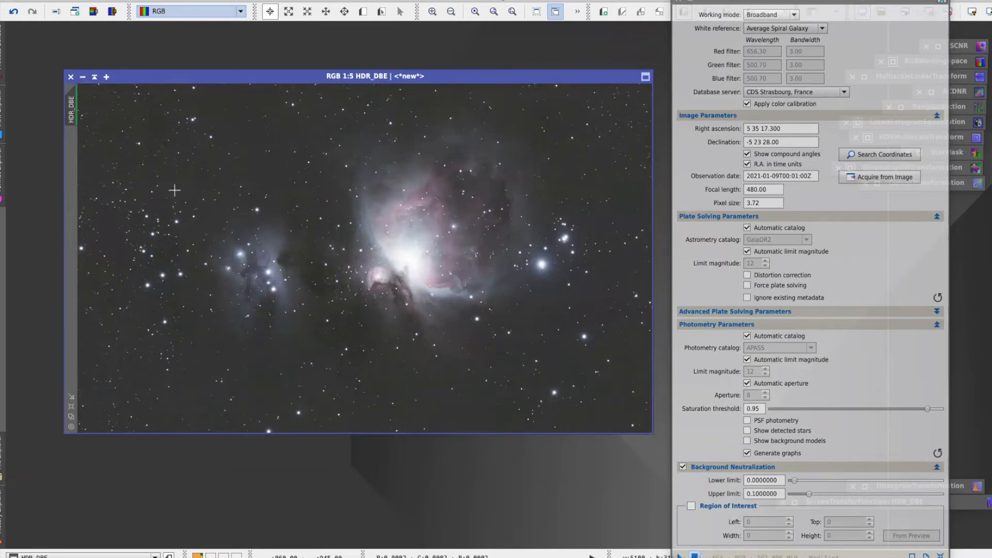
left_click(691, 2)
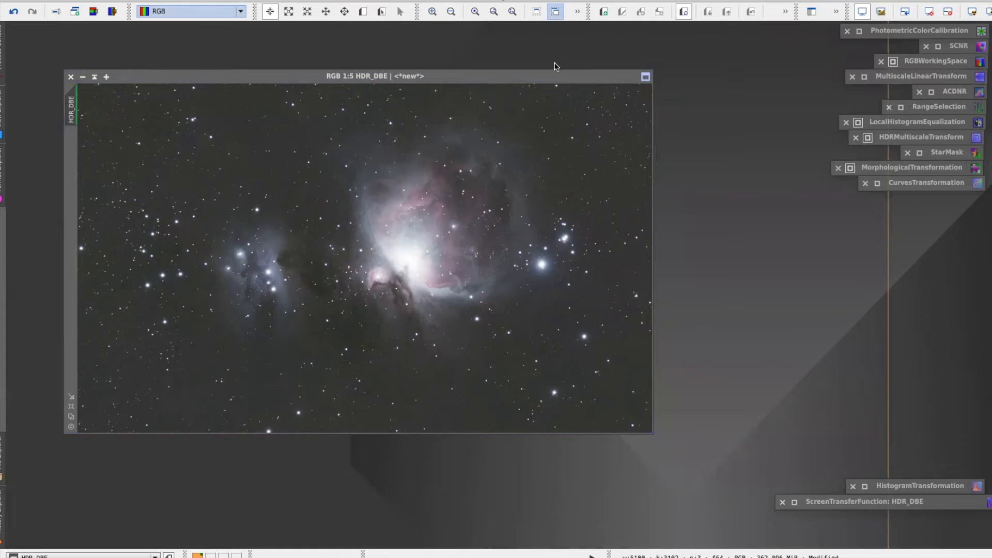
Apply SCNR to HDR_DBE, removing green with Average Neutral protection at an amount of 1.00, and collapse its window
left_click_drag(519, 77, 501, 77)
double_click(956, 46)
left_click_drag(890, 58, 767, 189)
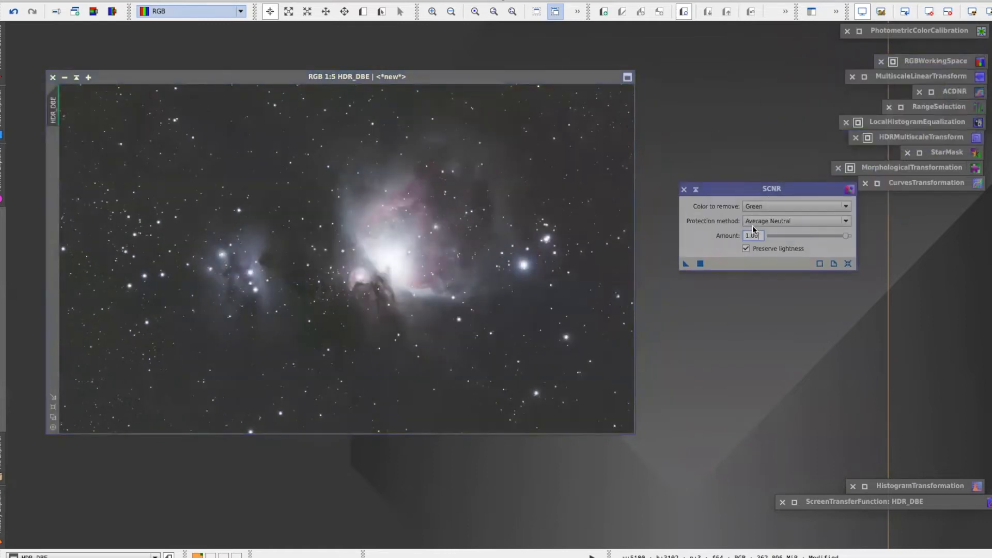
left_click_drag(752, 230, 755, 228)
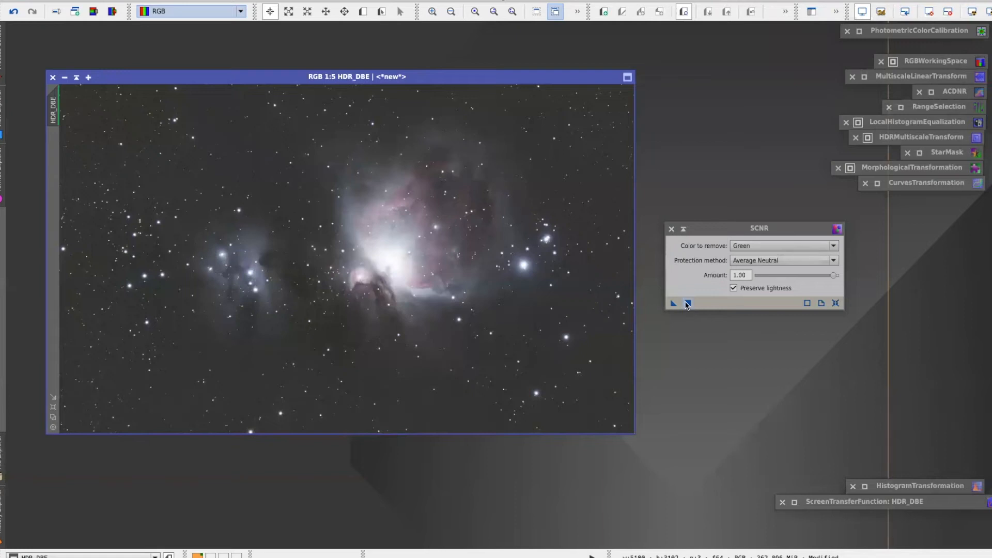
left_click(686, 303)
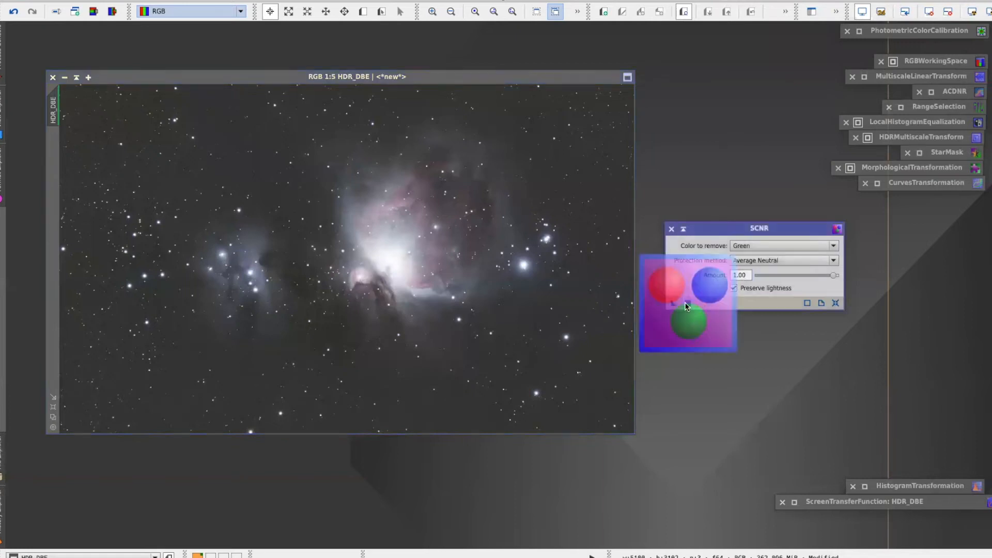
left_click(683, 229)
Compare HDR_DBE before and after the green noise removal by undoing and redoing it, keeping the SCNR result
left_click(14, 12)
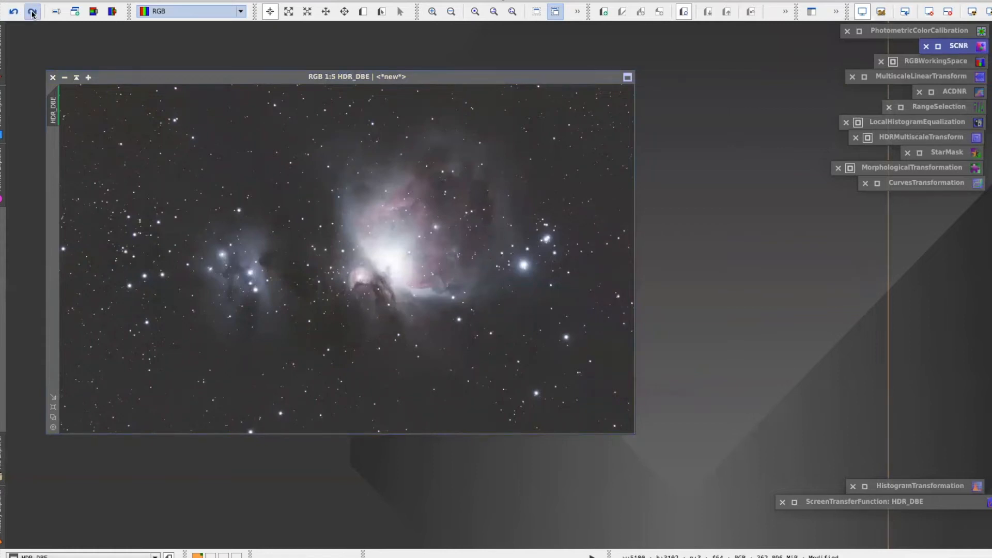
left_click(13, 14)
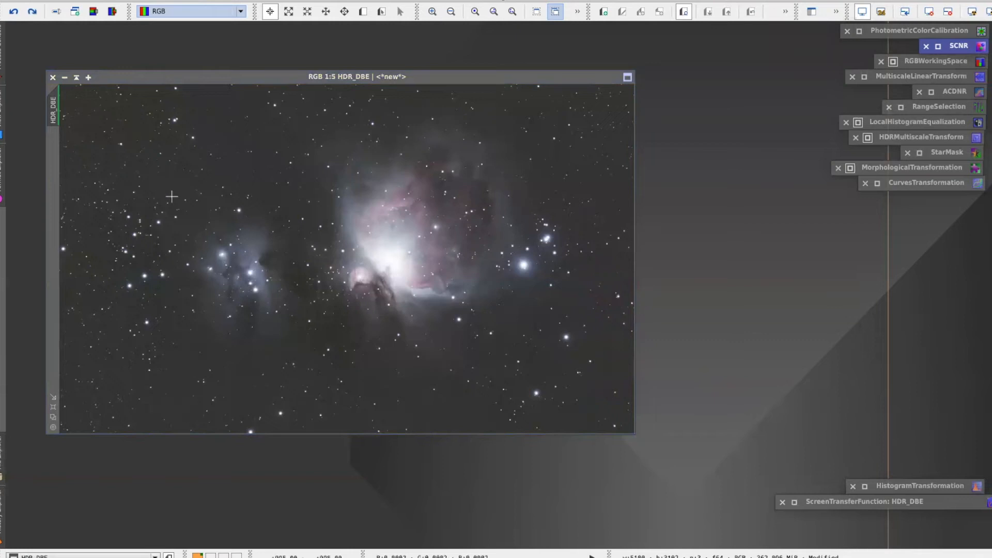
left_click(33, 12)
left_click_drag(543, 78, 575, 84)
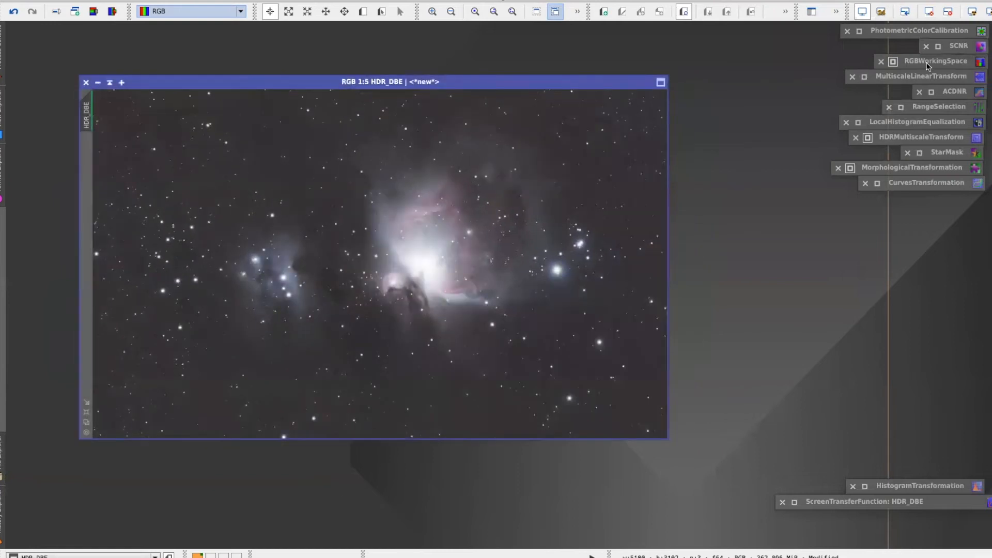
Reset RGBWorkingSpace, set the red, green and blue luminance coefficients to 1.000000, and apply it globally
double_click(928, 64)
left_click_drag(904, 119, 815, 222)
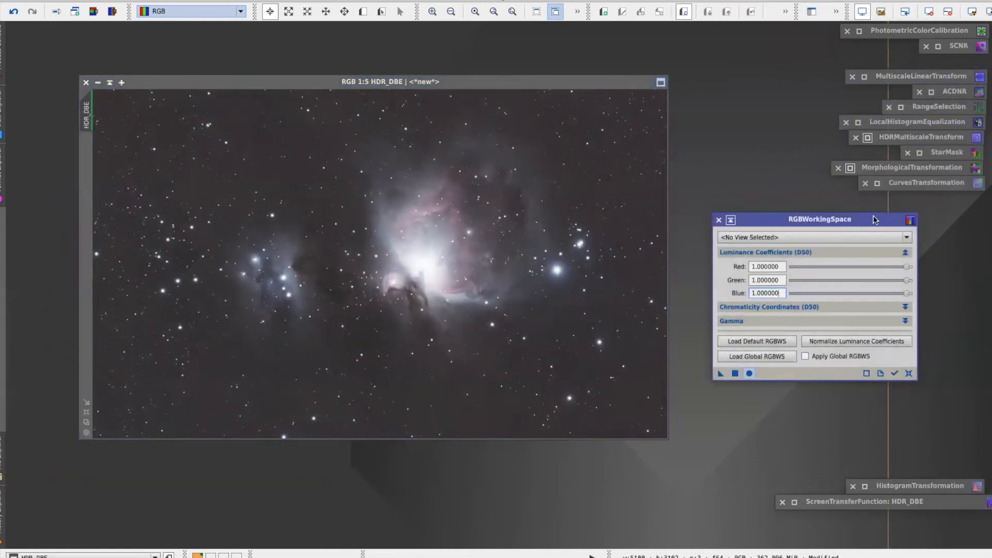
left_click(908, 373)
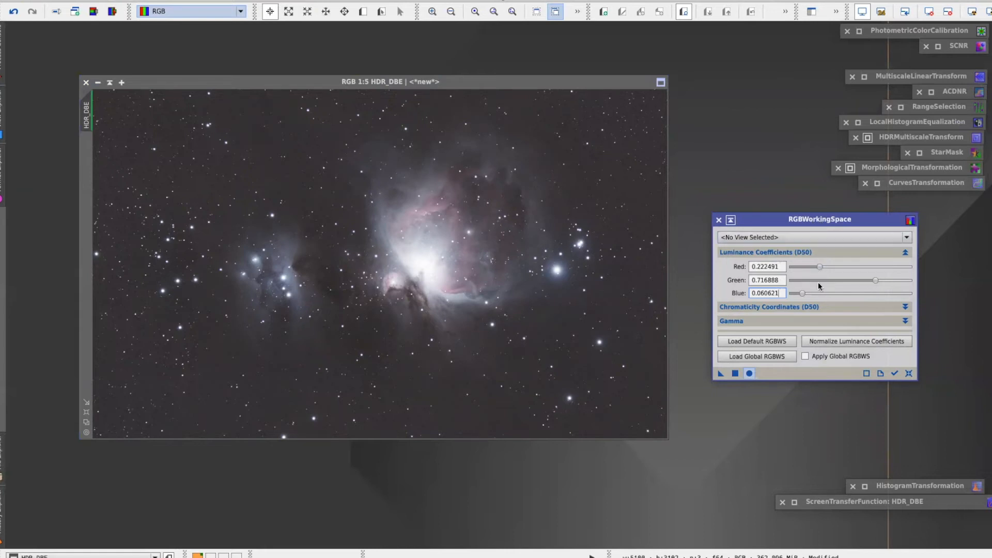
left_click_drag(818, 267, 922, 281)
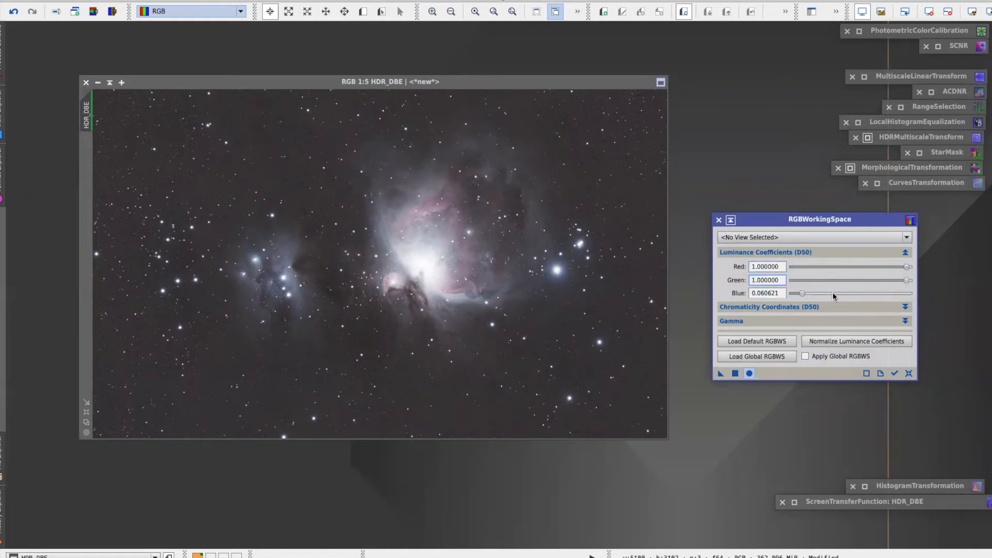
left_click_drag(804, 292, 925, 295)
left_click(749, 373)
left_click(730, 220)
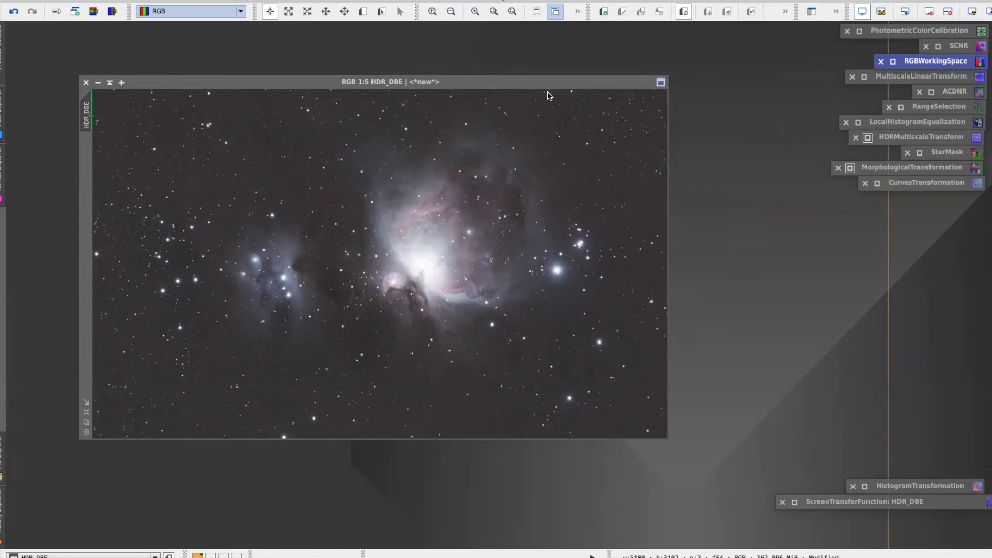
Extract the lightness of HDR_DBE into a separate grayscale image and place its window over the color image
left_click_drag(548, 82, 588, 95)
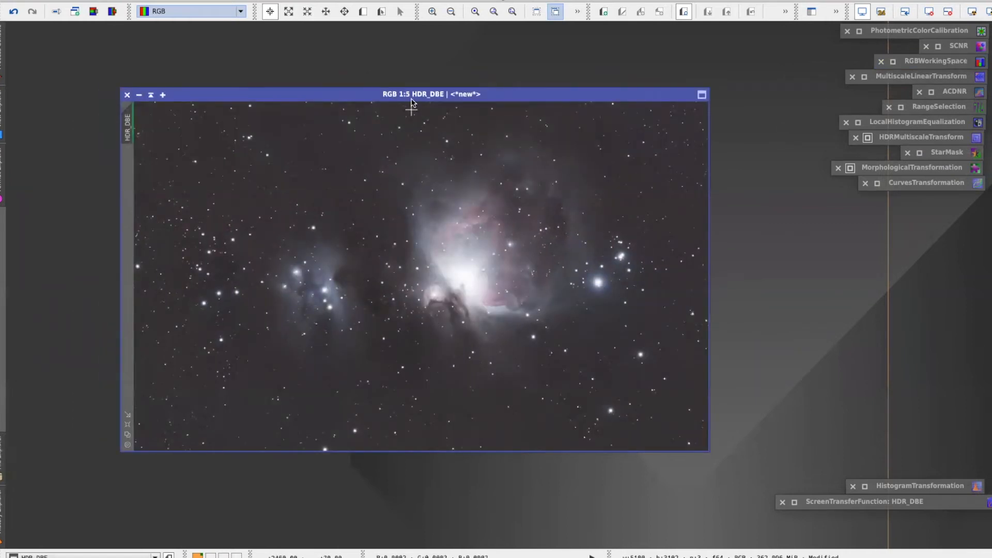
scroll(304, 292, "up", 1)
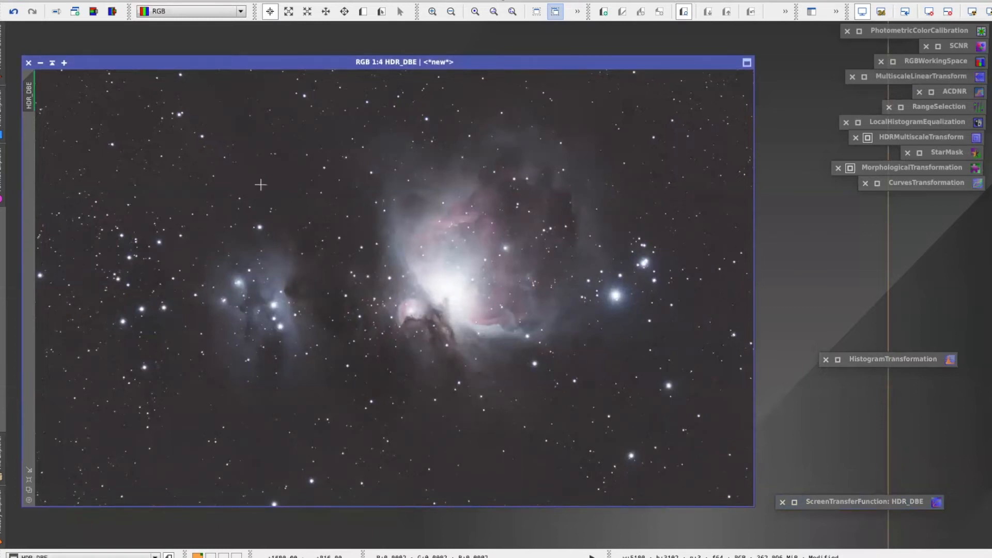
left_click(96, 14)
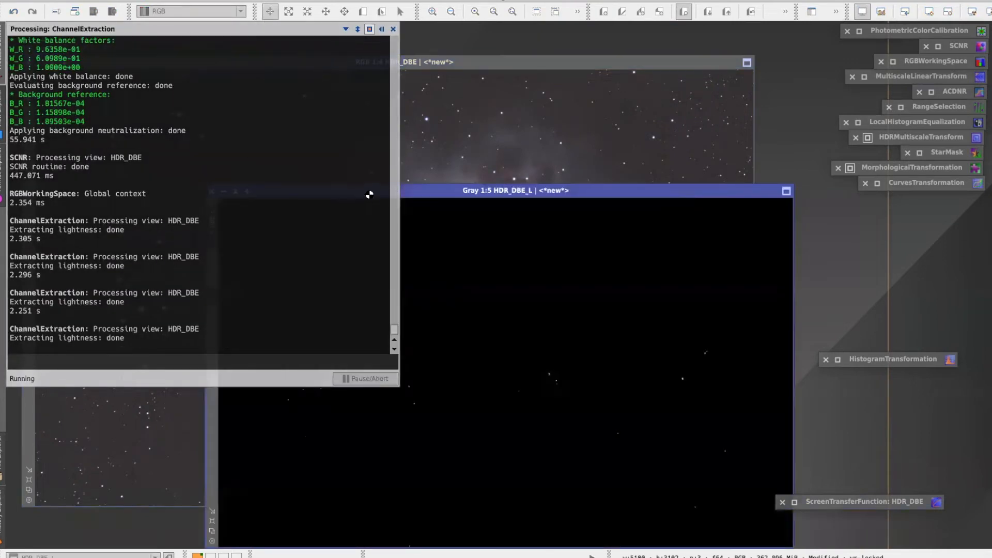
left_click_drag(410, 190, 333, 159)
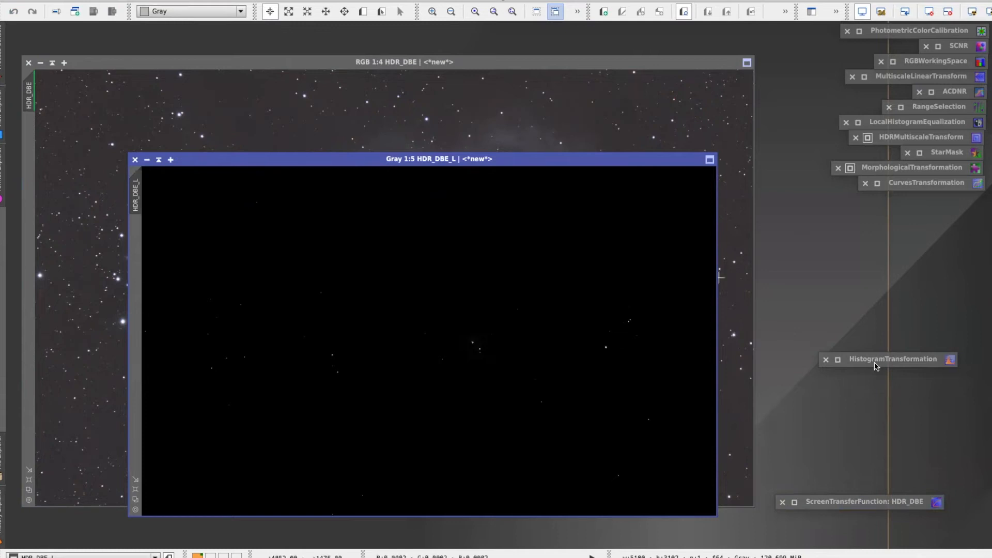
Open HistogramTransformation and ScreenTransferFunction, reset both to their defaults, and move the HDR_DBE_L window clear of them
left_click_drag(880, 363, 846, 469)
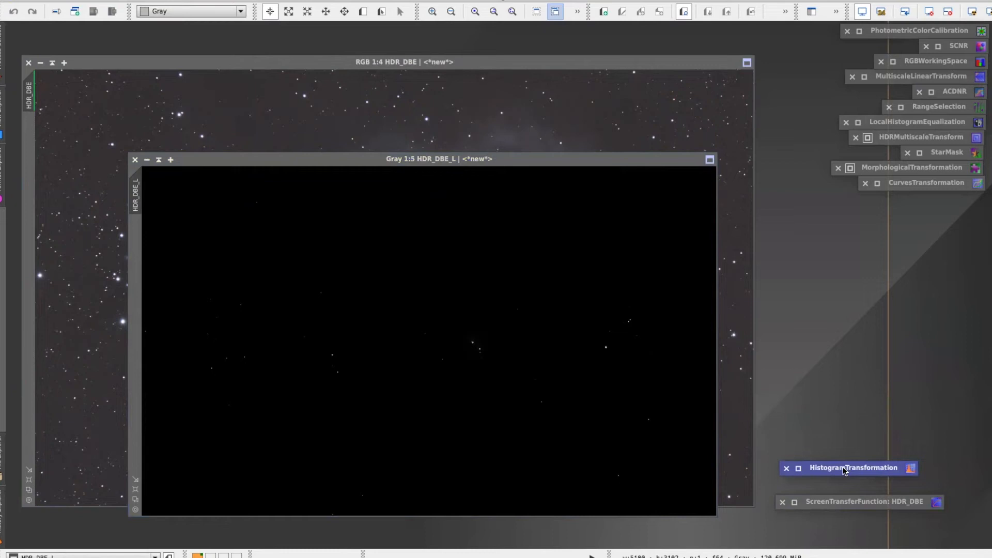
double_click(844, 469)
double_click(854, 503)
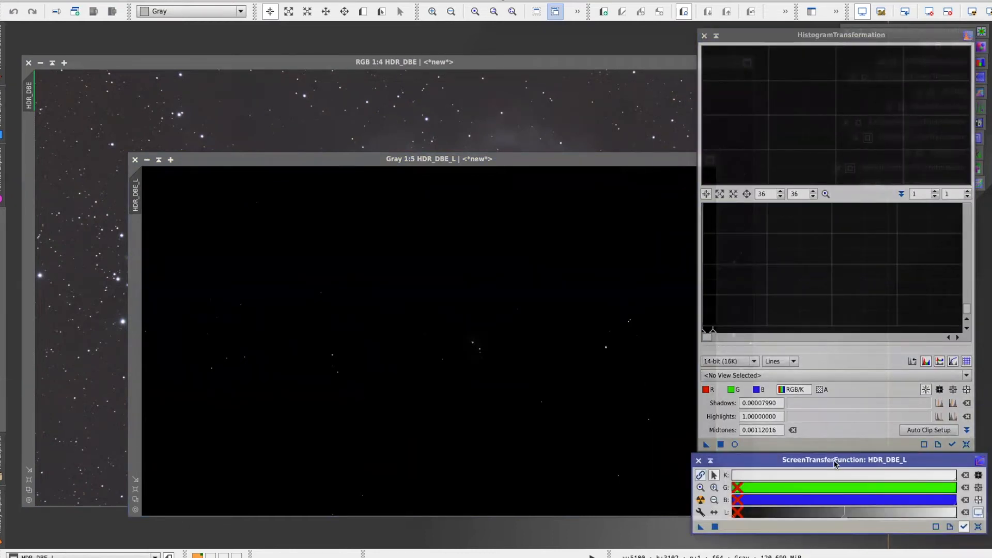
left_click_drag(567, 159, 465, 169)
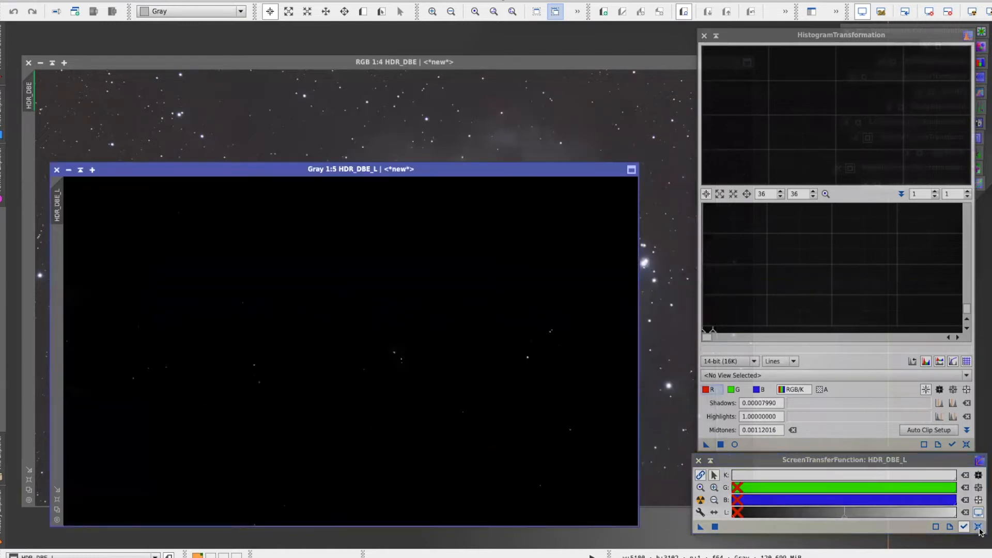
left_click(978, 526)
left_click(967, 445)
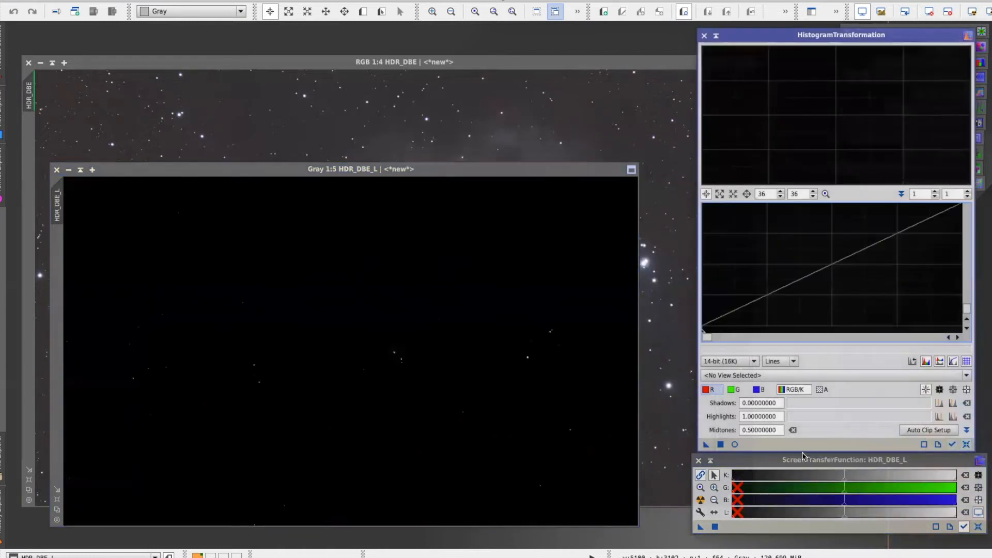
Auto-stretch the display of HDR_DBE_L and transfer those screen stretch parameters into HistogramTransformation
left_click(463, 173)
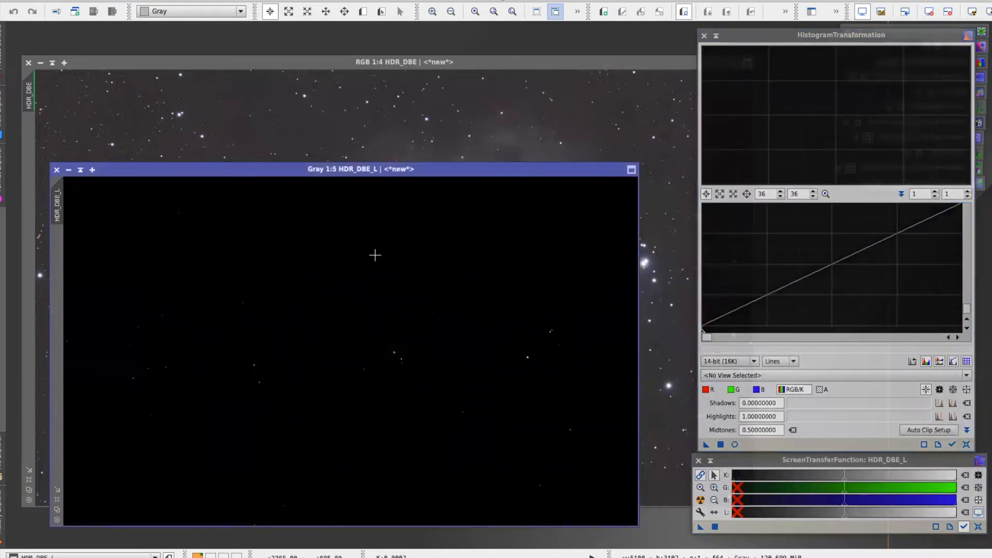
left_click(701, 501)
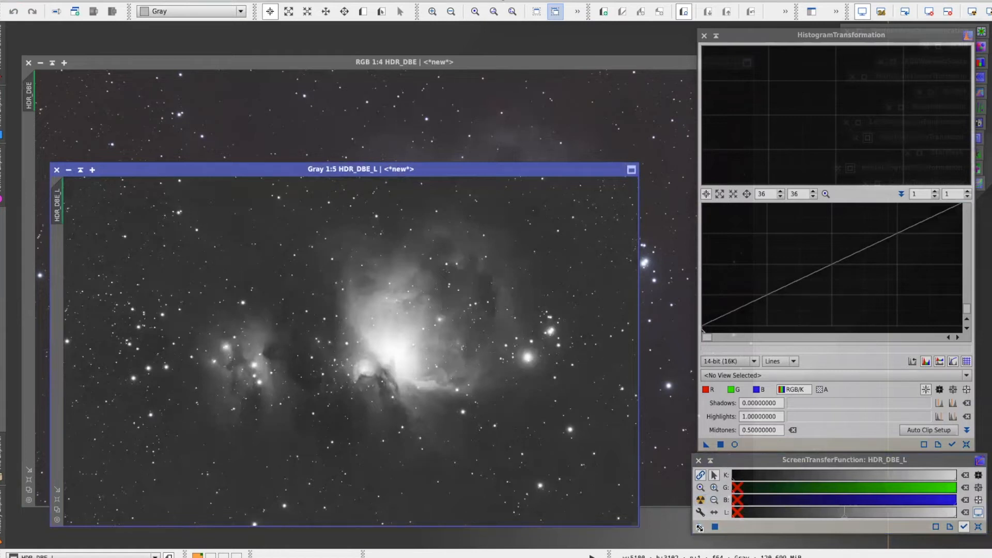
left_click_drag(699, 528, 757, 442)
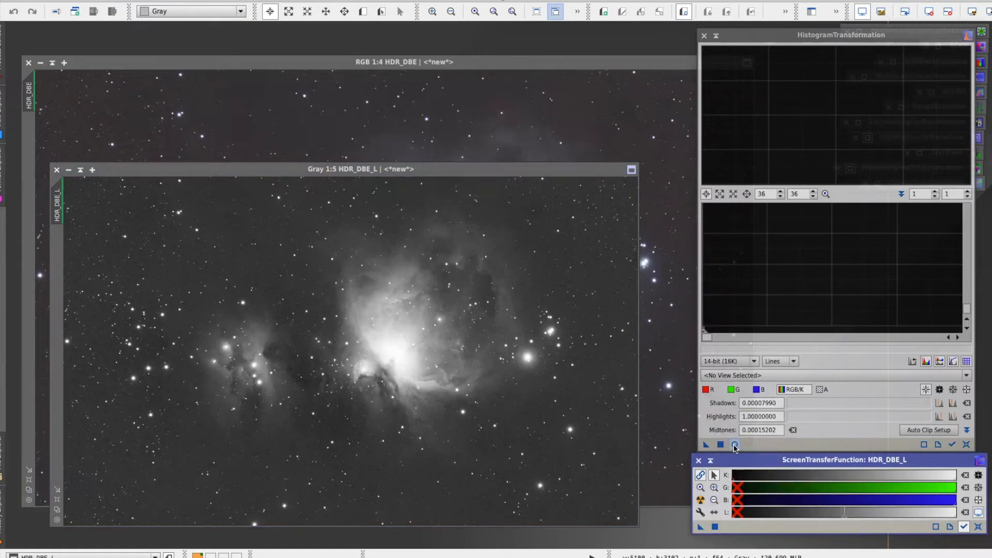
Preview the histogram stretch in real time with HDR_DBE_L's screen stretch removed, and set the midtones to 0.00051412
left_click(735, 444)
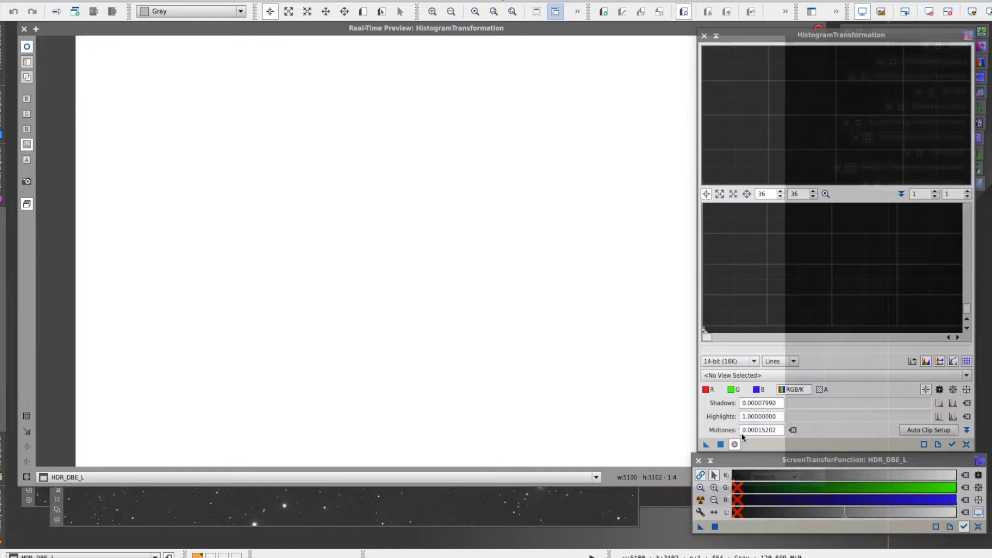
left_click(928, 15)
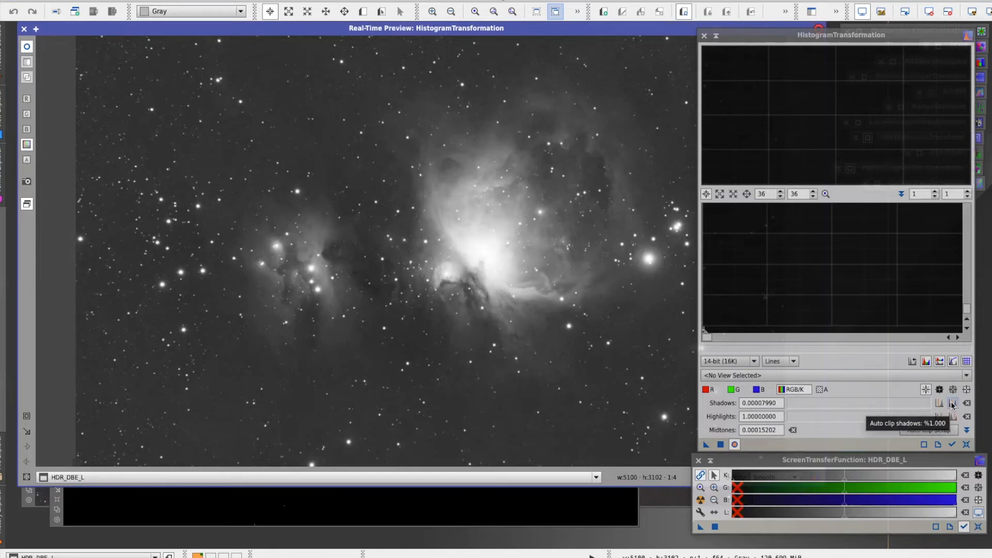
left_click(951, 405)
left_click(825, 194)
scroll(721, 326, "up", 15)
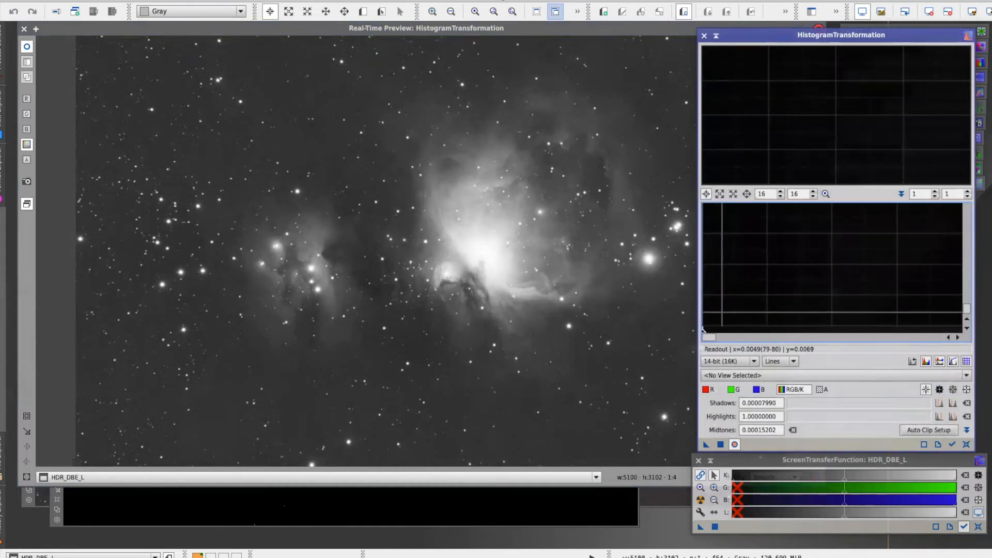
left_click_drag(704, 335, 727, 334)
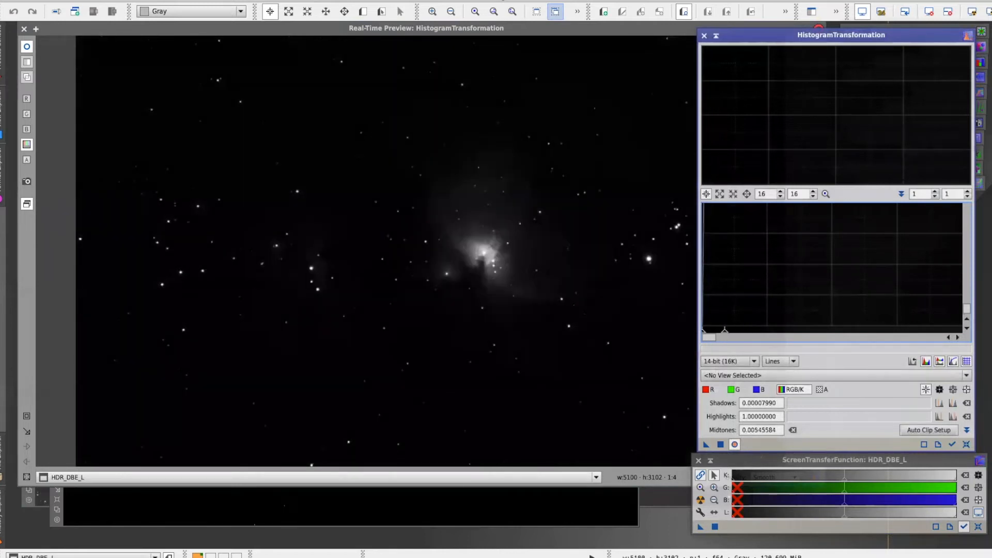
scroll(727, 331, "up", 5)
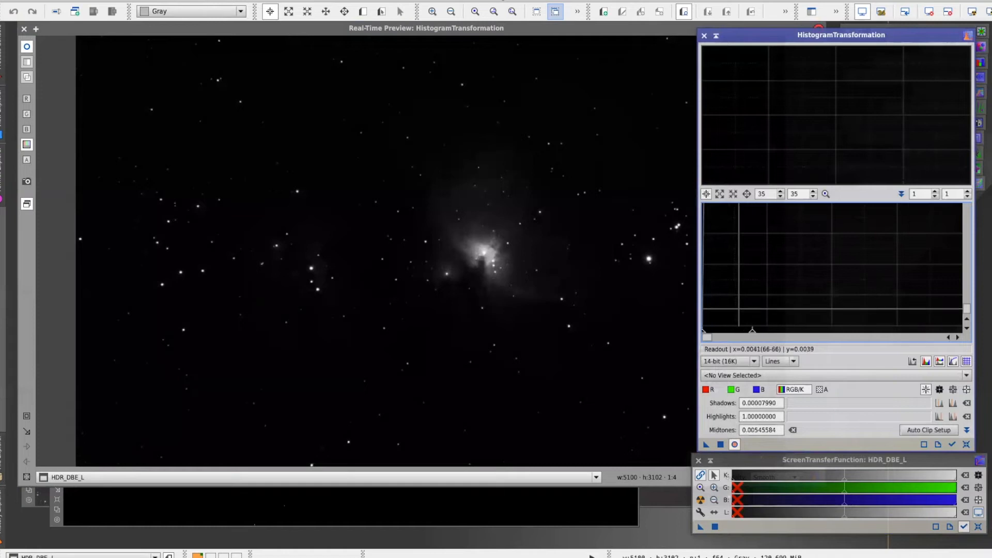
left_click_drag(758, 333, 707, 337)
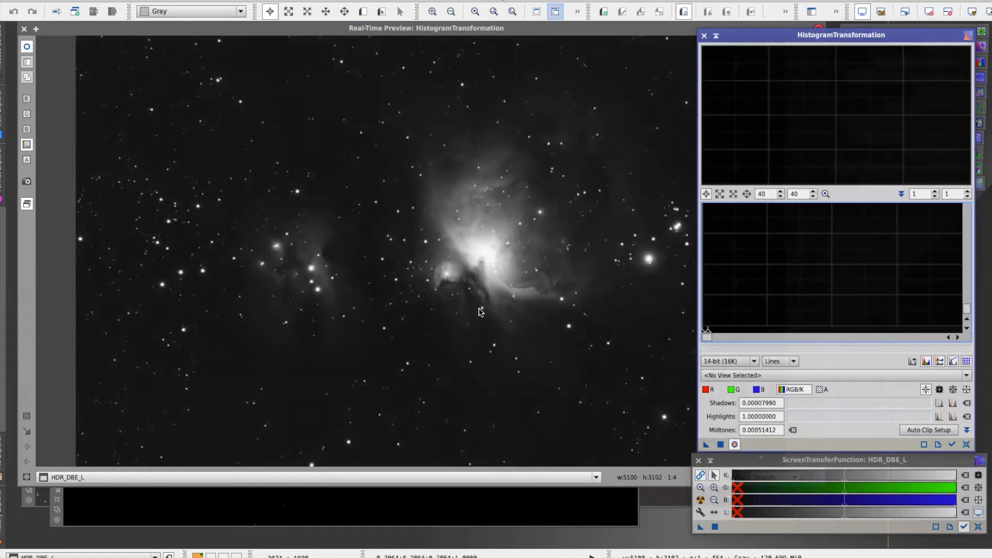
Close the real-time preview, apply the histogram stretch to HDR_DBE_L, and collapse both stretching process windows
left_click(23, 30)
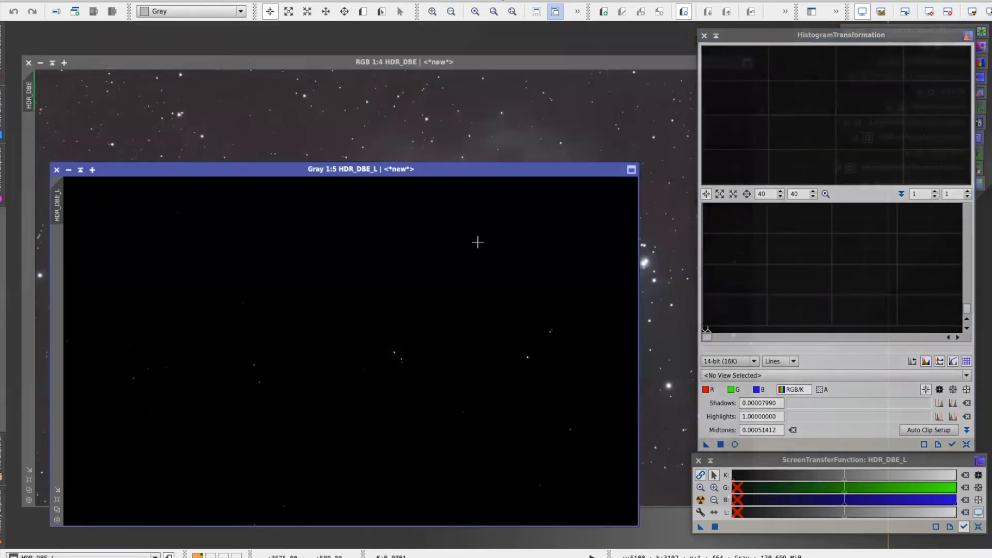
left_click_drag(706, 446, 394, 350)
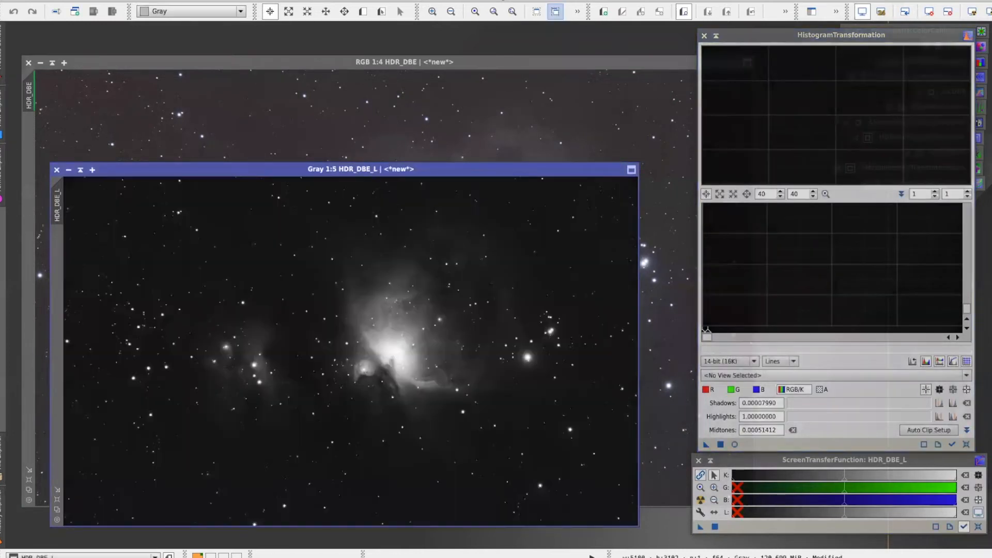
left_click_drag(467, 171, 513, 130)
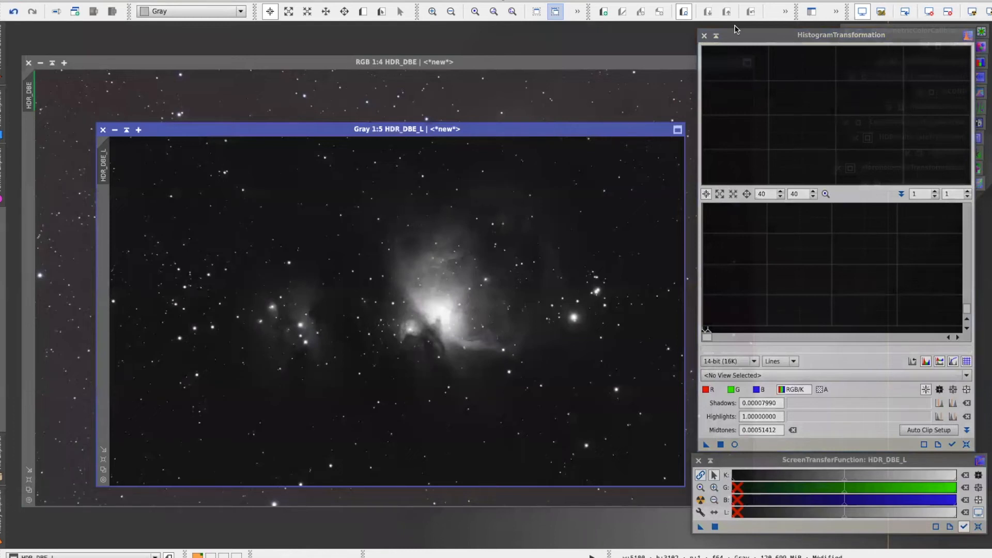
left_click(718, 35)
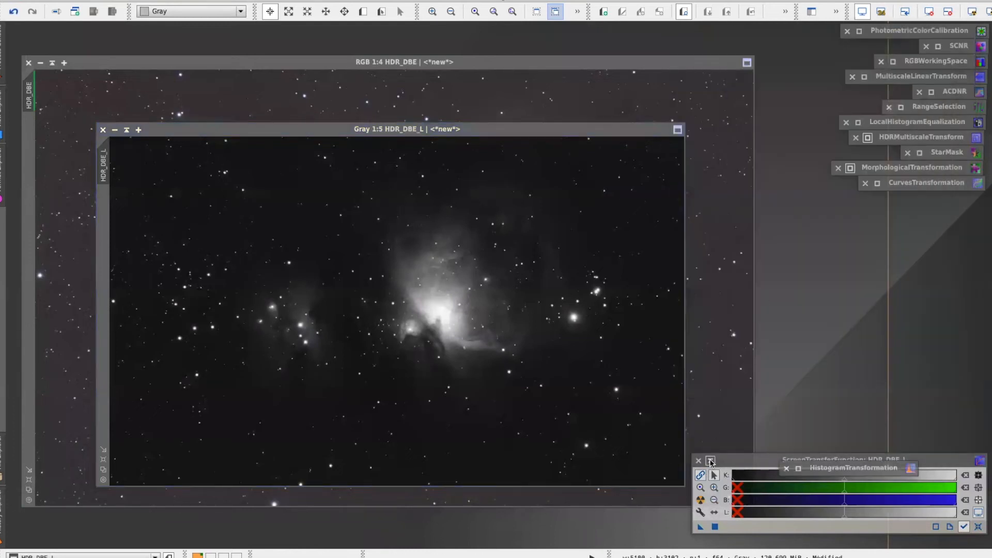
mouse_move(802, 463)
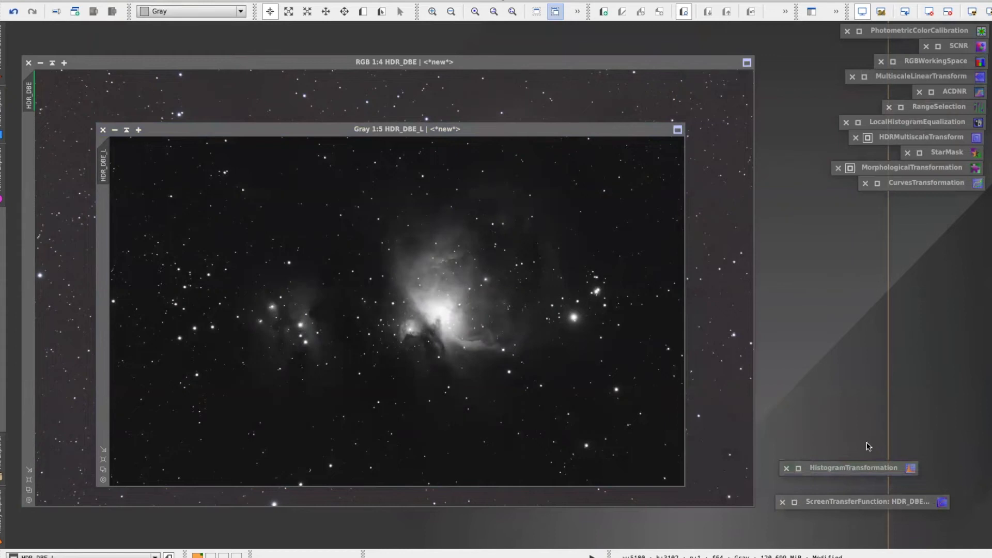
left_click_drag(852, 468, 882, 405)
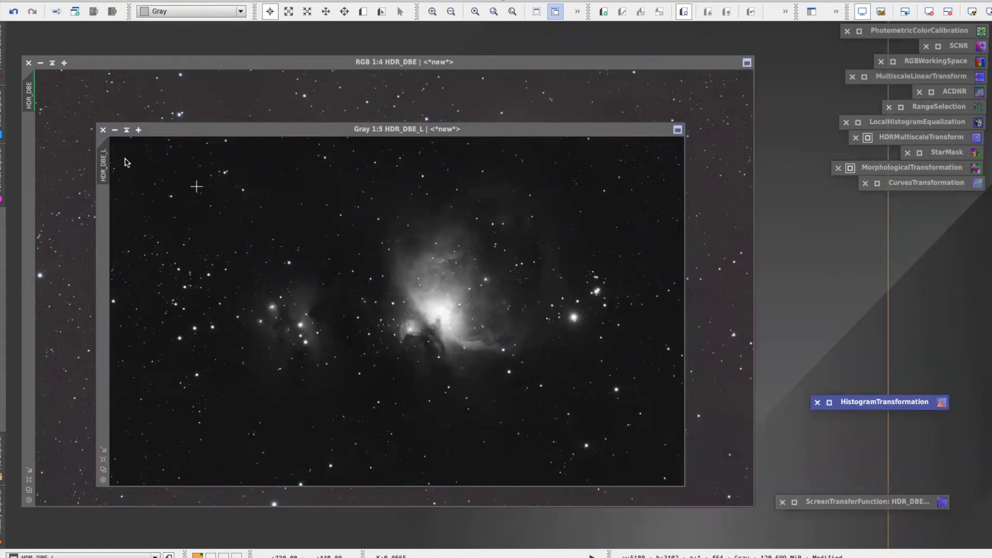
Apply HDR_DBE_L as a mask to HDR_DBE, minimize the lightness image, and park its icon below the color image
left_click_drag(103, 176, 30, 156)
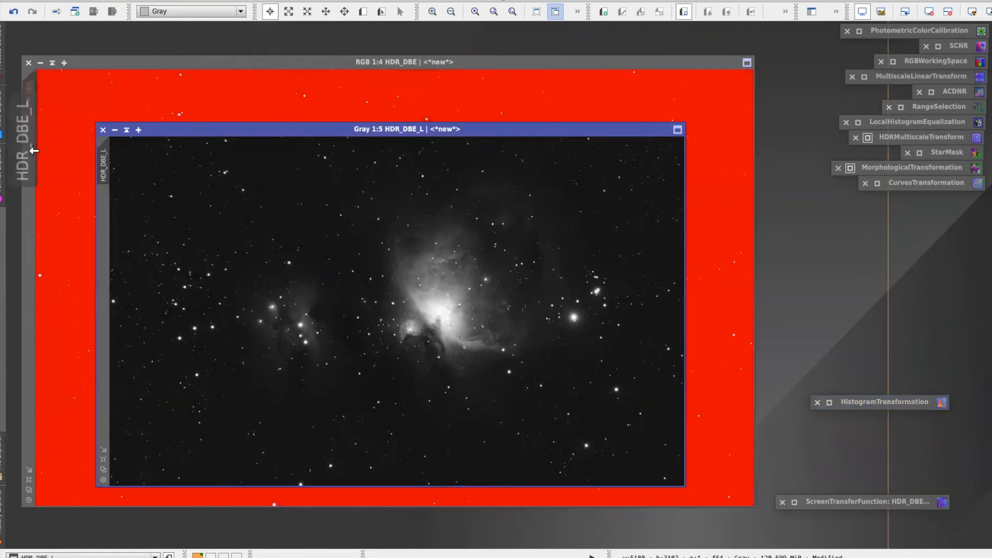
left_click(114, 130)
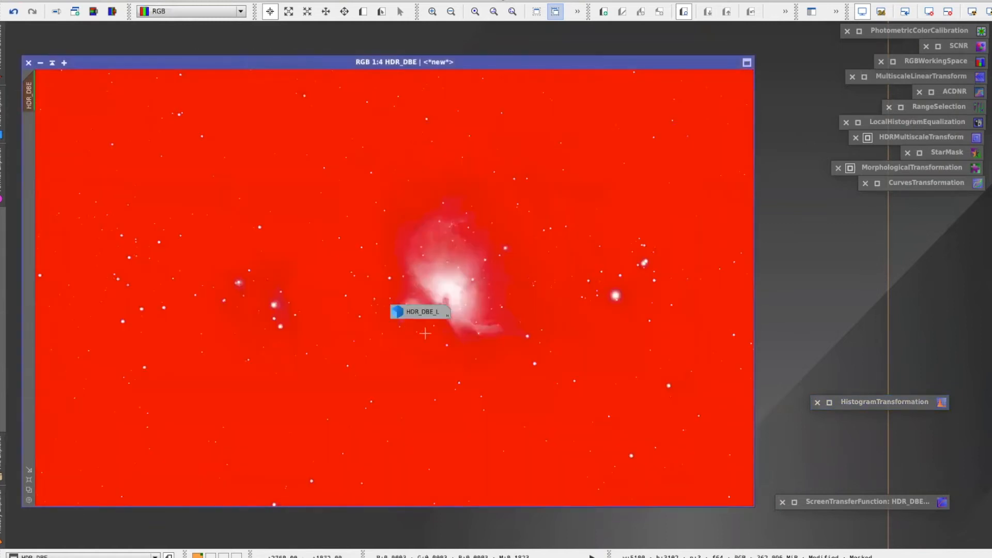
left_click_drag(426, 314, 237, 531)
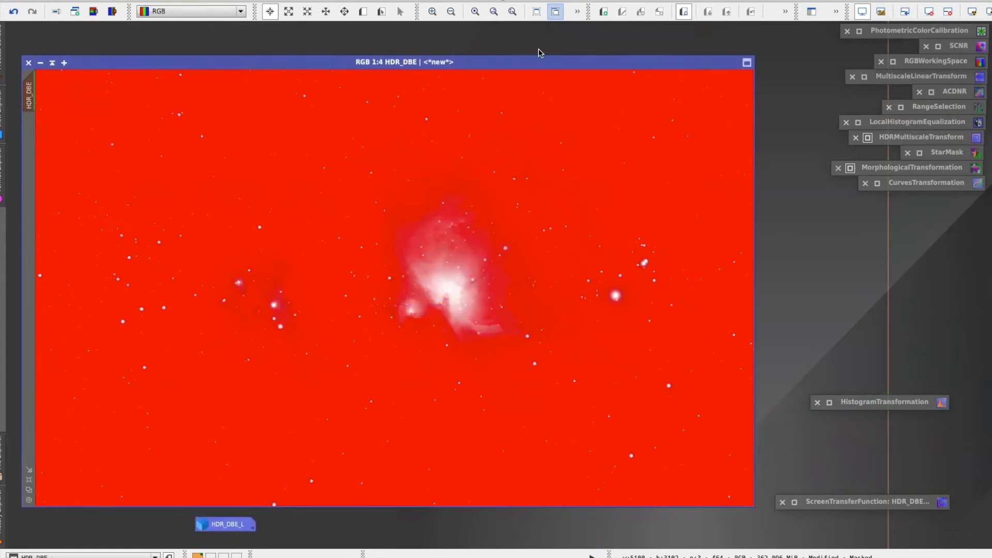
left_click_drag(541, 62, 551, 57)
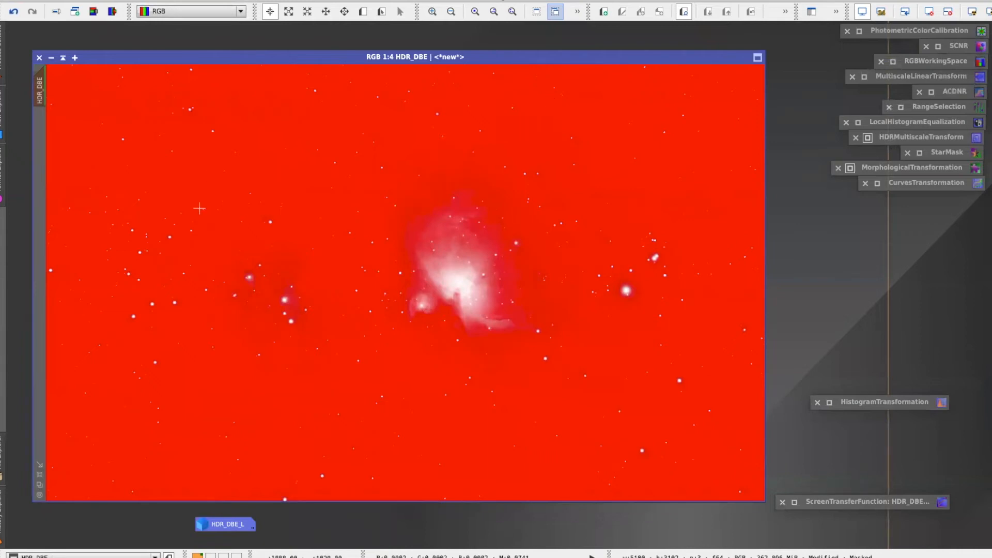
Invert the mask on HDR_DBE so it protects the bright areas, and hide the mask overlay
left_click(223, 1)
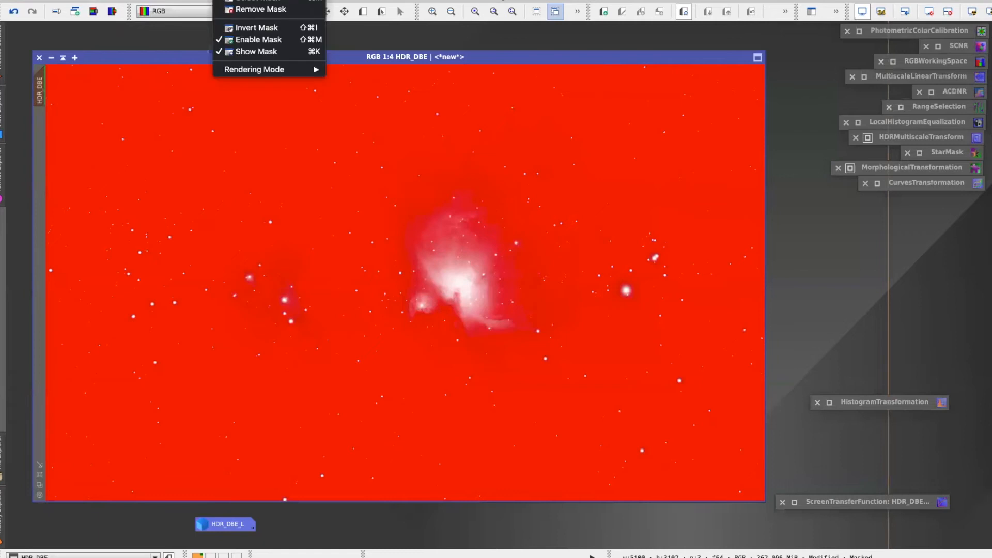
left_click(256, 28)
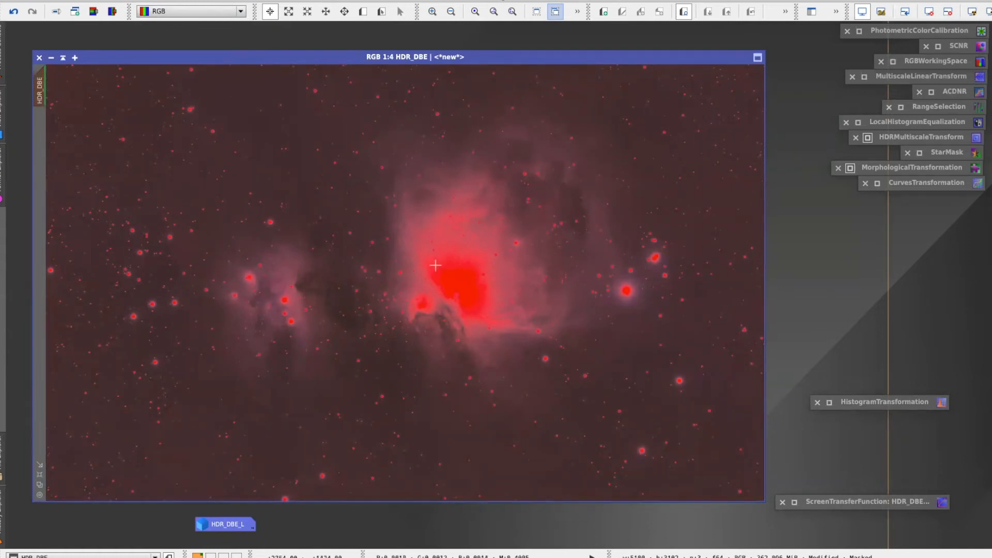
left_click(227, 1)
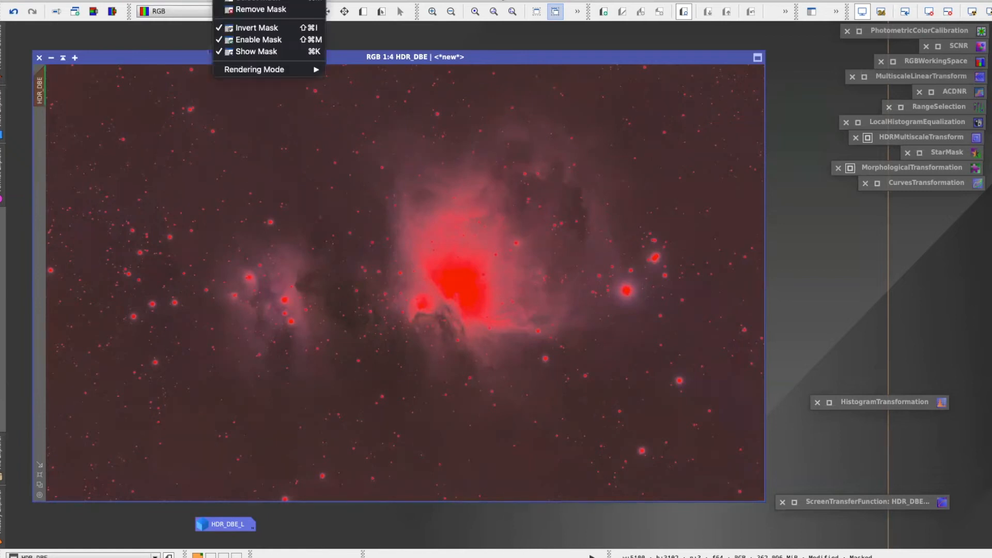
left_click(242, 52)
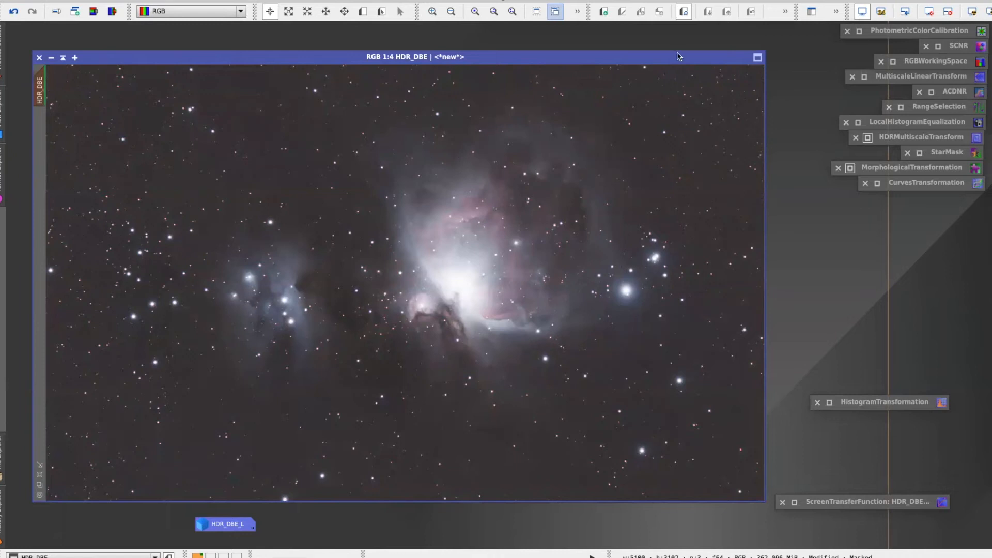
Open MultiscaleLinearTransform and apply its four-layer noise reduction to a new preview spanning the smaller nebula and part of the bright core
double_click(903, 82)
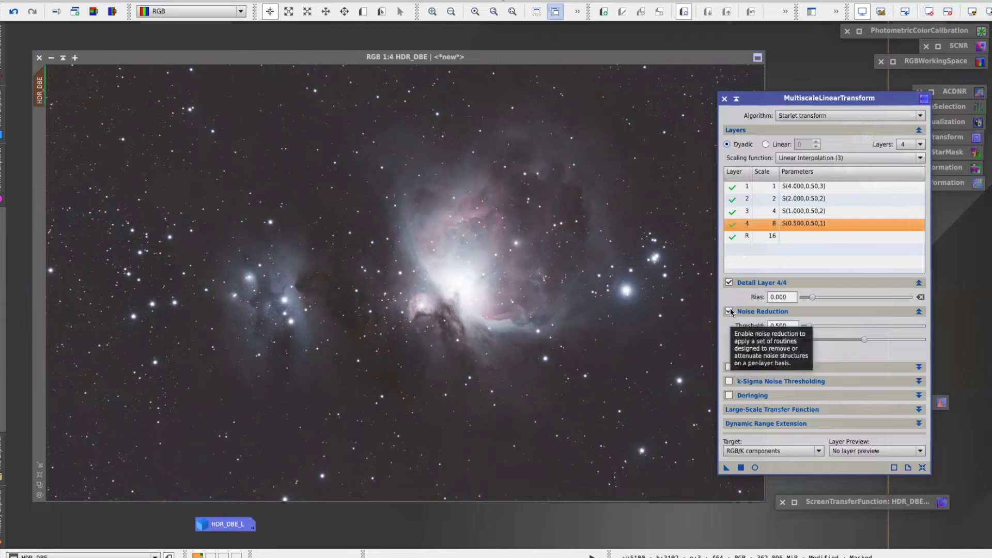
left_click(790, 186)
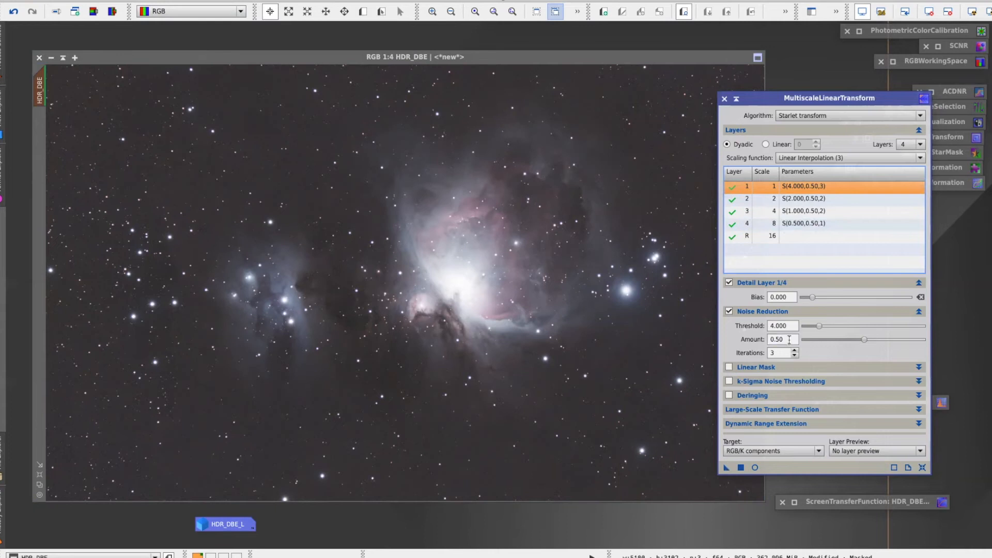
left_click(364, 12)
left_click_drag(161, 88, 486, 434)
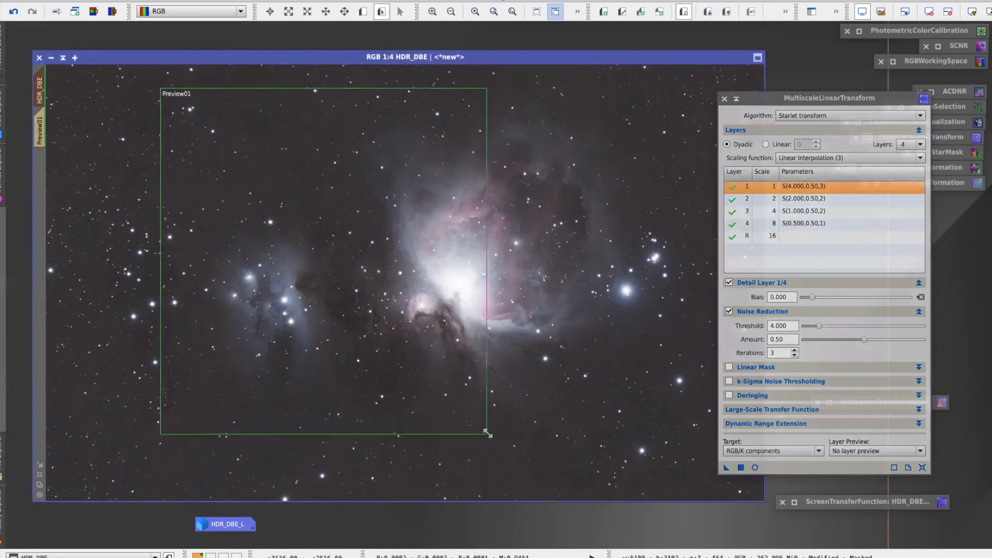
left_click(39, 132)
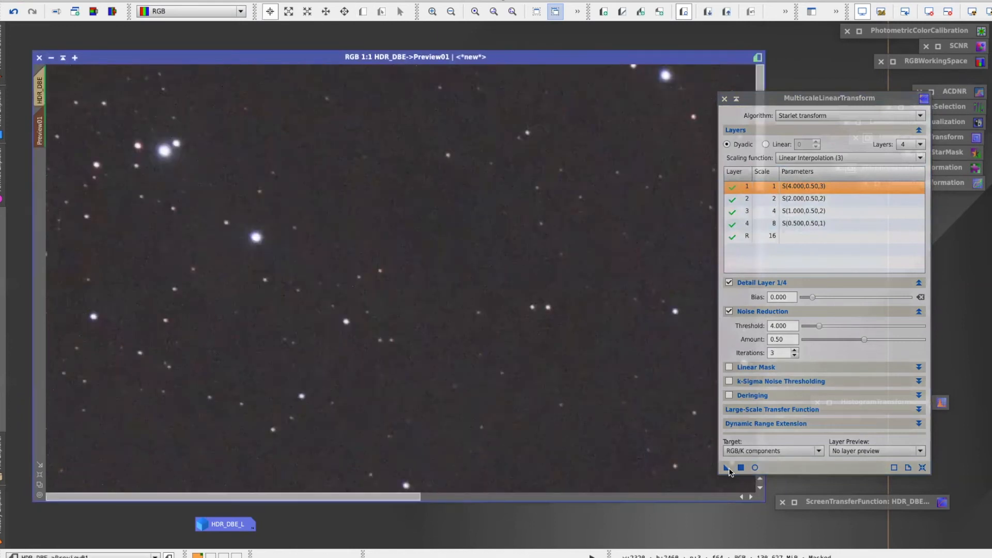
left_click_drag(727, 467, 465, 267)
Compare the preview with and without noise reduction, examining the background grain up close and the nebula as a whole
scroll(459, 251, "up", 3)
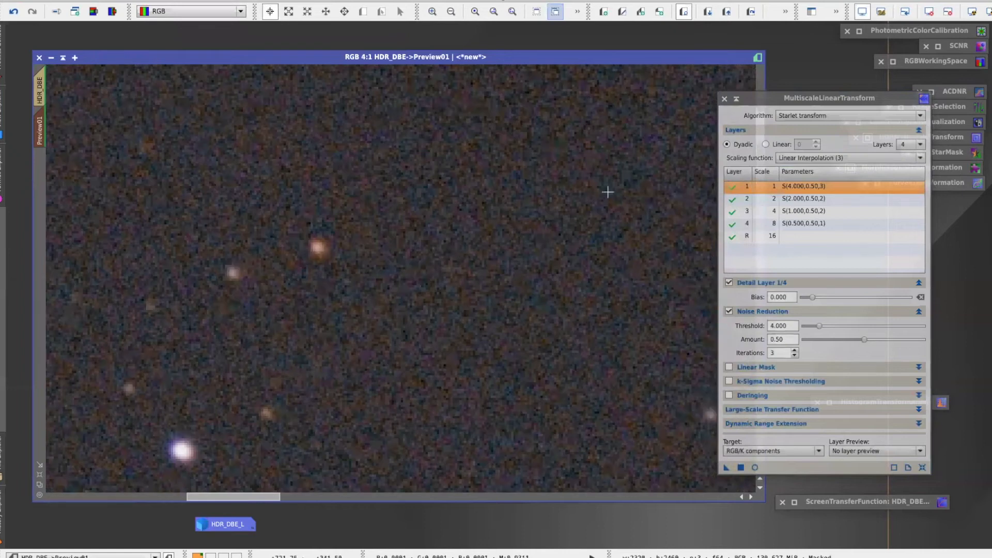
left_click(752, 14)
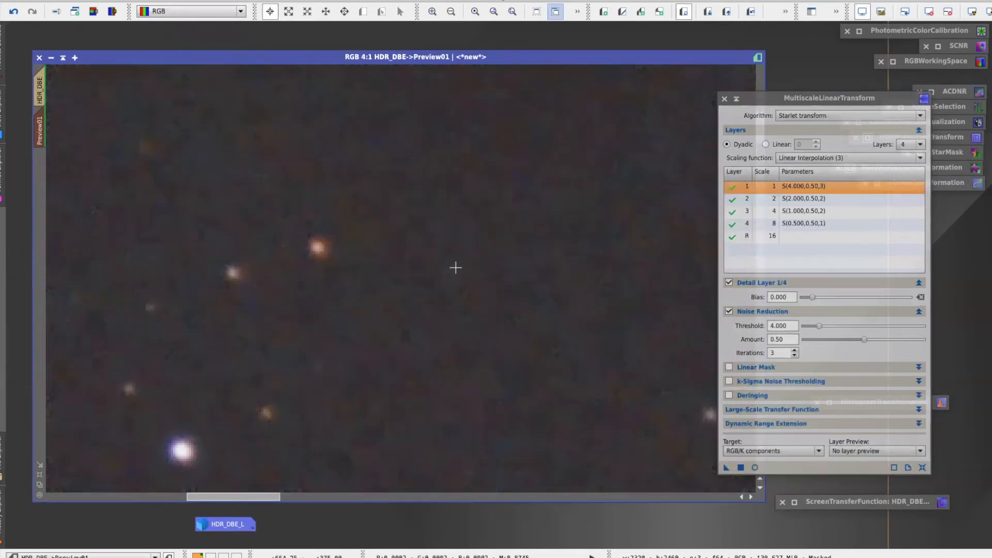
scroll(454, 261, "down", 6)
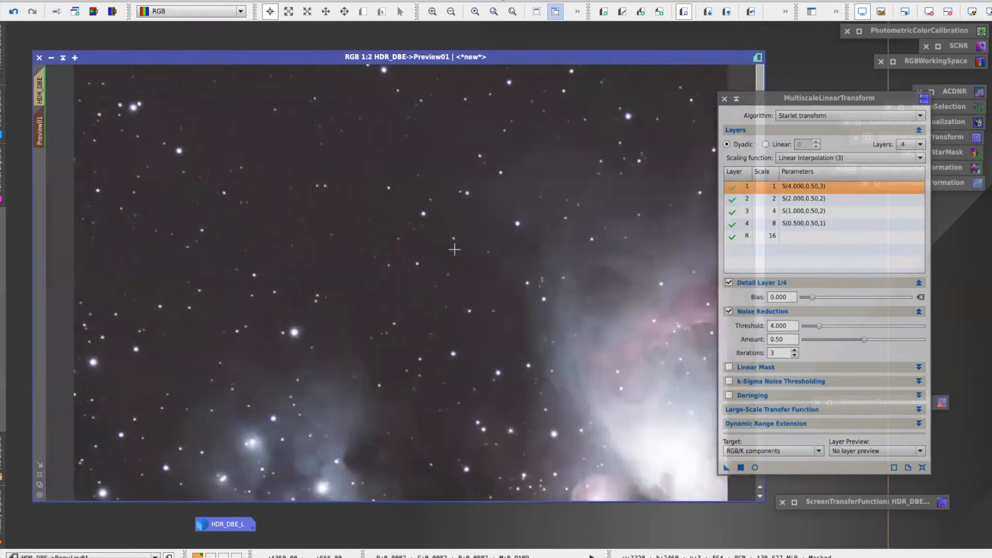
scroll(454, 251, "up", 1)
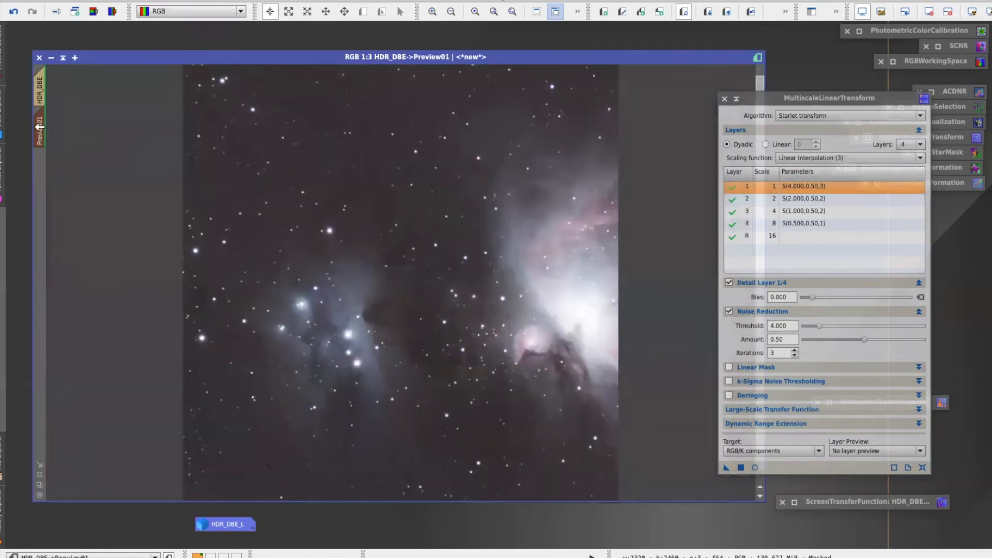
Delete the preview and apply the MultiscaleLinearTransform noise reduction to the whole HDR_DBE image
left_click(186, 0)
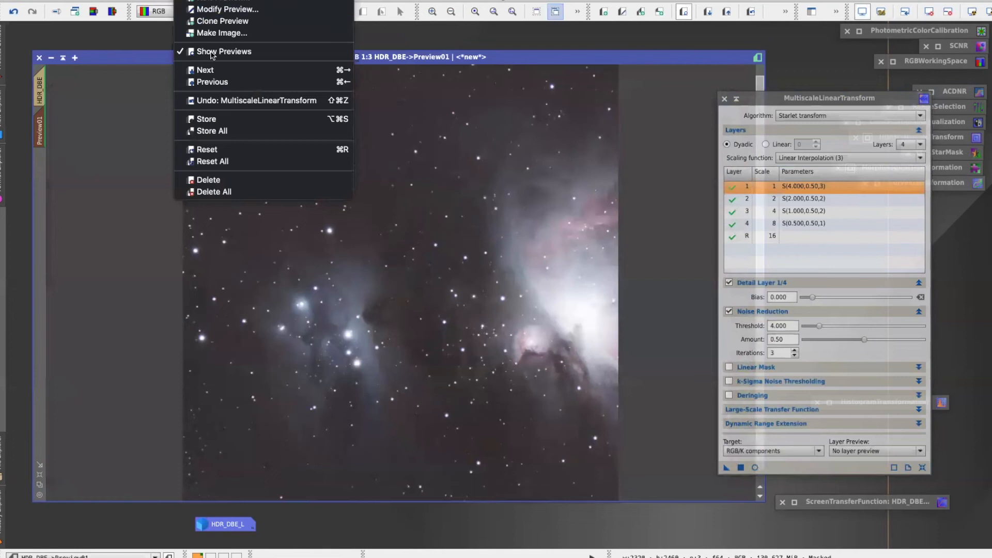
left_click(212, 180)
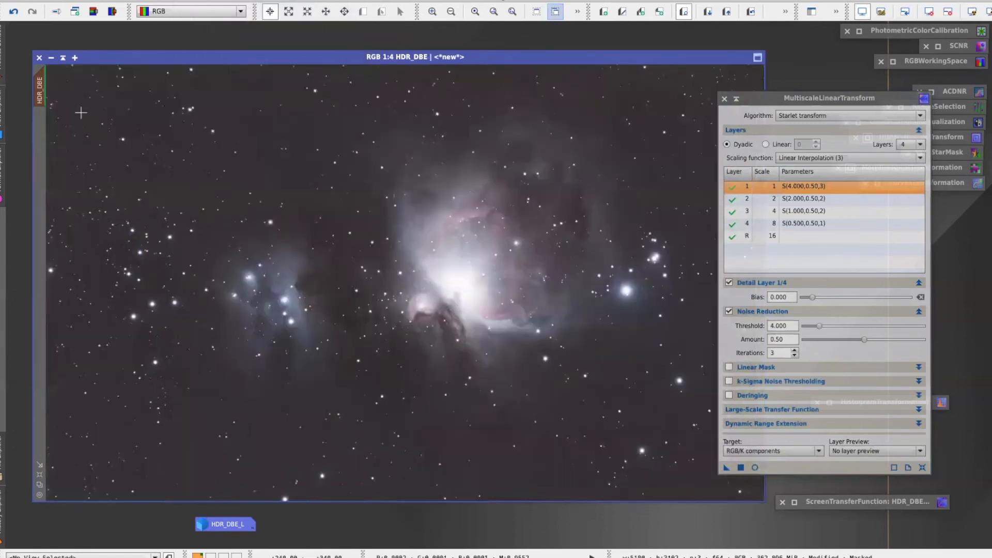
left_click_drag(726, 467, 376, 282)
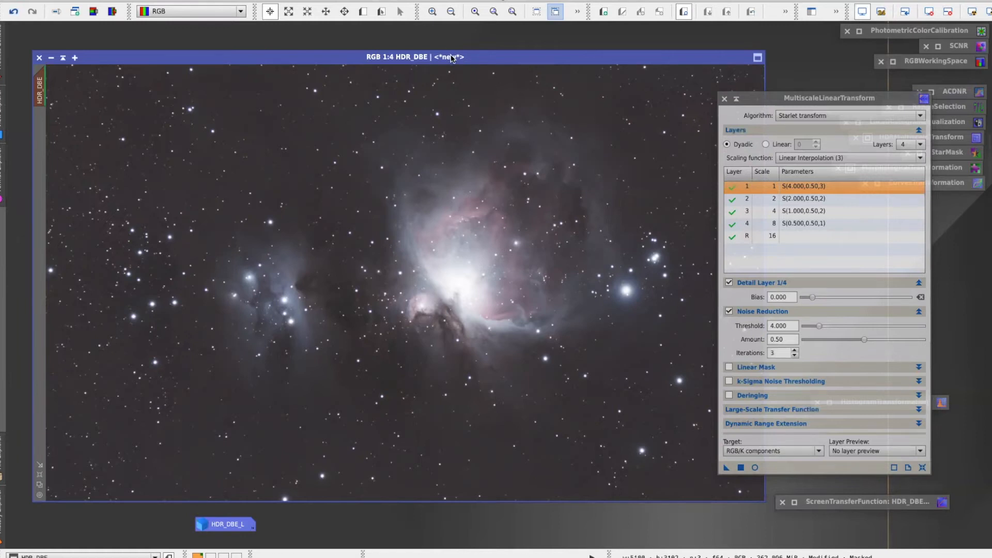
Collapse MultiscaleLinearTransform and remove the mask from HDR_DBE
left_click(737, 99)
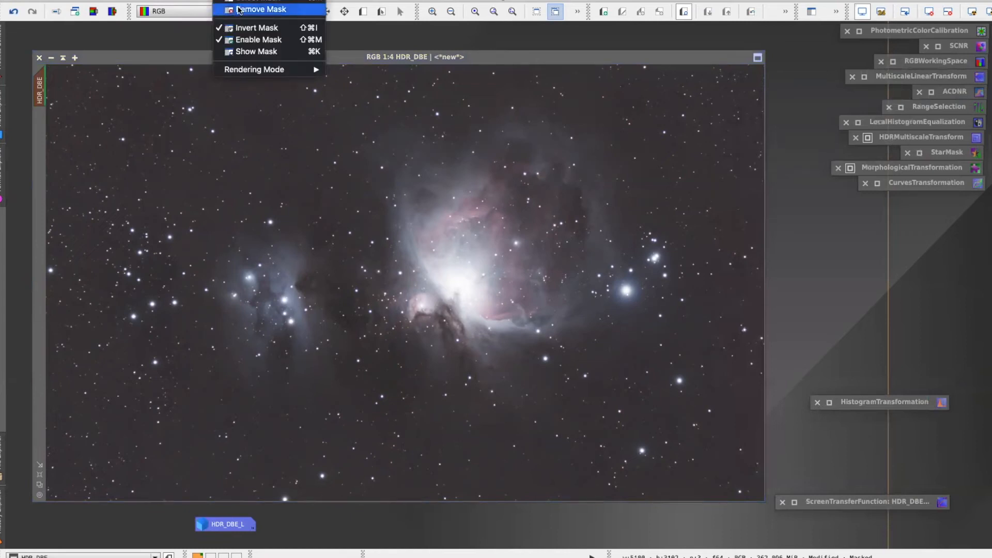
left_click(232, 9)
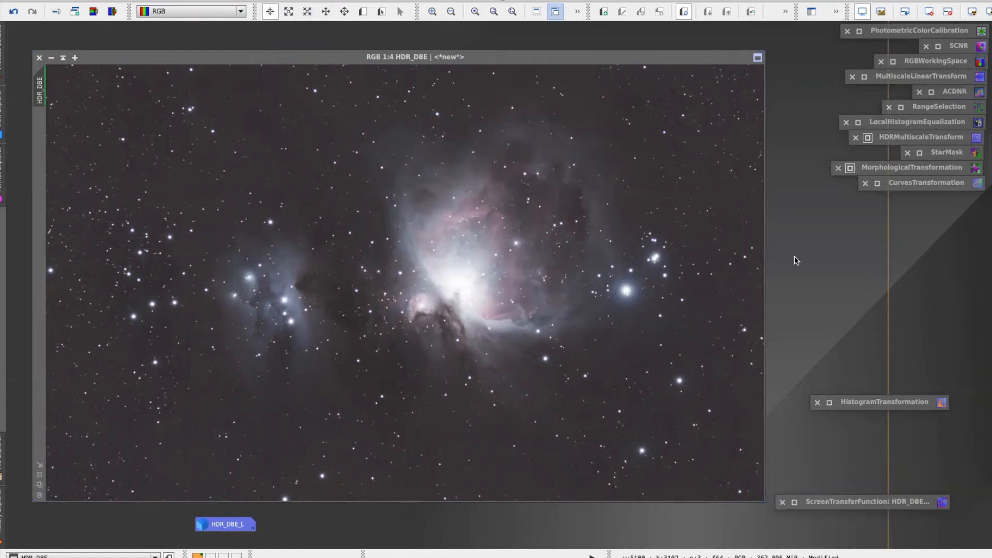
Open HistogramTransformation and ScreenTransferFunction and reset both to their default values
double_click(888, 404)
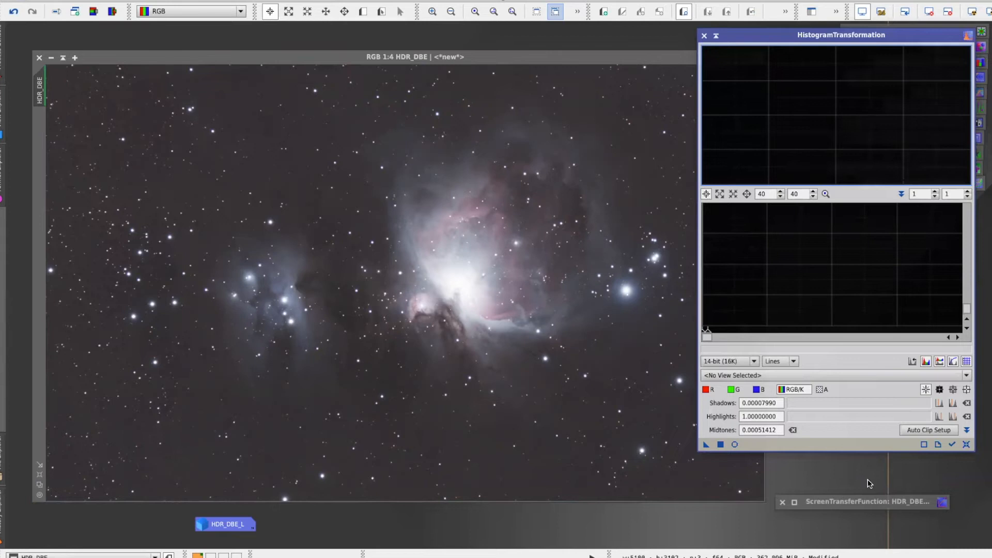
double_click(854, 503)
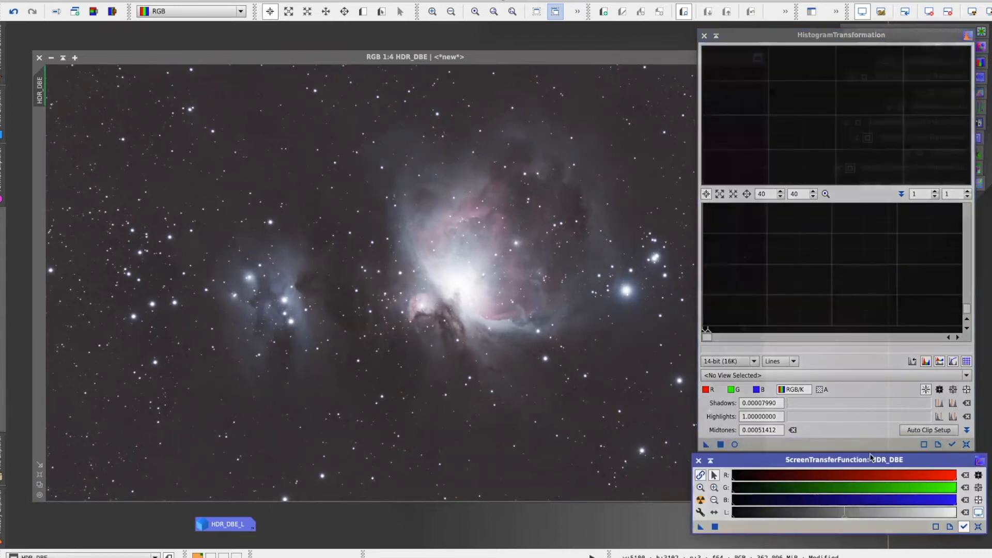
left_click(966, 444)
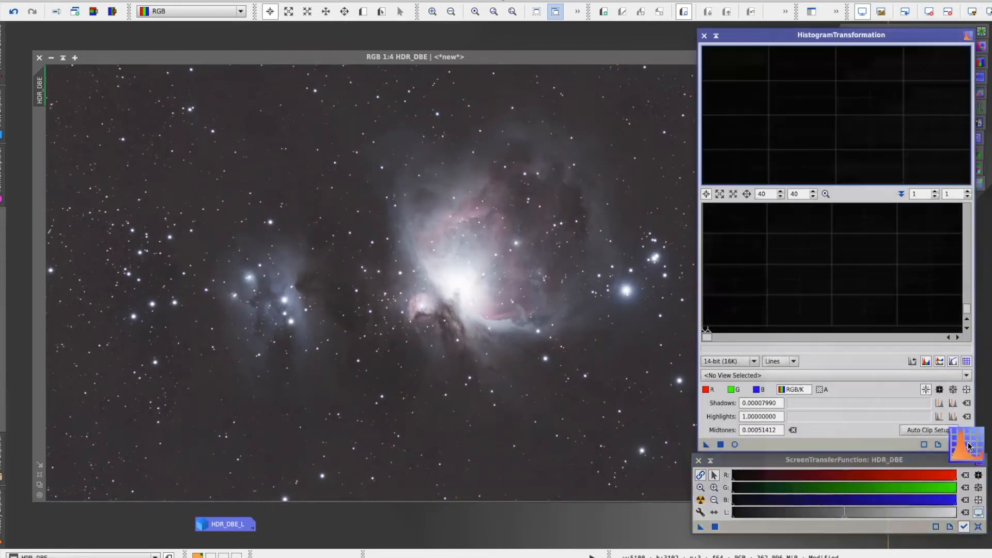
left_click(978, 526)
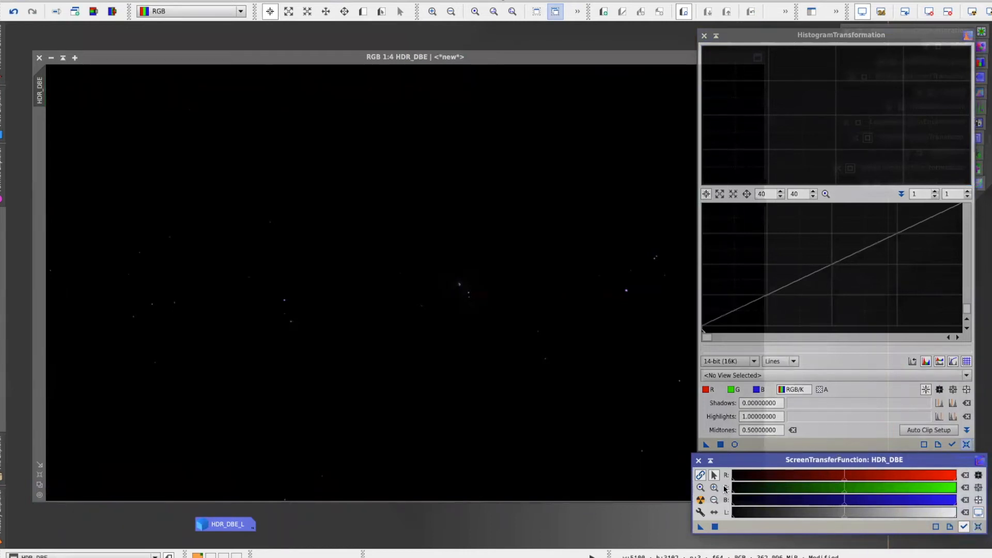
Auto-stretch the display of HDR_DBE and refine the linked channels to shadows of about 0.000135 and midtones of about 0.000215
left_click(700, 500)
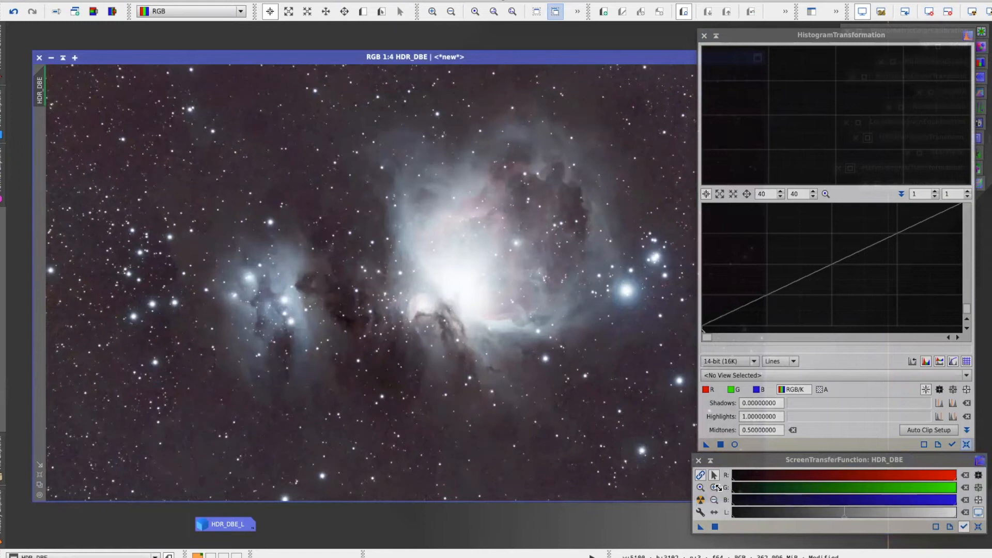
left_click(714, 487)
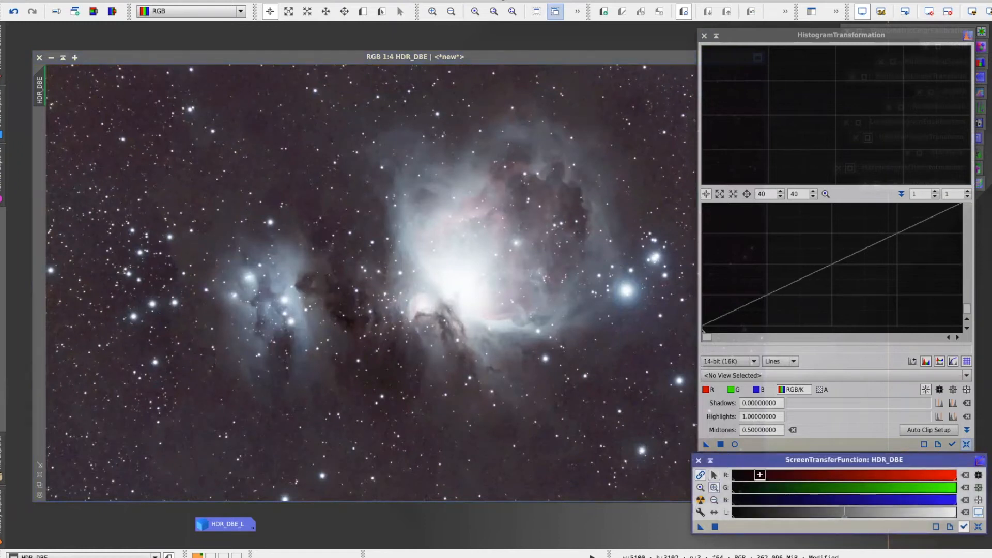
left_click(759, 475)
scroll(760, 474, "up", 15)
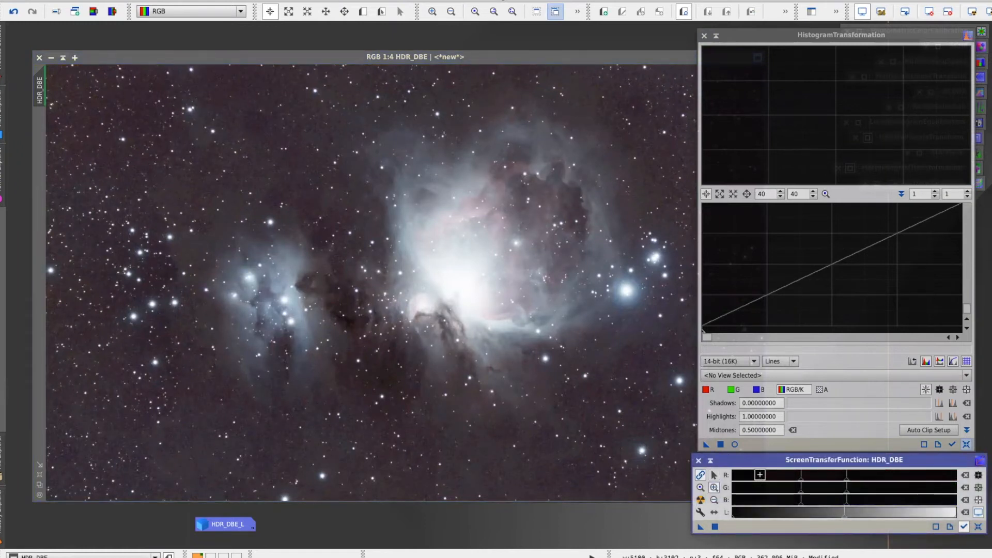
scroll(759, 475, "up", 10)
left_click(714, 475)
mouse_move(847, 482)
left_click_drag(847, 481, 953, 481)
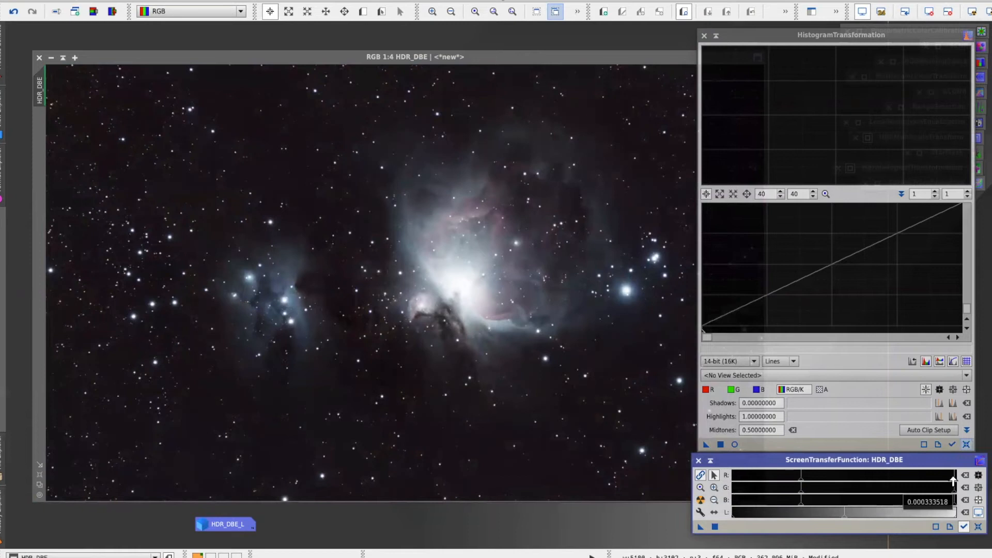
left_click_drag(953, 481, 953, 480)
left_click_drag(953, 481, 895, 480)
left_click_drag(899, 477, 897, 477)
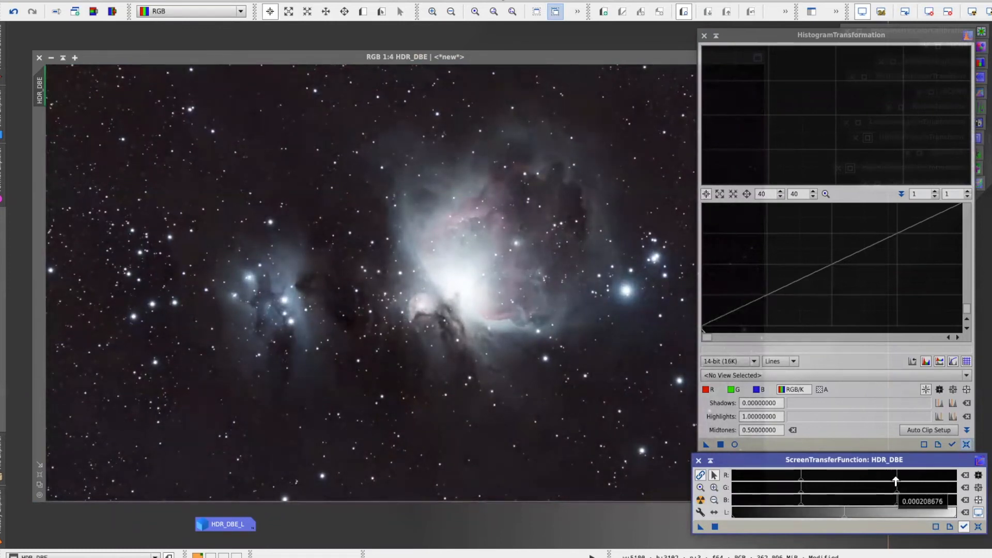
left_click_drag(800, 483, 793, 483)
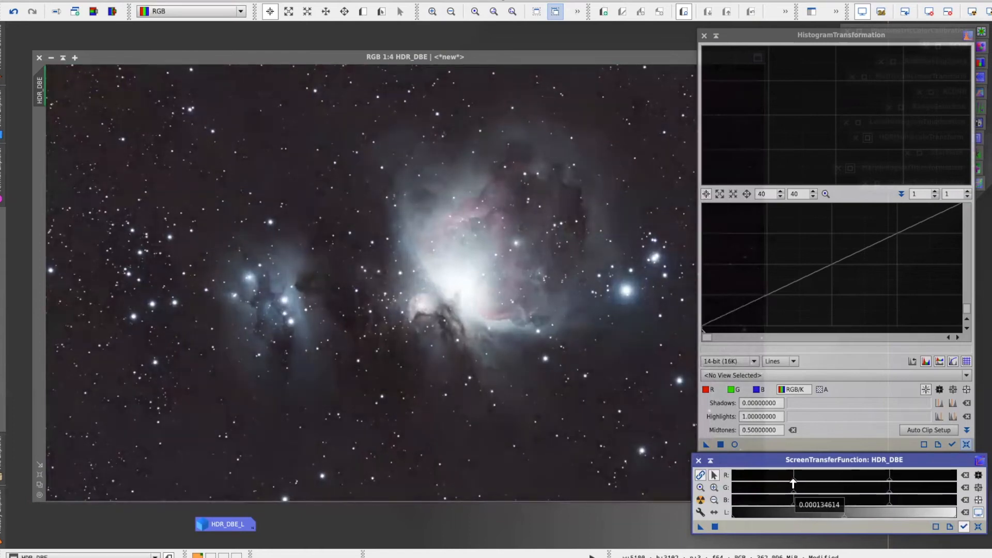
left_click_drag(889, 483, 892, 484)
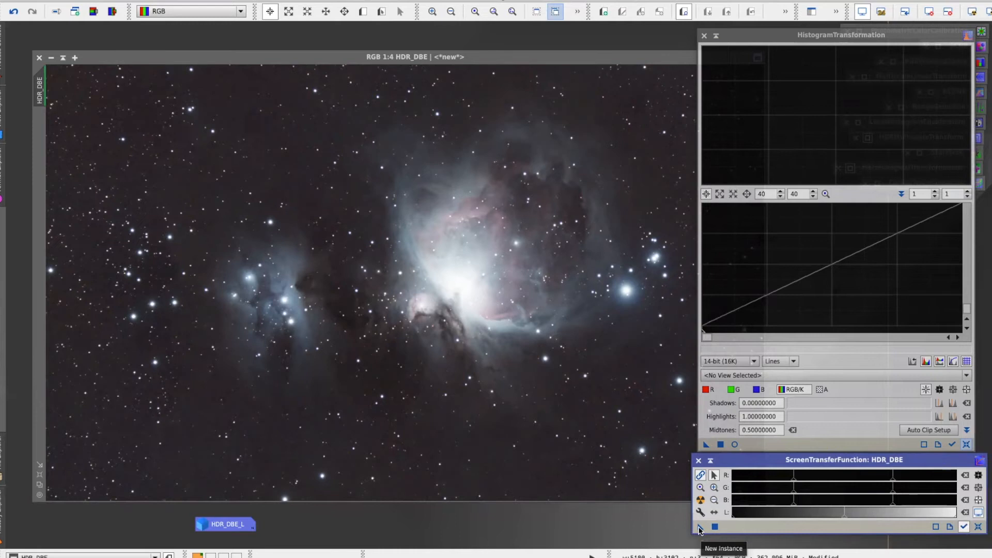
Transfer the screen stretch to HistogramTransformation, apply it to HDR_DBE, and reset the image's display stretch
left_click_drag(699, 529, 789, 439)
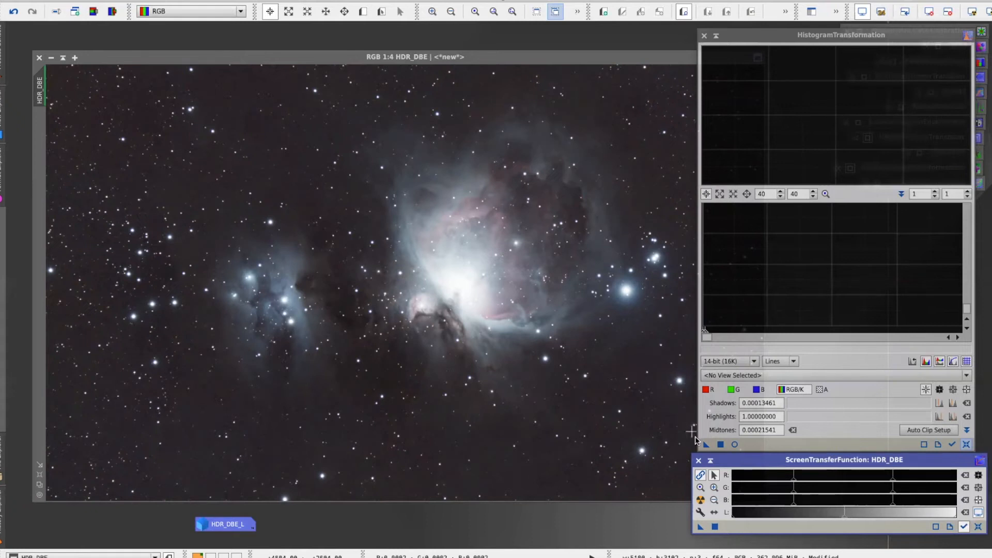
left_click_drag(705, 445, 472, 339)
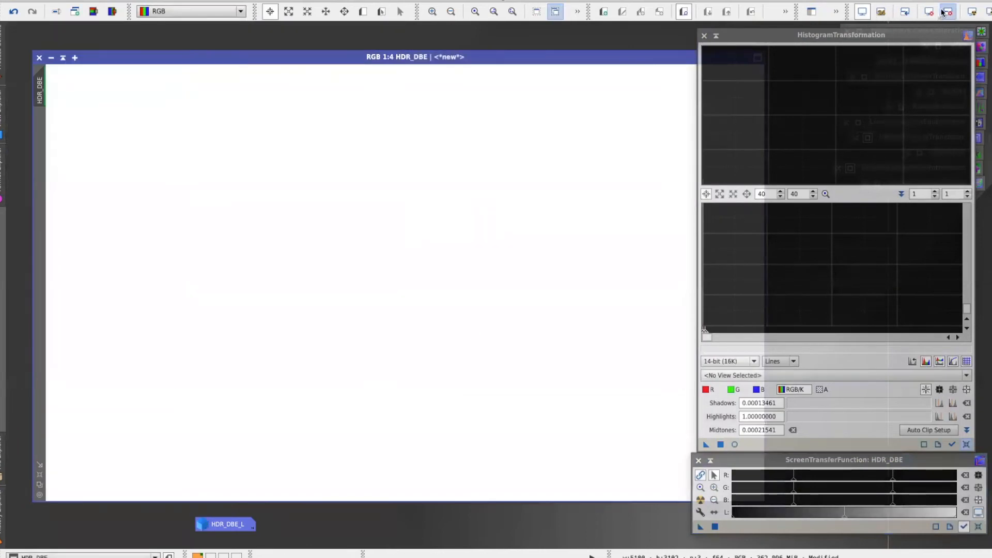
left_click(929, 11)
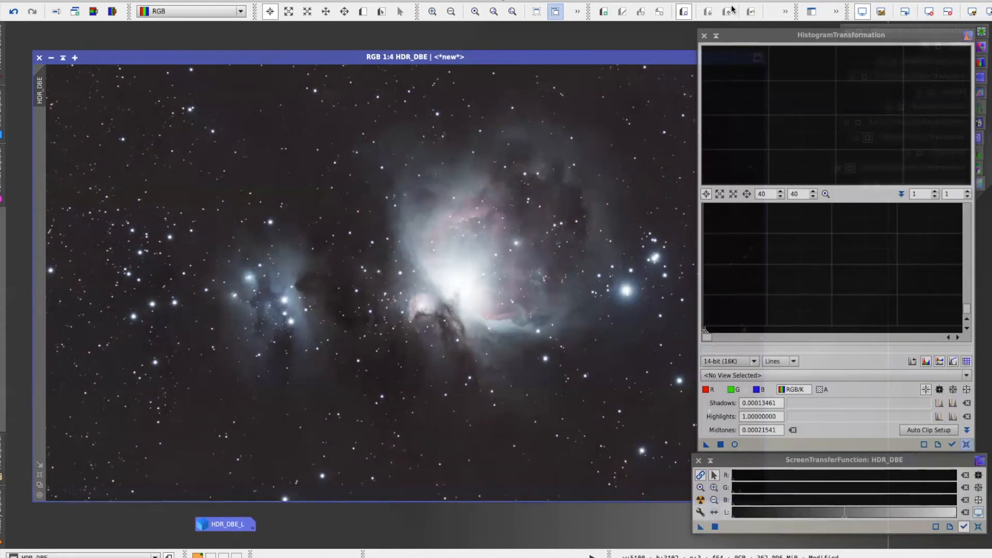
Collapse HistogramTransformation and ScreenTransferFunction and park them one above the other beside the image
left_click(715, 35)
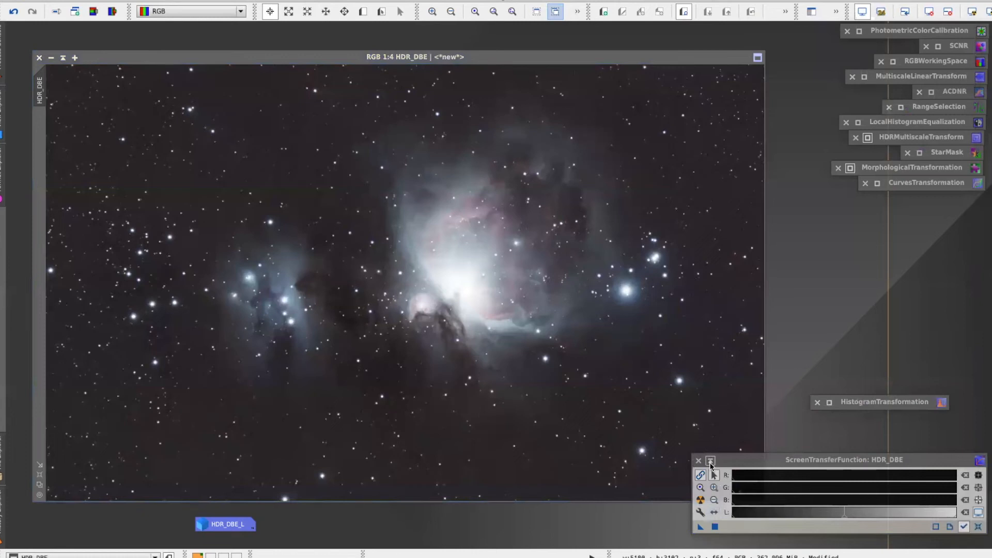
left_click(710, 460)
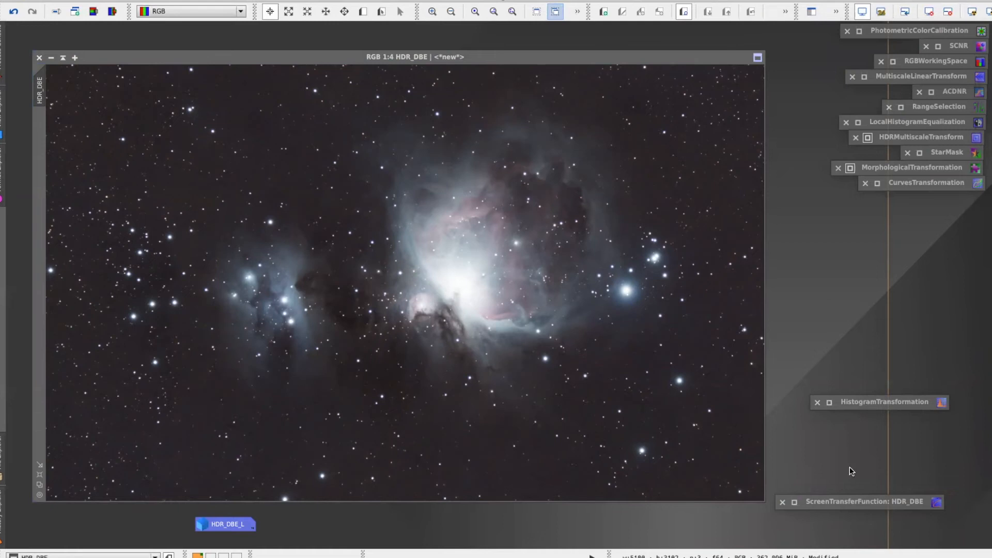
left_click_drag(854, 504, 890, 472)
left_click_drag(897, 410, 908, 455)
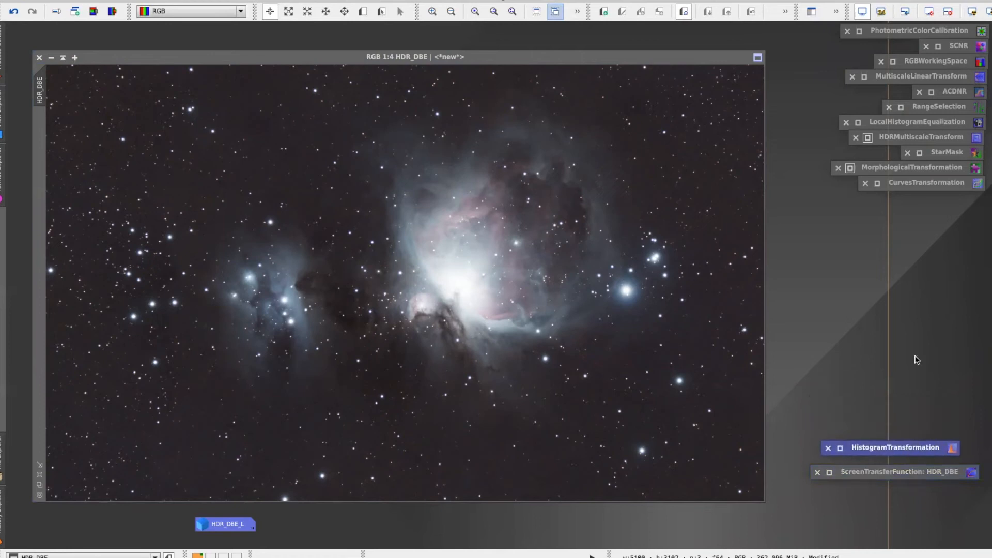
Open ACDNR and apply it with StdDev 2.0 and amount 0.75 to a new preview spanning the smaller nebula and part of the bright core
double_click(943, 96)
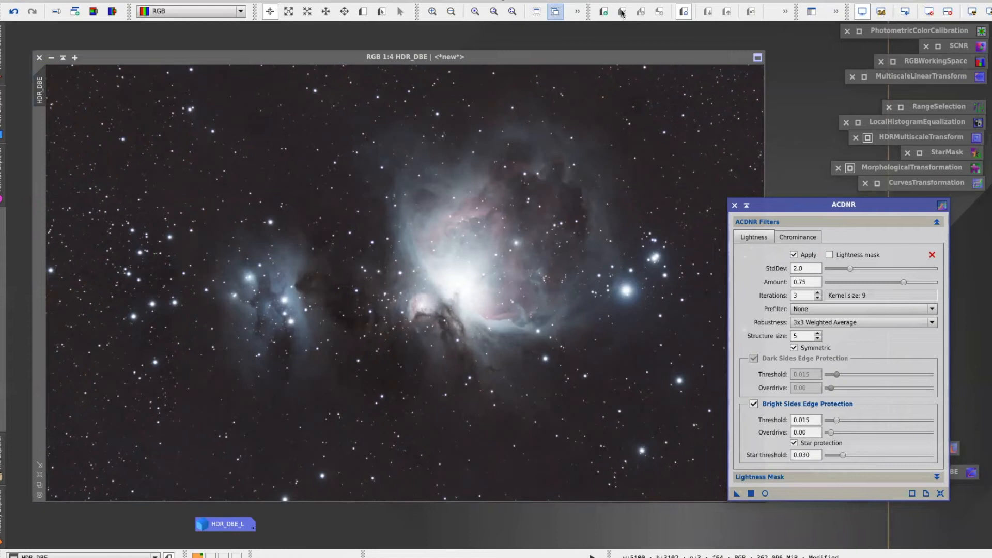
left_click_drag(791, 203, 828, 204)
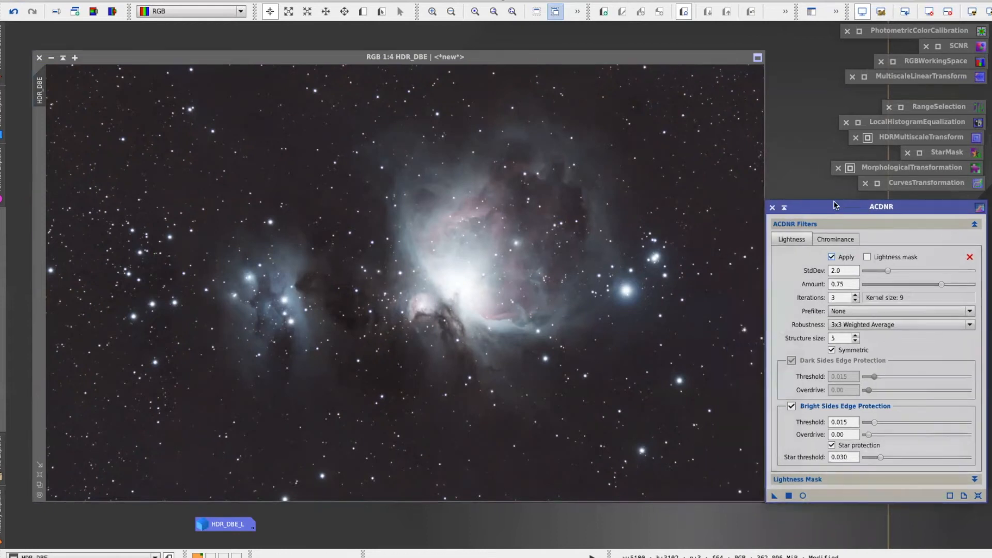
left_click(597, 58)
left_click(363, 11)
left_click_drag(168, 86, 461, 408)
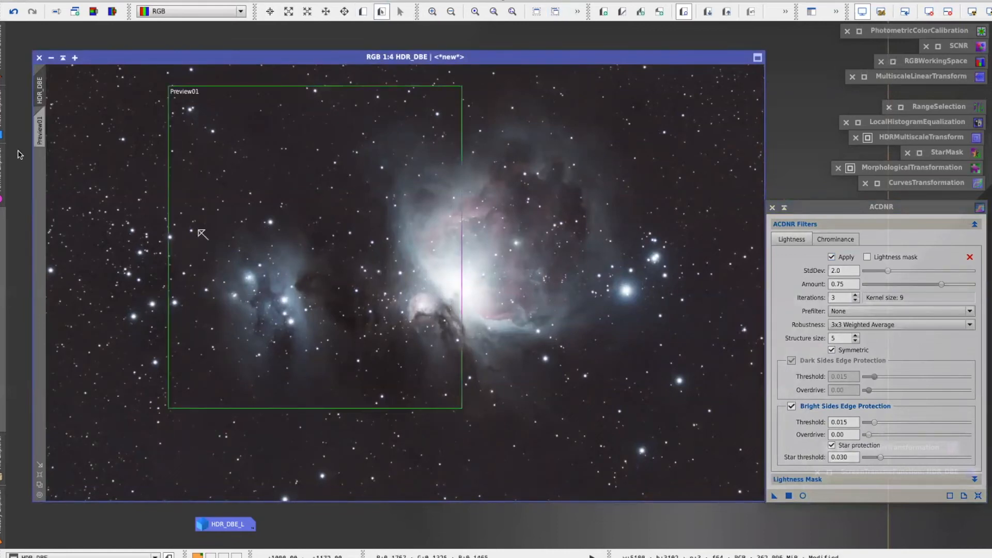
left_click(38, 126)
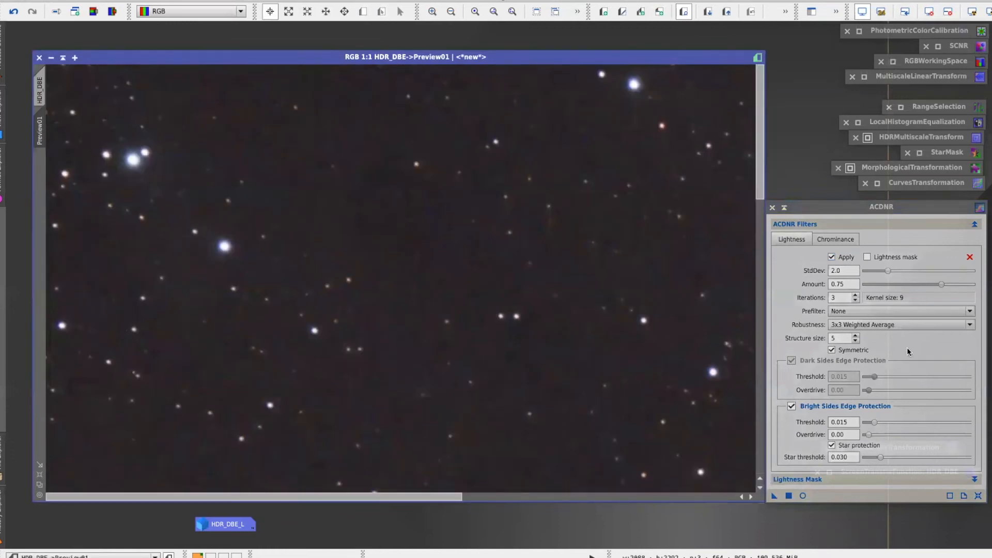
left_click_drag(876, 212, 877, 212)
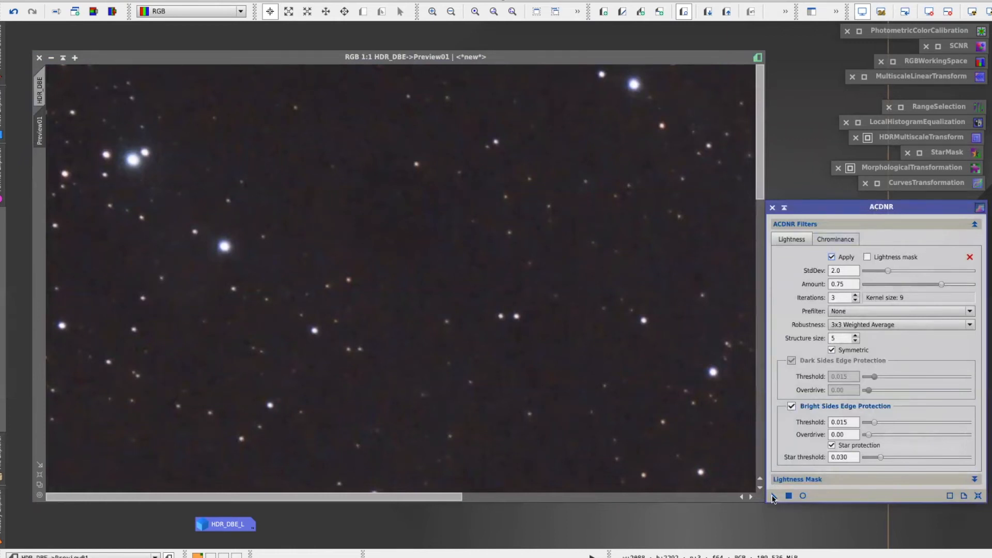
left_click_drag(773, 497, 460, 297)
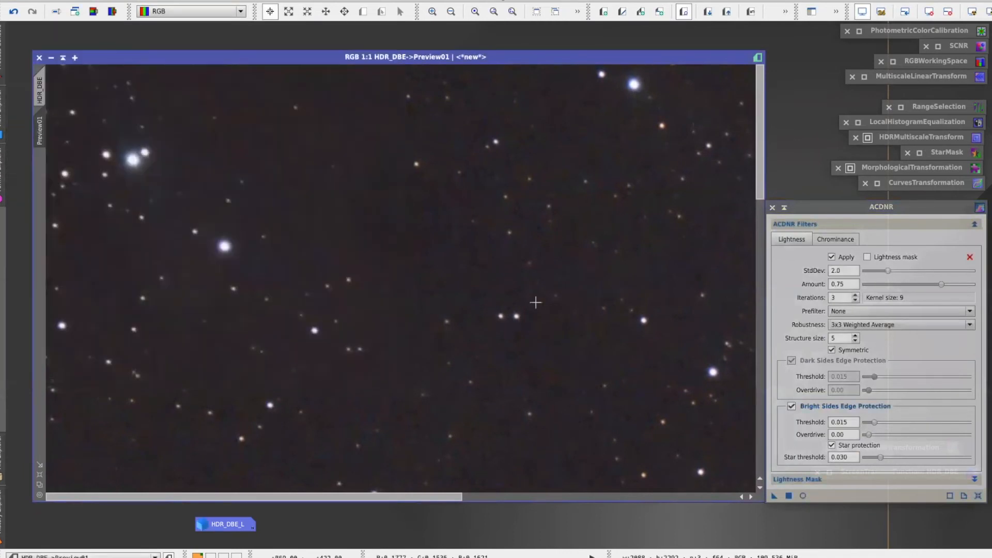
Compare the preview with and without ACDNR, examining the background noise up close and the nebula as a whole
scroll(503, 246, "up", 3)
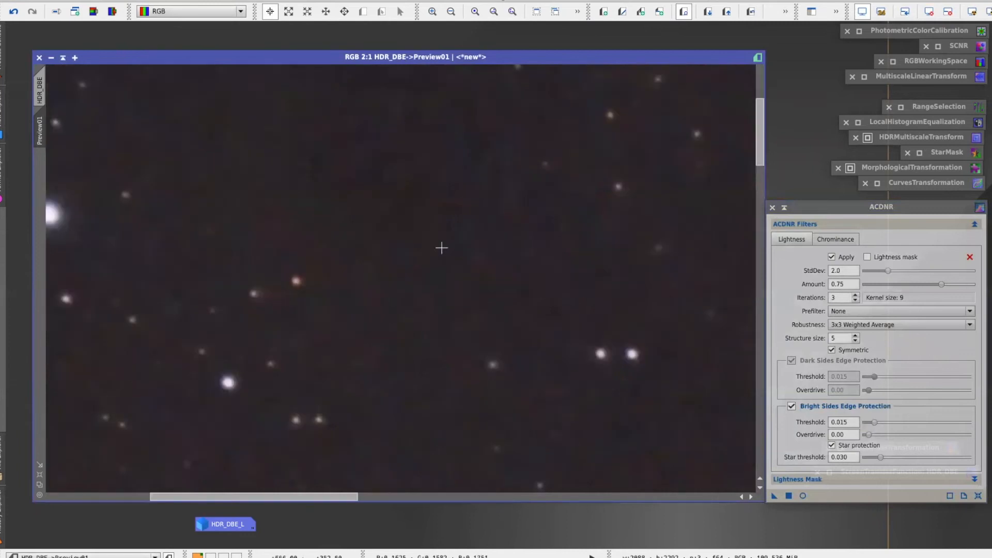
scroll(441, 249, "up", 1)
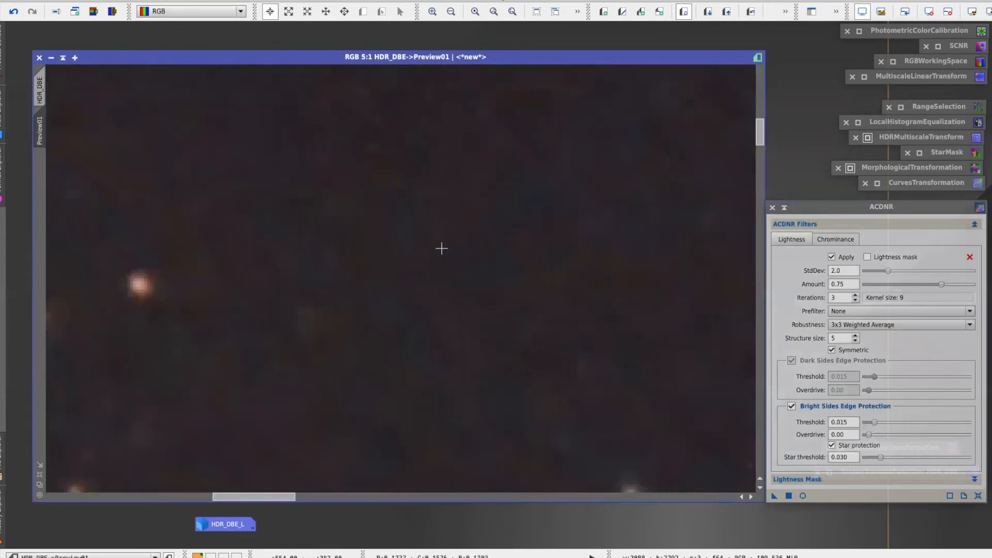
left_click(750, 11)
left_click(751, 11)
scroll(378, 274, "up", 2)
scroll(378, 274, "down", 8)
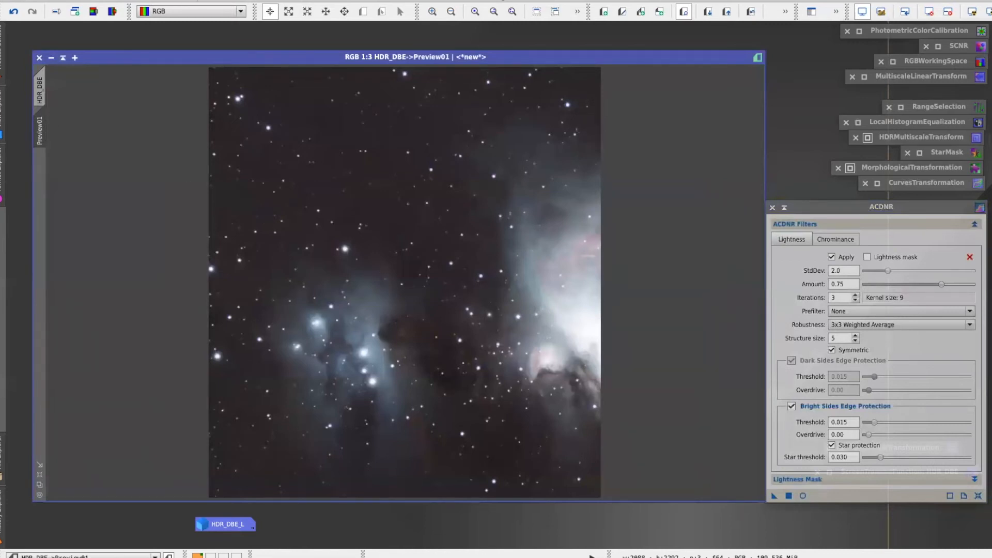
Delete the preview, apply ACDNR to the whole HDR_DBE image, and move the image window clear of the process window
left_click(192, 1)
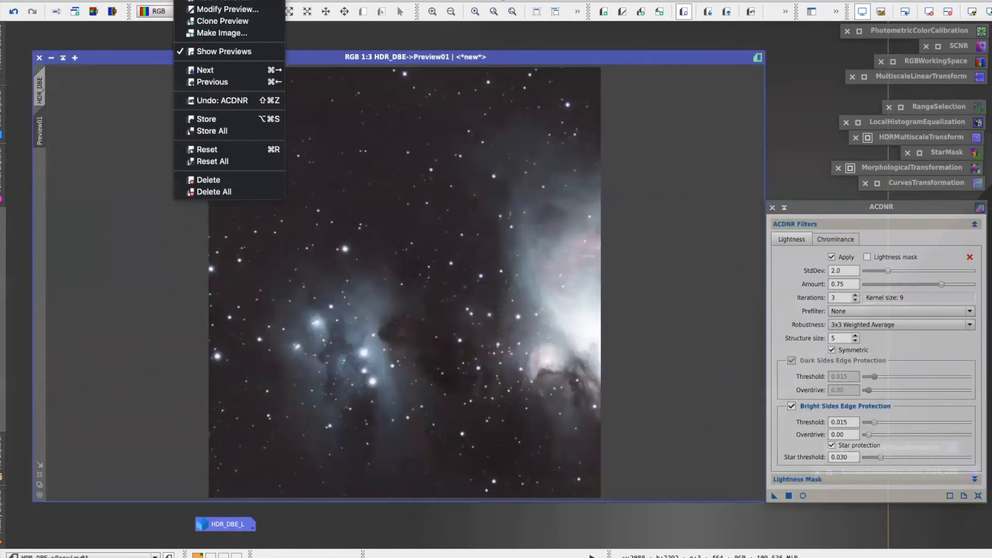
left_click(215, 178)
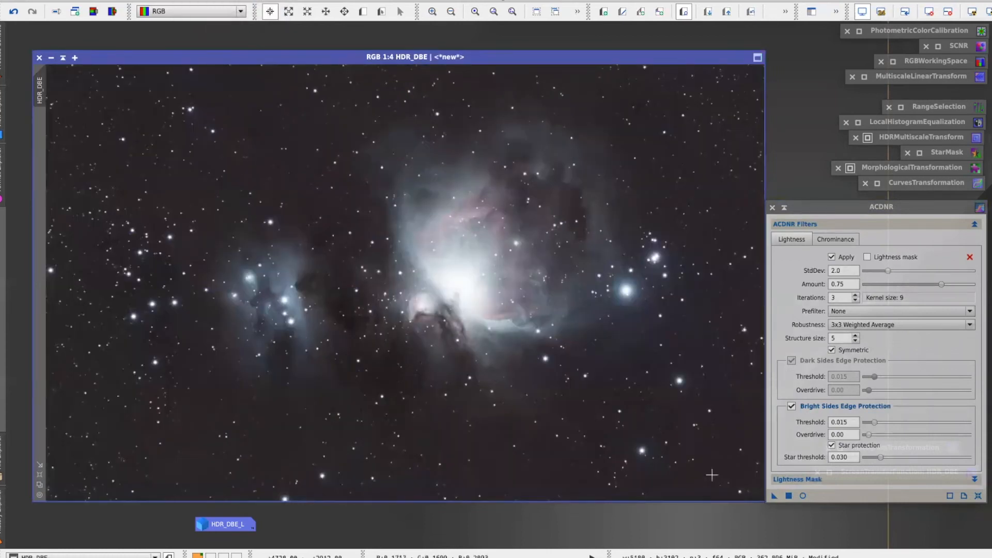
left_click(773, 495)
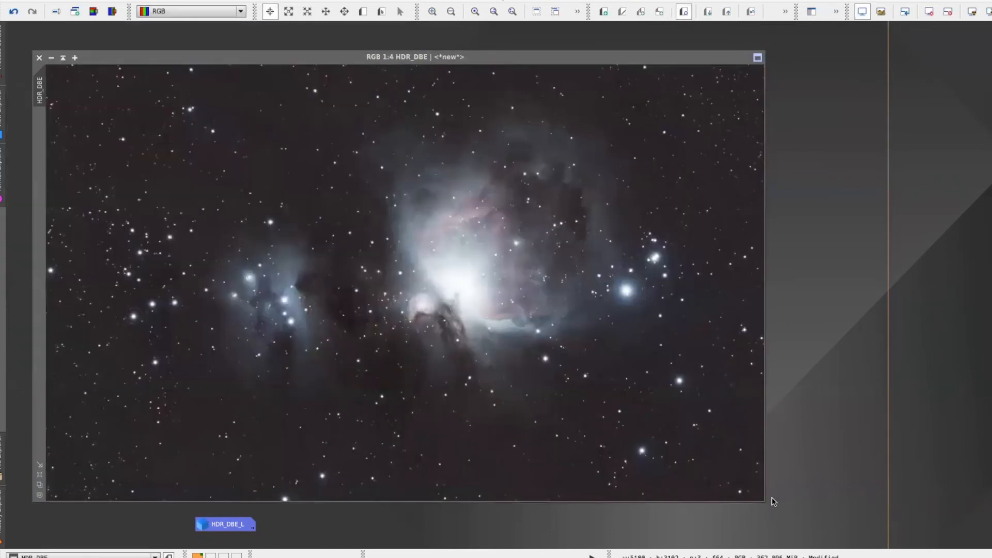
left_click_drag(666, 58, 645, 57)
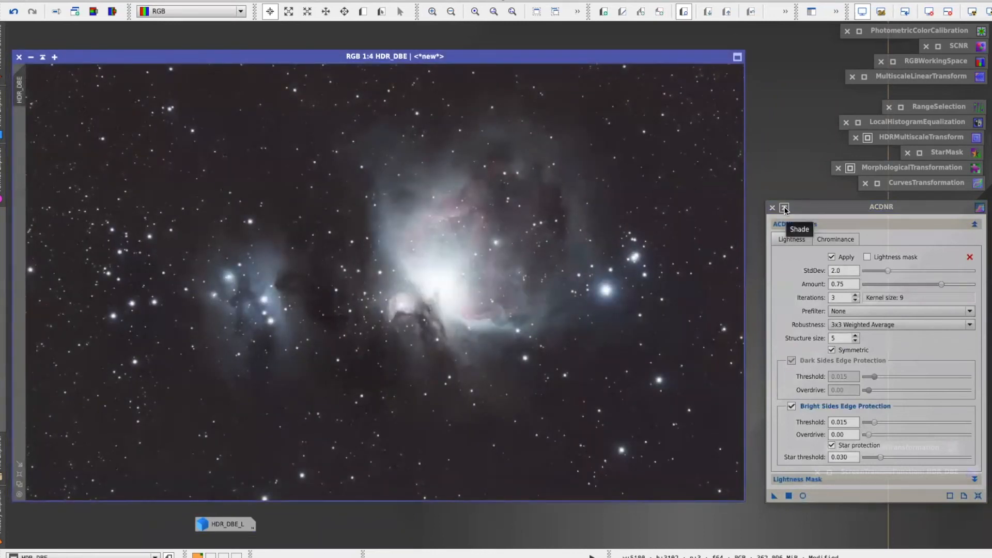
Collapse ACDNR, open HistogramTransformation for HDR_DBE reset to its defaults, and start a real-time preview placed over the image
left_click(784, 207)
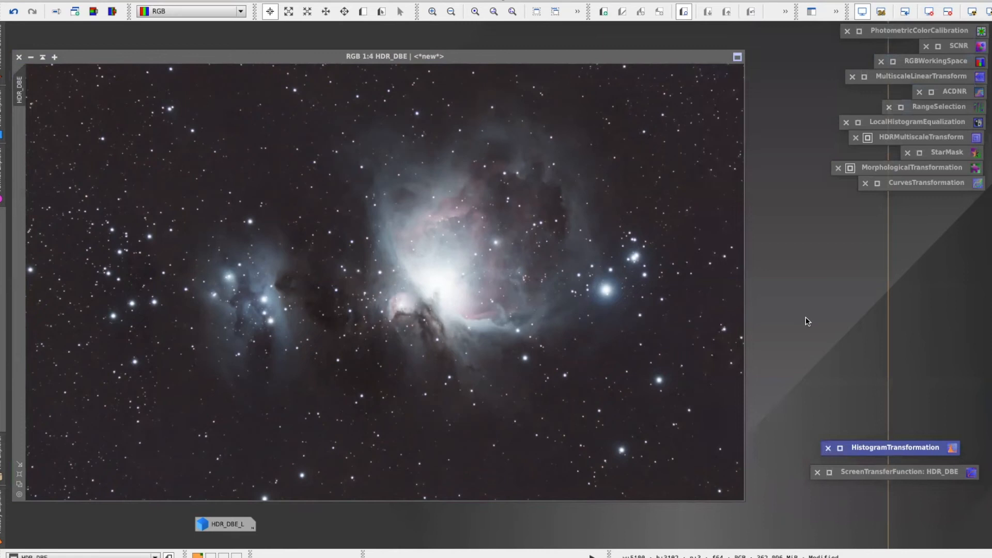
double_click(887, 449)
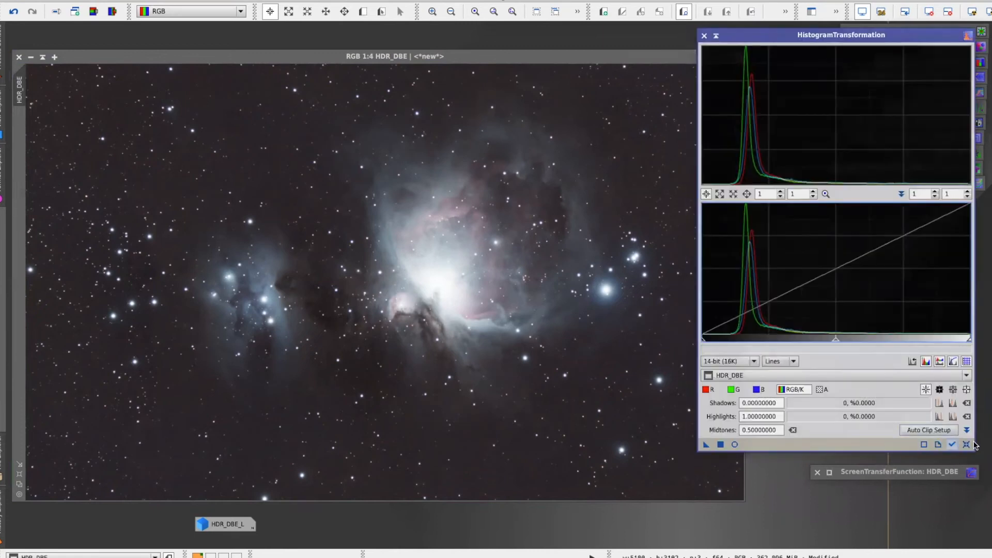
left_click(967, 444)
left_click(747, 375)
left_click_drag(836, 343, 847, 343)
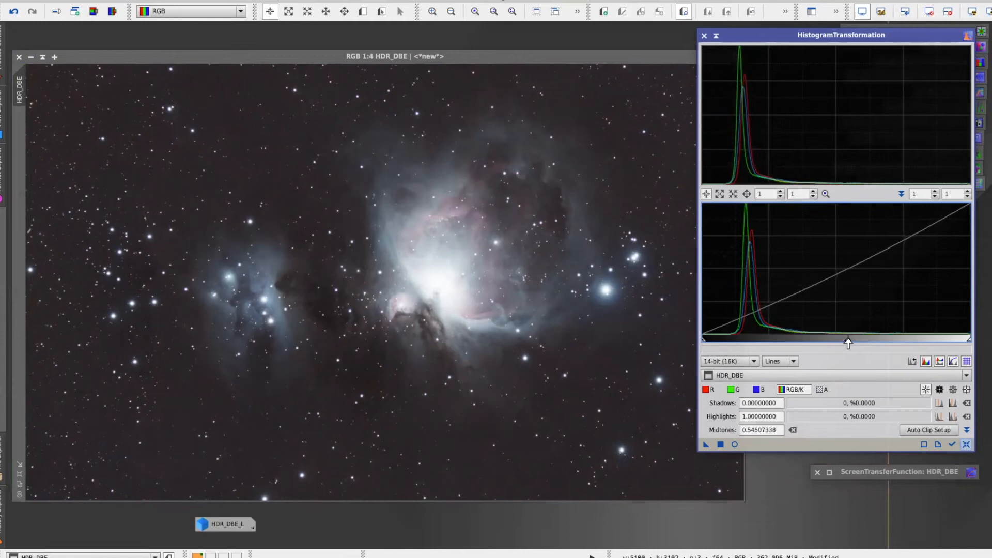
left_click(966, 445)
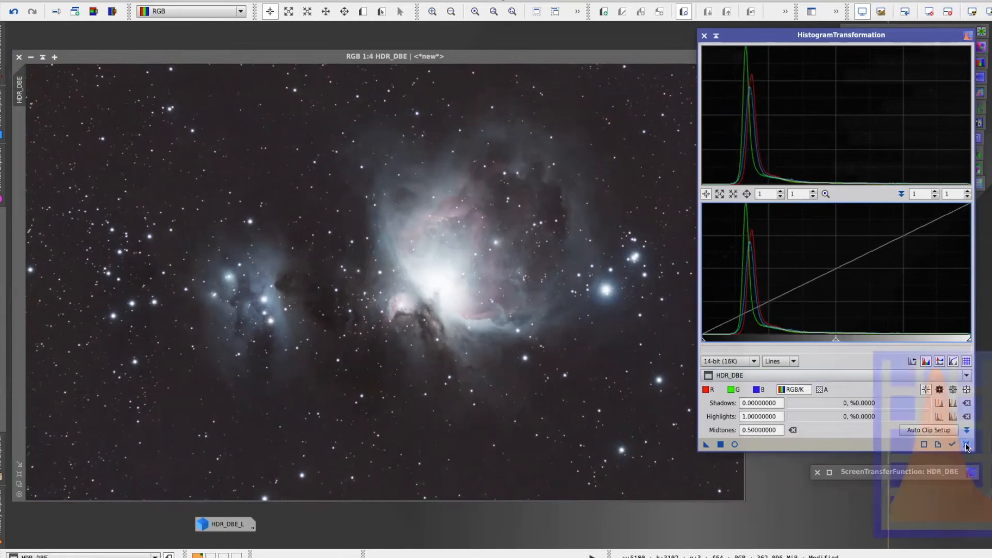
left_click(734, 444)
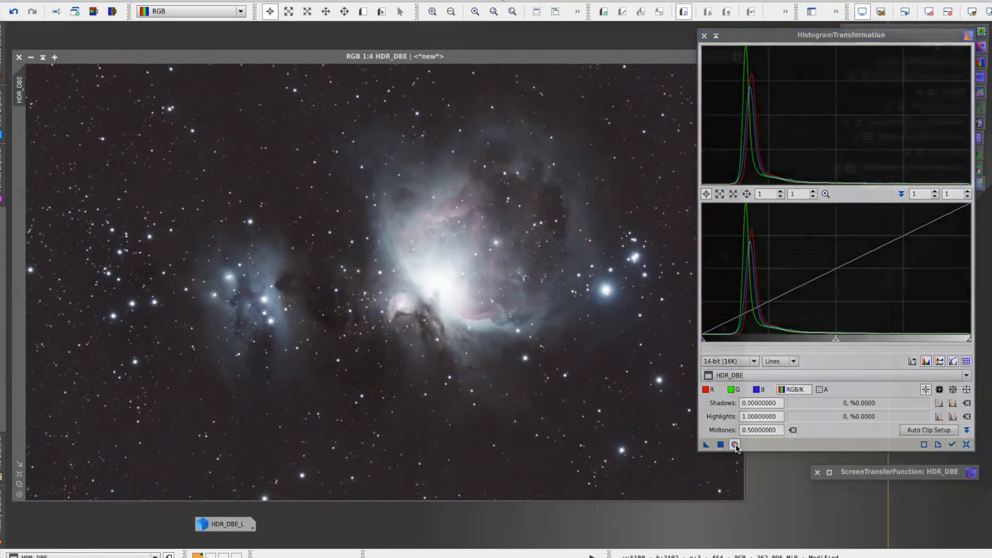
left_click_drag(457, 30, 423, 43)
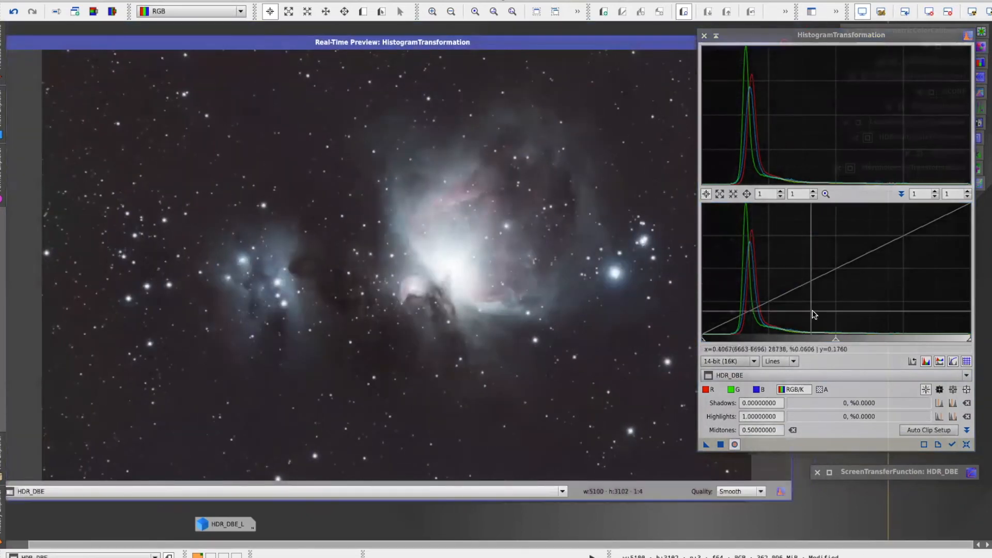
Set the HistogramTransformation midtones to about 0.547 to darken the background slightly, judging it in the real-time preview
mouse_move(835, 337)
left_mouse_down()
mouse_move(949, 341)
mouse_move(832, 342)
mouse_move(849, 342)
left_mouse_up()
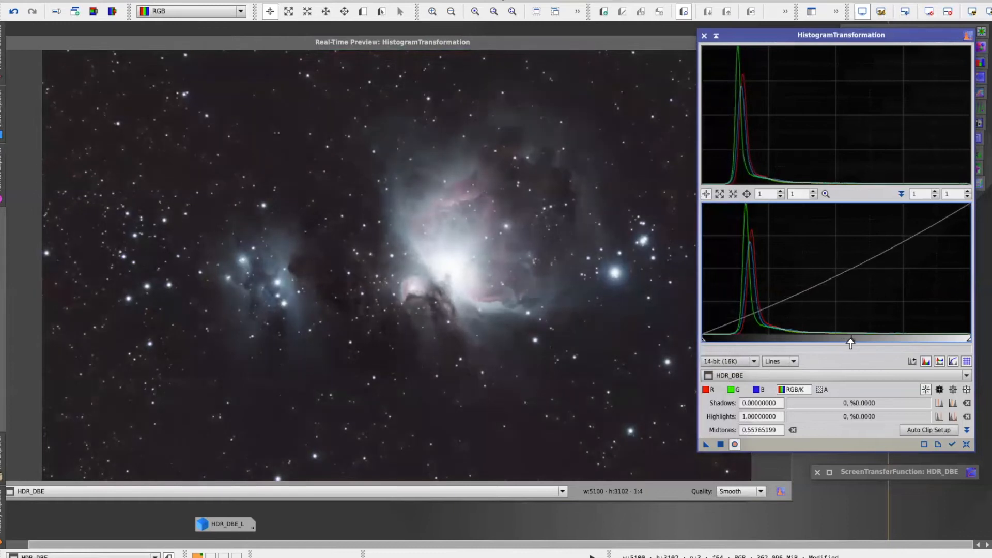
left_click_drag(846, 342, 849, 342)
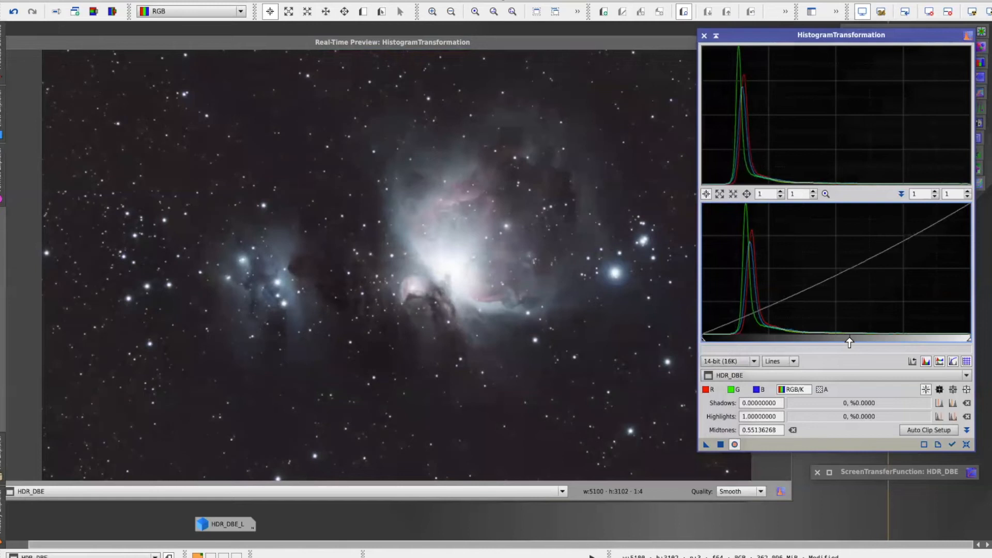
left_click_drag(849, 341, 848, 342)
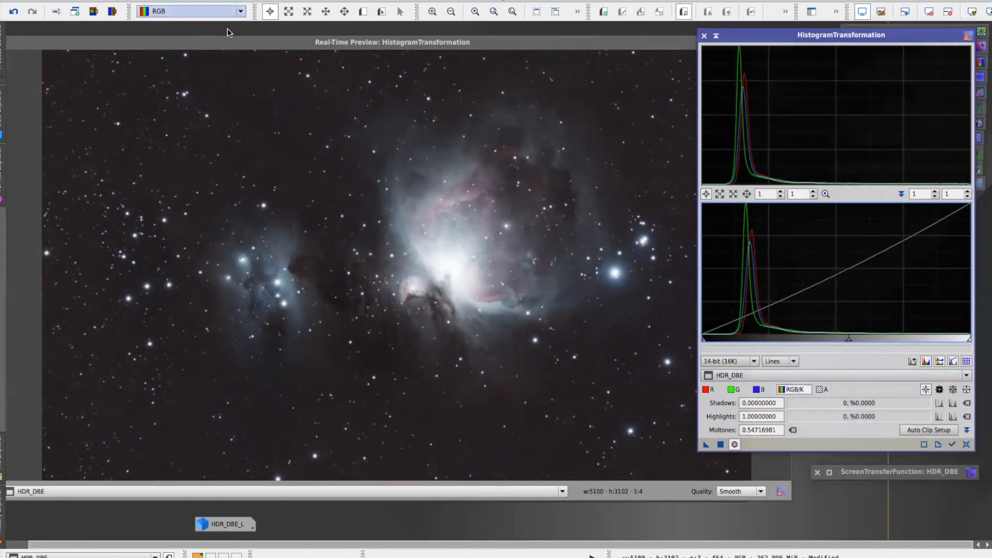
Close the real-time preview, apply the midtones adjustment to the HDR_DBE image, and collapse HistogramTransformation
left_click_drag(303, 46, 380, 45)
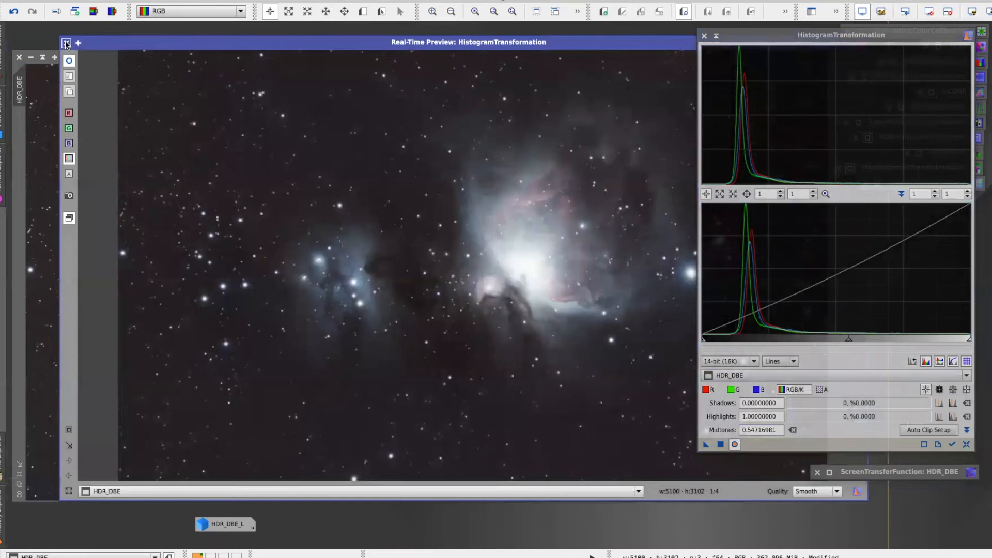
left_click(65, 42)
left_click_drag(705, 444, 386, 343)
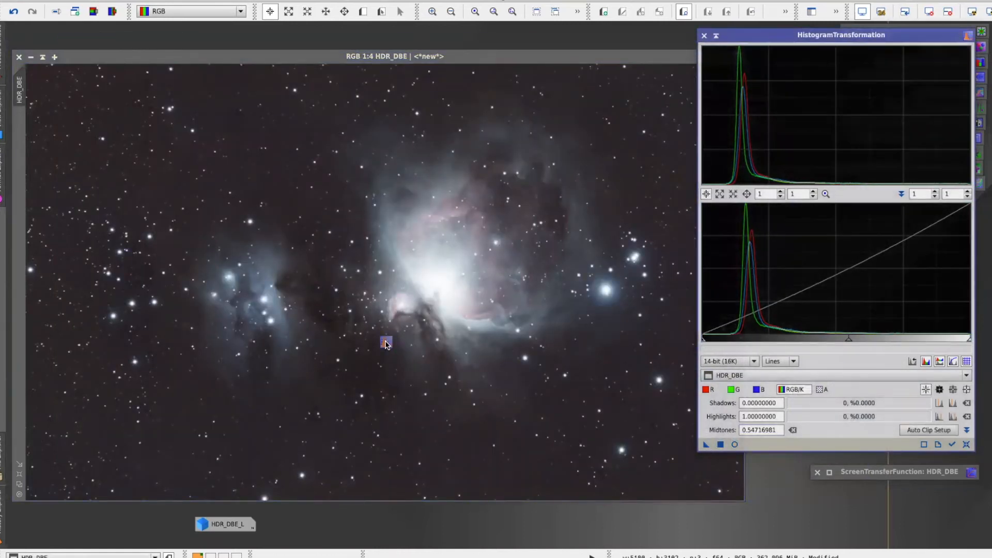
left_click_drag(385, 343, 386, 344)
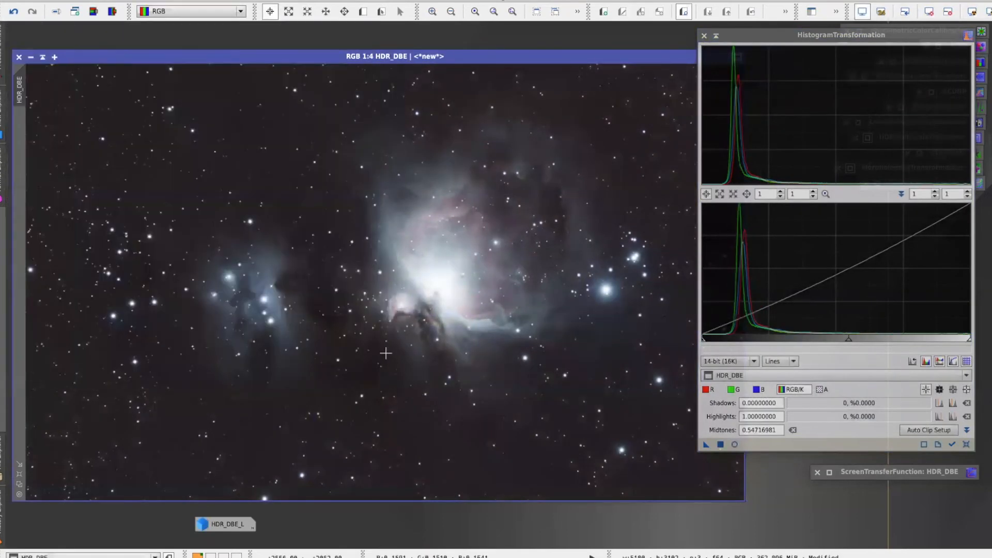
left_click(716, 35)
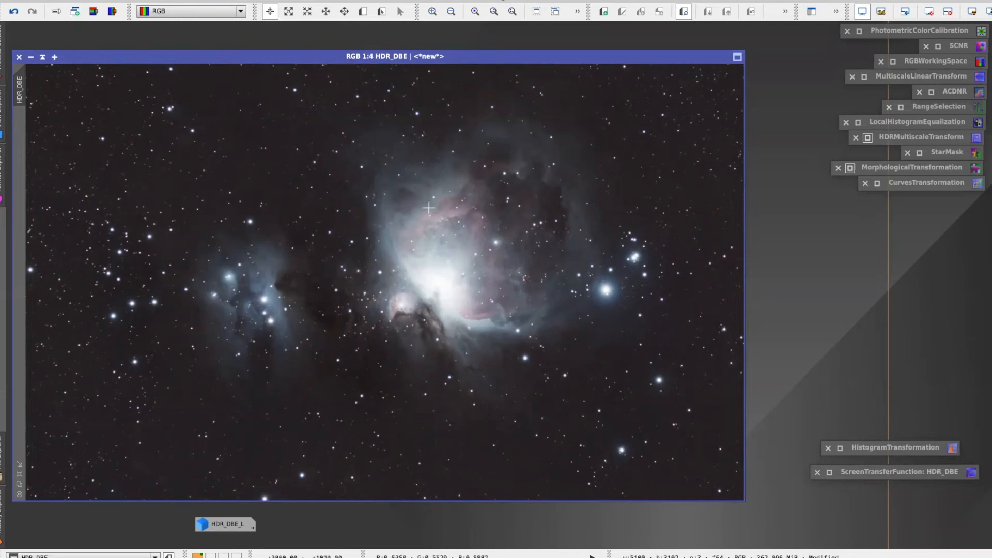
left_click(227, 0)
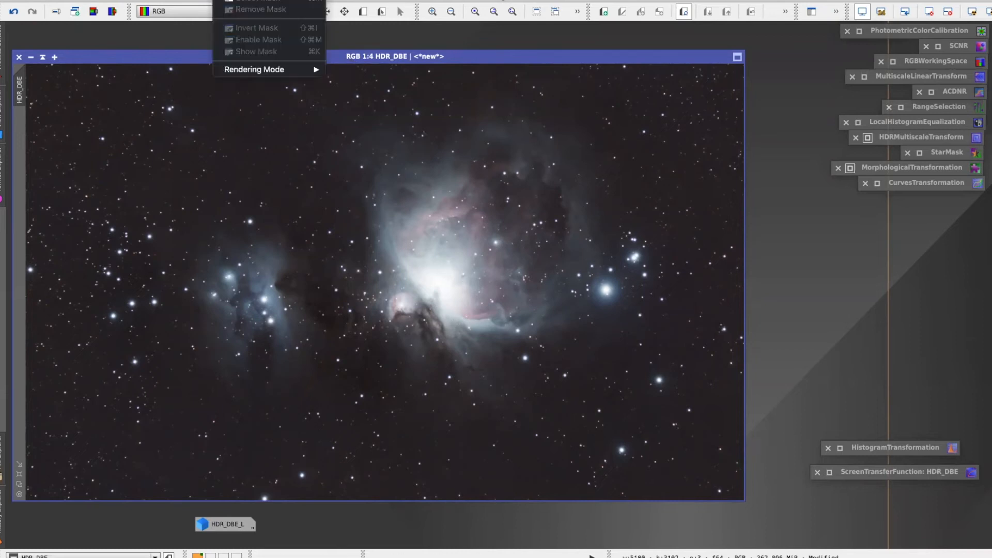
left_click(388, 56)
mouse_move(30, 87)
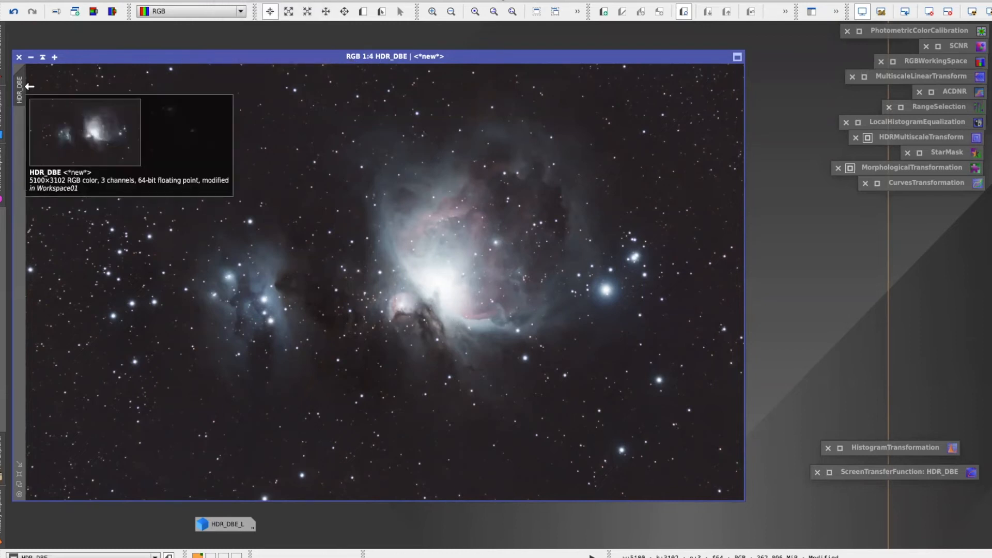
Open RangeSelection and start its real-time preview, placing the preview window so the process settings stay accessible
double_click(933, 108)
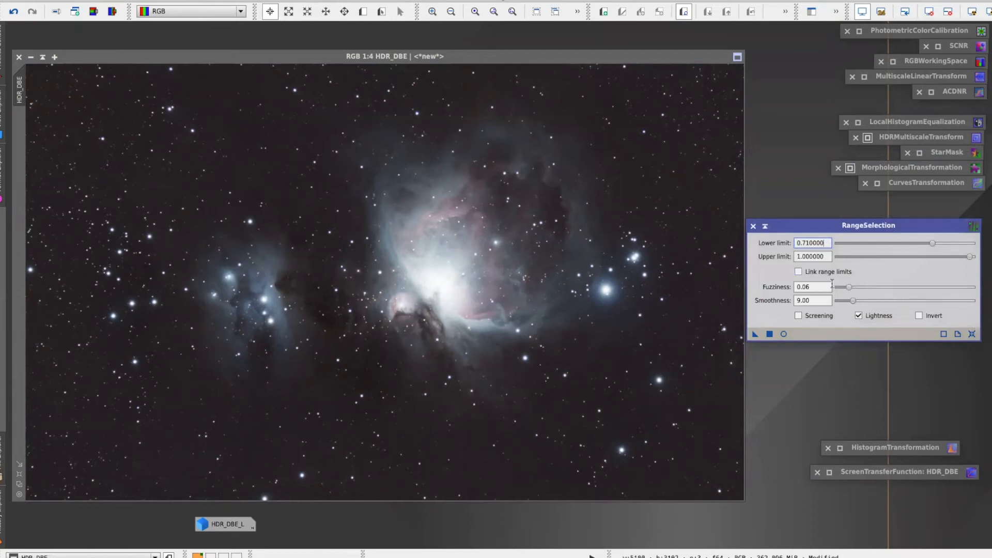
left_click(784, 334)
left_click_drag(525, 45, 507, 92)
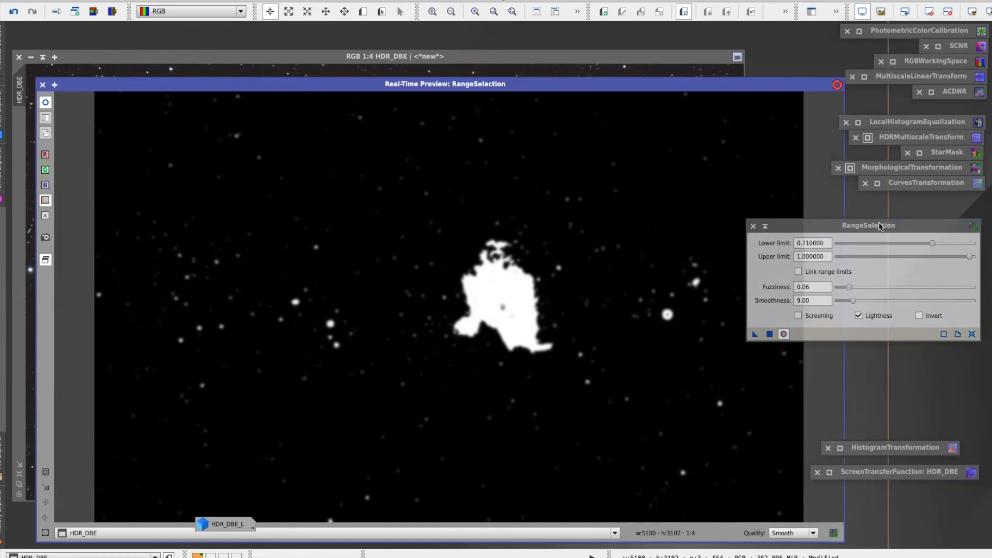
left_click(845, 224)
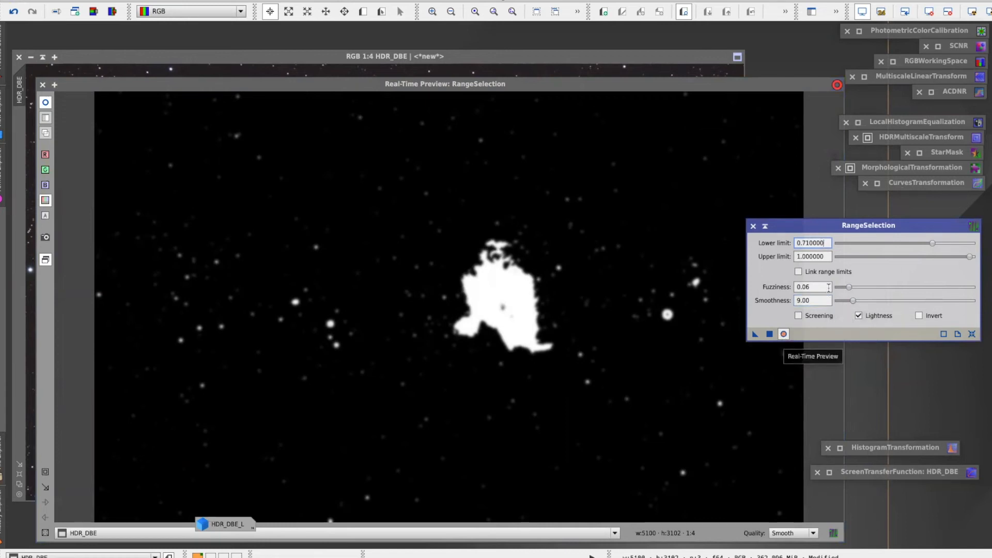
Set the RangeSelection lower limit to 0.38, trying low and high extremes and comparing the preview with the nebula image underneath
left_click_drag(932, 245, 854, 247)
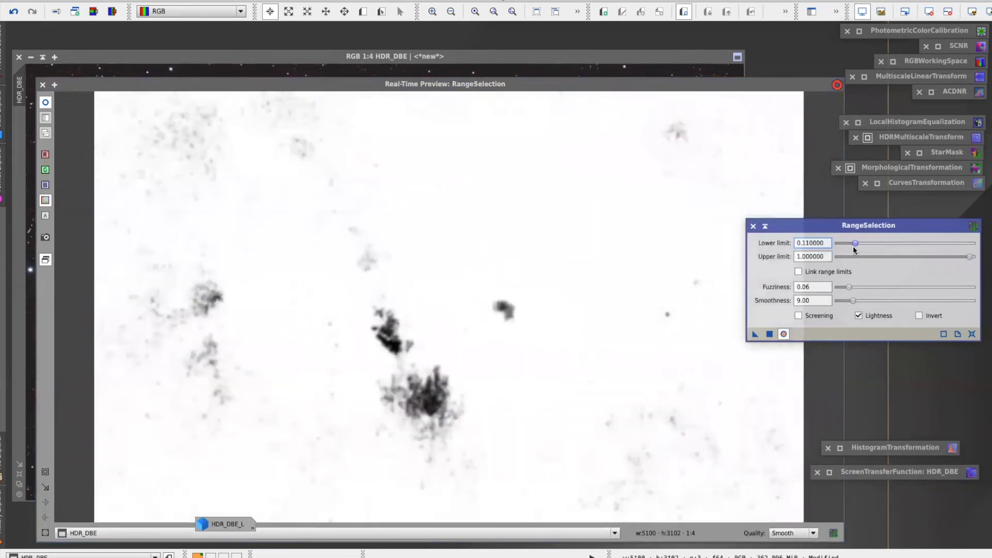
left_click_drag(854, 247, 963, 247)
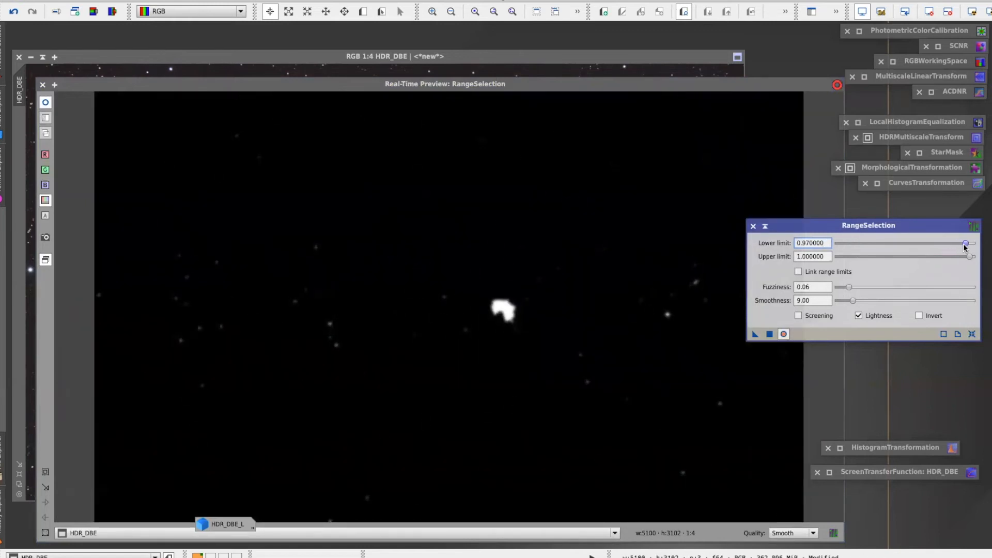
left_click_drag(963, 247, 884, 245)
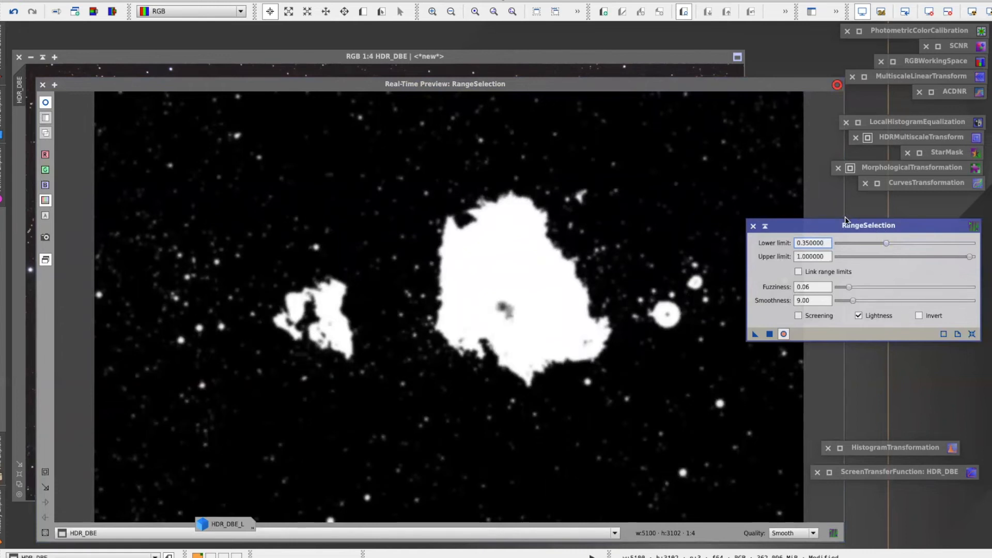
left_click_drag(569, 88, 511, 58)
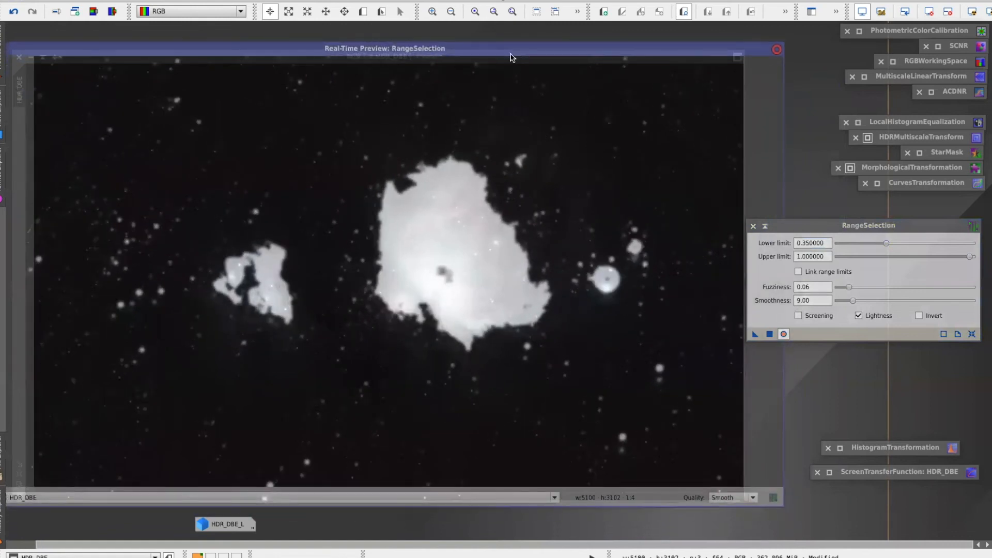
left_click_drag(509, 58, 508, 68)
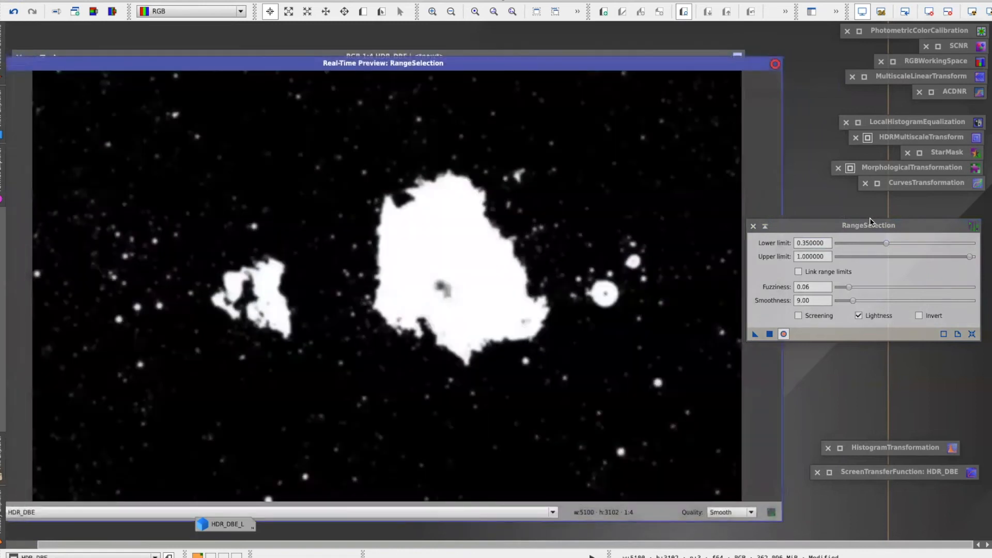
left_click_drag(887, 244, 891, 243)
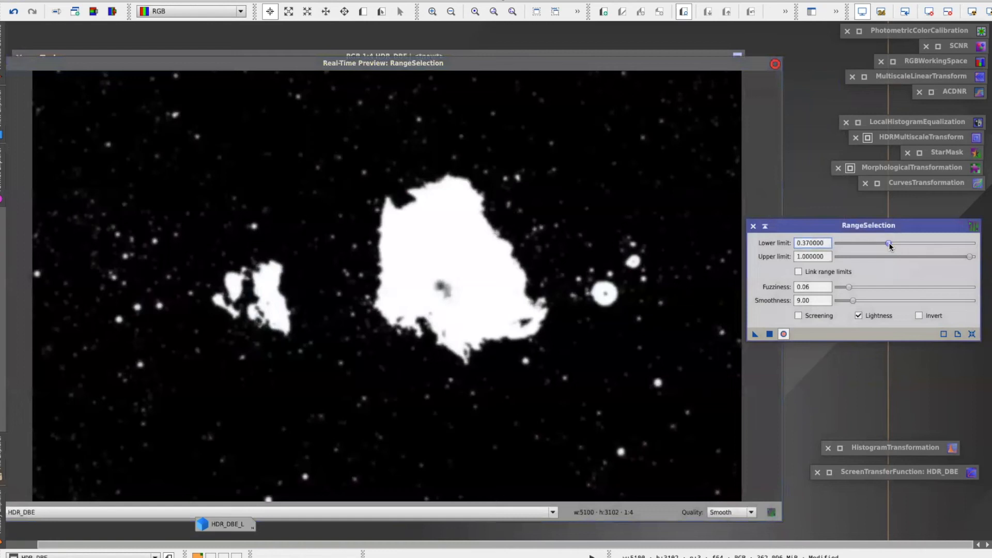
Close the real-time preview and apply RangeSelection to HDR_DBE to generate the range mask
mouse_move(393, 67)
left_mouse_down()
mouse_move(416, 49)
mouse_move(399, 63)
left_mouse_up()
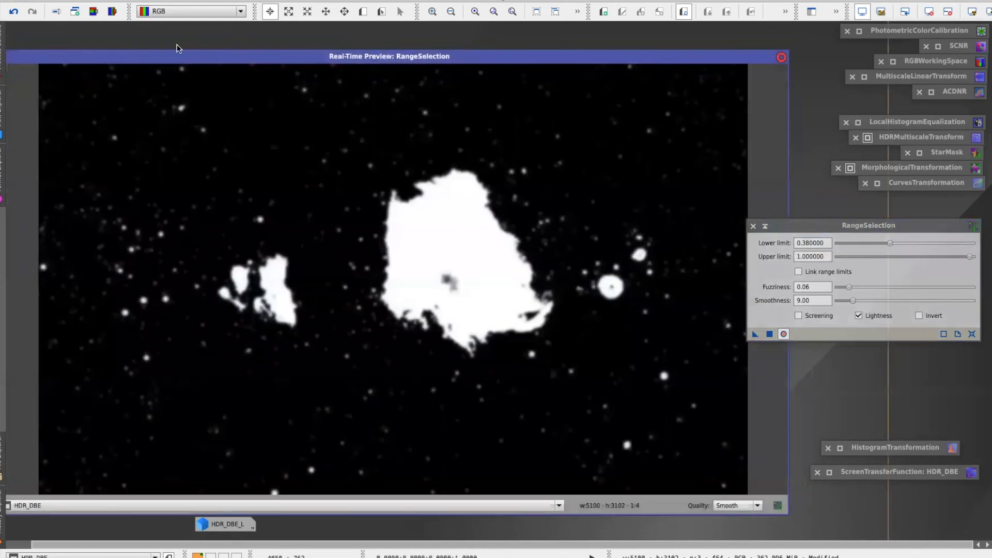
left_click_drag(115, 60, 103, 61)
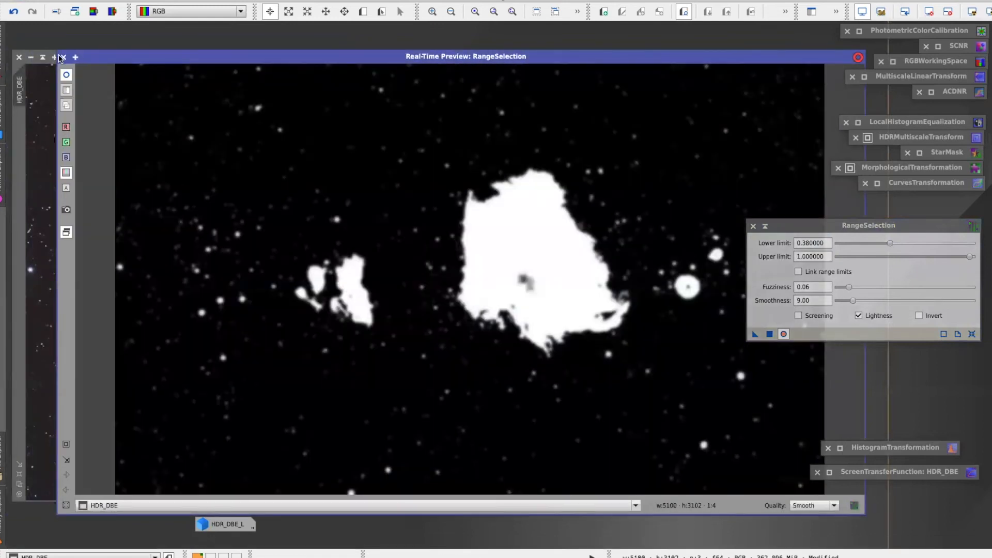
left_click(63, 57)
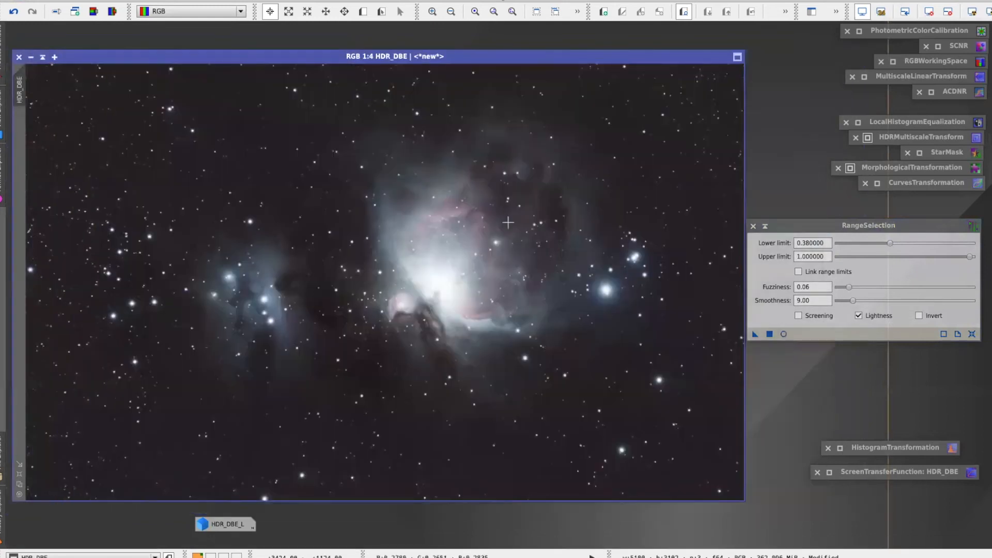
left_click(755, 336)
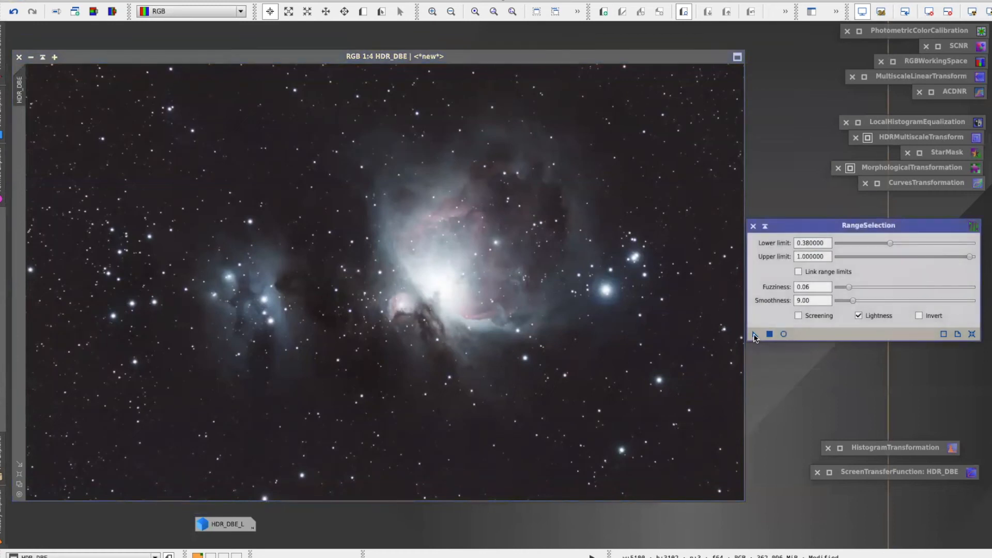
left_click_drag(368, 284, 374, 284)
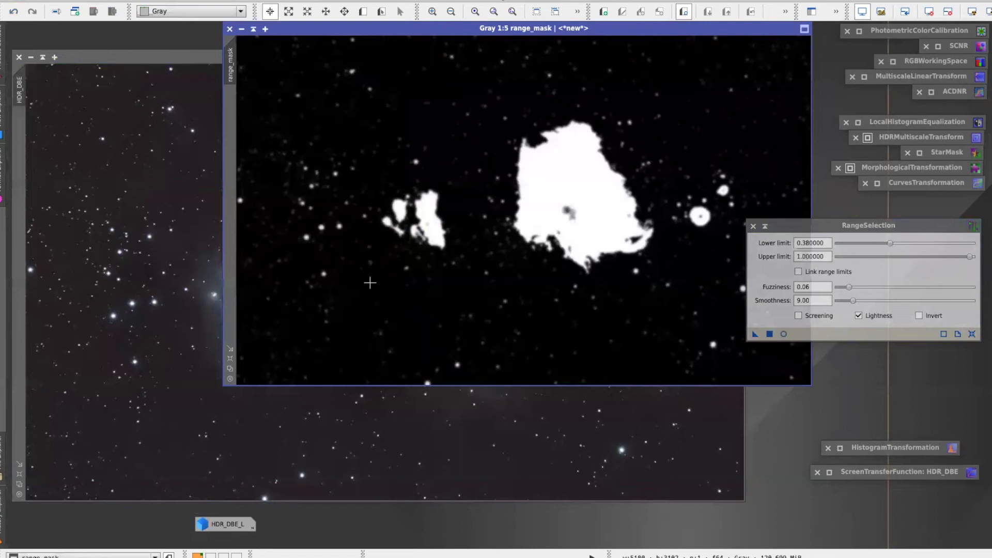
Assign range_mask as the mask of HDR_DBE, minimize the mask window beside HDR_DBE_L, and show the mask overlay on the image
left_click_drag(424, 34, 390, 111)
left_click_drag(198, 151, 17, 150)
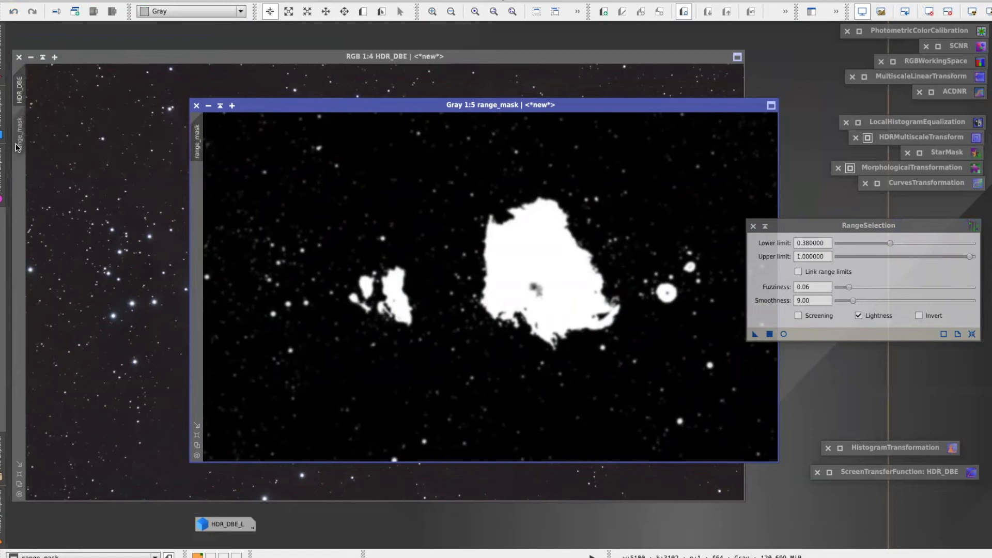
left_click(209, 106)
left_click_drag(509, 290, 293, 521)
left_click(227, 1)
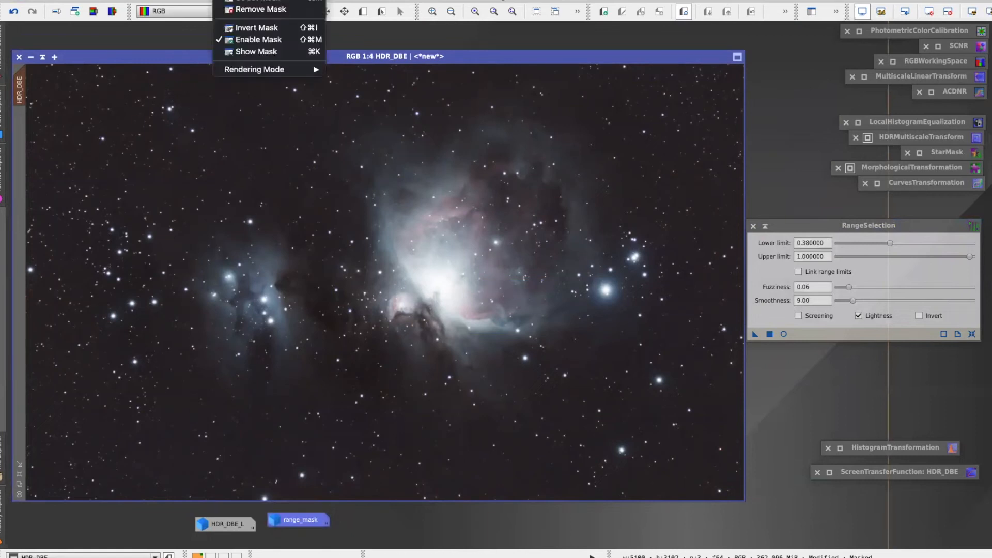
left_click(248, 54)
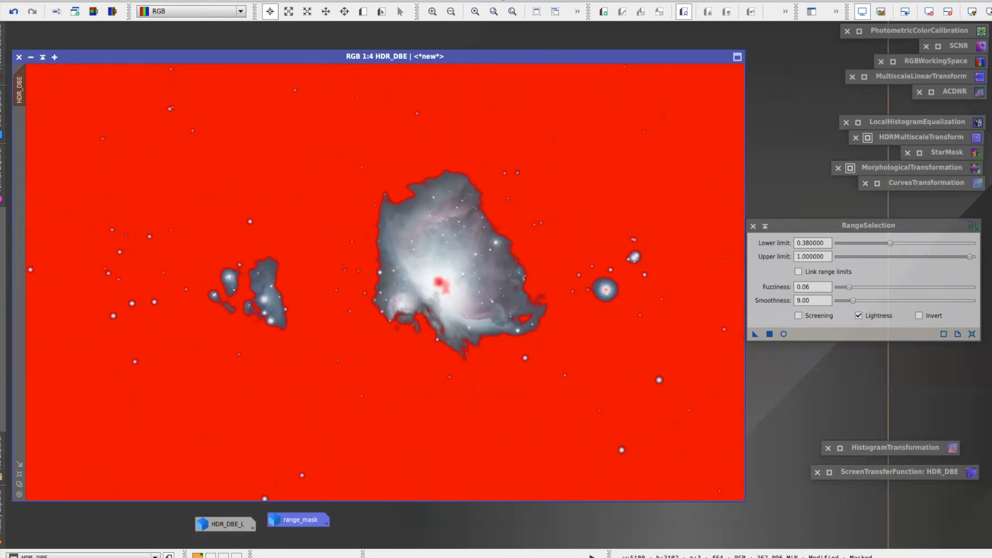
Collapse RangeSelection, then open LocalHistogramEqualization and start its real-time preview on HDR_DBE
left_click(765, 227)
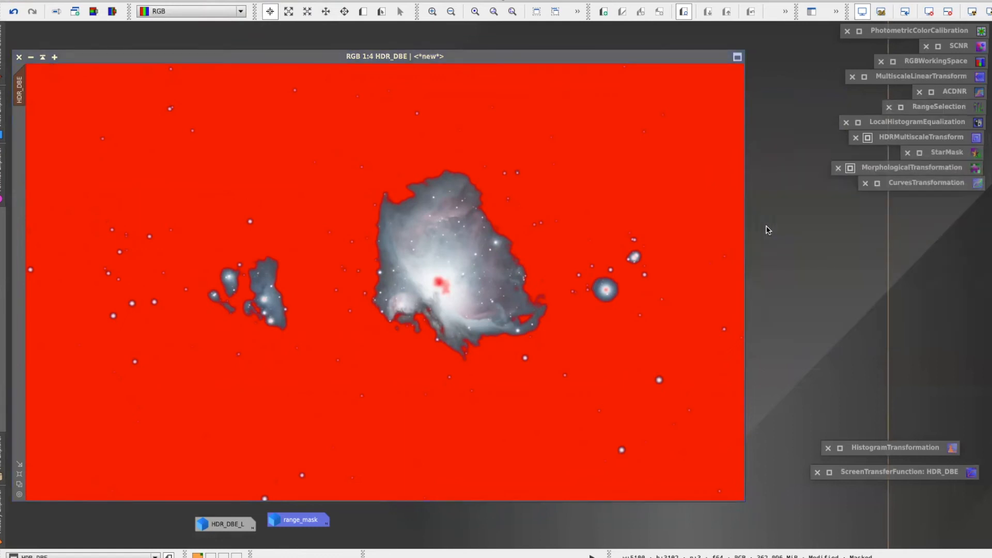
double_click(909, 123)
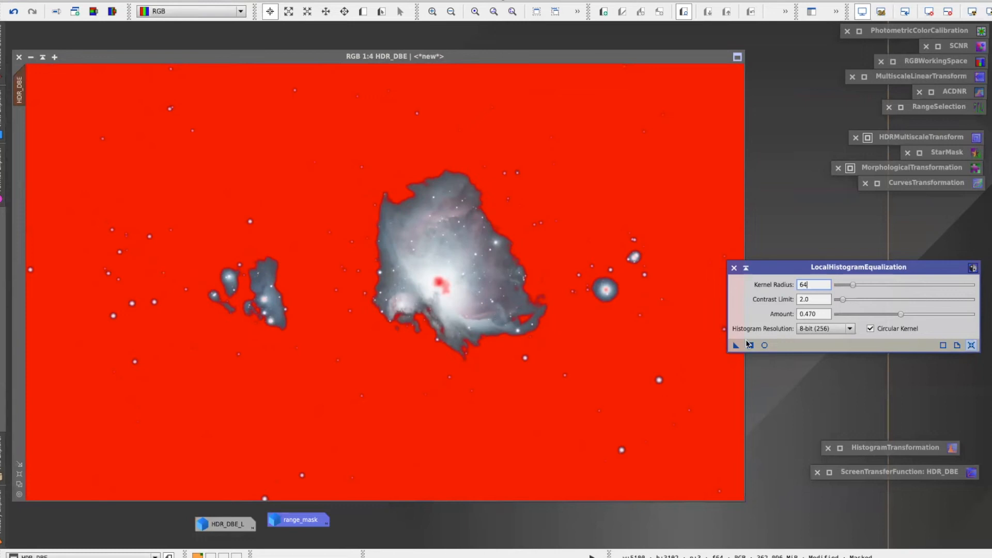
left_click(765, 345)
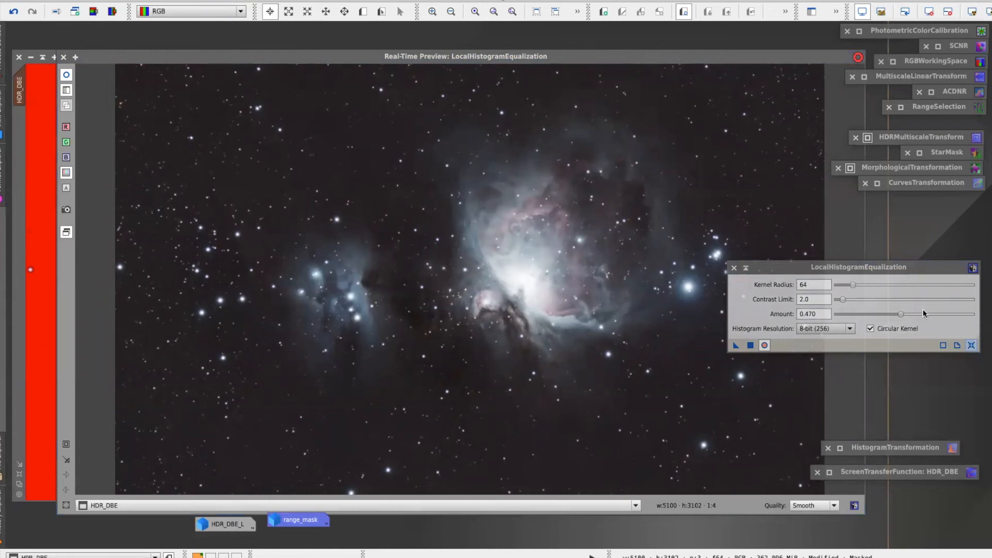
Set the LocalHistogramEqualization amount to 0.380, comparing the preview at 1.000 and 0.000 along the way
left_click(899, 314)
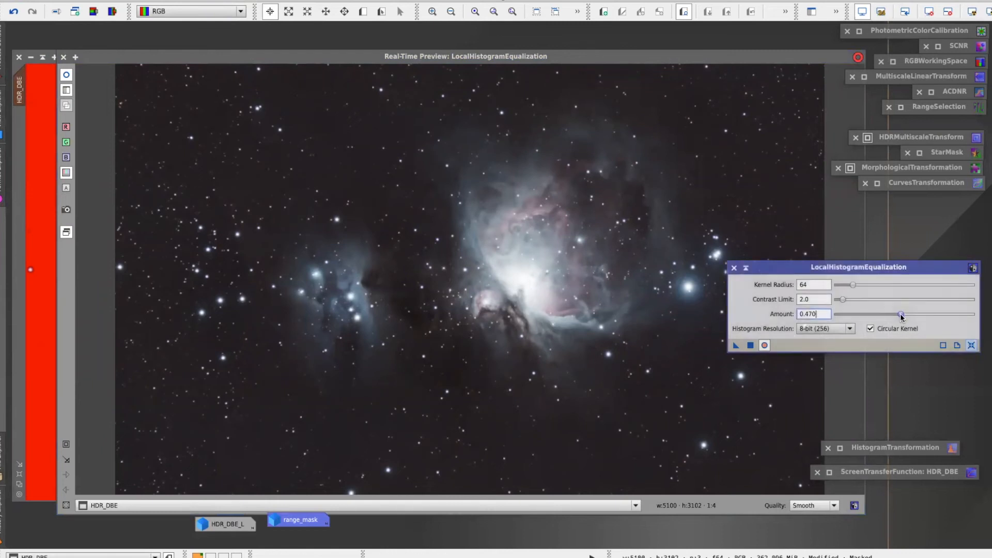
left_click_drag(911, 314, 971, 317)
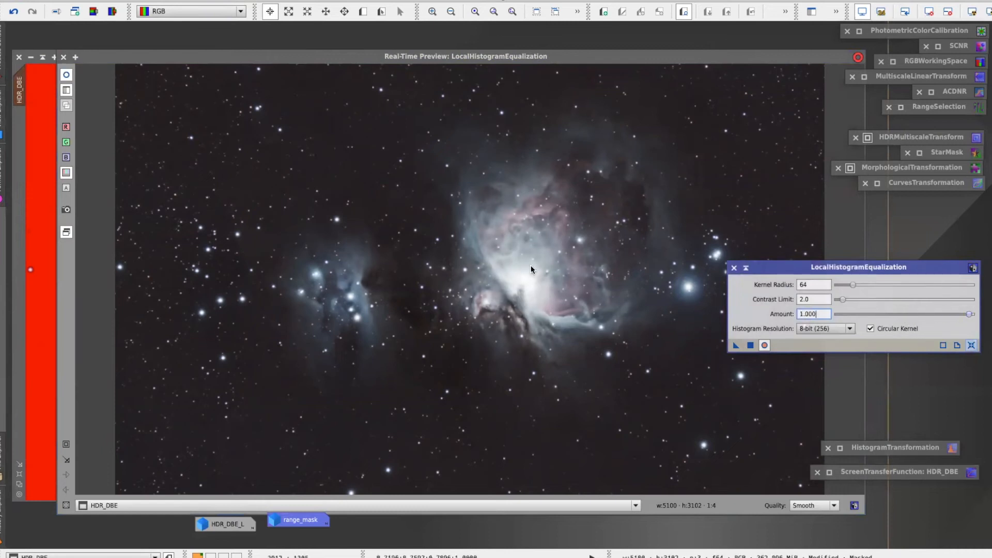
left_click_drag(969, 314, 888, 313)
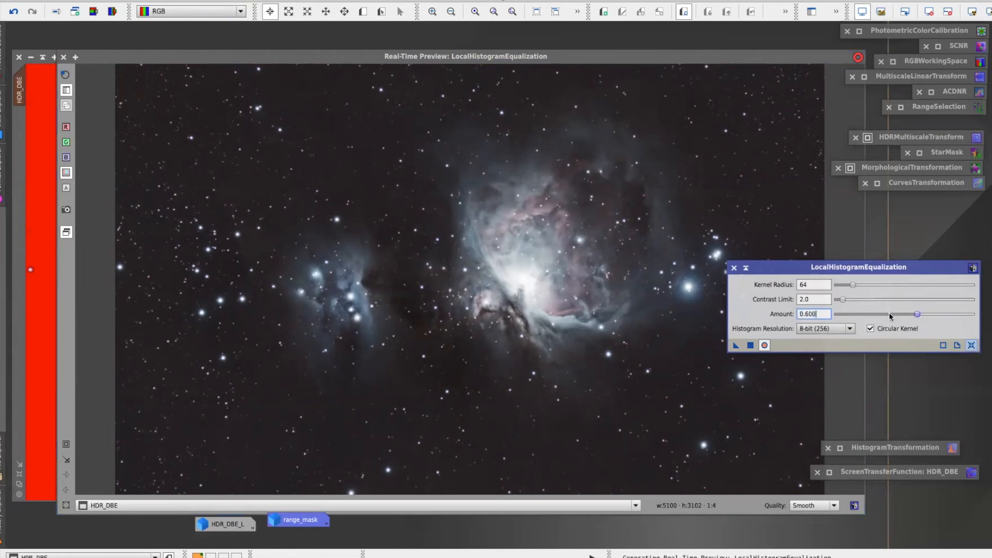
left_click_drag(828, 314, 831, 313)
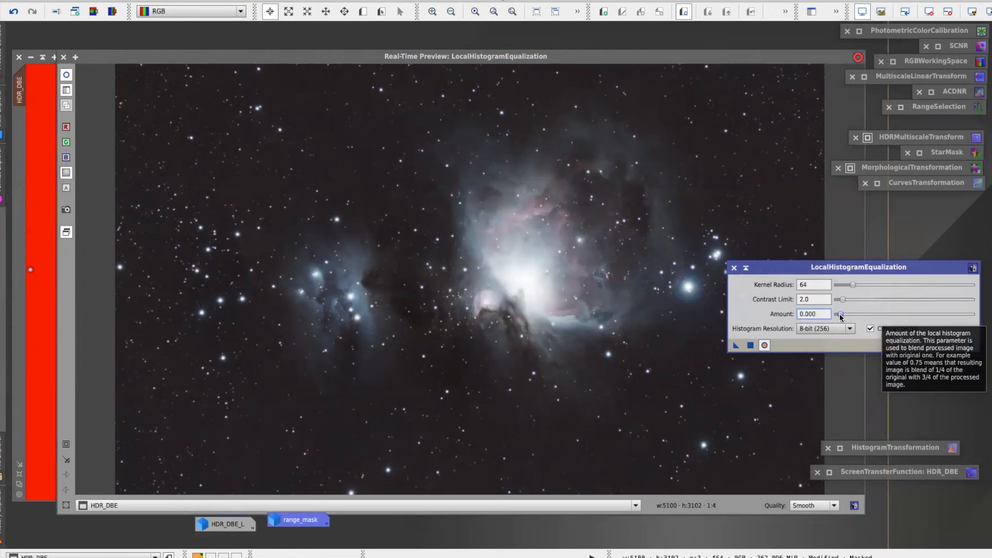
left_click_drag(841, 315, 882, 316)
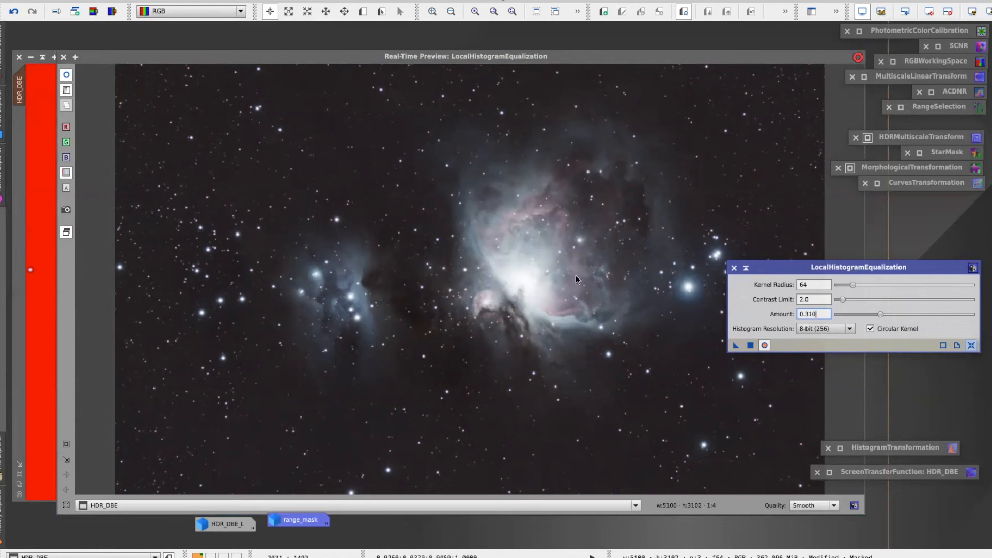
left_click(881, 313)
left_click_drag(882, 313, 890, 313)
Close the real-time preview, apply LocalHistogramEqualization to the masked HDR_DBE image, and put the process window away
left_click(60, 56)
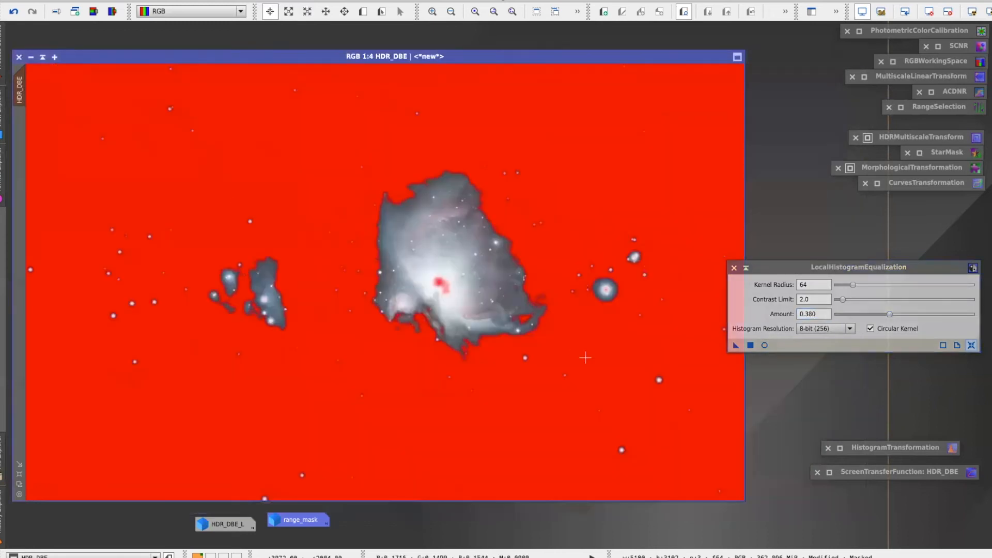
left_click_drag(733, 345, 490, 304)
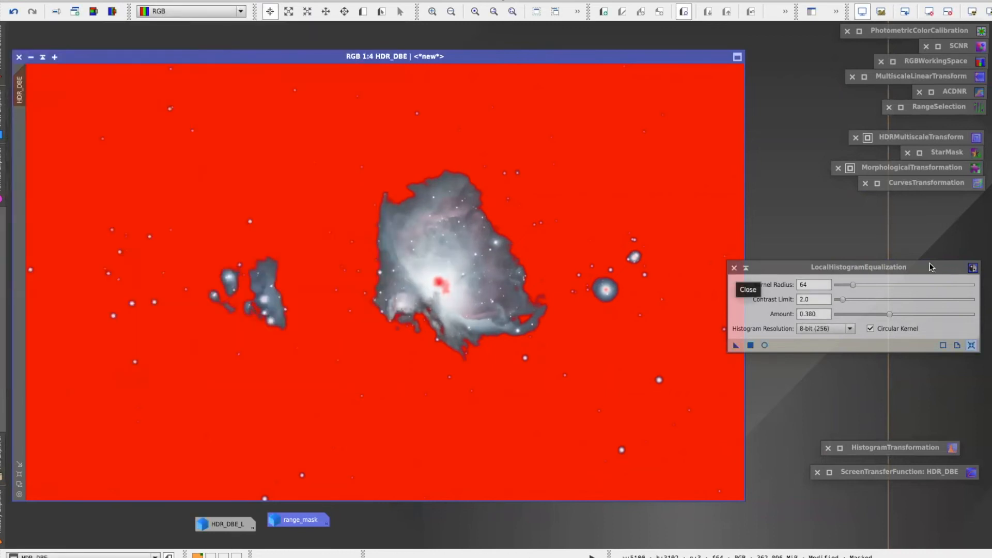
left_click(734, 269)
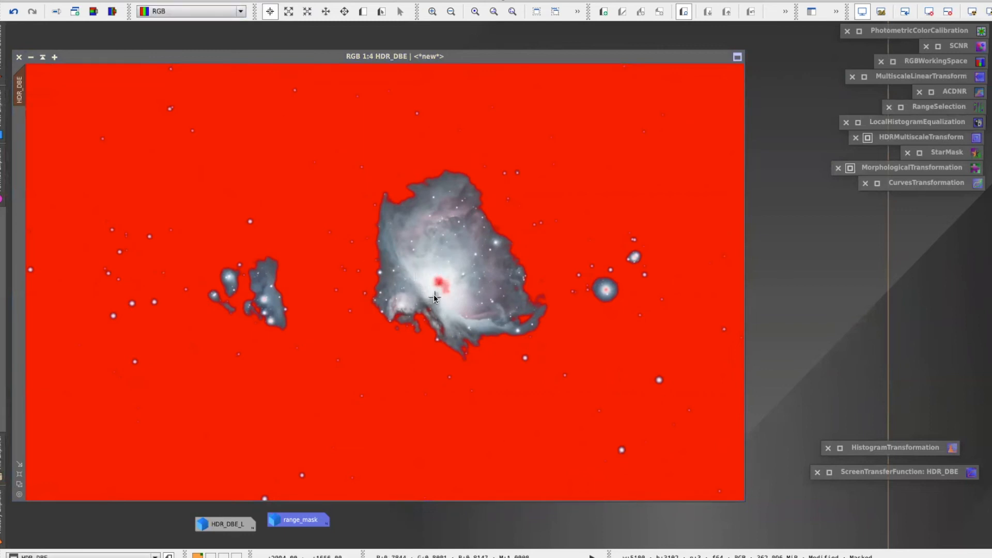
Remove the mask from HDR_DBE and reopen RangeSelection with its real-time preview running
left_click(225, 1)
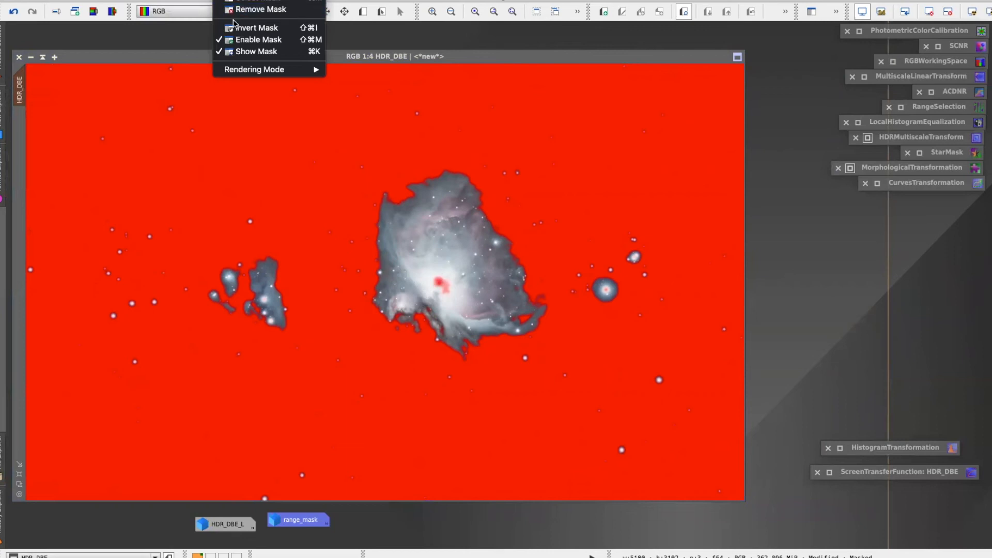
left_click(253, 9)
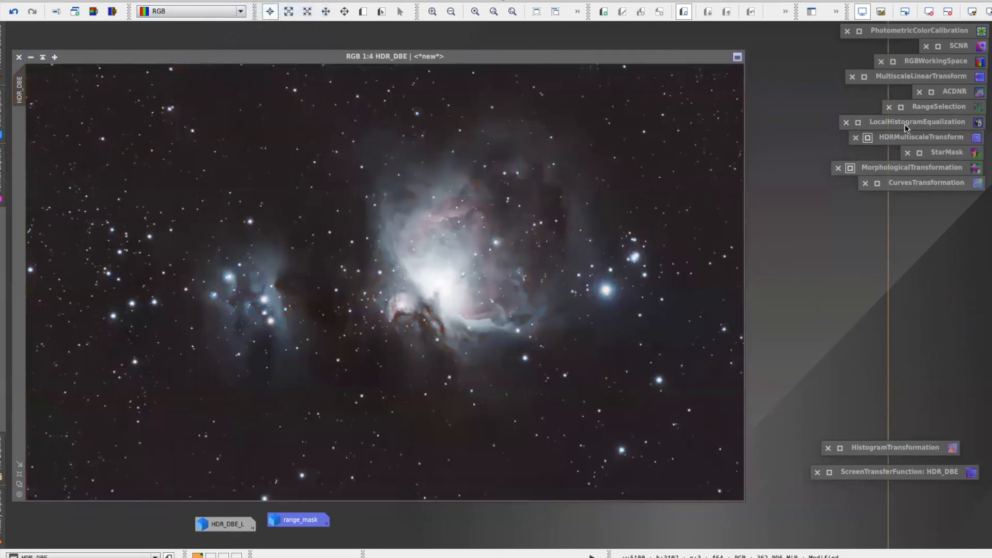
double_click(927, 109)
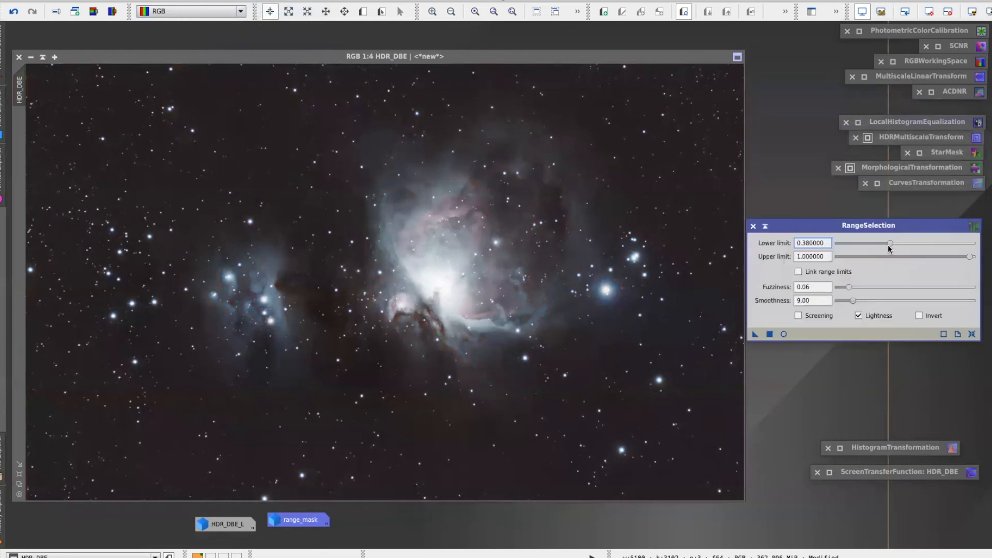
left_click(783, 334)
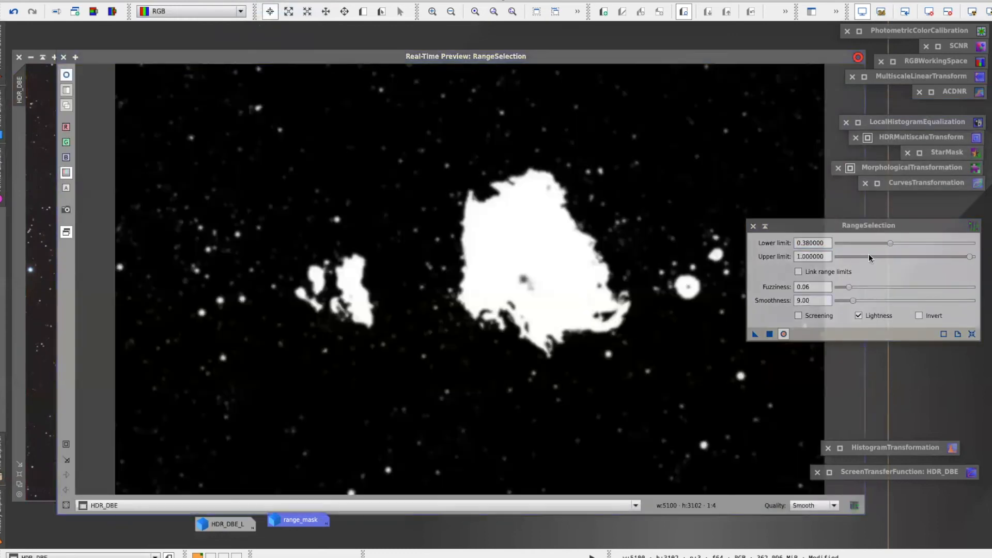
Raise the RangeSelection lower limit to 0.78 to isolate the bright nebula core, comparing the preview with the image underneath
left_click_drag(889, 246, 932, 247)
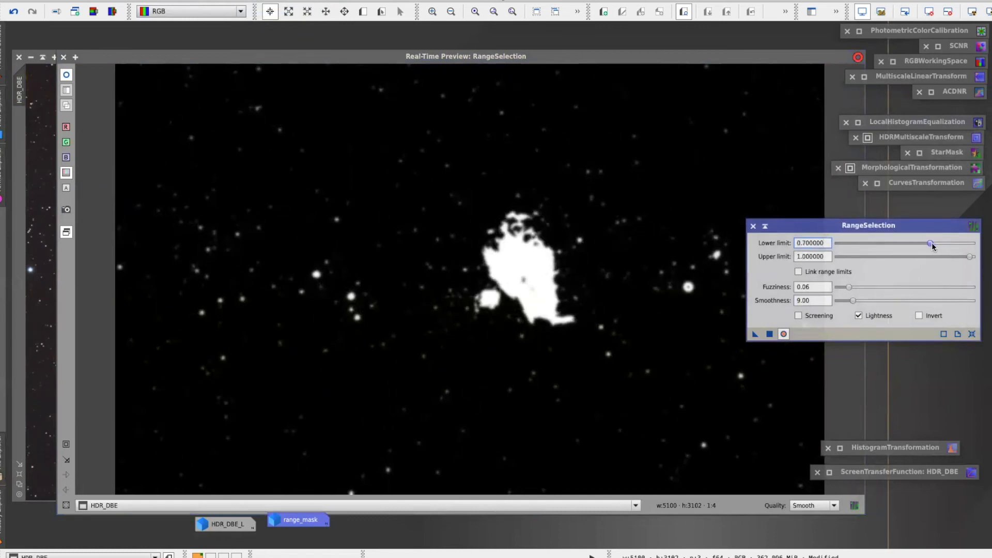
left_click_drag(608, 65, 520, 75)
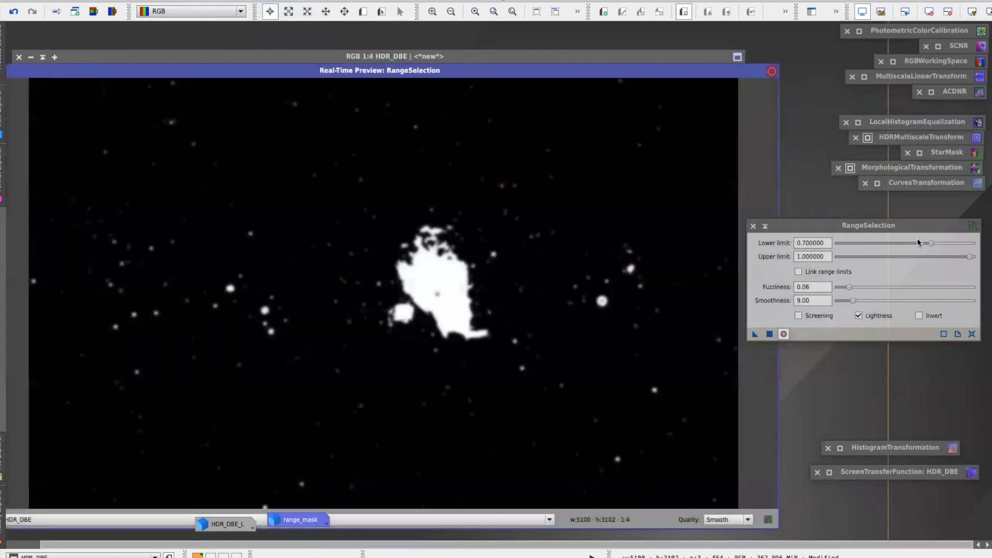
left_click(937, 245)
left_click_drag(937, 246, 942, 244)
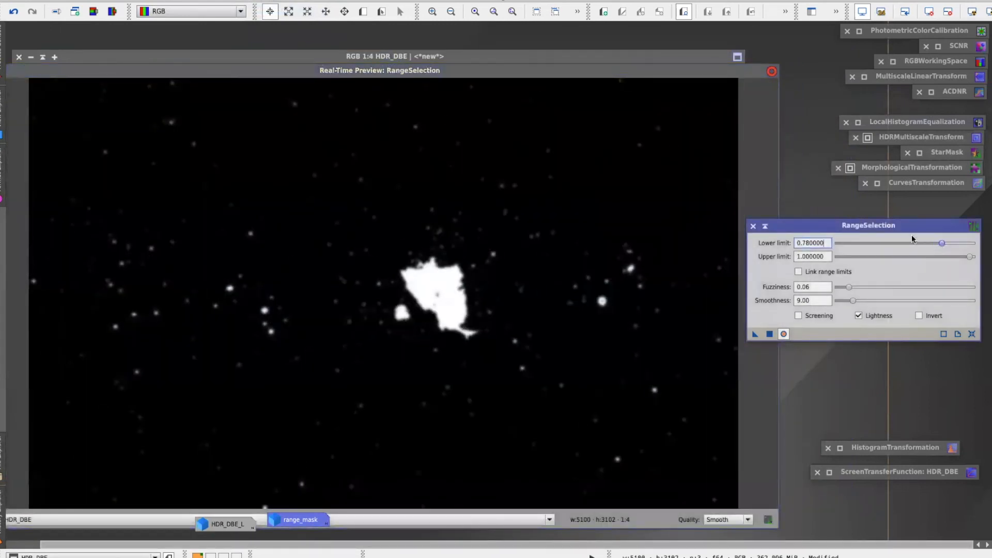
left_click(571, 84)
left_click_drag(566, 72, 551, 62)
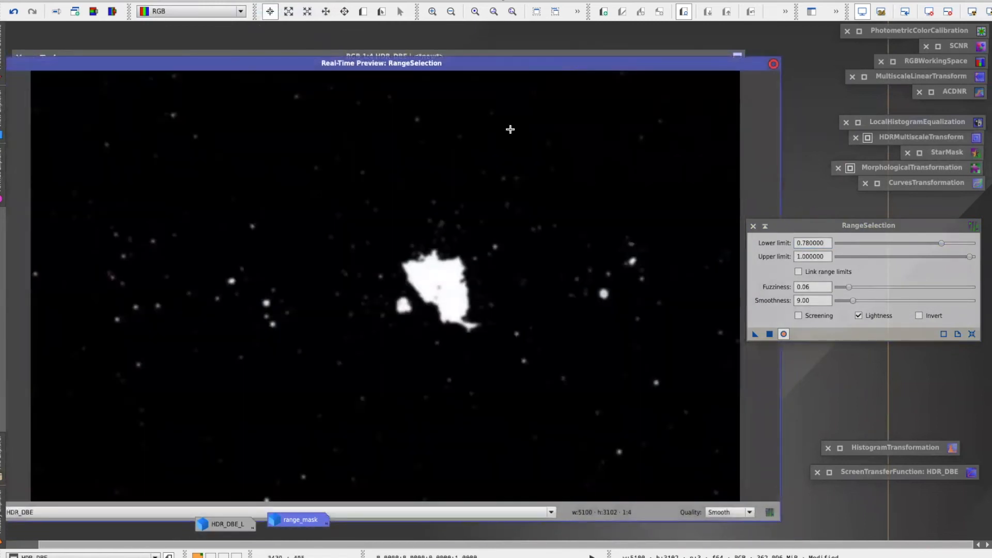
left_click_drag(74, 63, 170, 63)
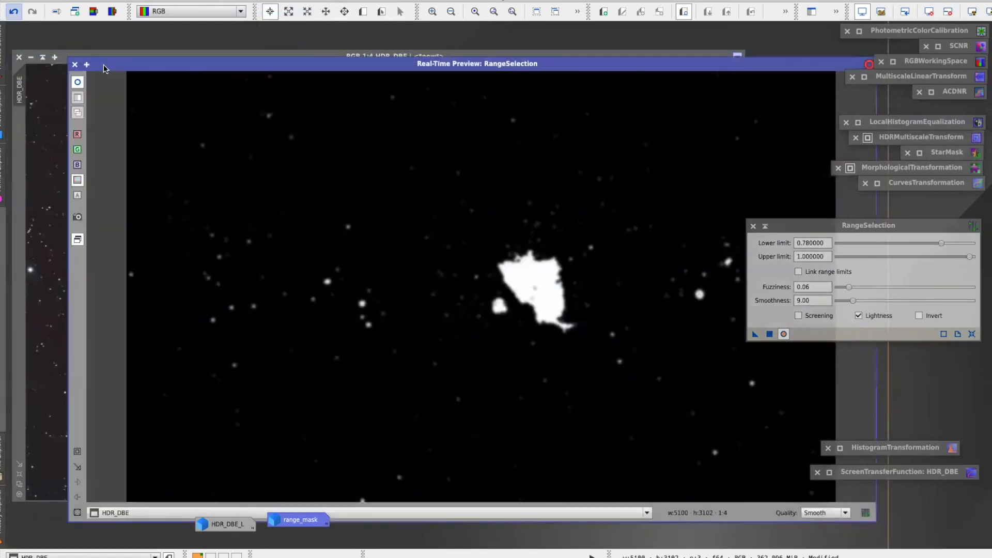
Close the real-time preview, generate a second range mask from HDR_DBE, and assign it as the image's mask
left_click(75, 65)
left_click_drag(755, 334, 420, 269)
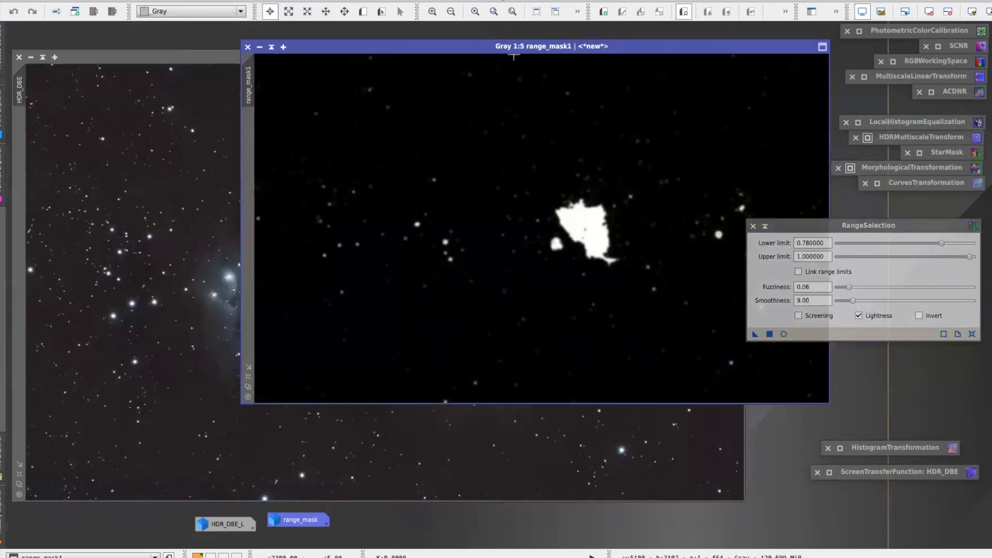
left_click_drag(248, 85, 19, 141)
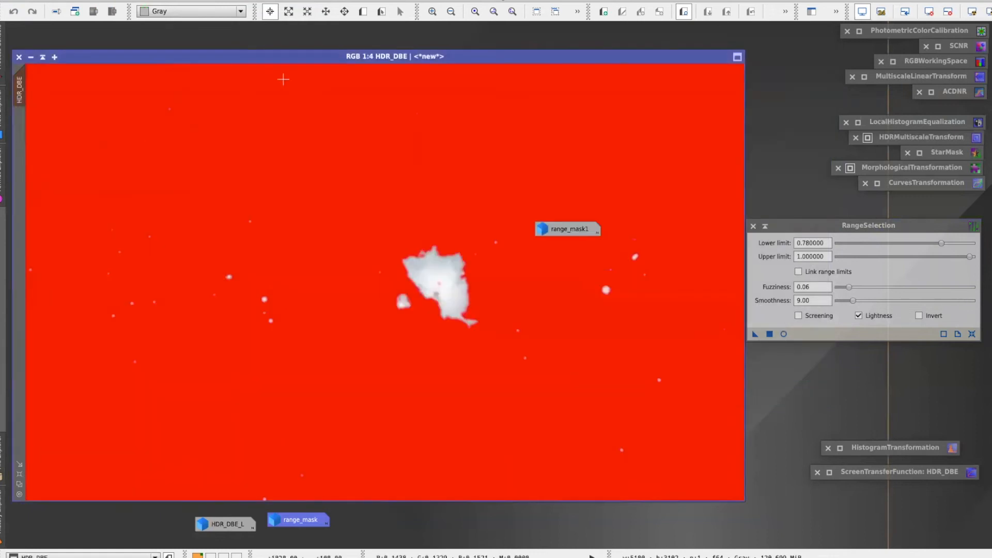
Minimize range_mask1 beside range_mask, collapse RangeSelection, and hide the mask overlay on HDR_DBE
left_click(259, 47)
left_click_drag(573, 233, 371, 525)
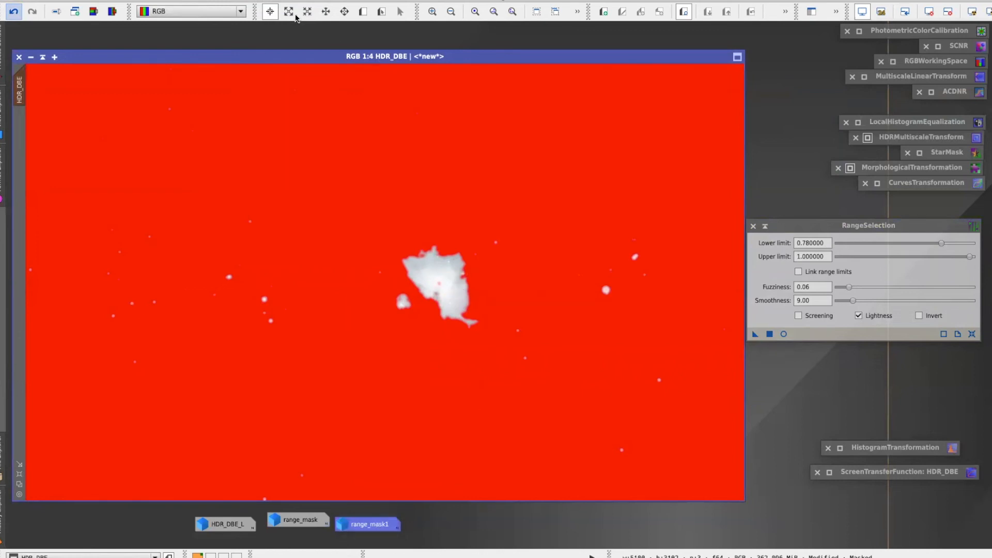
left_click(765, 226)
mouse_move(227, 1)
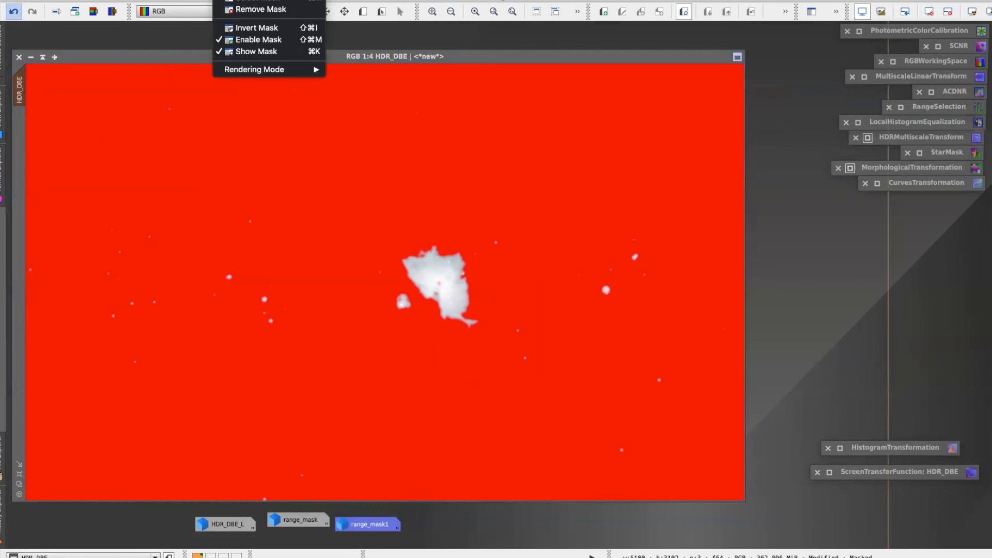
left_click(257, 51)
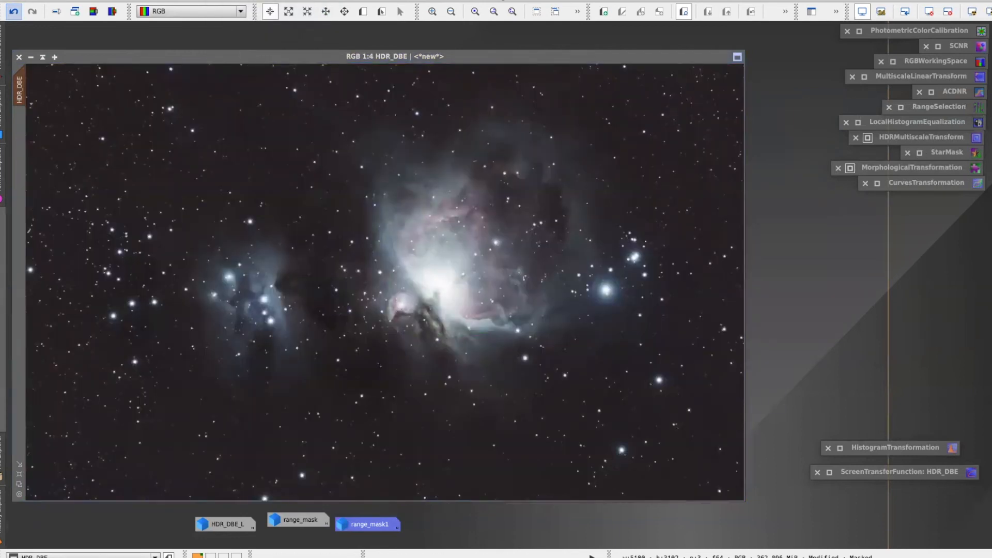
Open LocalHistogramEqualization with its real-time preview and set the amount to 0.860, comparing the effect at 0.000 and 1.000
double_click(924, 124)
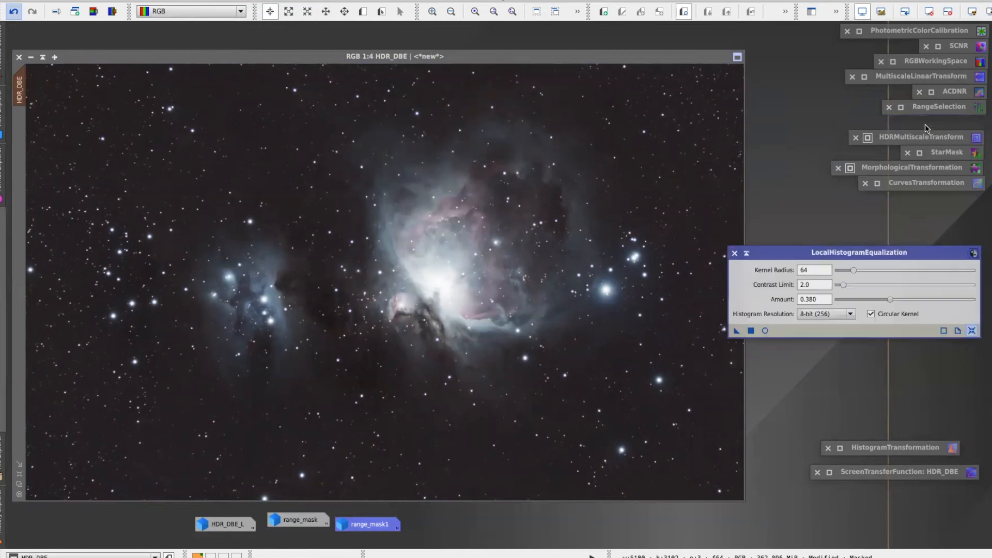
left_click(765, 345)
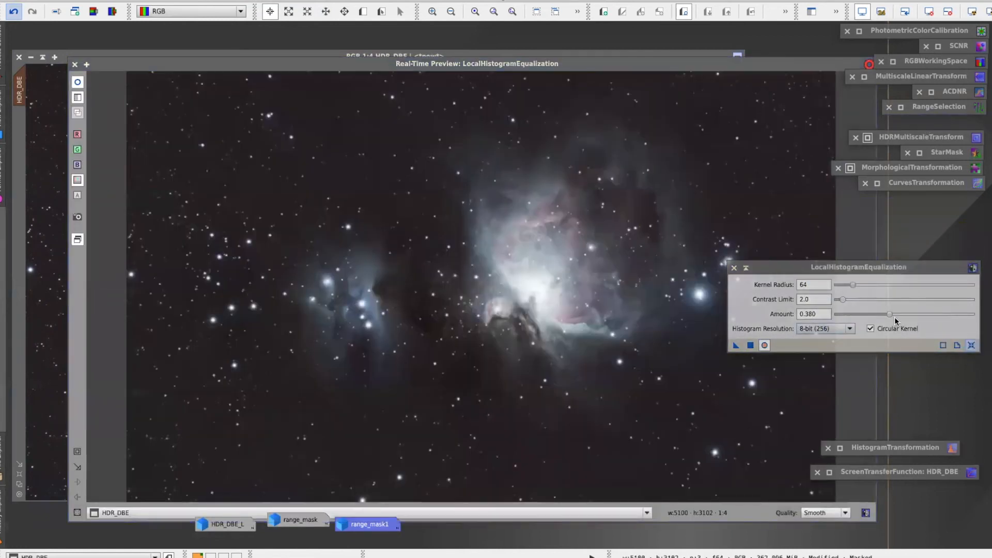
left_click_drag(889, 317, 933, 316)
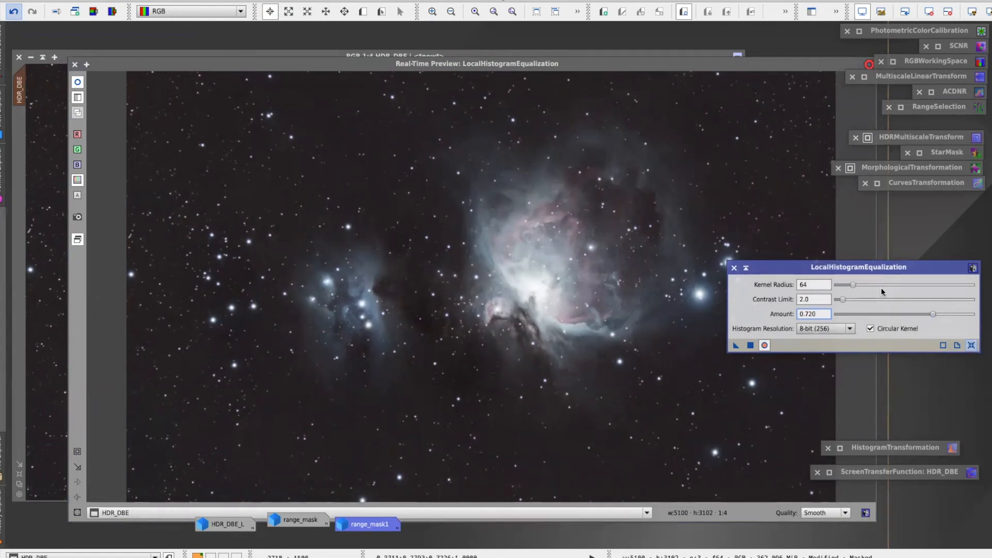
left_click_drag(932, 313, 847, 314)
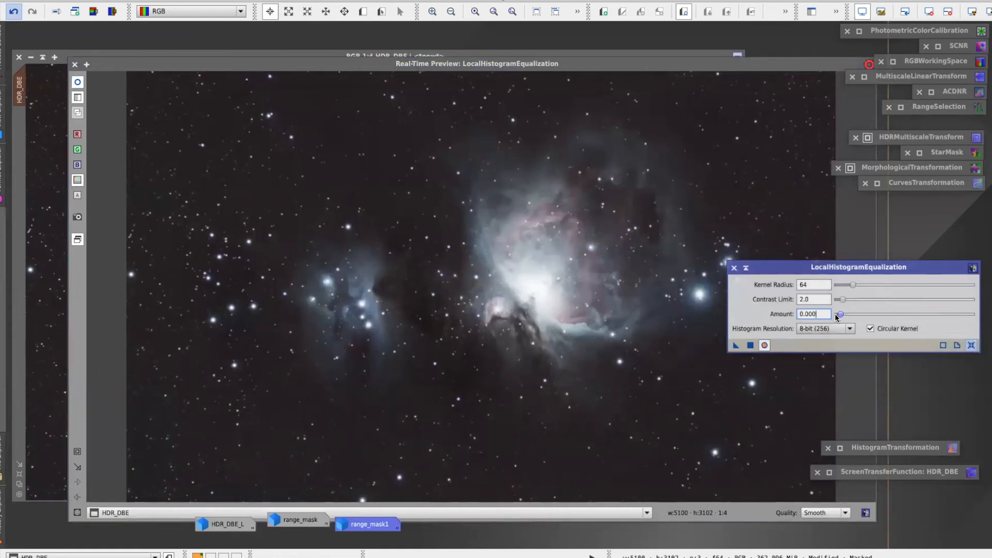
left_click_drag(840, 314, 974, 315)
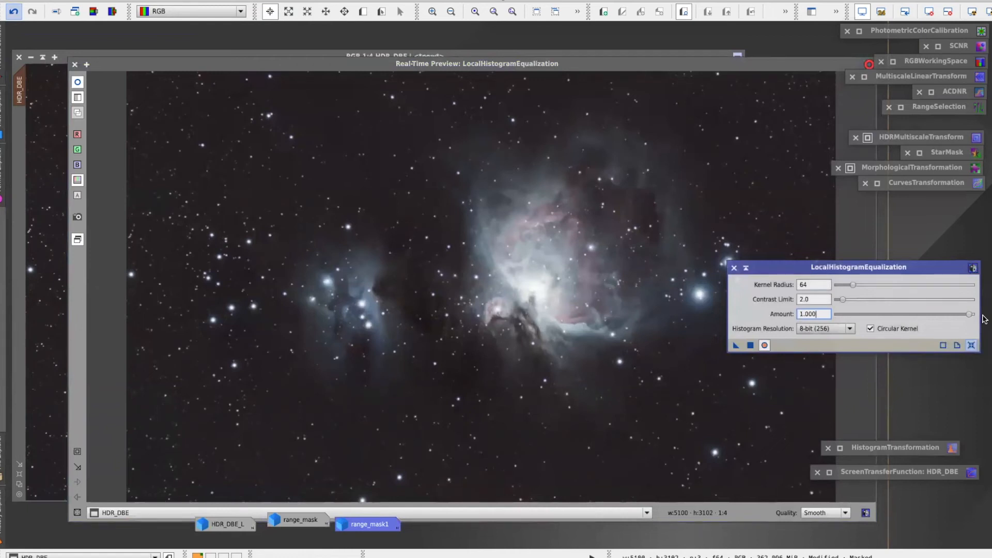
left_click_drag(969, 315, 947, 315)
left_click_drag(947, 315, 949, 316)
Close the real-time preview, apply LocalHistogramEqualization to HDR_DBE through the core mask, and remove the mask from the image
left_click(73, 64)
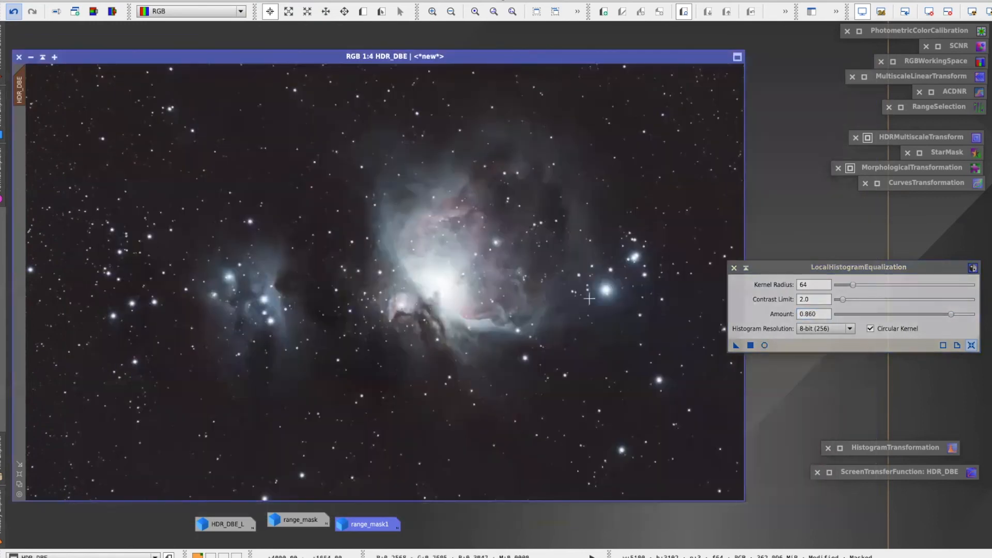
left_click_drag(735, 345, 396, 282)
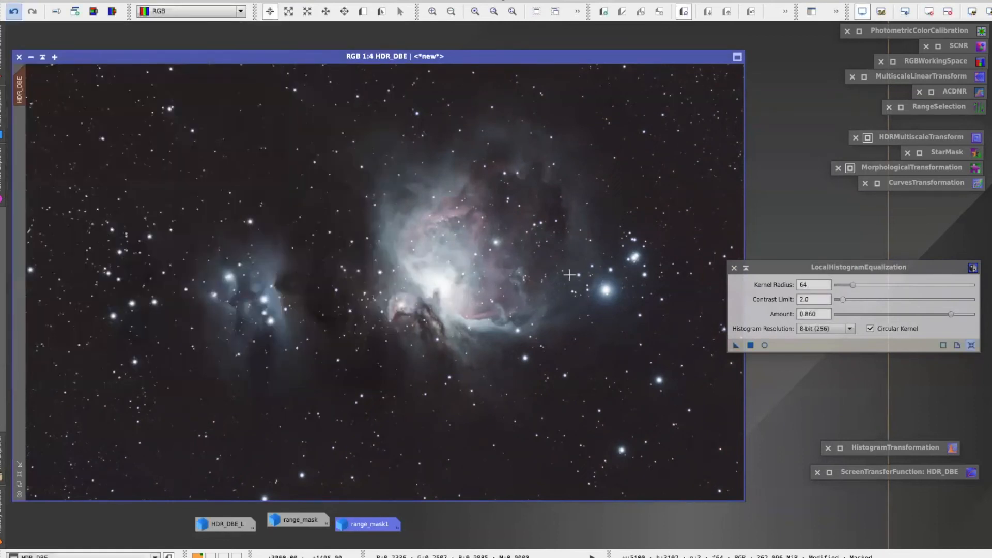
left_click(745, 268)
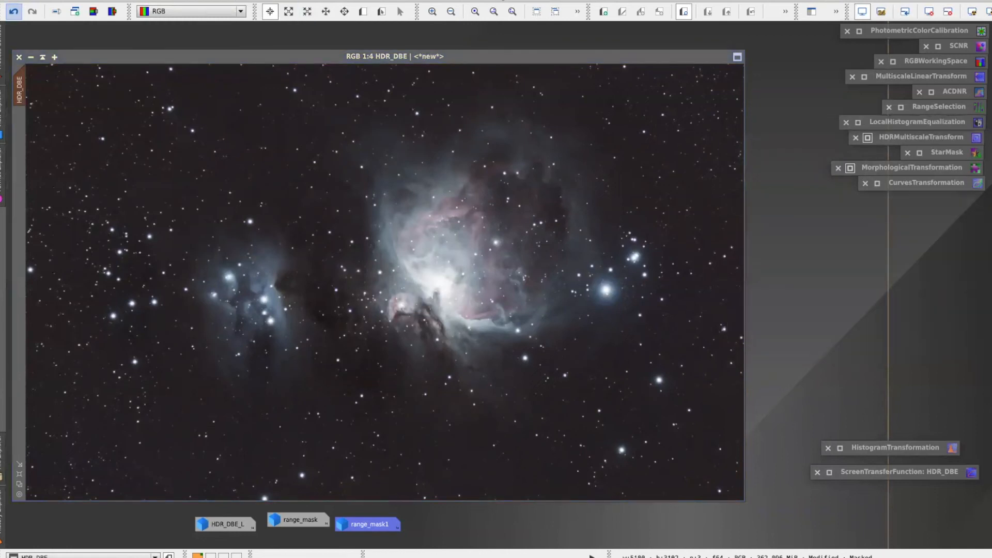
left_click(228, 1)
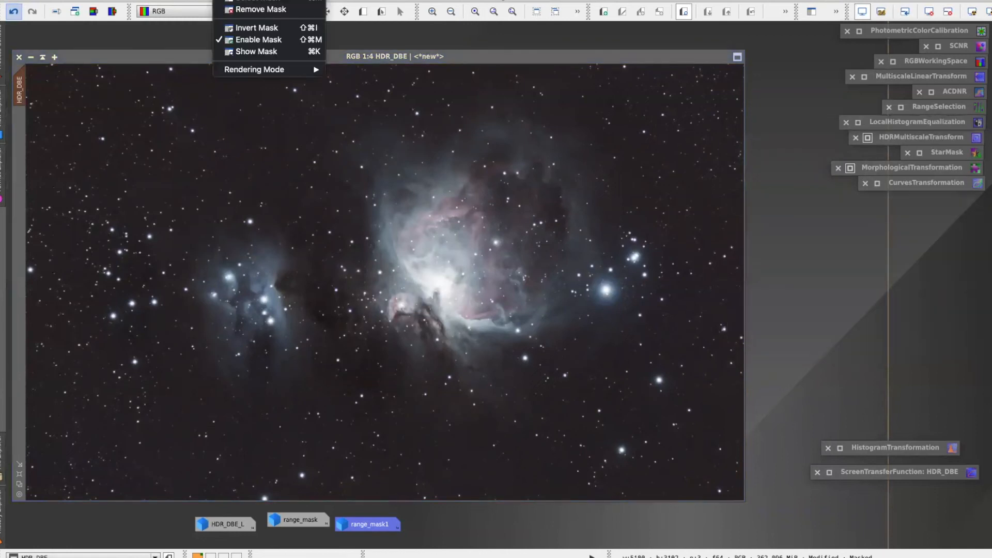
left_click(245, 10)
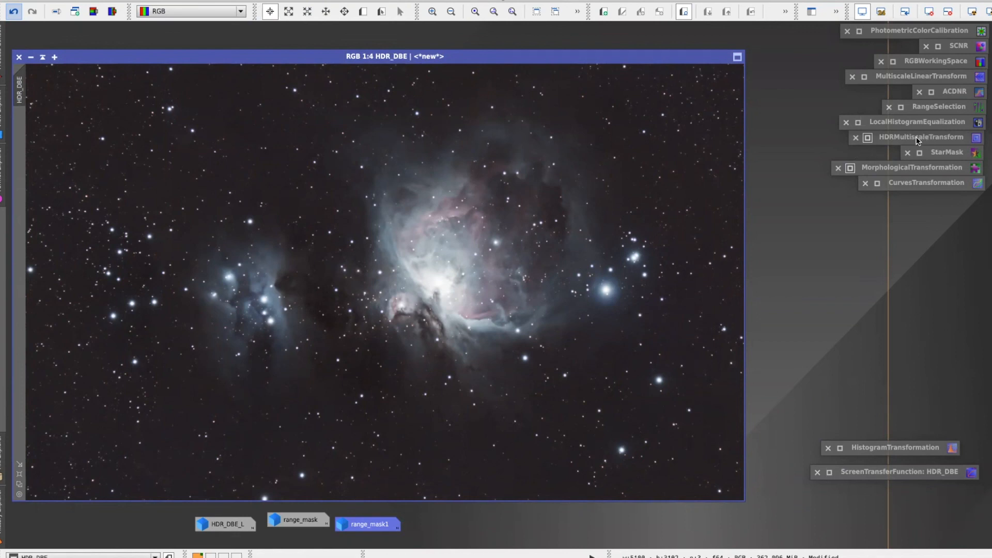
Open HDRMultiscaleTransform, draw a preview about 1304 × 1192 px around the nebula core on HDR_DBE, and display that preview
double_click(887, 137)
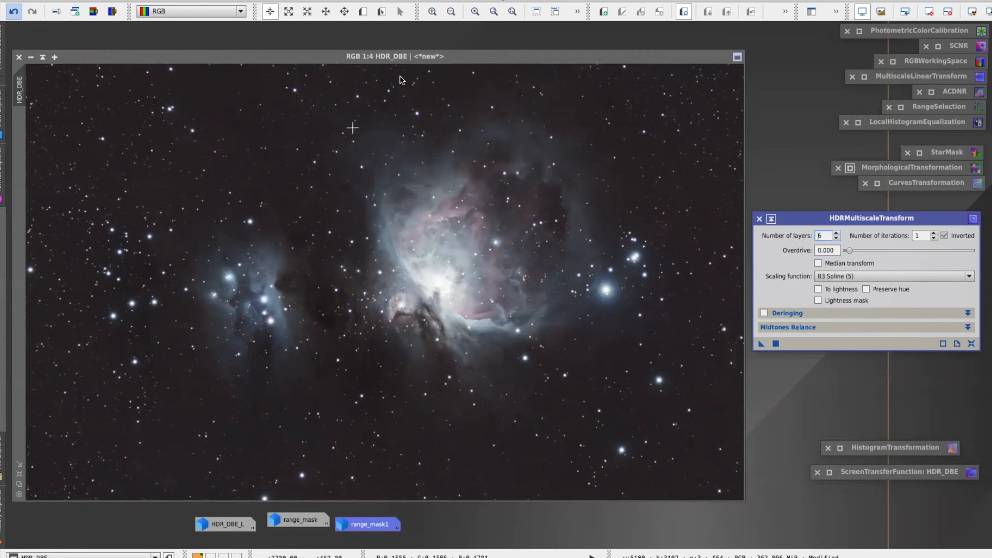
left_click(363, 11)
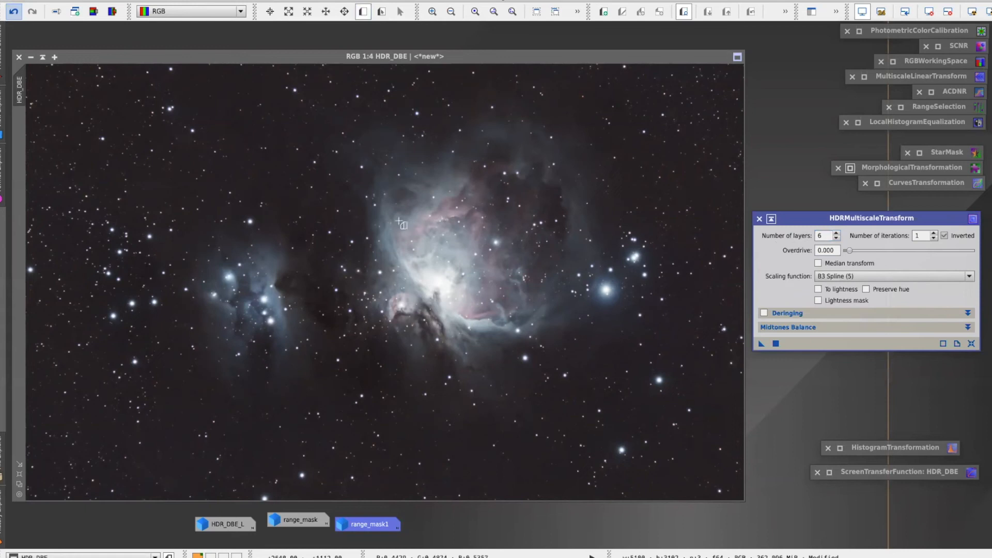
left_click_drag(355, 212, 538, 379)
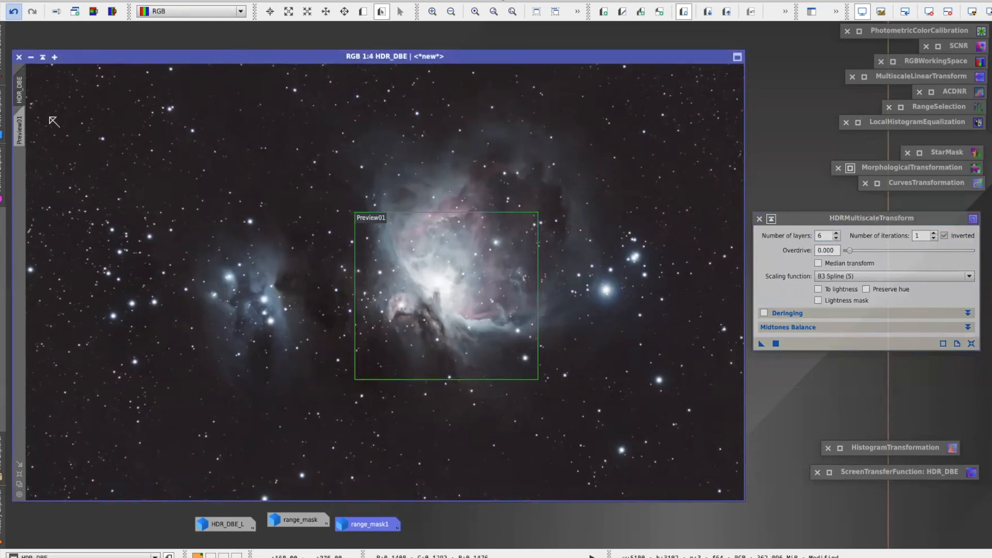
mouse_move(22, 131)
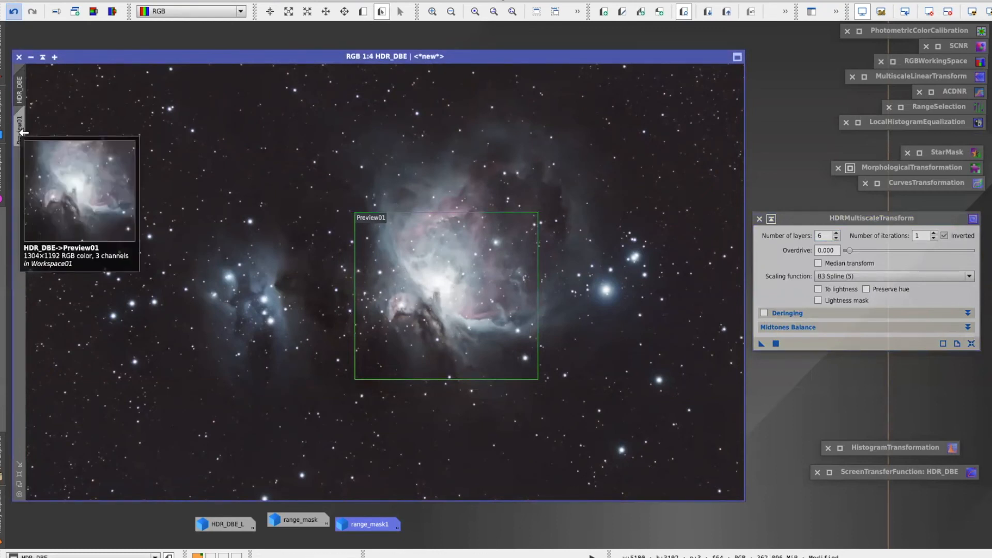
left_click(22, 131)
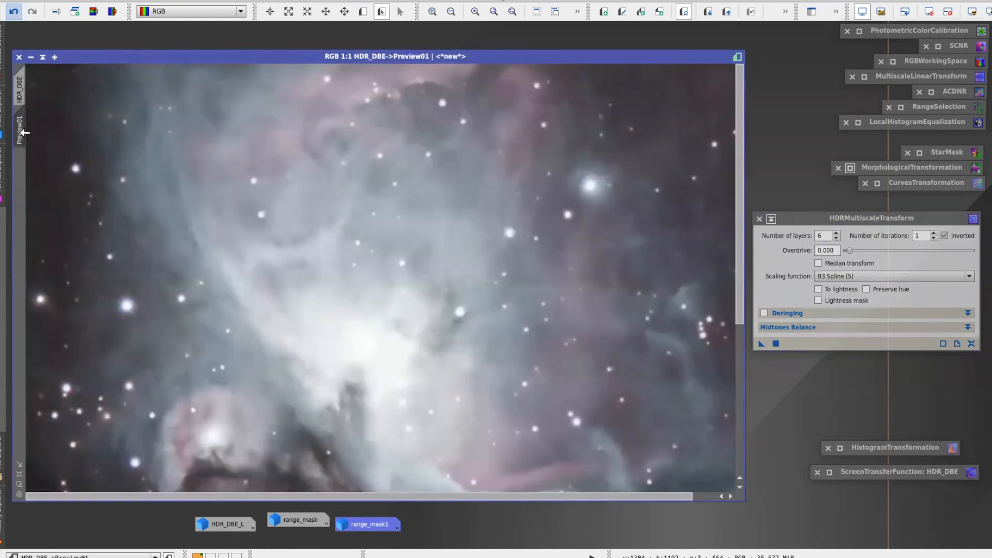
scroll(436, 348, "down", 1)
scroll(436, 351, "up", 1)
scroll(439, 352, "down", 1)
Duplicate the nebula core preview until there are four identical previews for comparing settings
mouse_move(21, 137)
left_click_drag(21, 137, 20, 274)
left_click(19, 176)
left_click(19, 222)
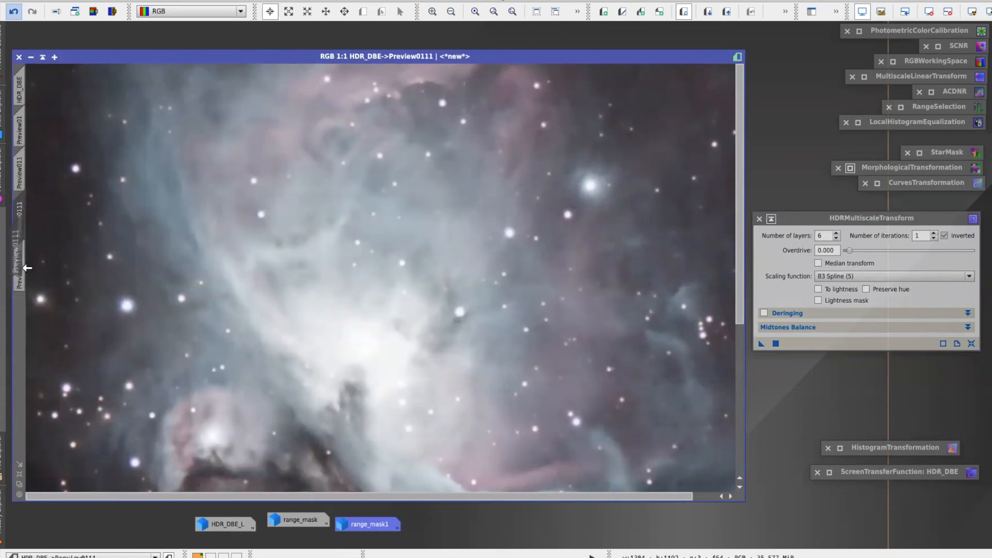
scroll(312, 215, "down", 1)
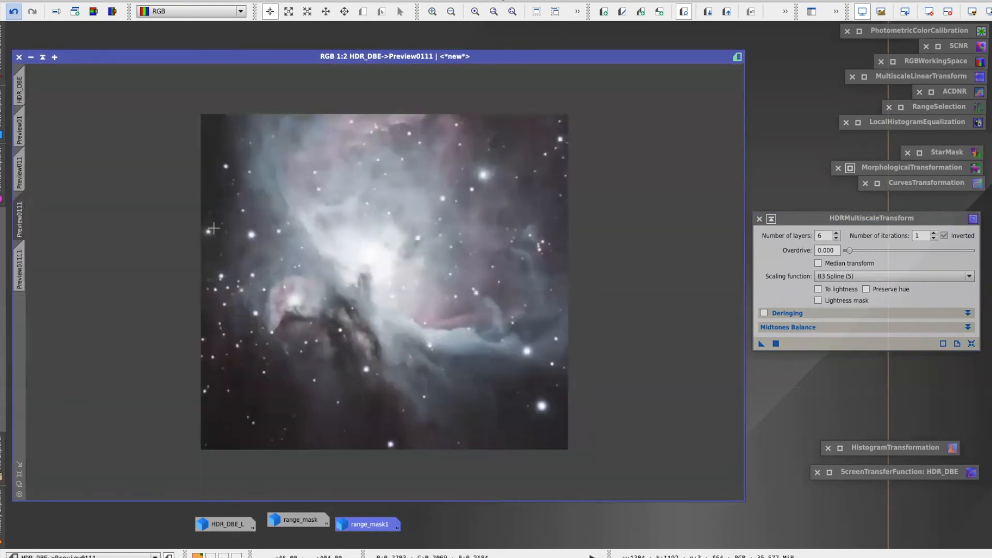
Shift the image window clear of its edge and review each of the four previews and the full HDR_DBE image
left_click(19, 135)
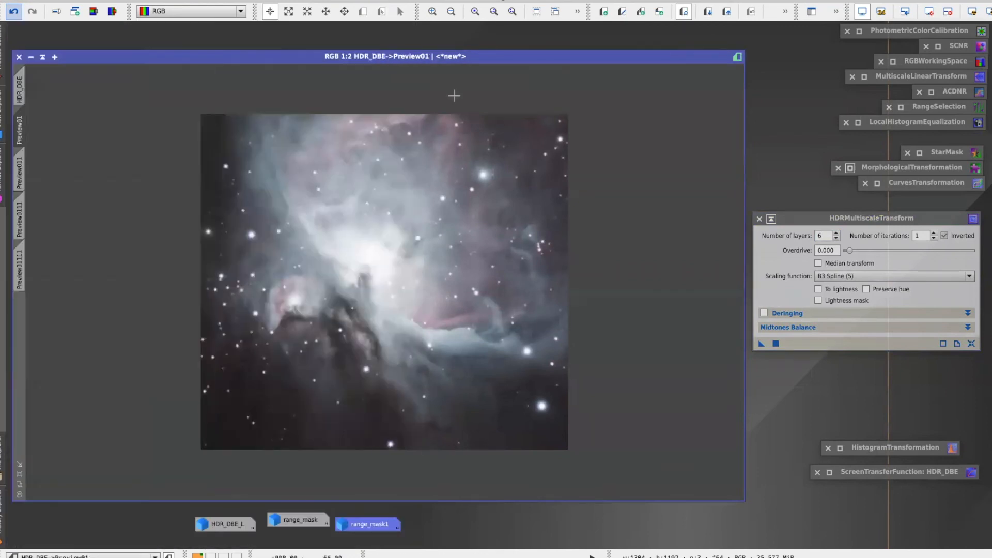
left_click_drag(436, 58, 478, 56)
left_click(62, 178)
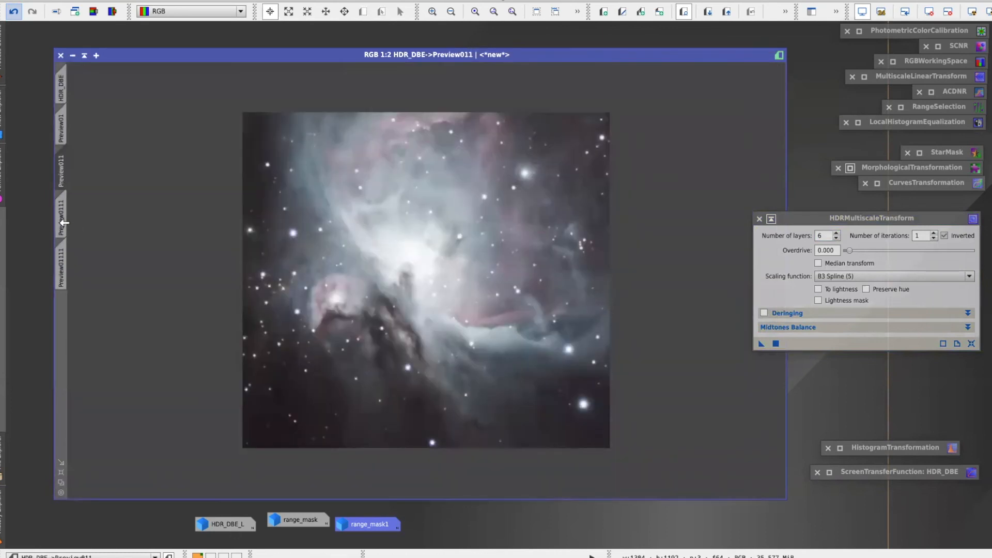
left_click(61, 219)
left_click(64, 272)
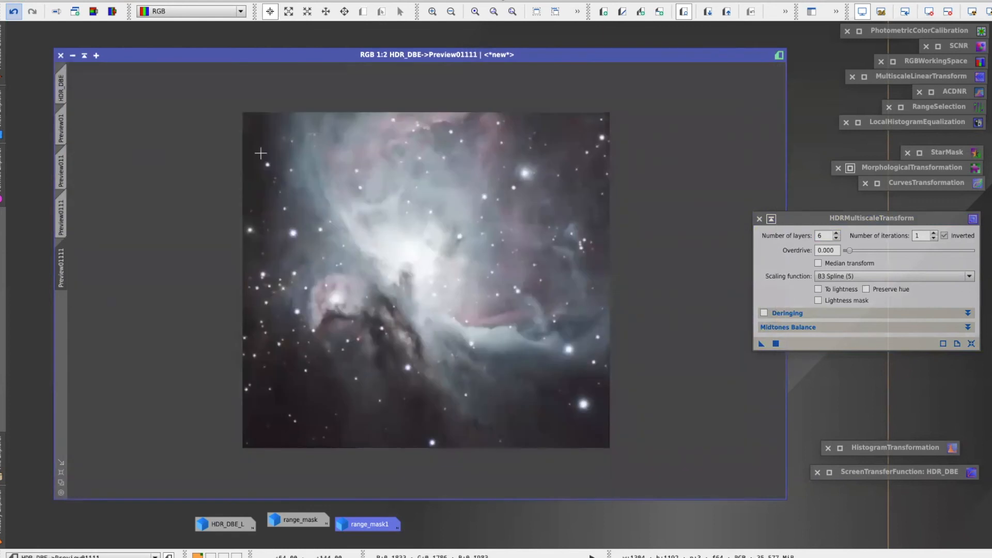
left_click(64, 130)
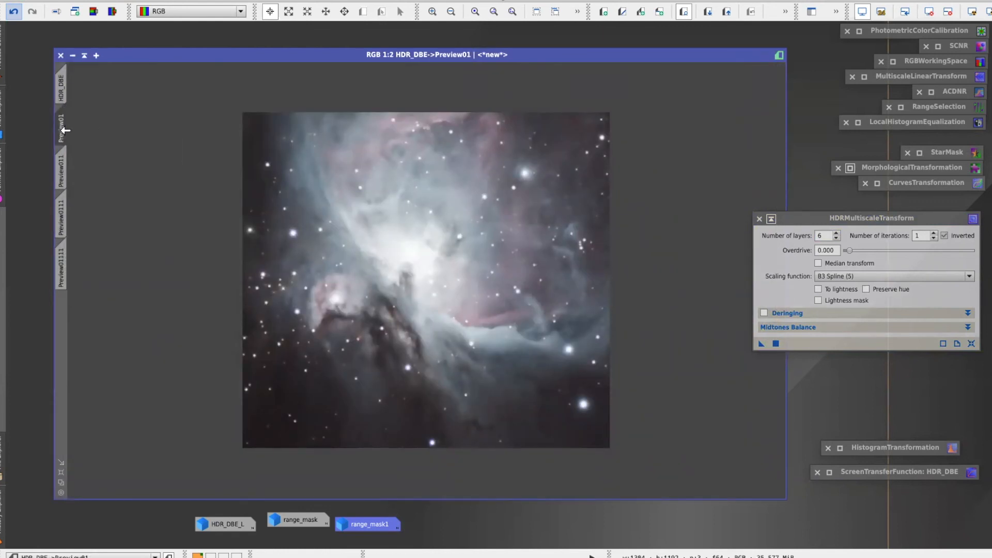
left_click(64, 93)
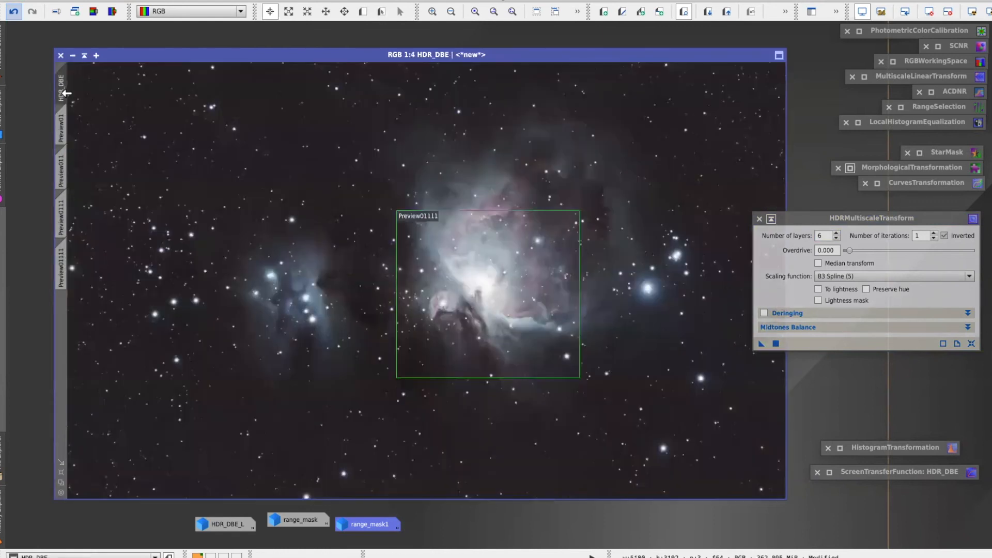
Apply HDRMultiscaleTransform with 6 layers to the second preview, Preview011
left_click(65, 116)
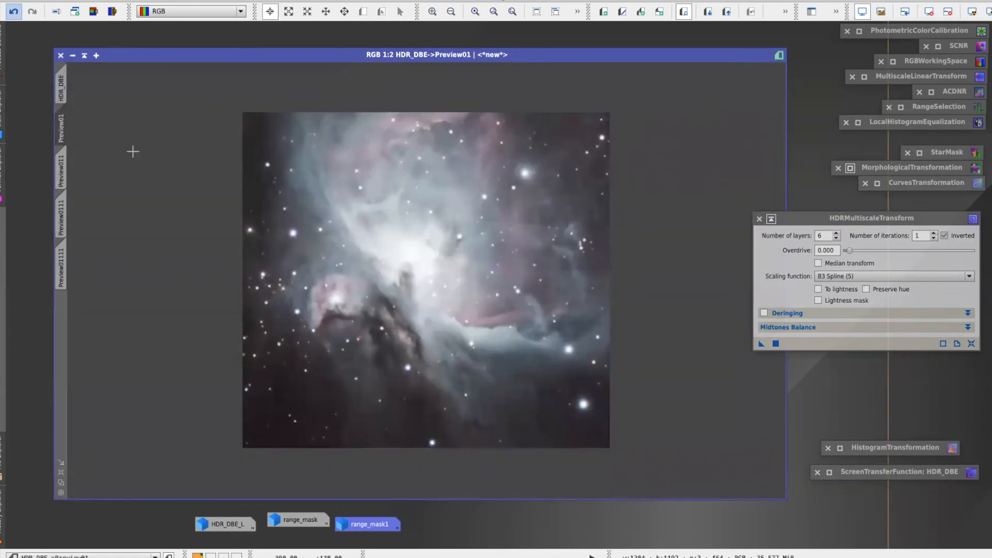
left_click(66, 173)
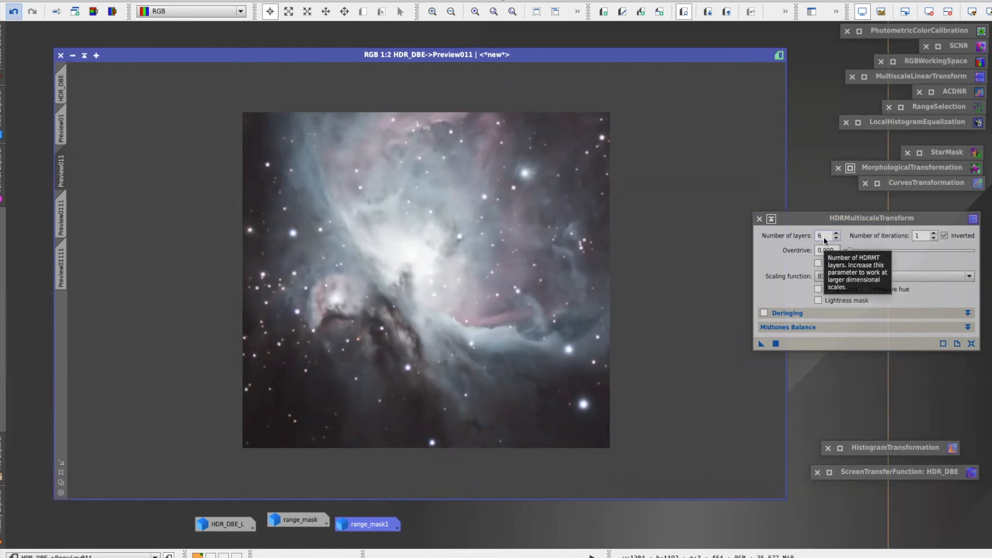
left_click(761, 343)
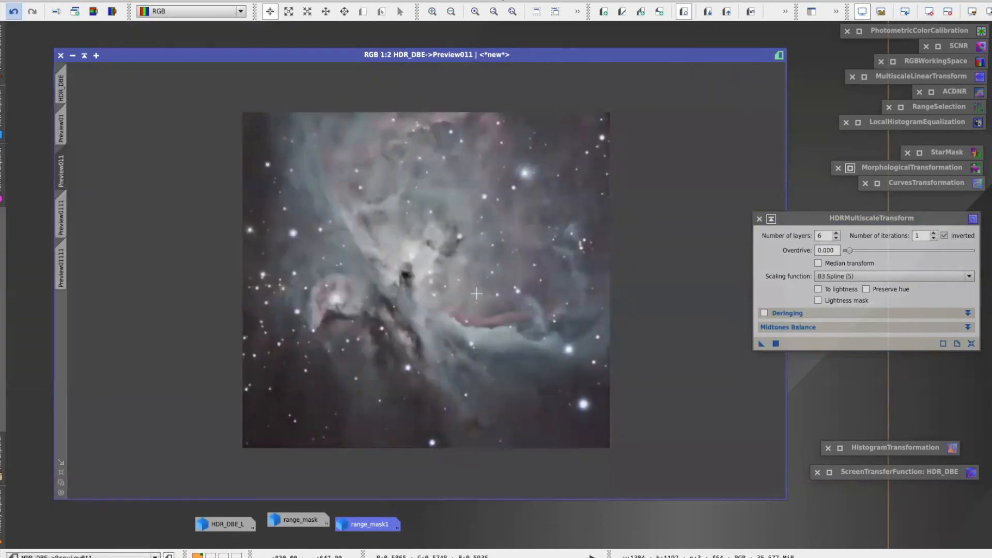
Set the number of layers to 7 and apply HDRMultiscaleTransform to the third preview, Preview0111
left_click(62, 218)
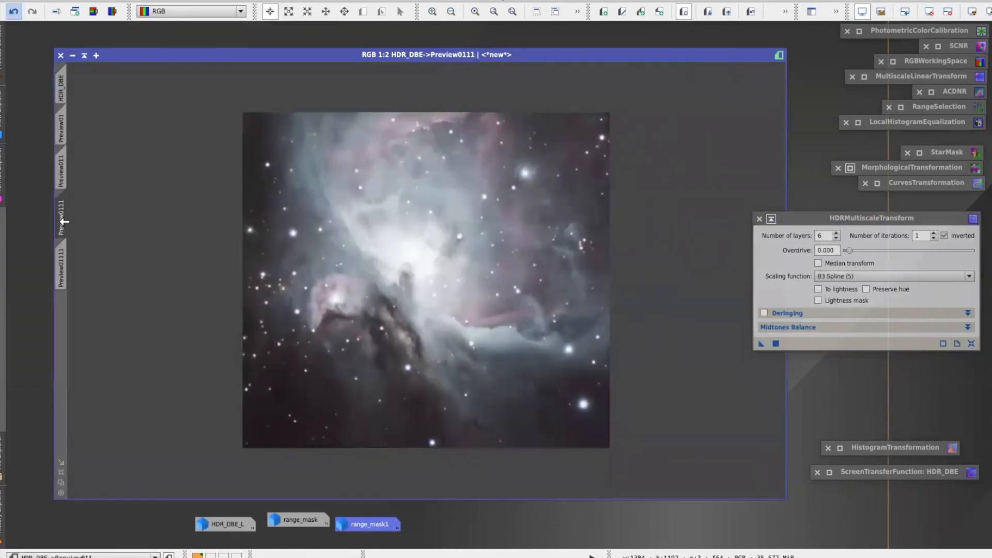
left_click(836, 233)
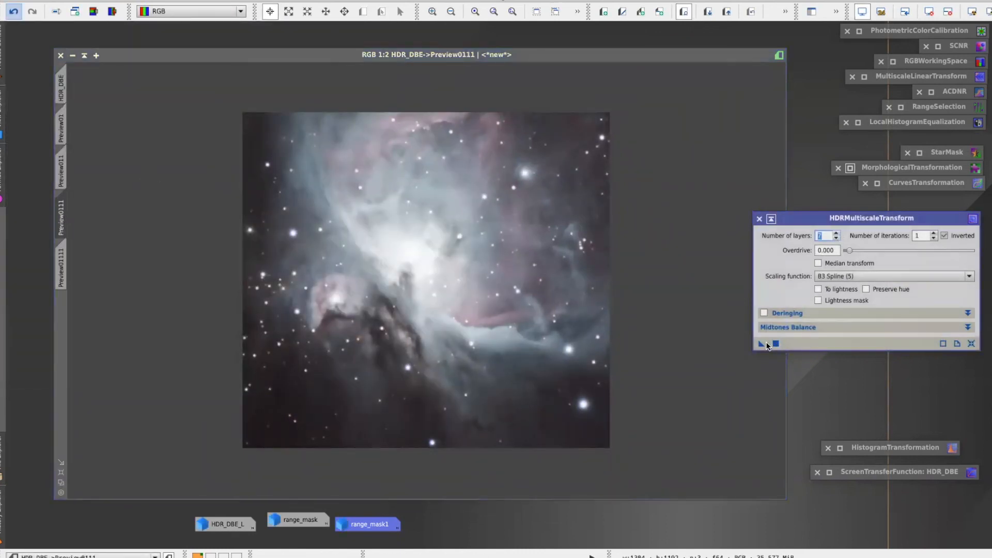
left_click_drag(762, 344, 425, 309)
left_click(67, 170)
left_click(65, 206)
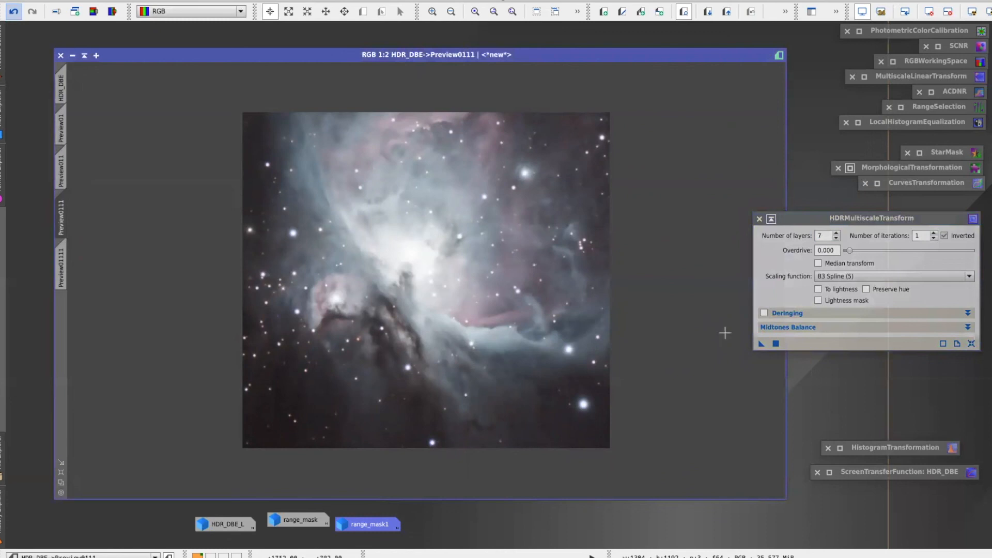
left_click_drag(762, 343, 510, 288)
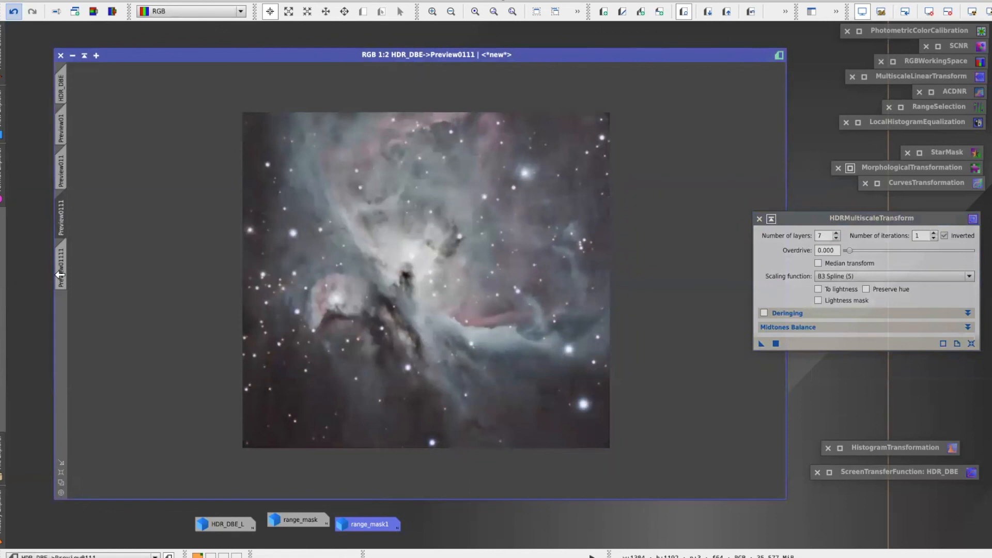
Set the number of layers to 8 and apply HDRMultiscaleTransform to the fourth preview, Preview01111
left_click(62, 276)
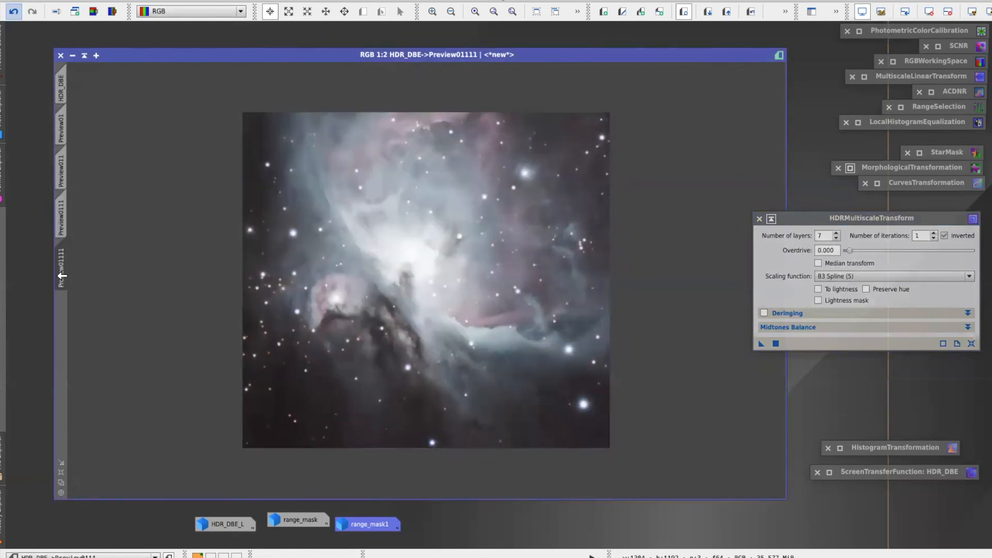
left_click(837, 233)
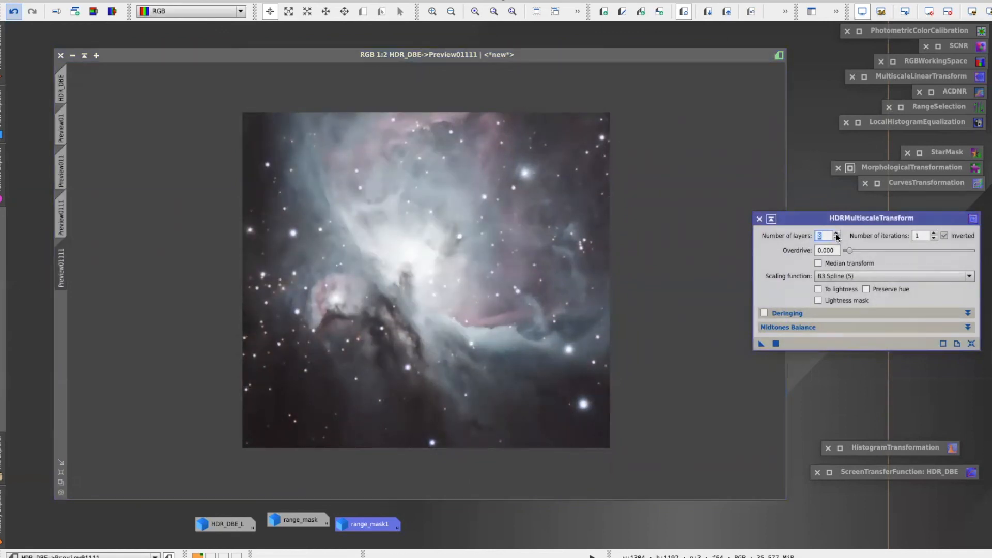
left_click_drag(761, 344, 485, 297)
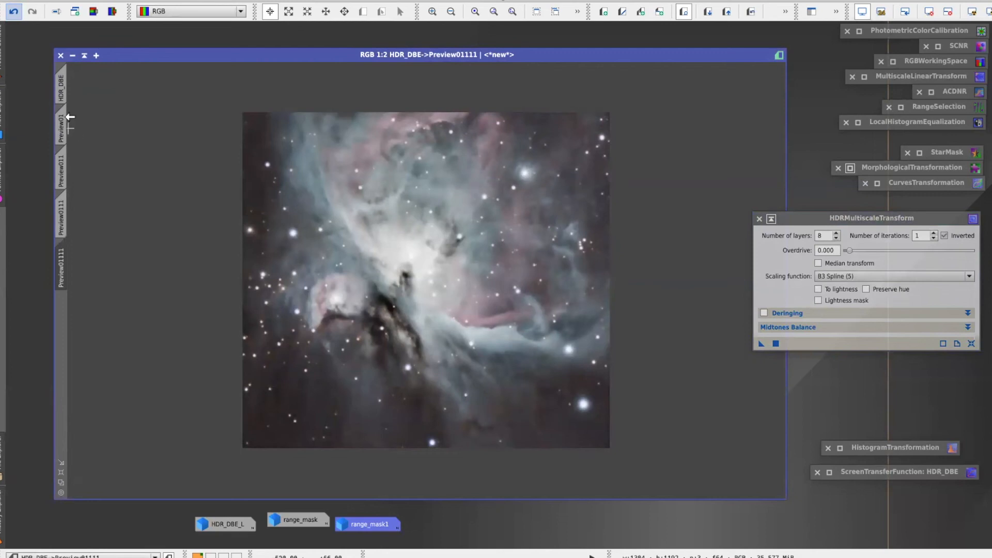
Compare the untouched Preview01 with the 6-, 7- and 8-layer previews in turn
left_click(62, 129)
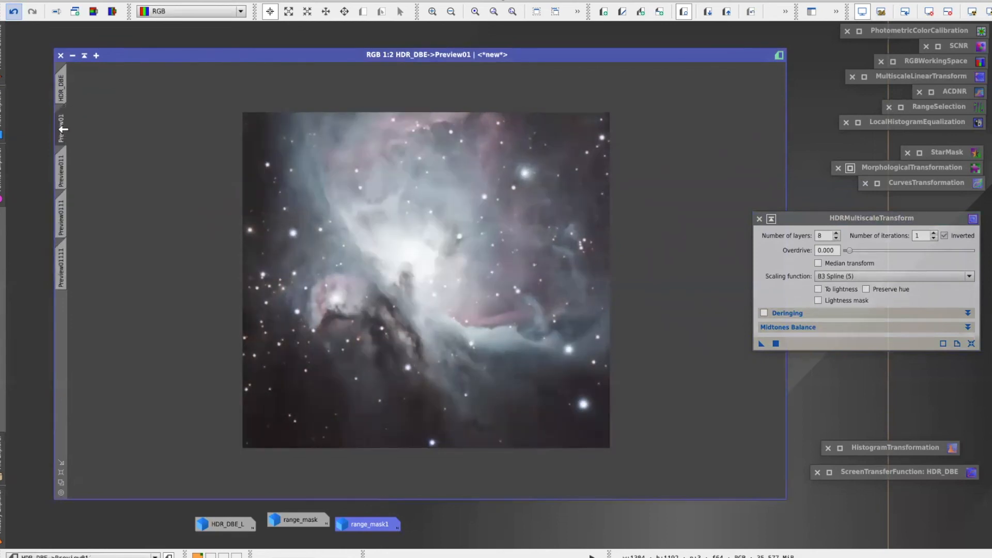
left_click(62, 129)
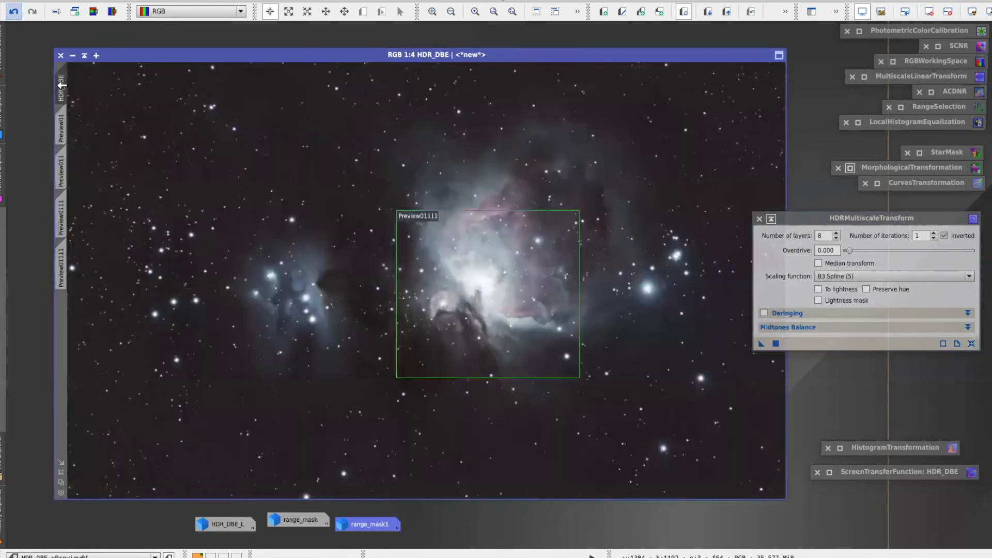
left_click(63, 127)
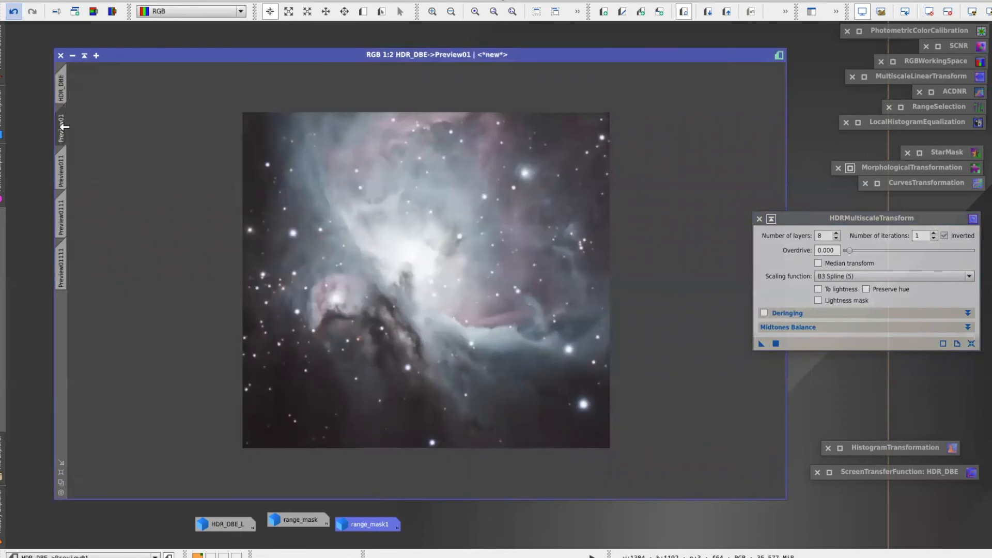
left_click(62, 168)
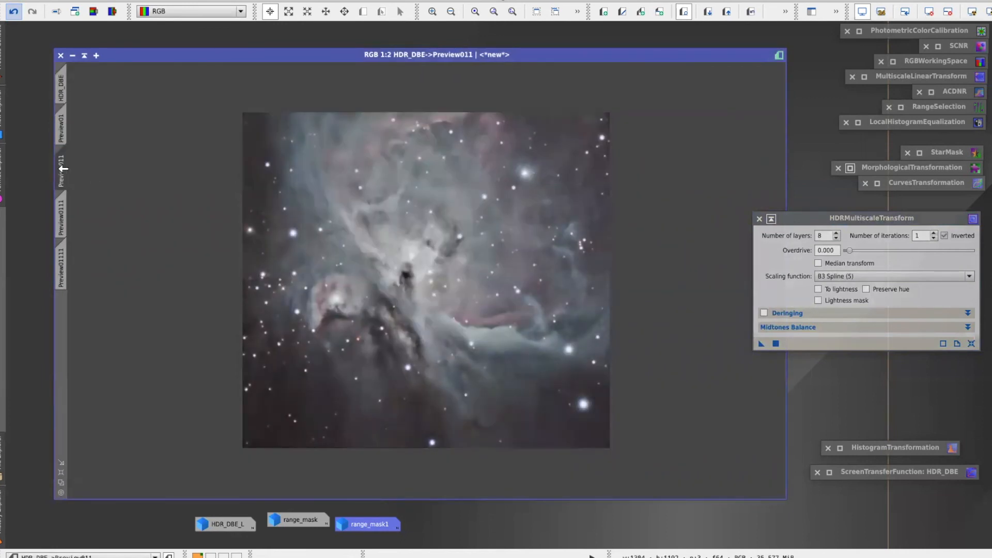
left_click(61, 211)
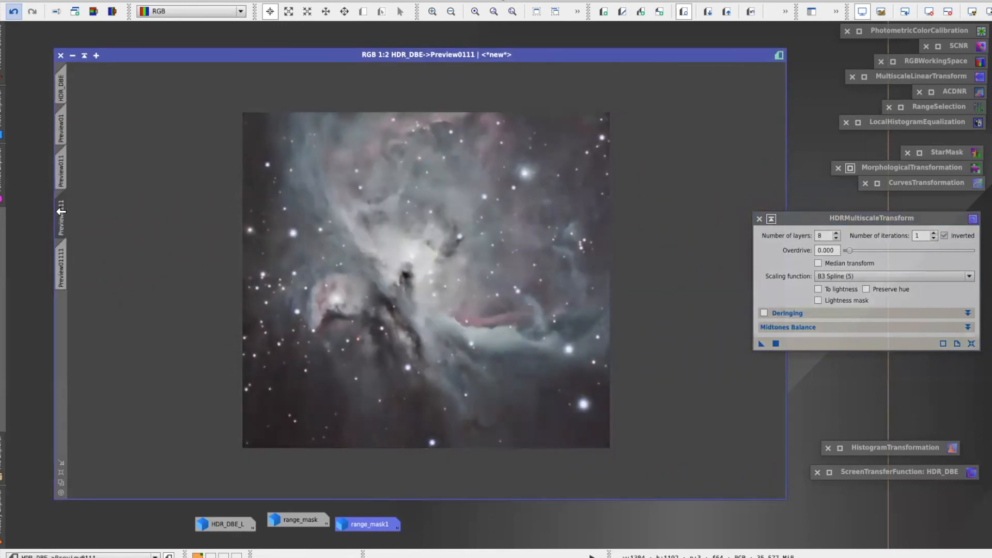
left_click(62, 265)
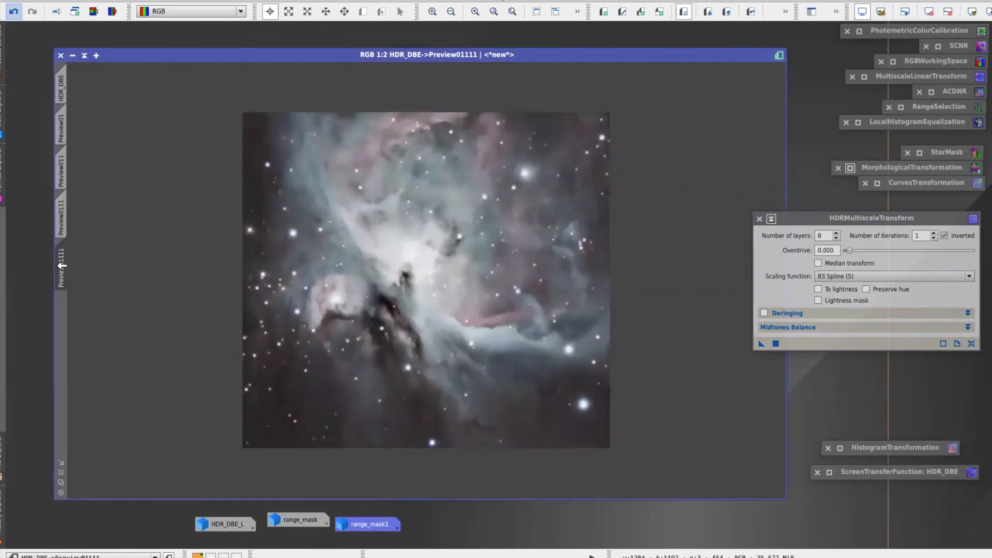
Switch repeatedly among the 6-, 7- and 8-layer previews to judge core detail and contrast
left_click(62, 225)
left_click(62, 175)
left_click(62, 220)
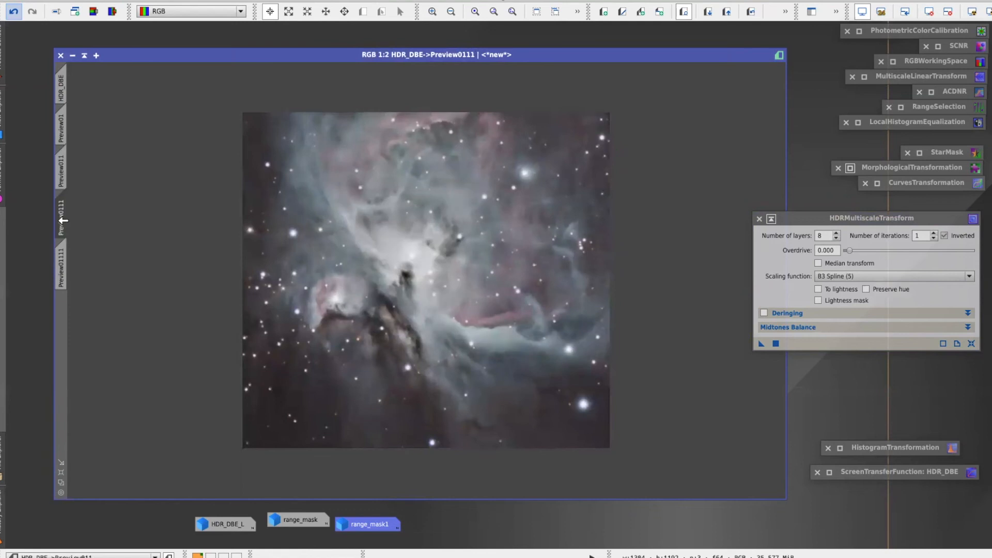
left_click(62, 264)
left_click(62, 215)
left_click(64, 165)
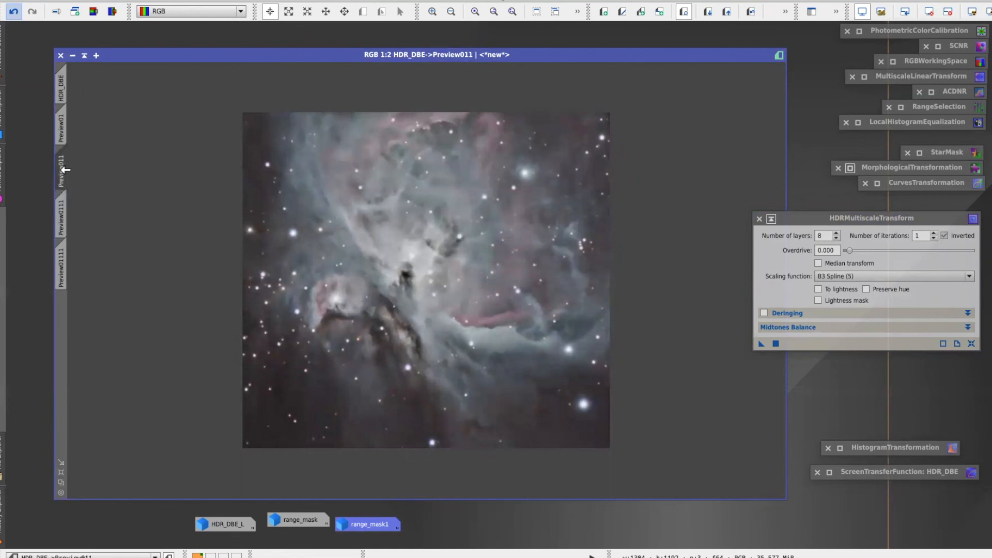
left_click(62, 215)
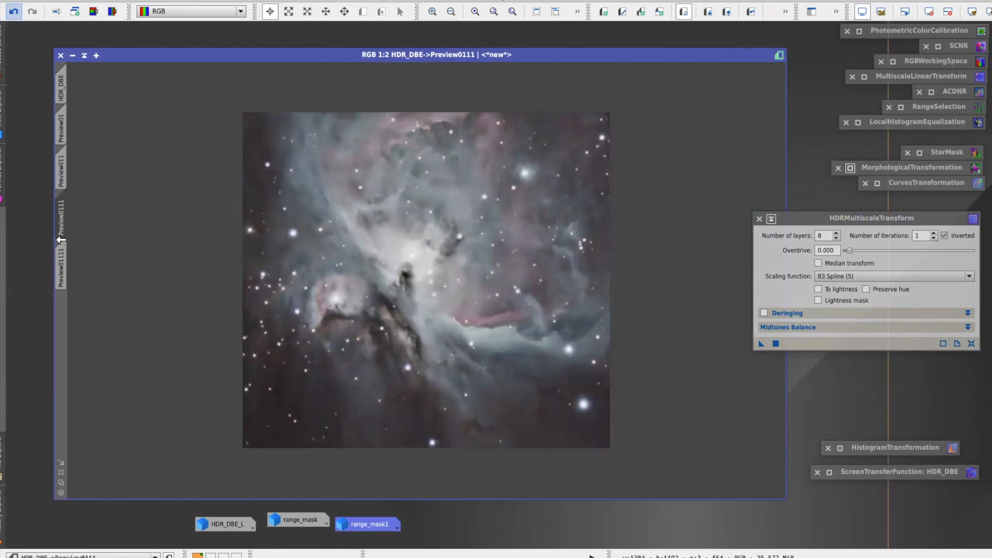
left_click(62, 177)
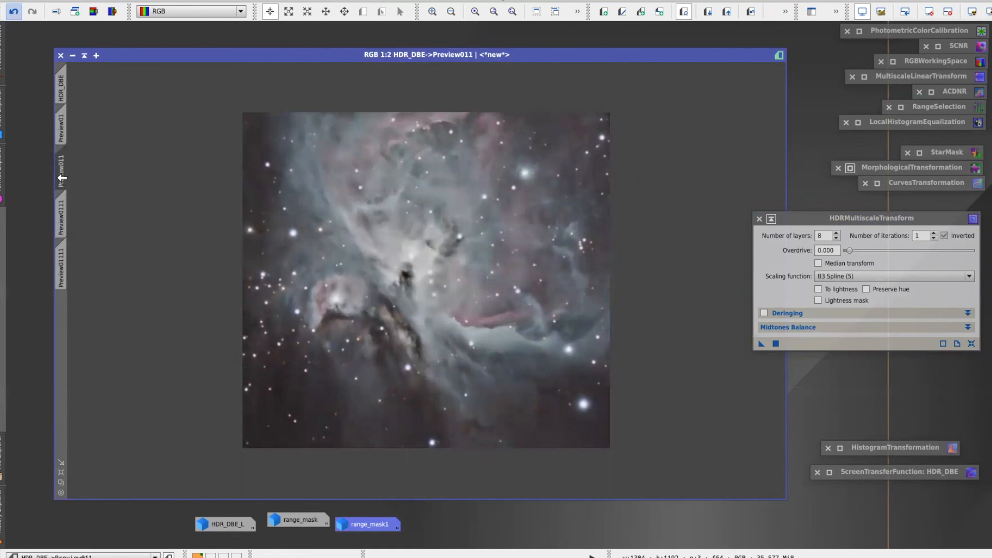
left_click(62, 212)
left_click(62, 267)
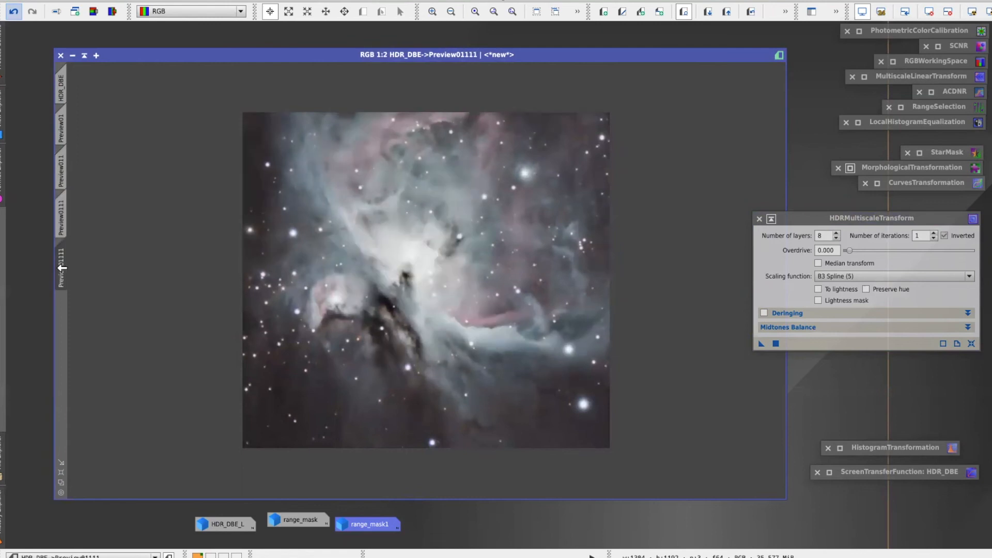
left_click(63, 220)
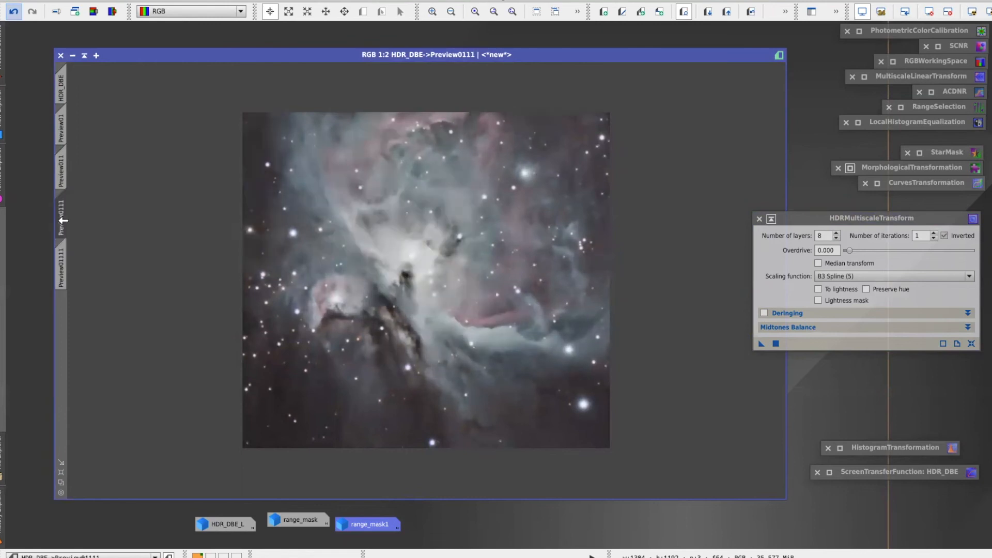
left_click(62, 259)
left_click(62, 225)
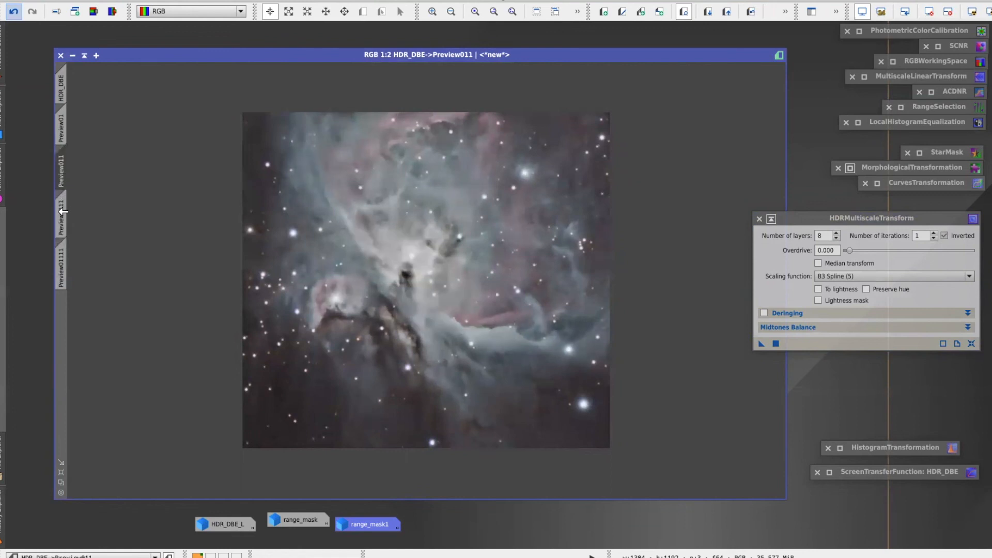
Compare core detail and contrast across the 6-, 7- and 8-layer previews, finishing on the 7-layer Preview0111
left_click(62, 211)
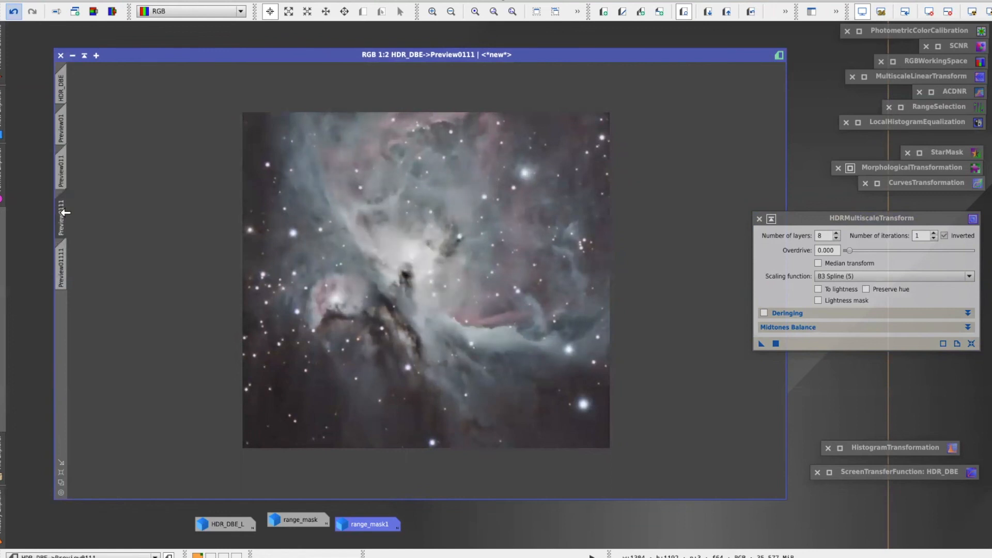
left_click(64, 166)
left_click(63, 219)
left_click(62, 273)
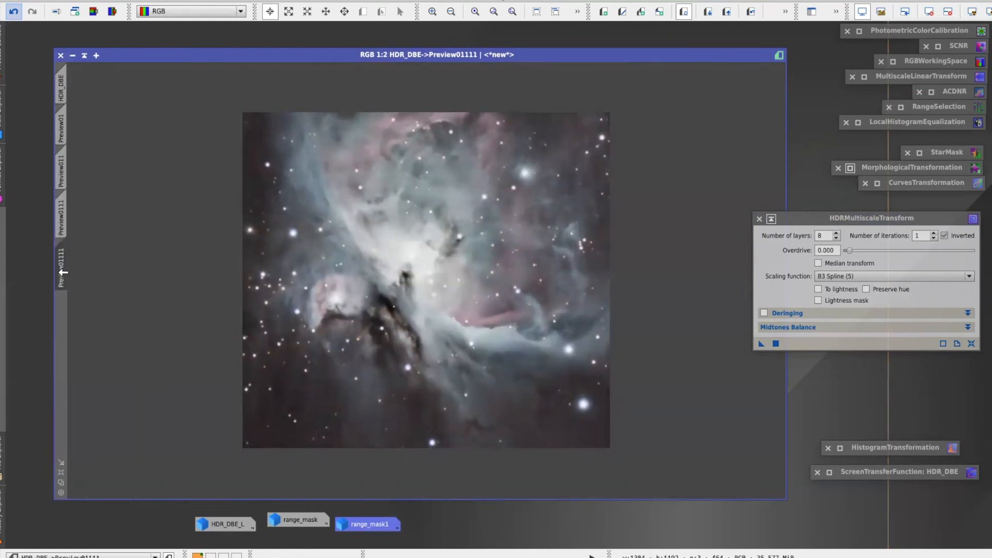
left_click(62, 219)
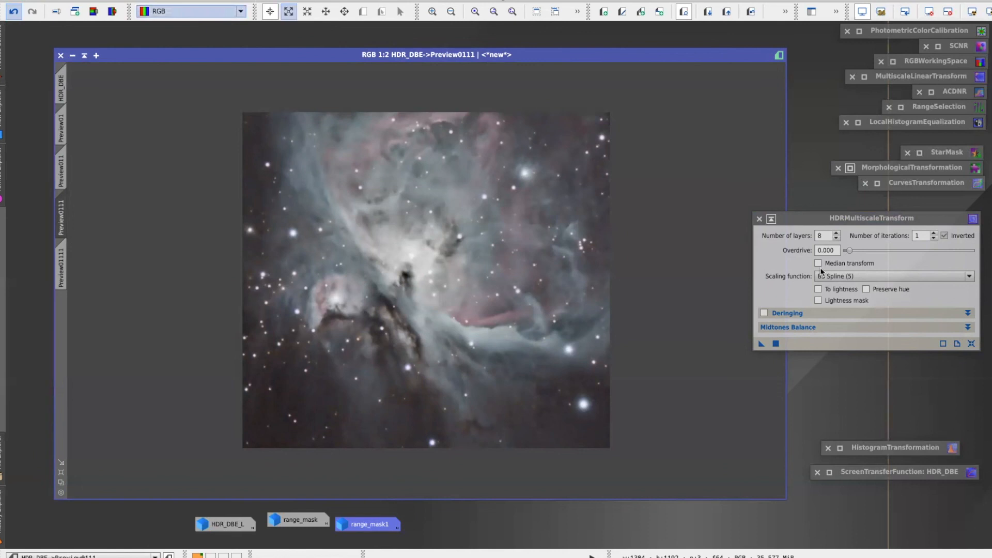
Delete all previews from HDR_DBE and apply HDRMultiscaleTransform with 7 layers to the full image
left_click(837, 238)
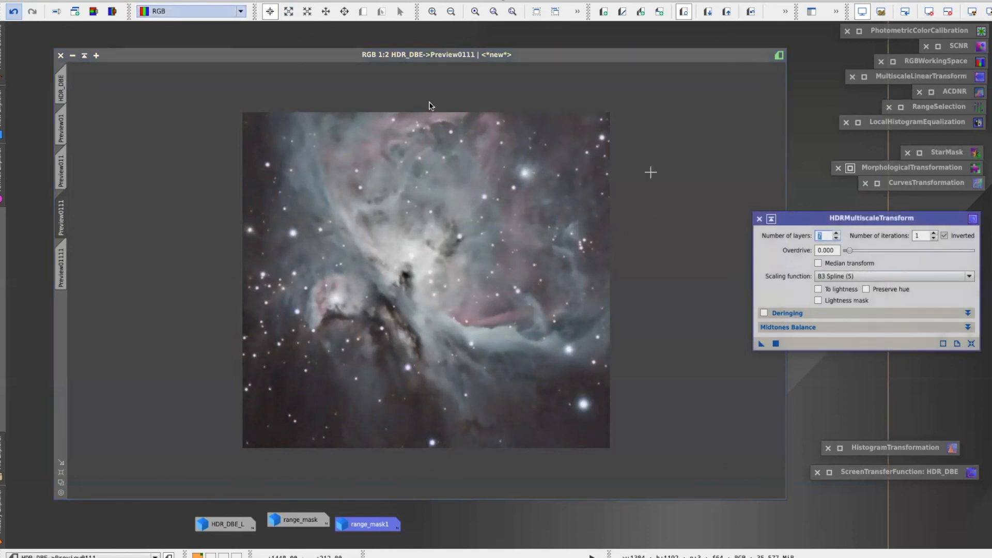
left_click(192, 1)
left_click(212, 192)
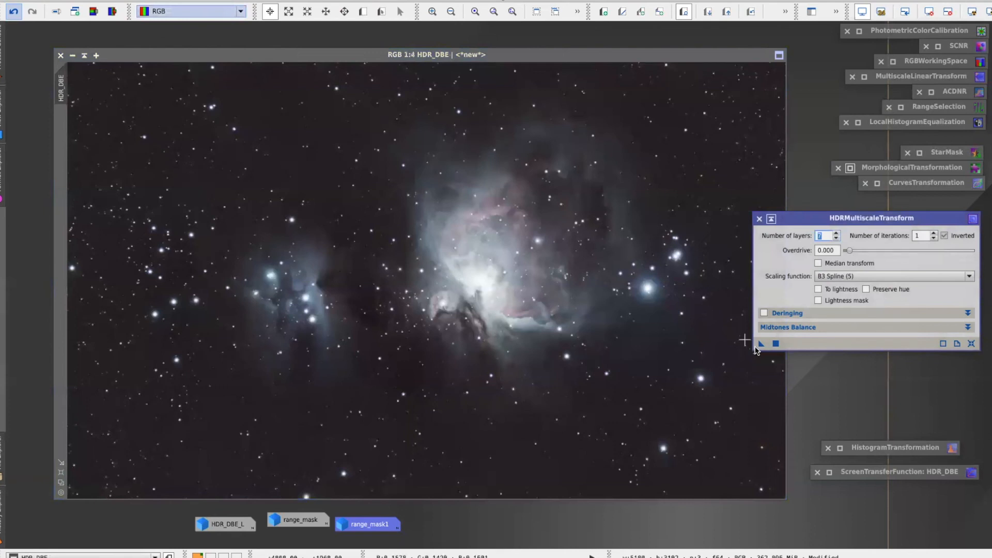
left_click_drag(760, 345, 452, 295)
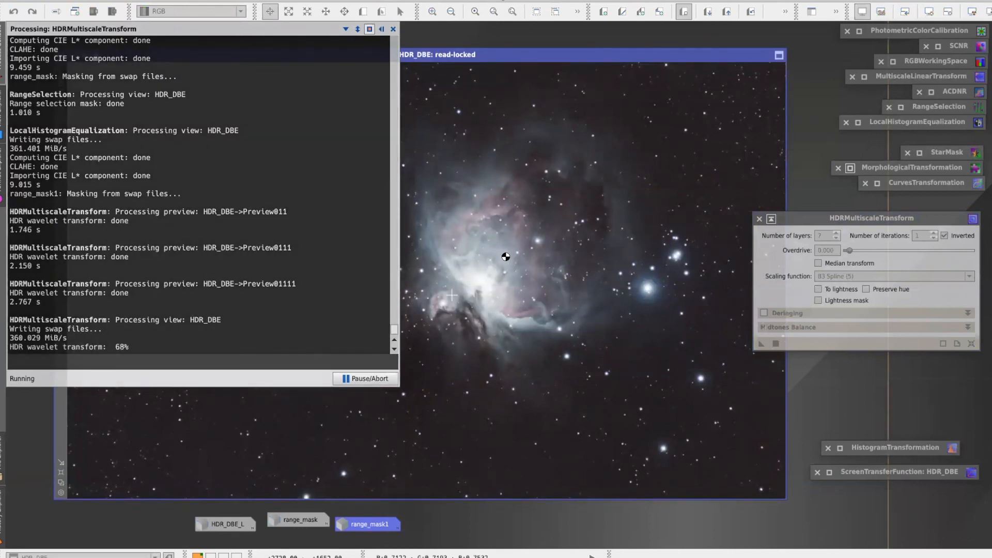
Inspect the nebula core close up and compare it before and after HDRMultiscaleTransform by undoing and redoing it
scroll(490, 279, "up", 3)
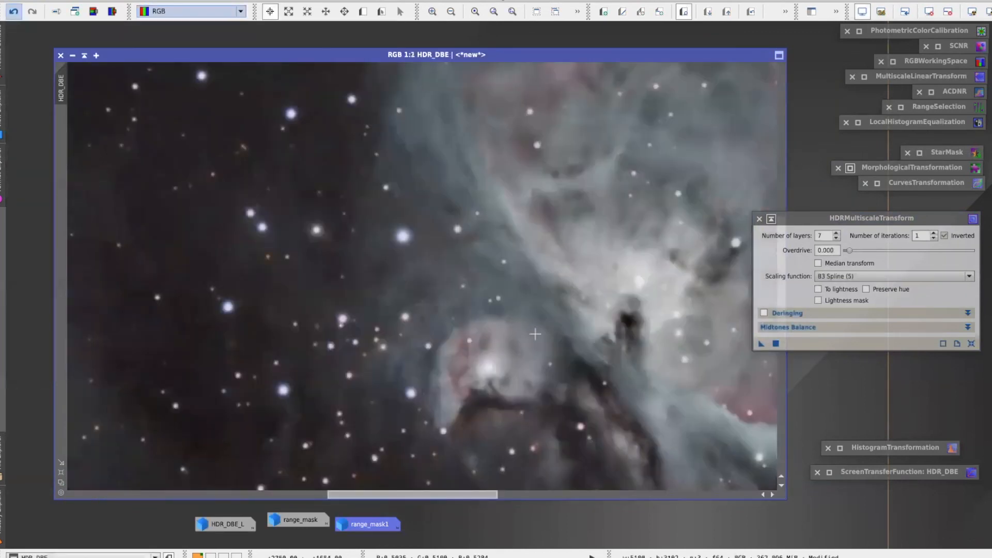
left_click_drag(486, 495, 520, 494)
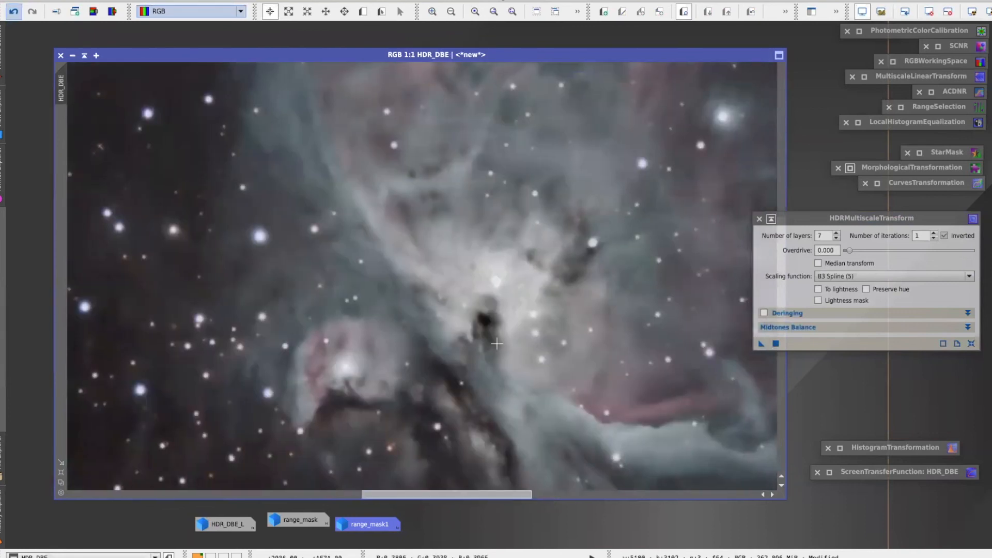
scroll(494, 278, "down", 1)
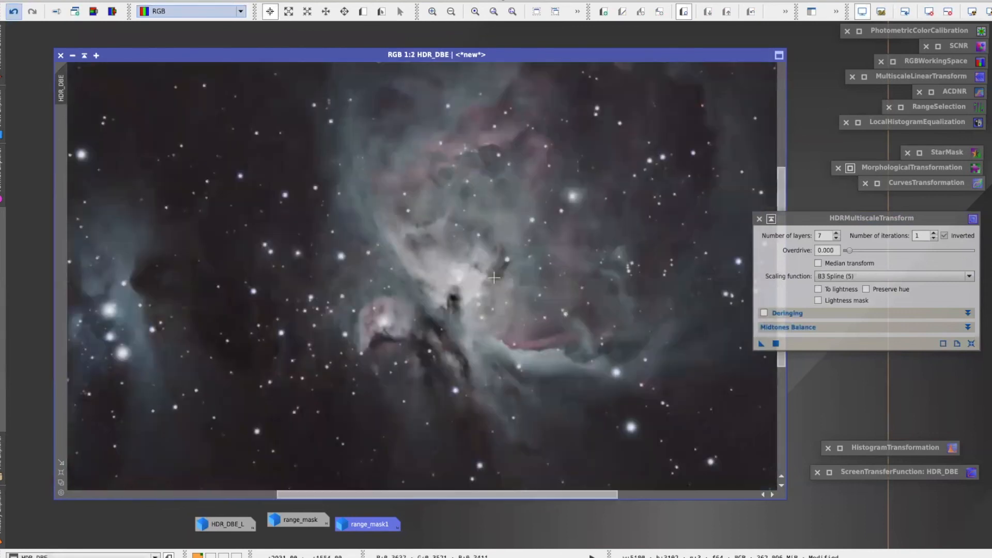
left_click(13, 12)
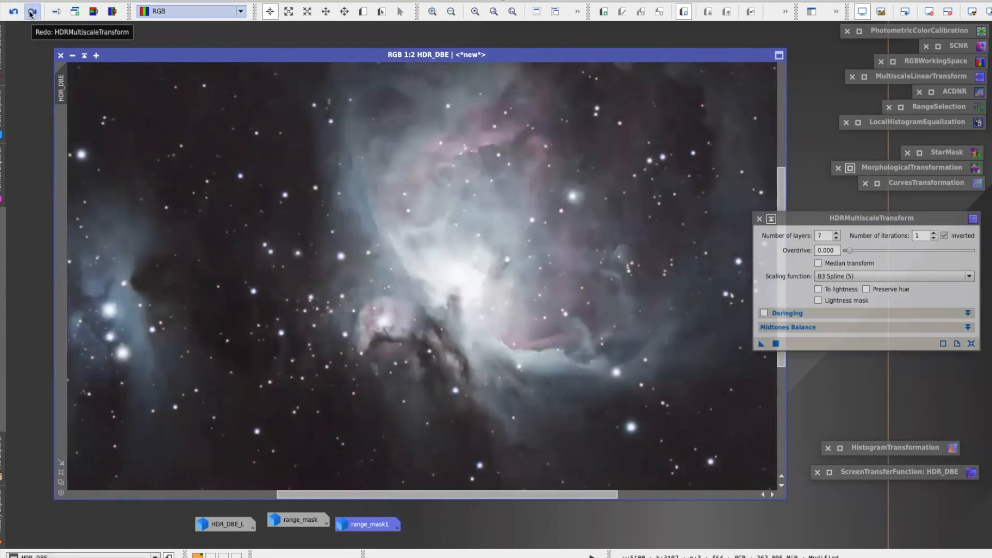
left_click(30, 13)
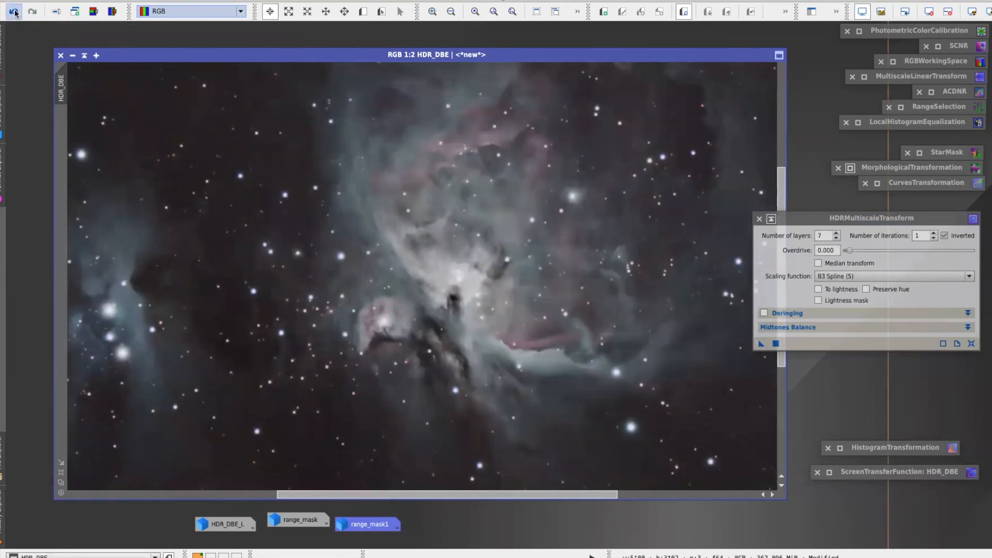
left_click(23, 12)
left_click(30, 13)
scroll(440, 300, "down", 1)
scroll(440, 300, "down", 1)
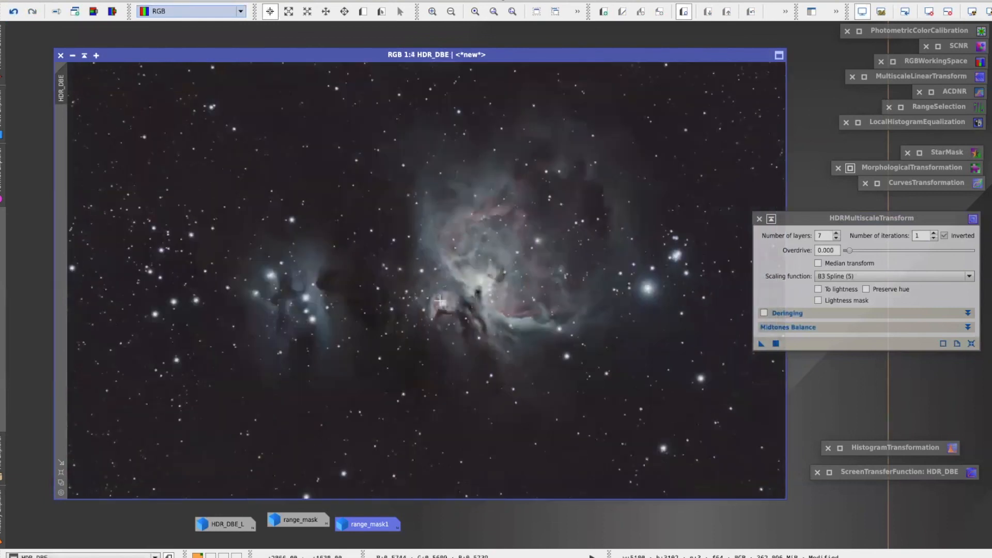
Open CurvesTransformation in place of HDRMultiscaleTransform, reset it, select the RGB/K channel and start a real-time preview
left_click(771, 218)
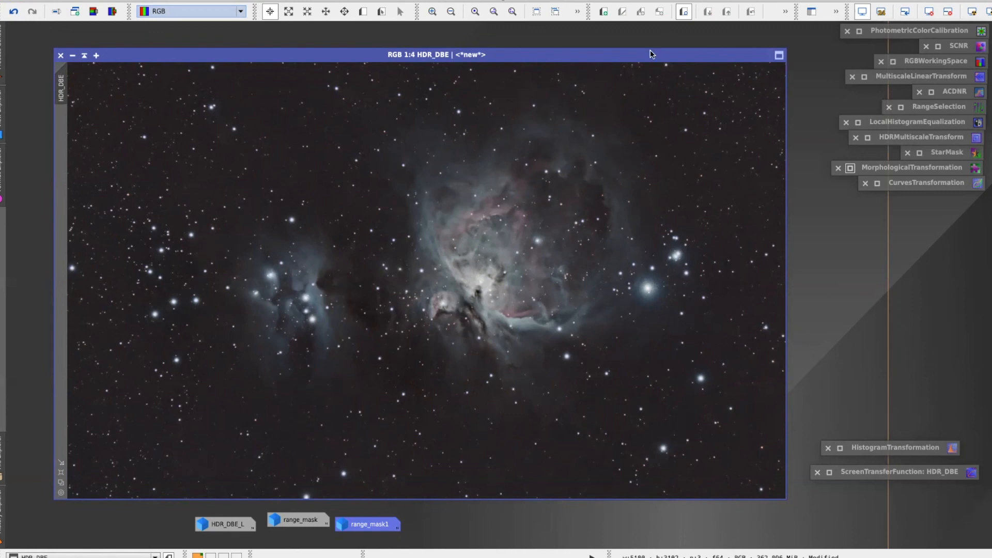
left_click_drag(645, 51, 613, 44)
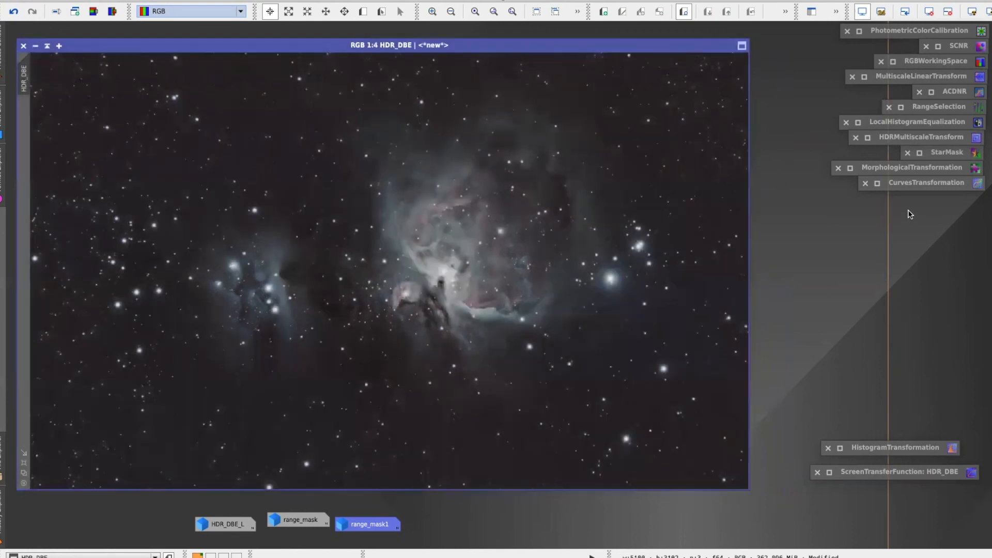
double_click(904, 184)
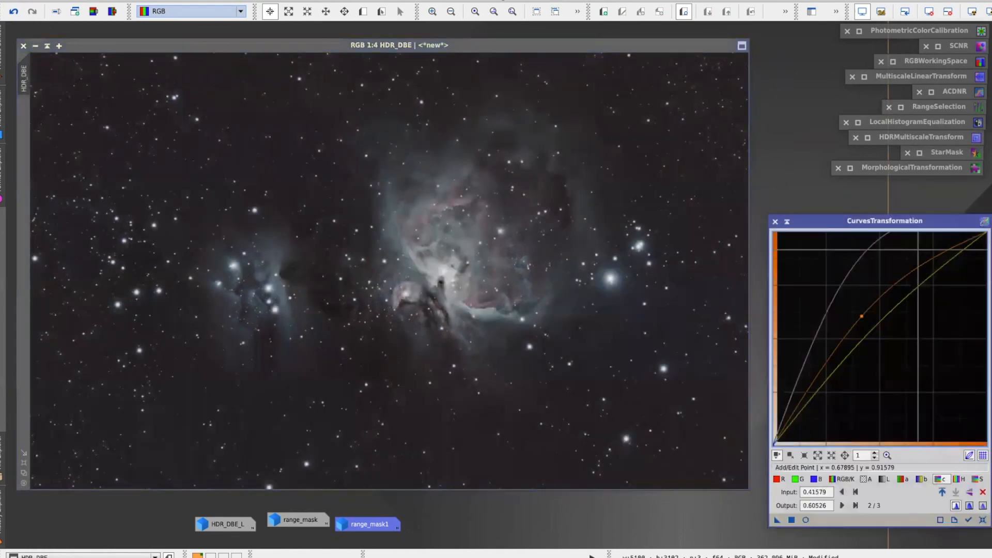
left_click(983, 519)
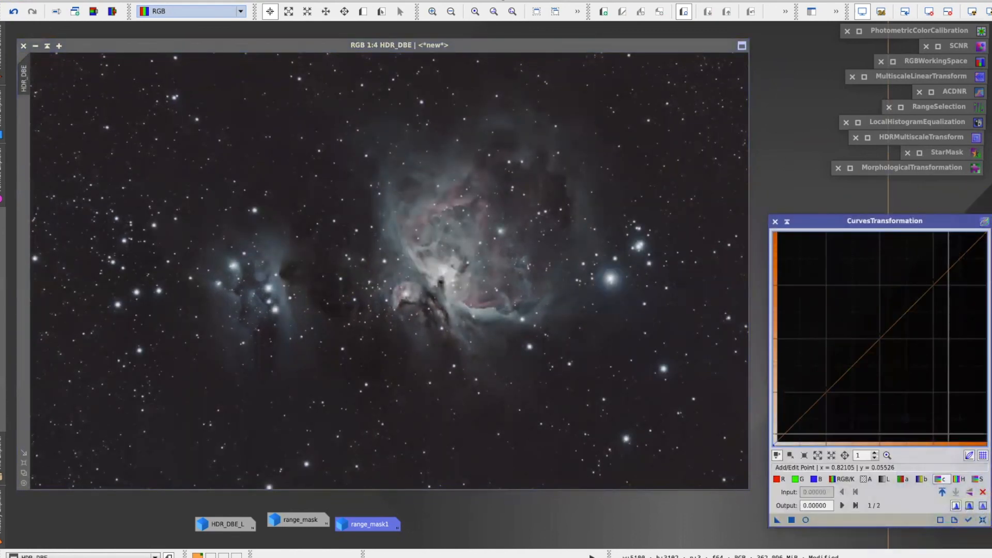
left_click(843, 479)
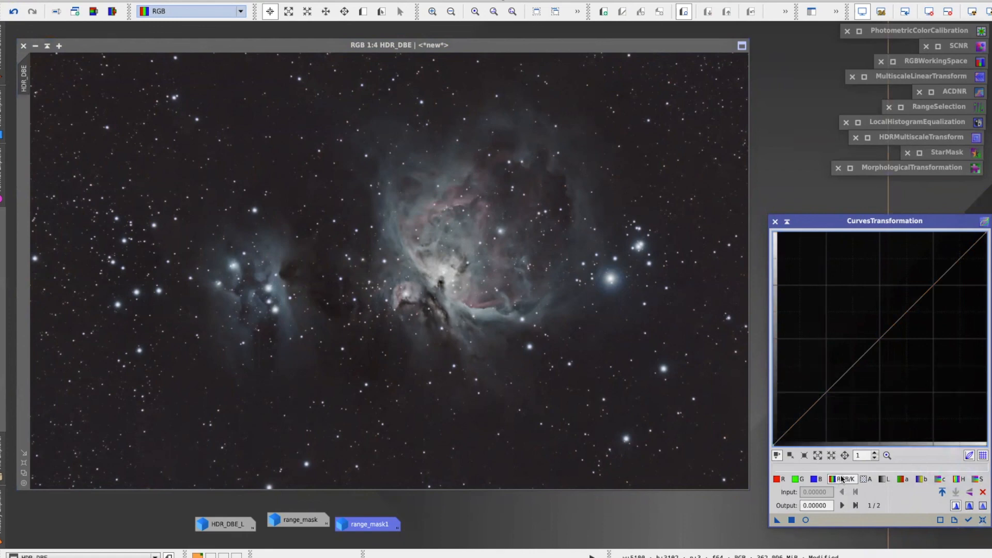
left_click(805, 520)
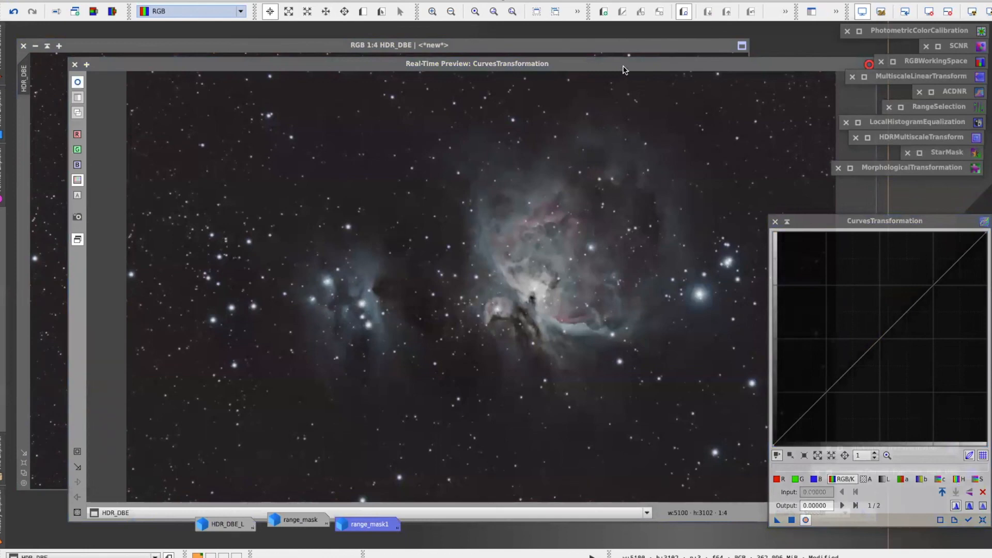
left_click_drag(623, 70, 560, 76)
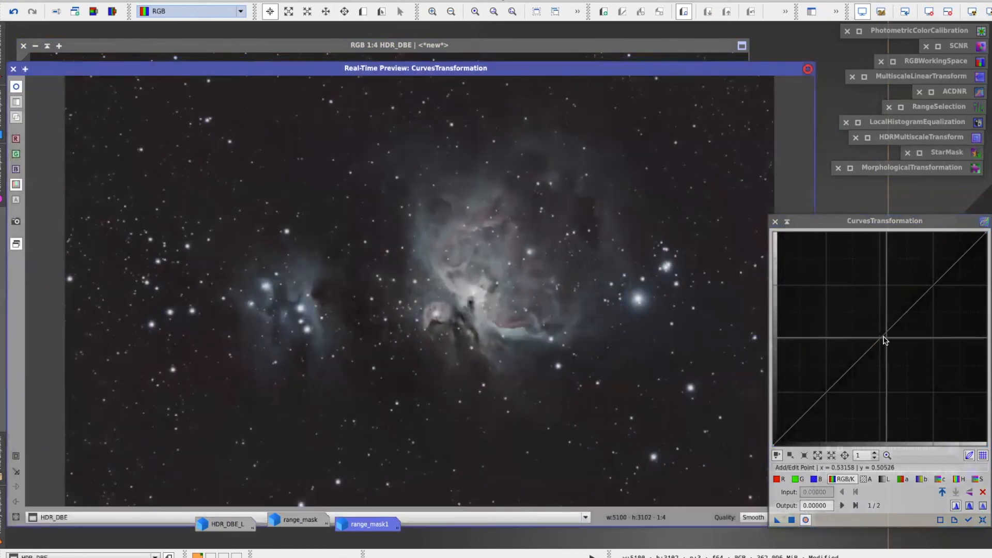
Darken the background by setting an RGB/K curve point at input 0.19737, output 0.14474, and apply it to HDR_DBE
left_click_drag(809, 409, 813, 413)
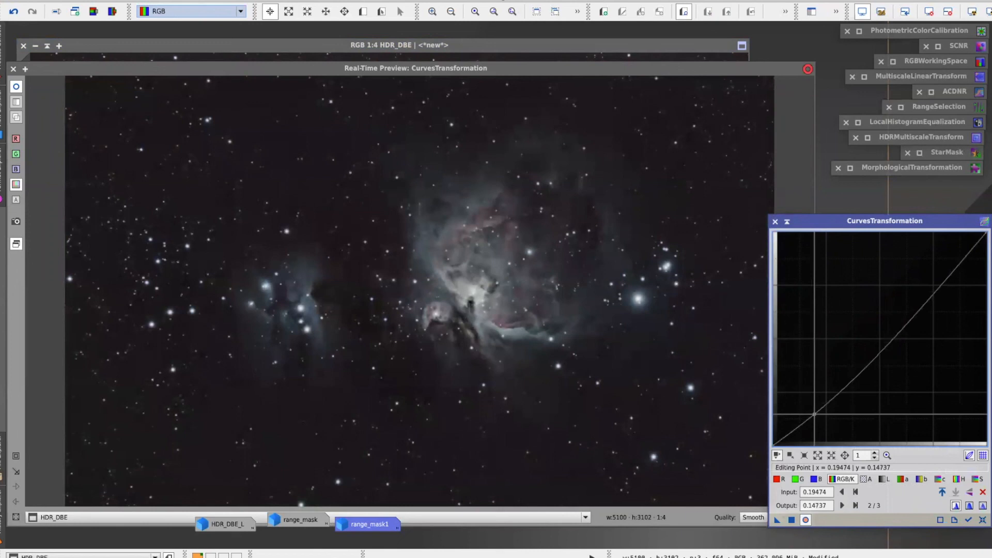
left_click_drag(814, 414, 814, 411)
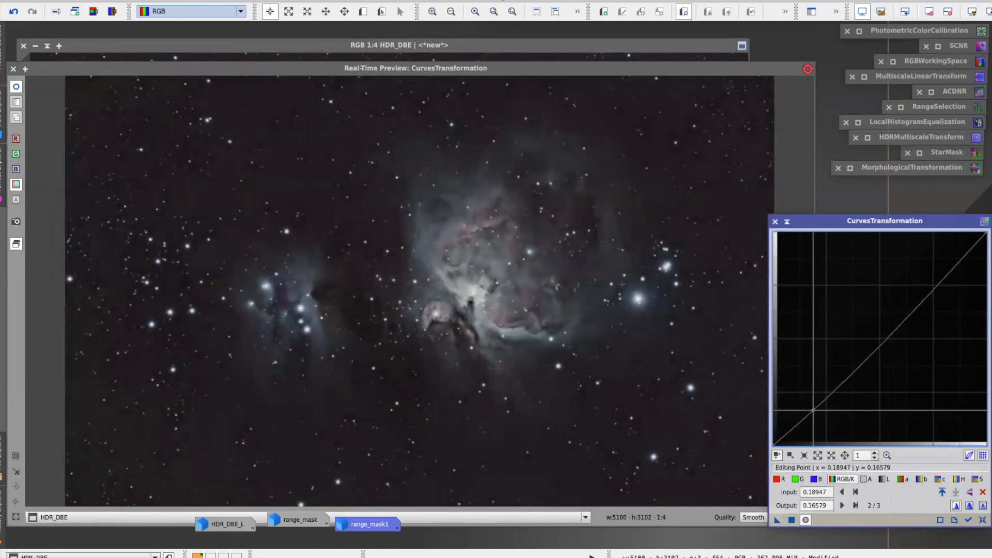
left_click_drag(813, 410, 814, 414)
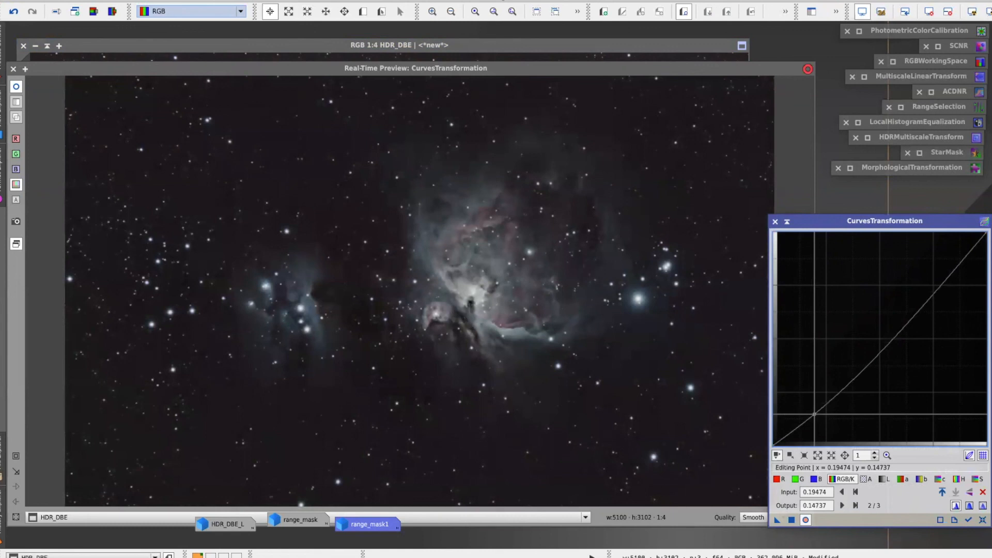
left_click_drag(814, 414, 814, 415)
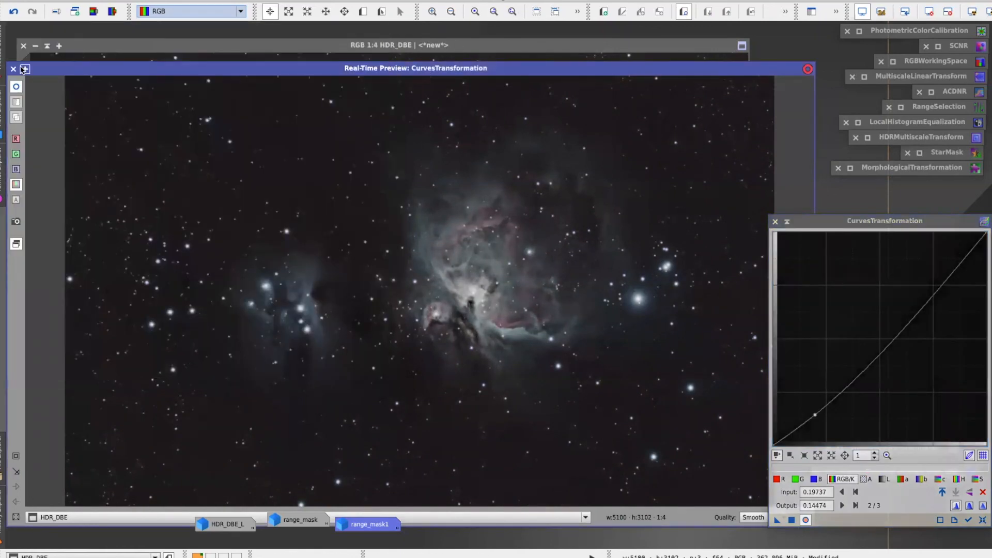
left_click(14, 69)
left_click_drag(776, 522, 454, 283)
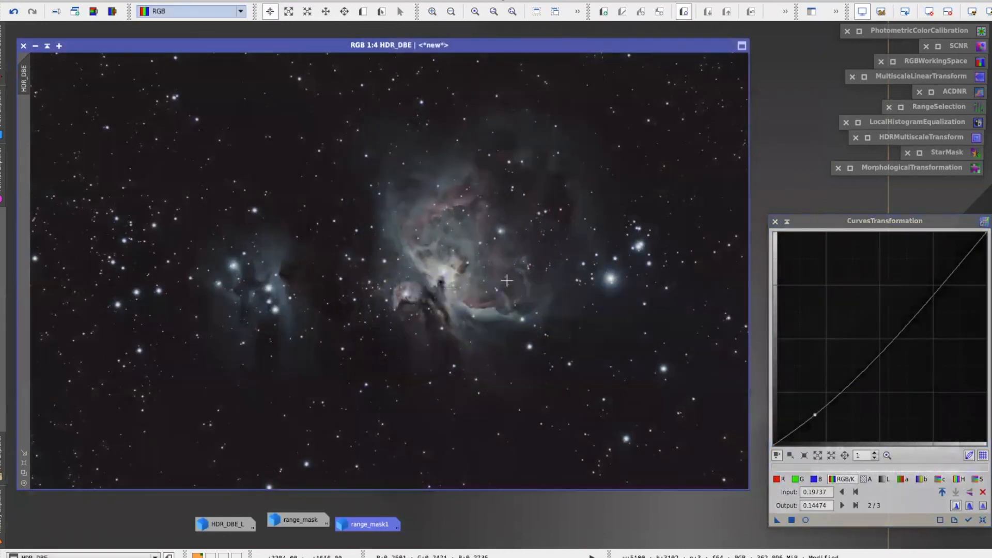
Reset the curves and, with a real-time preview, raise the saturation curve with a point at input 0.39474, output 0.64737
left_click(805, 520)
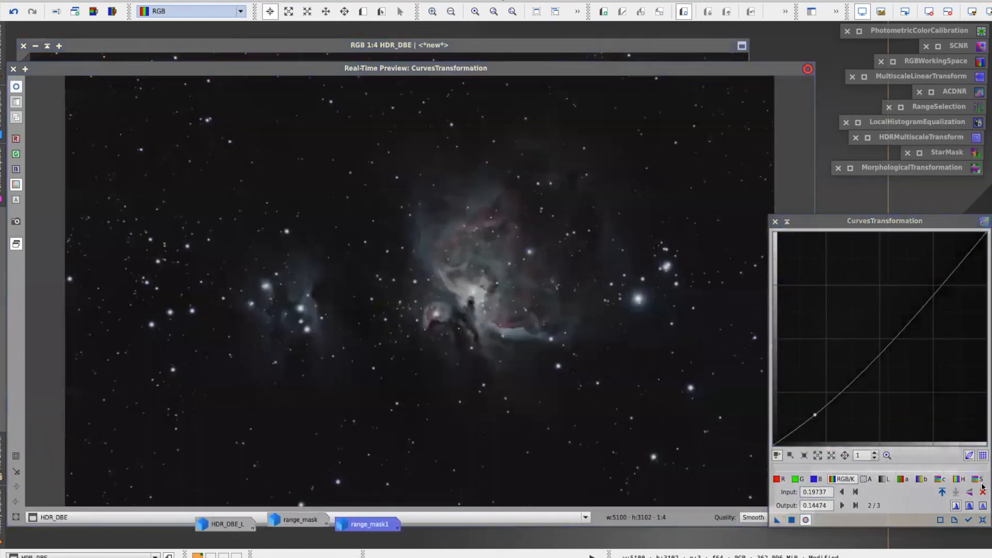
left_click(982, 520)
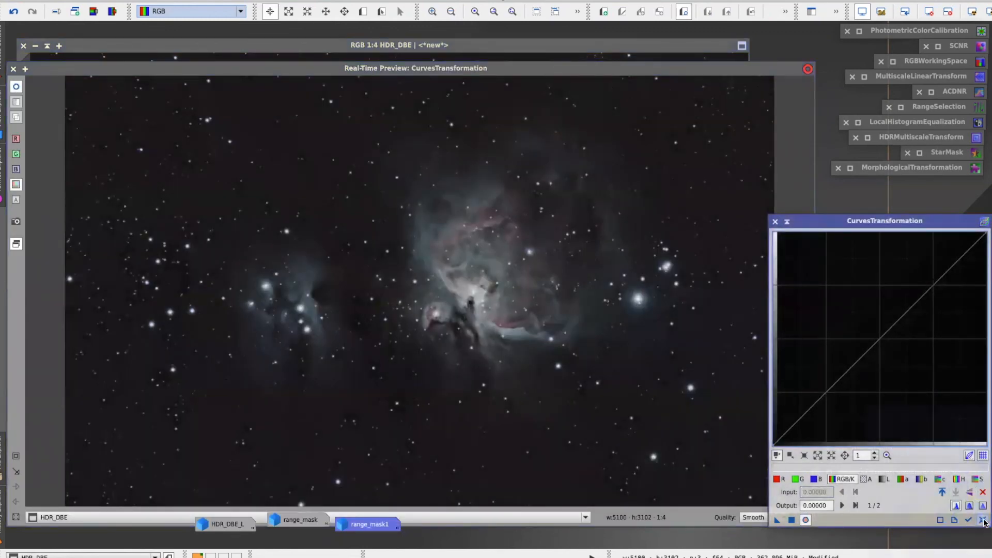
left_click(979, 479)
left_click(874, 336)
left_click_drag(875, 336, 959, 415)
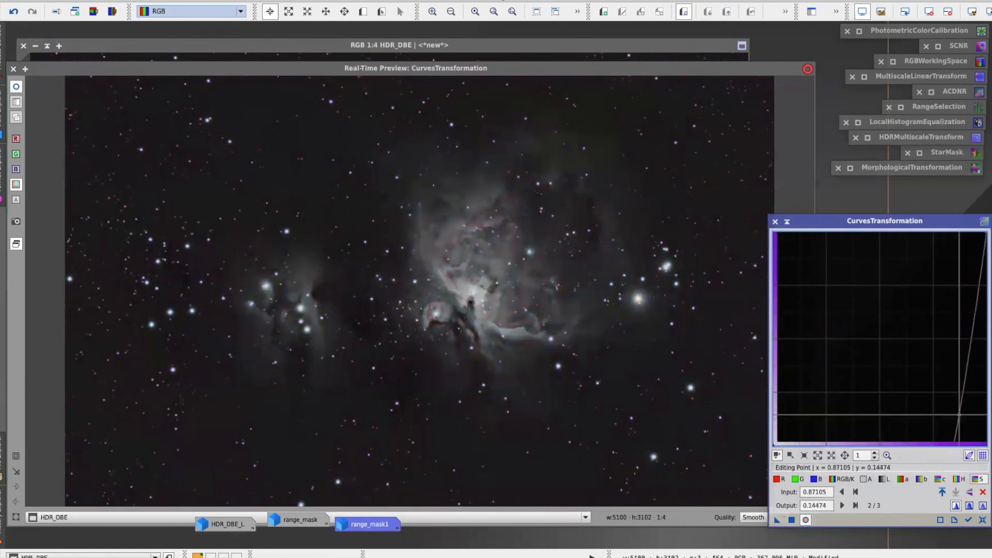
left_click_drag(958, 415, 856, 307)
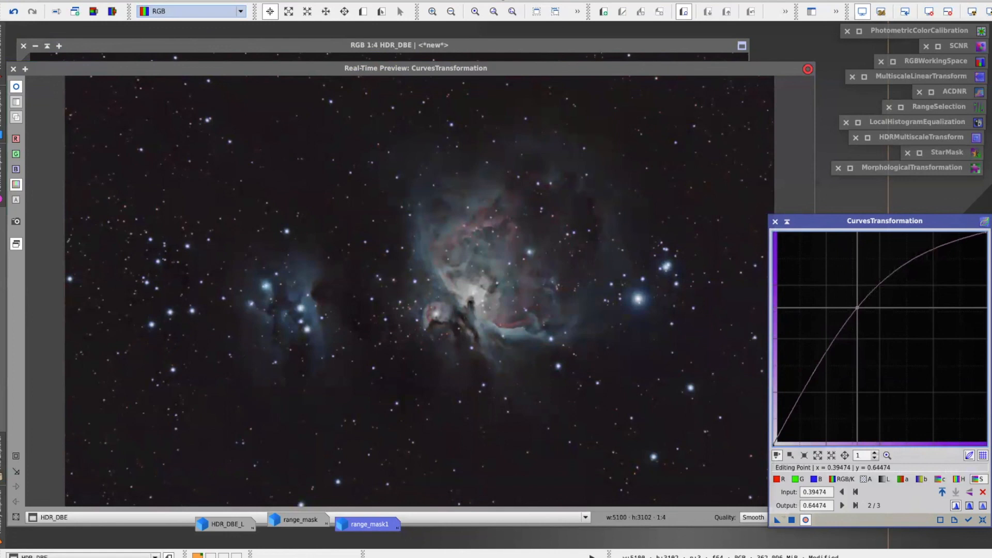
left_click_drag(857, 307, 856, 307)
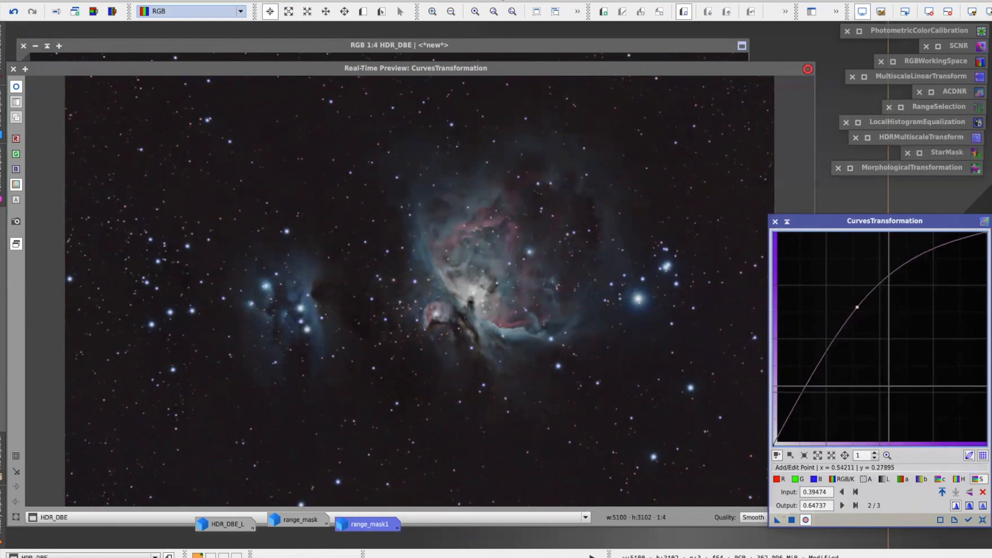
Add a chrominance curve point at input 0.46316, output 0.53421, and a hue curve point at input 0.48158, output 0.52895
left_click(940, 481)
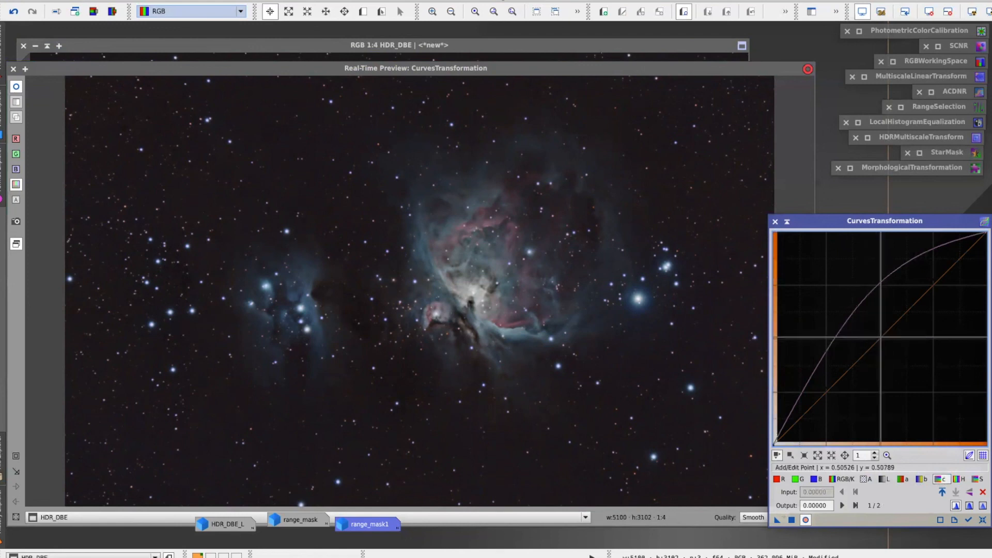
mouse_move(879, 336)
left_mouse_down()
mouse_move(811, 267)
mouse_move(869, 347)
mouse_move(866, 319)
mouse_move(872, 331)
left_mouse_up()
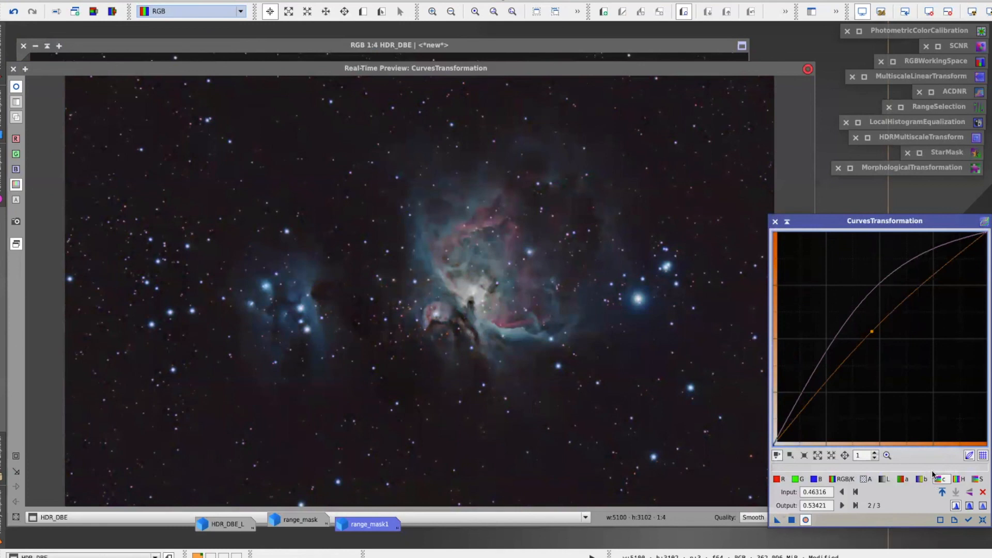
left_click(956, 479)
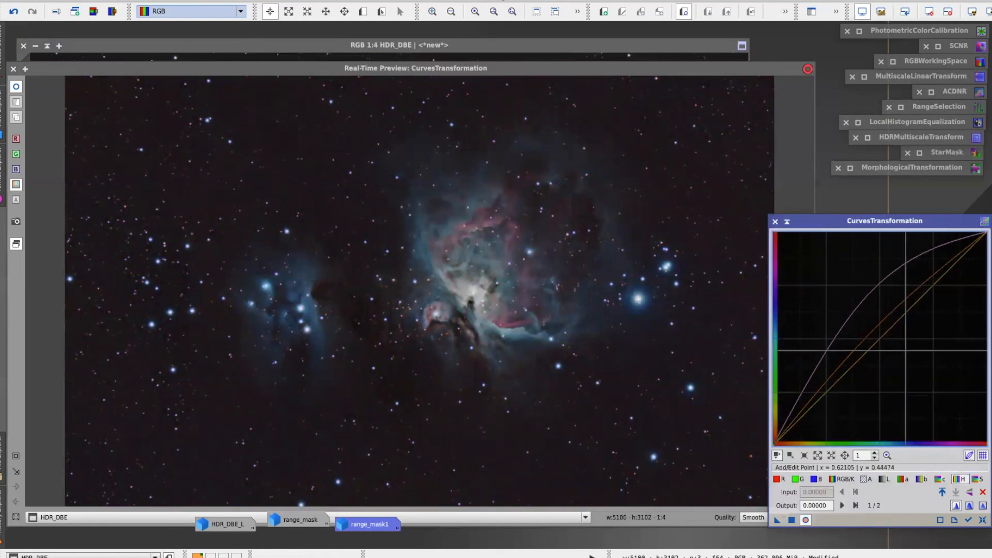
left_click_drag(878, 340, 928, 386)
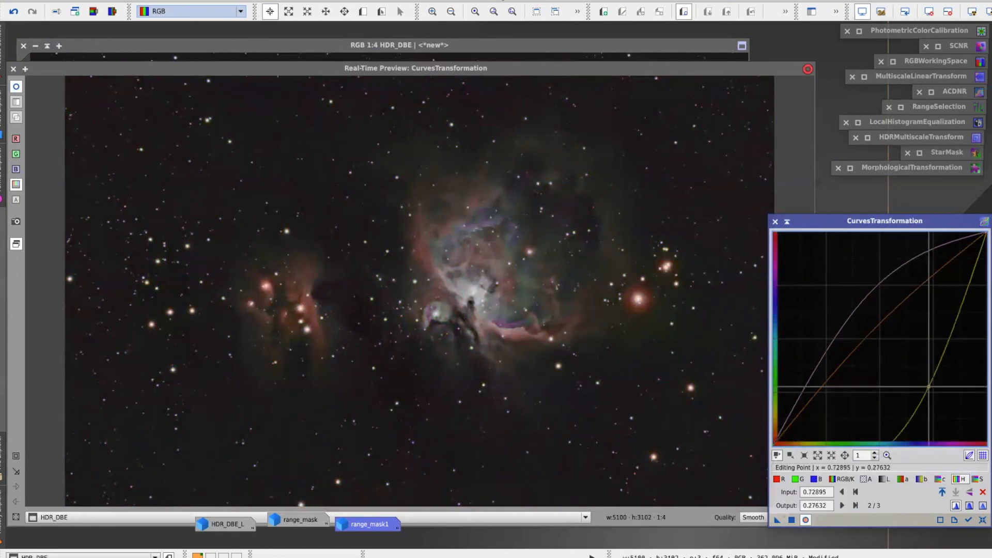
left_click_drag(928, 387, 876, 333)
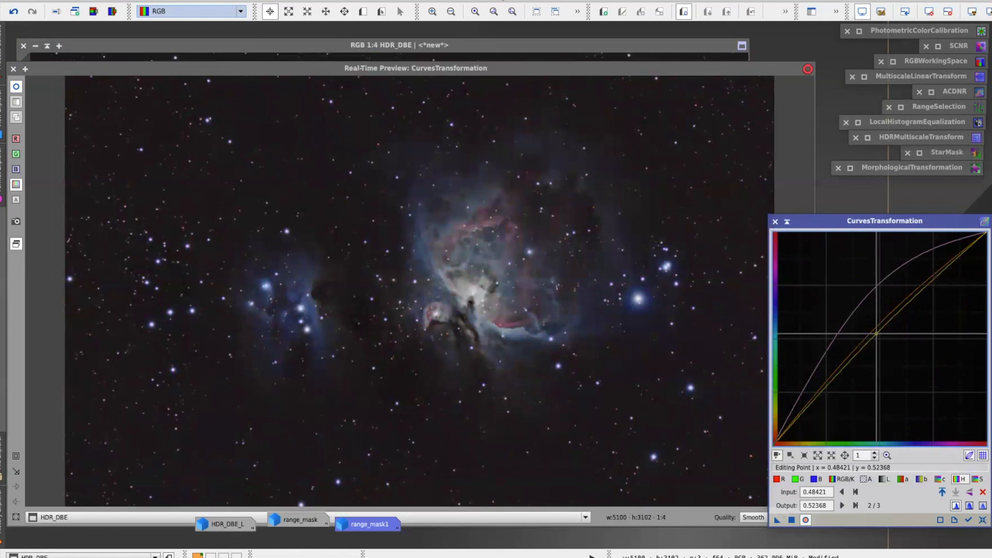
left_click_drag(876, 333, 876, 332)
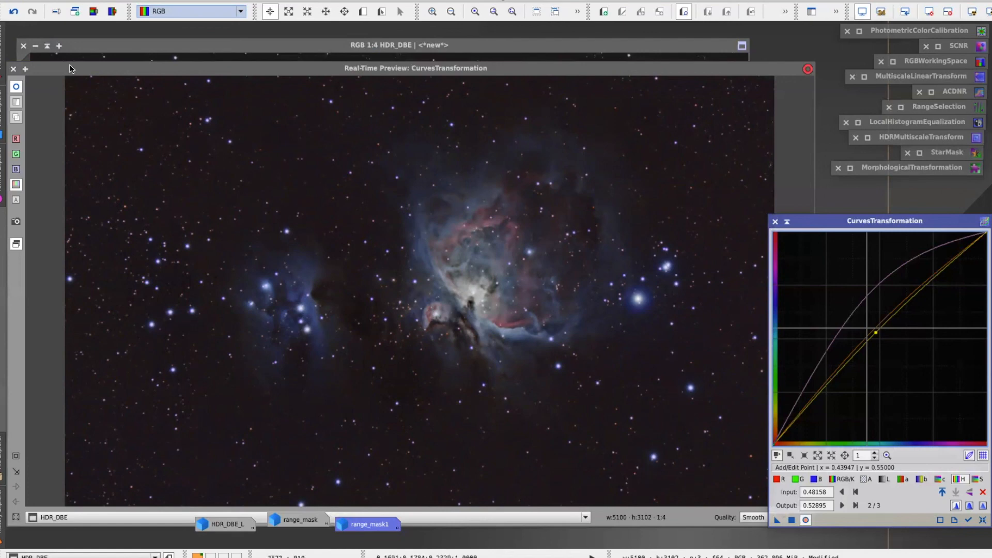
Close the real-time preview, apply the saturation, chrominance and hue curves to HDR_DBE, and collapse CurvesTransformation
left_click(13, 69)
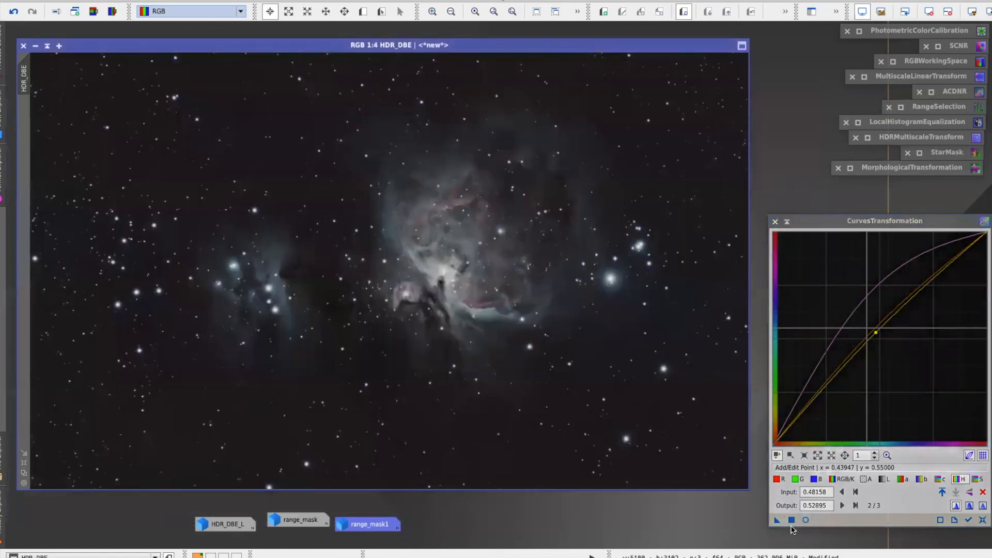
left_click_drag(405, 288, 405, 288)
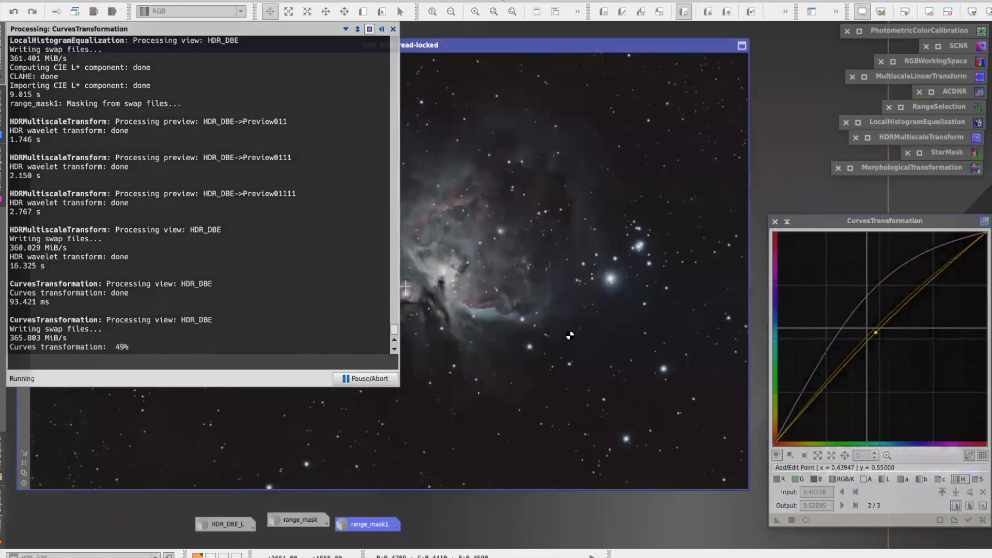
left_click(788, 222)
left_click_drag(547, 49, 592, 45)
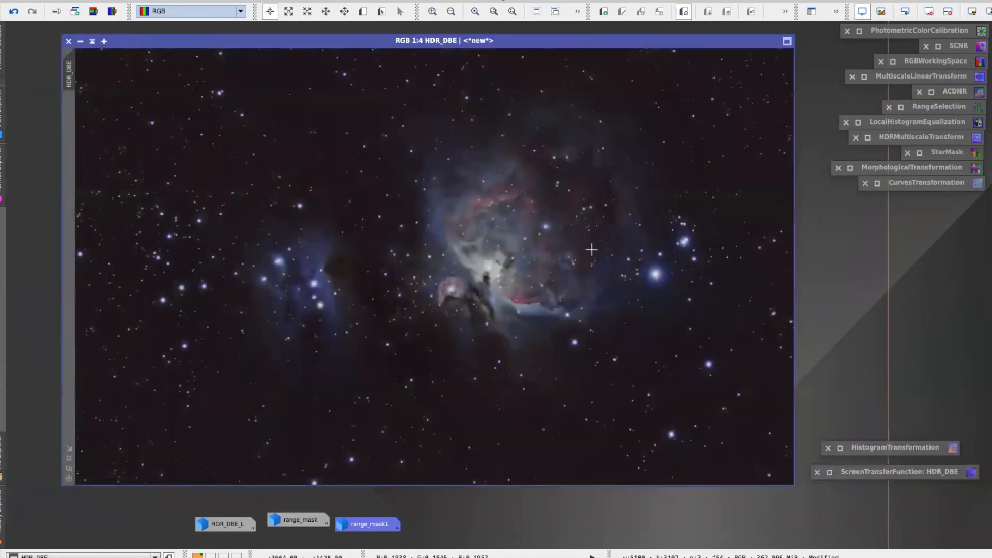
left_click(227, 1)
left_click(186, 50)
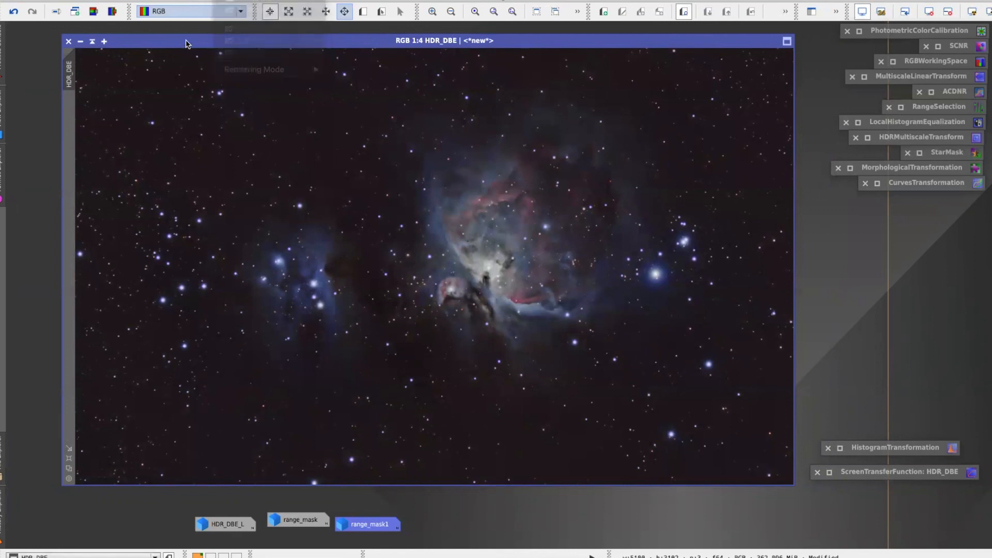